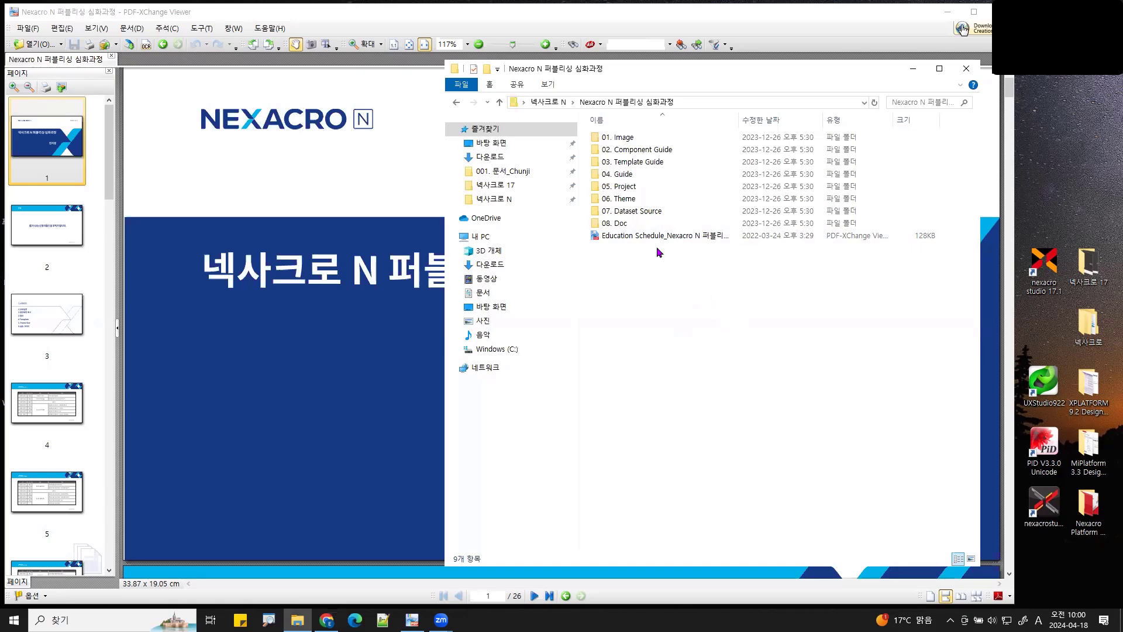
# - Open the 05. Project folder and outline the DesignEduN02 folder in red
pyautogui.click(632, 191)
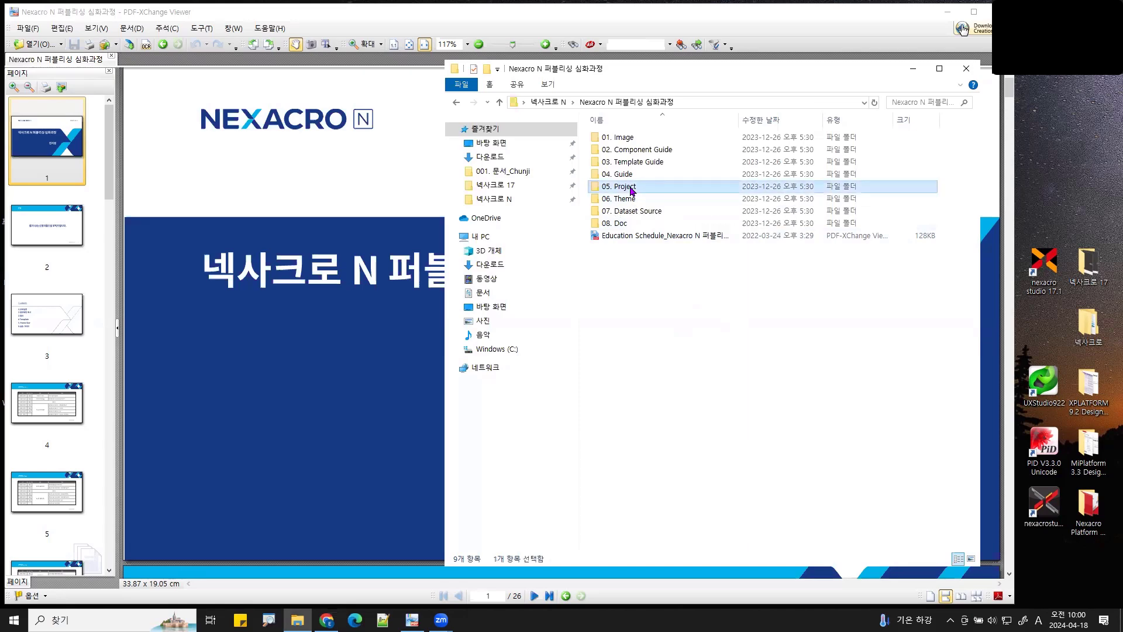
pyautogui.doubleClick(632, 191)
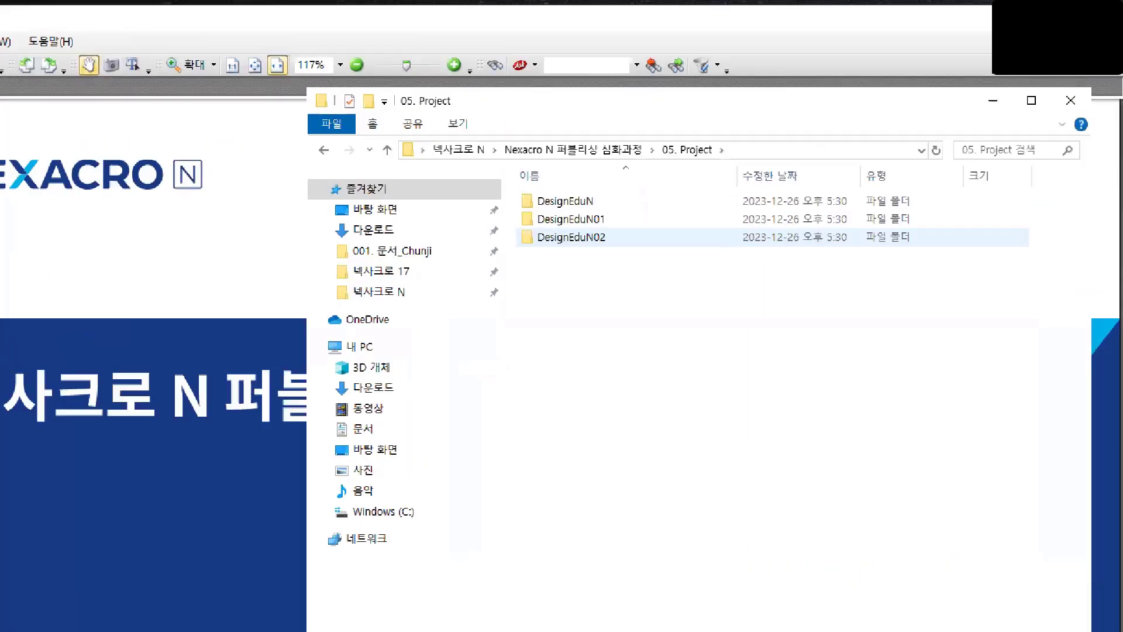
pyautogui.click(625, 288)
pyautogui.moveTo(630, 255); pyautogui.dragTo(463, 220)
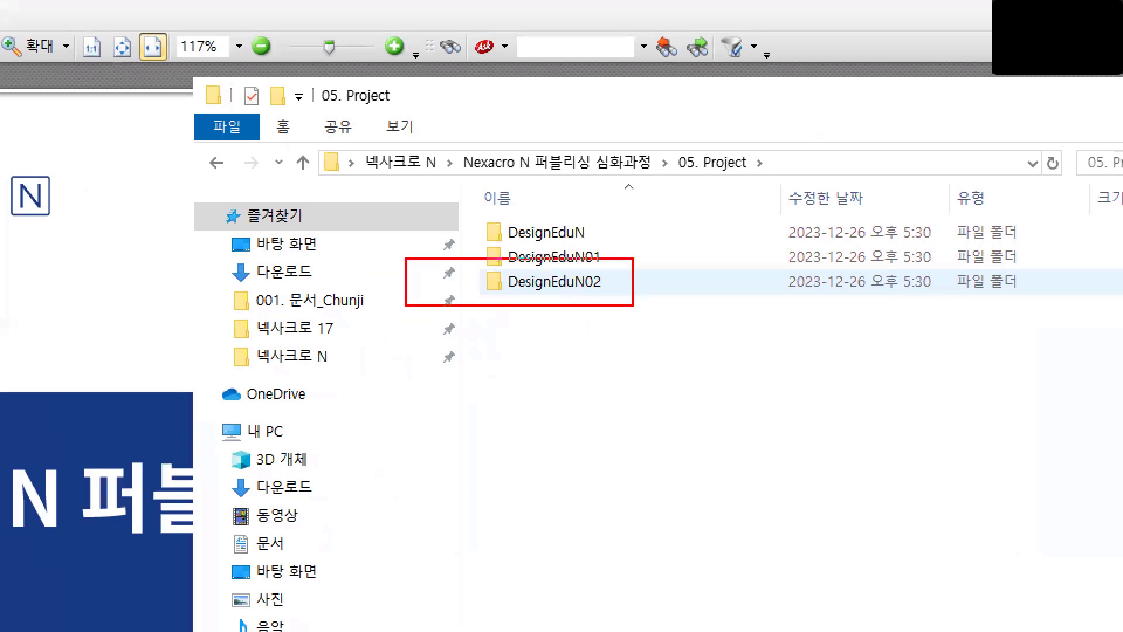
pyautogui.moveTo(405, 258)
pyautogui.mouseDown()
pyautogui.moveTo(477, 283)
pyautogui.moveTo(477, 266)
pyautogui.moveTo(461, 261)
pyautogui.mouseUp()
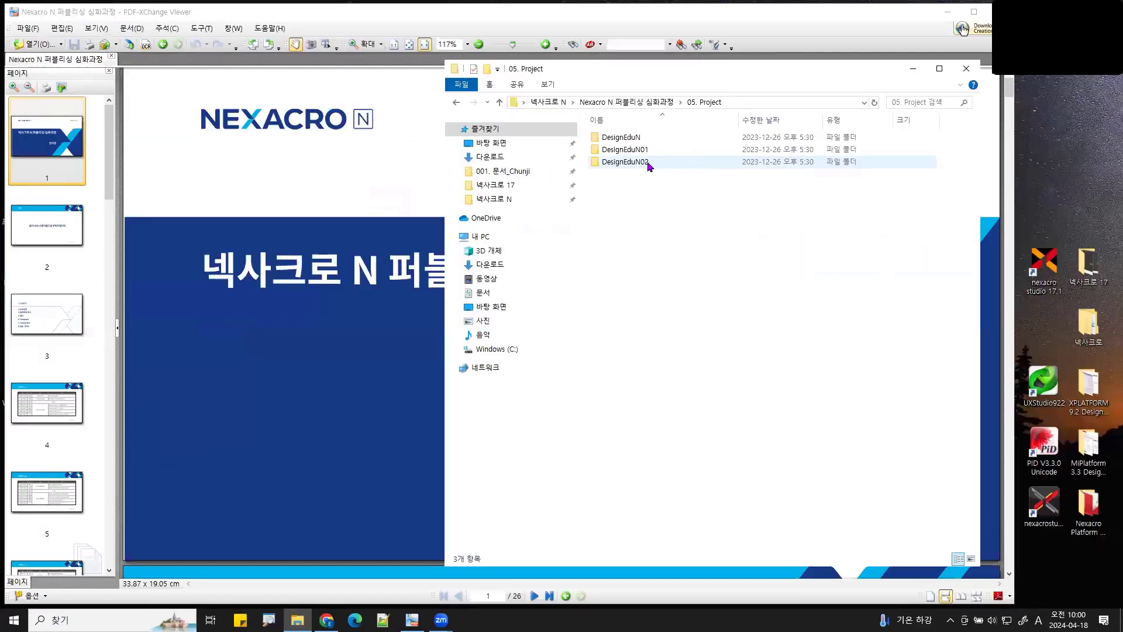
# - Select DesignEduN02, go to Windows (C:), and minimize the PDF viewer to show the desktop
pyautogui.click(600, 292)
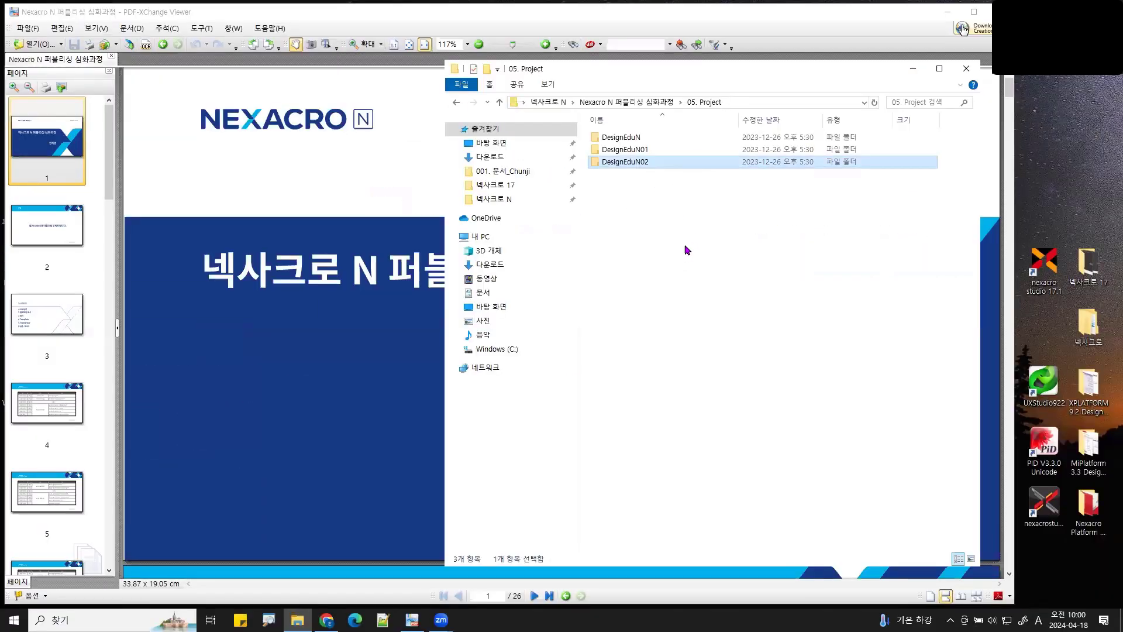
pyautogui.click(514, 350)
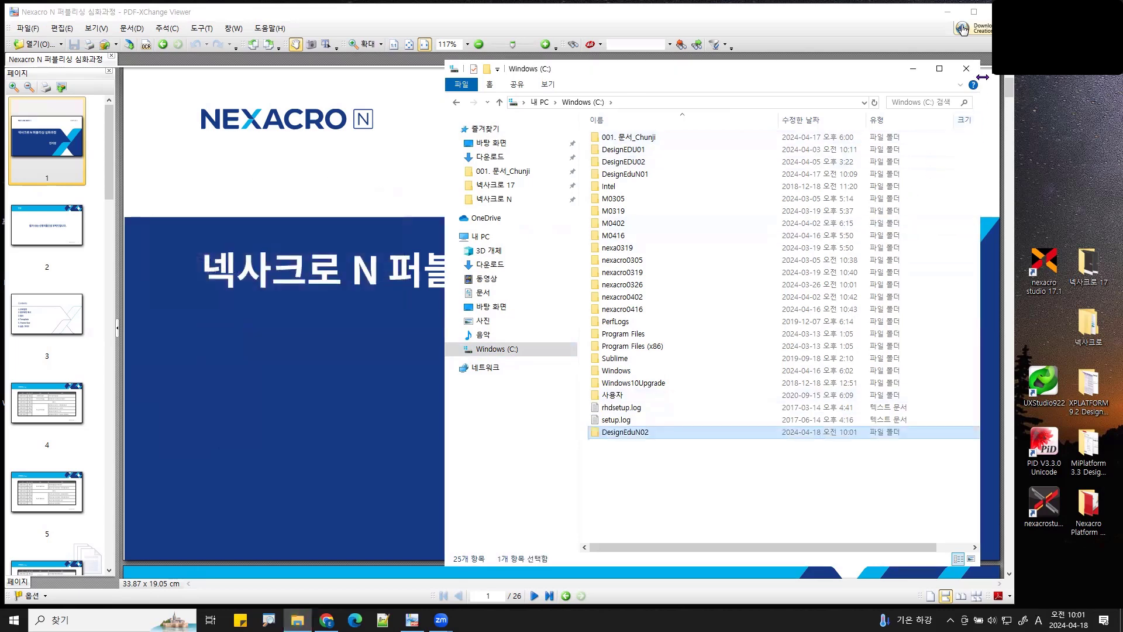
pyautogui.click(948, 12)
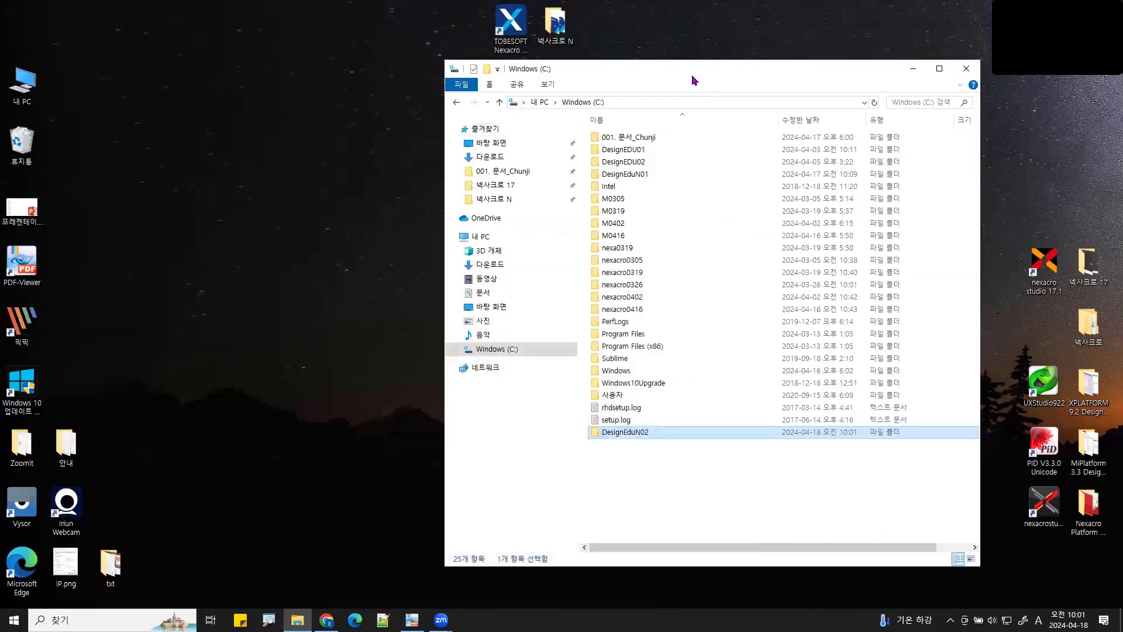
# - Launch Nexacro Studio from its desktop shortcut
pyautogui.moveTo(692, 75); pyautogui.dragTo(784, 103)
pyautogui.click(507, 12)
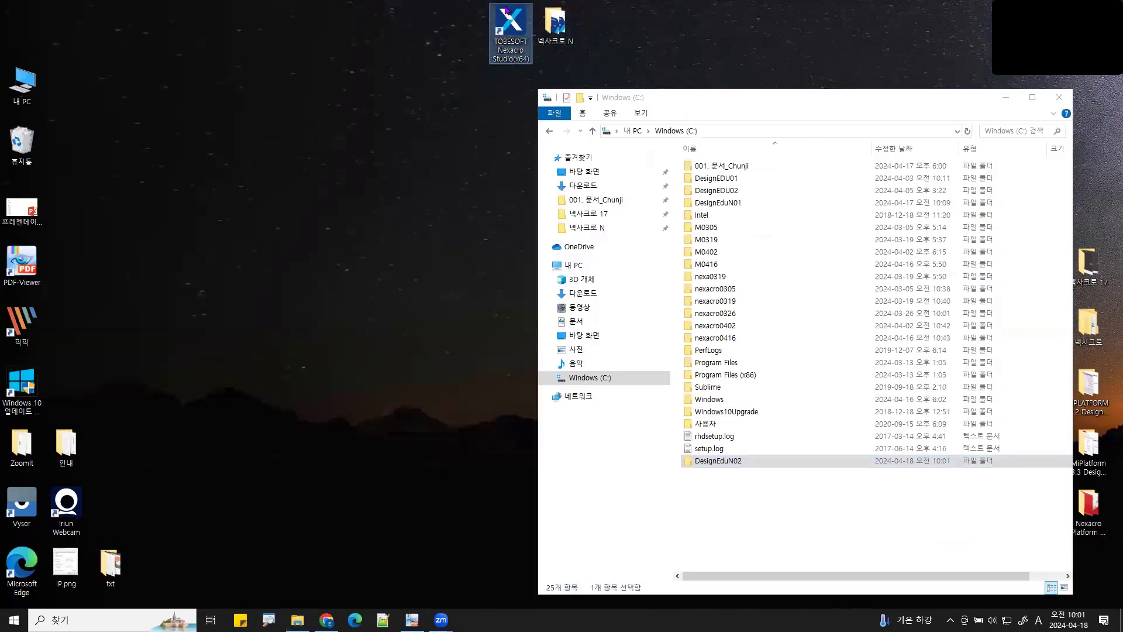
pyautogui.doubleClick(507, 10)
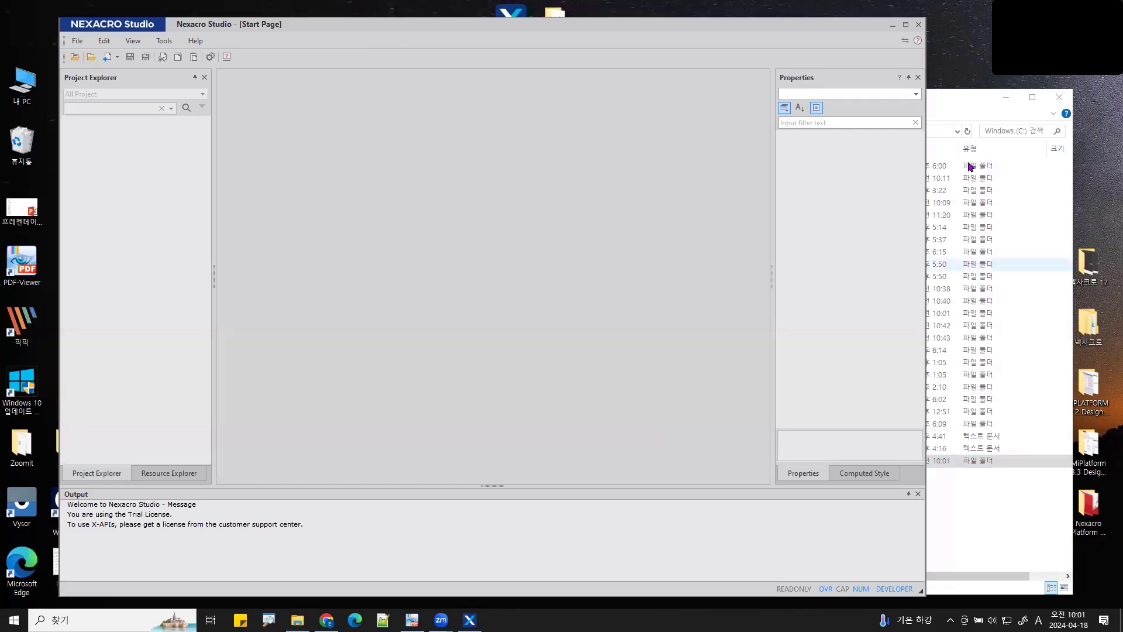
# - Open the DesignEduN02 folder on C: and annotate the ways to open the project
pyautogui.click(951, 100)
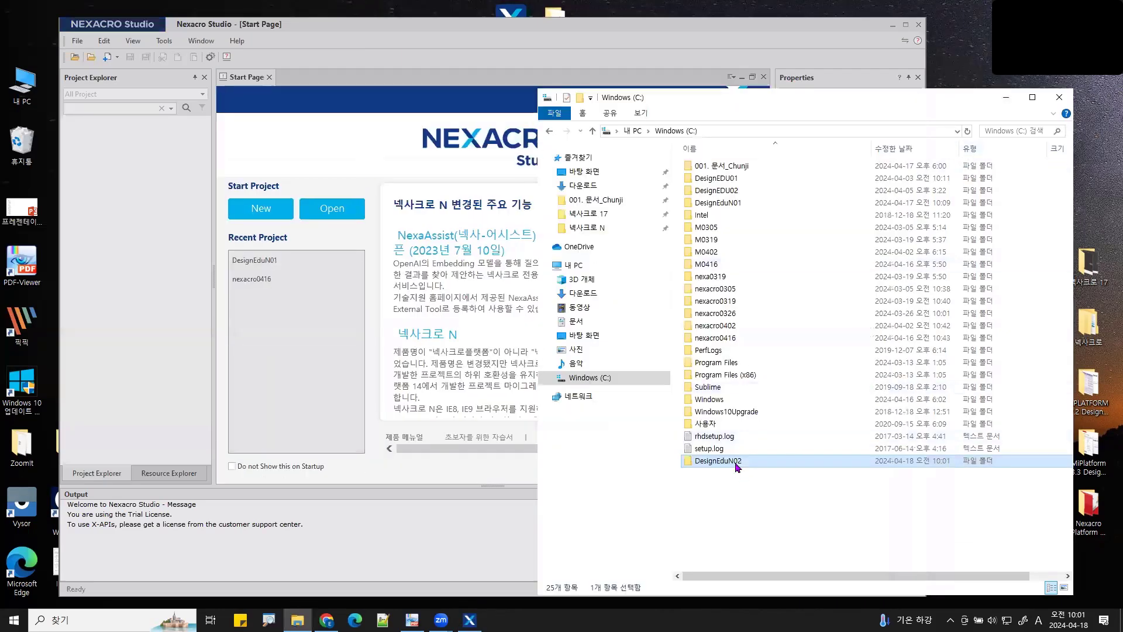
pyautogui.doubleClick(736, 462)
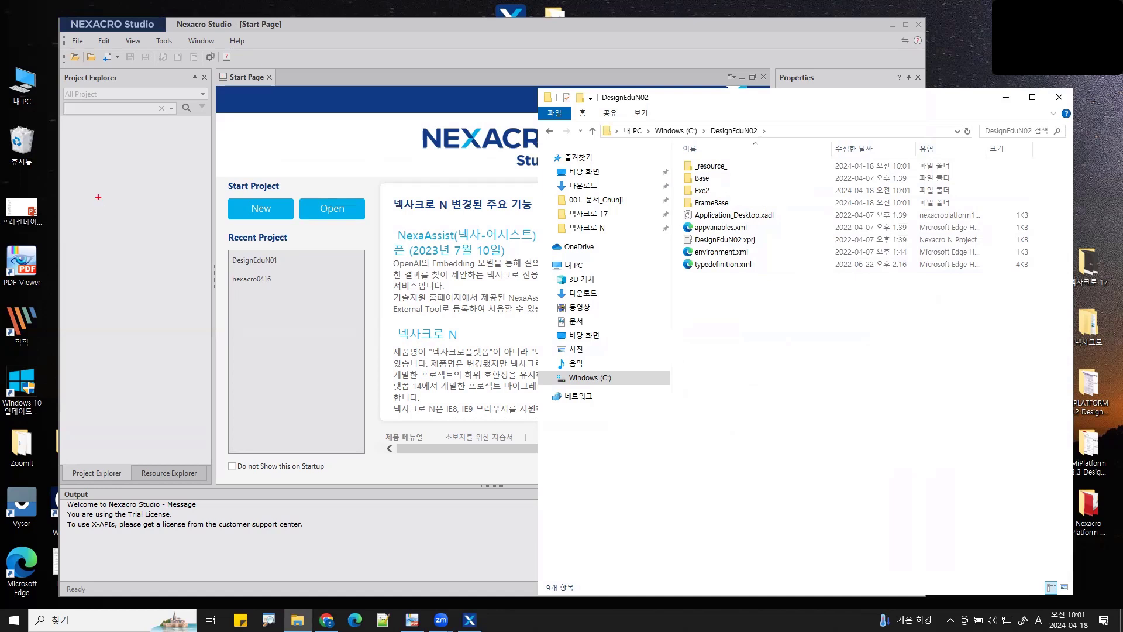
pyautogui.moveTo(351, 231)
pyautogui.mouseDown()
pyautogui.moveTo(297, 192)
pyautogui.moveTo(353, 234)
pyautogui.mouseUp()
pyautogui.moveTo(88, 48)
pyautogui.mouseDown()
pyautogui.moveTo(62, 60)
pyautogui.moveTo(91, 50)
pyautogui.mouseUp()
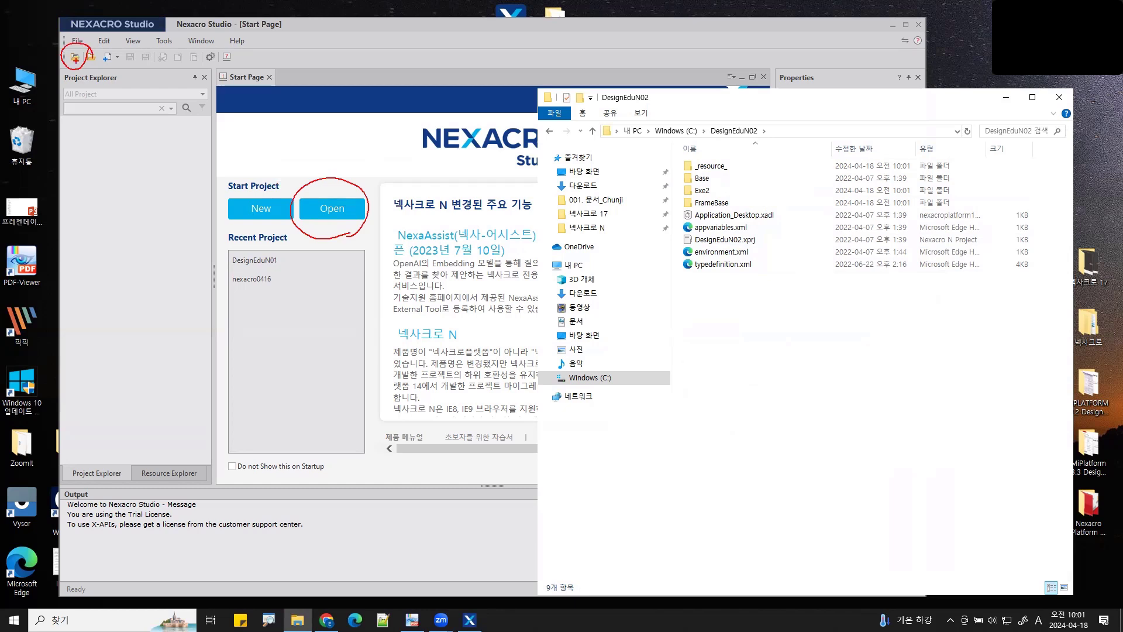
pyautogui.moveTo(382, 8); pyautogui.dragTo(418, 19)
pyautogui.moveTo(776, 285)
pyautogui.mouseDown()
pyautogui.moveTo(670, 258)
pyautogui.moveTo(781, 124)
pyautogui.moveTo(806, 262)
pyautogui.moveTo(758, 296)
pyautogui.mouseUp()
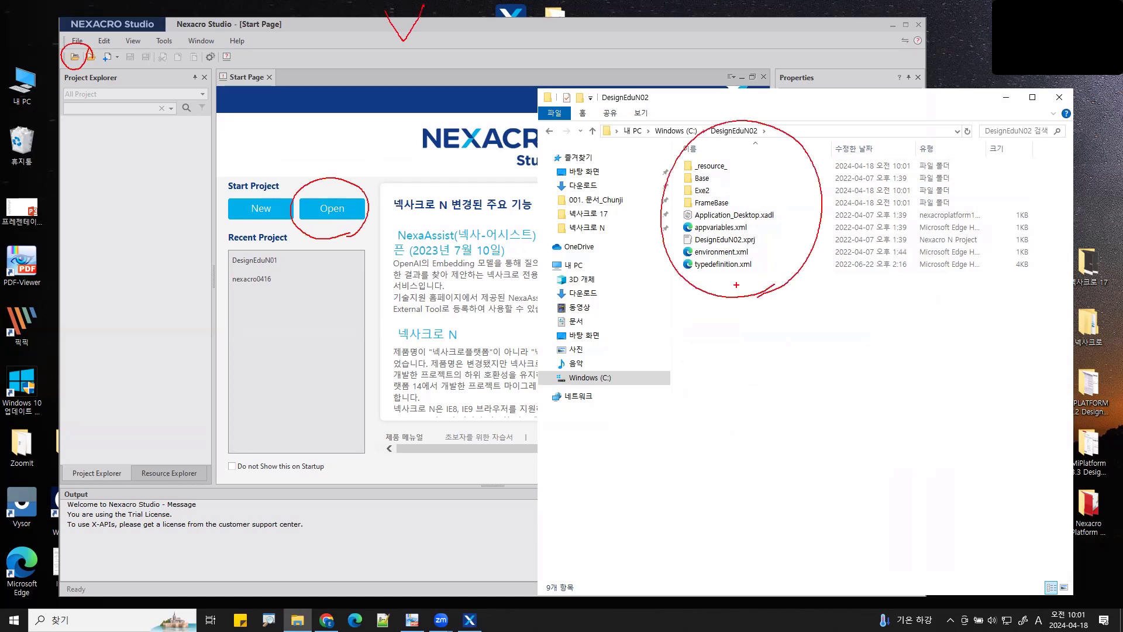
pyautogui.press('Escape')
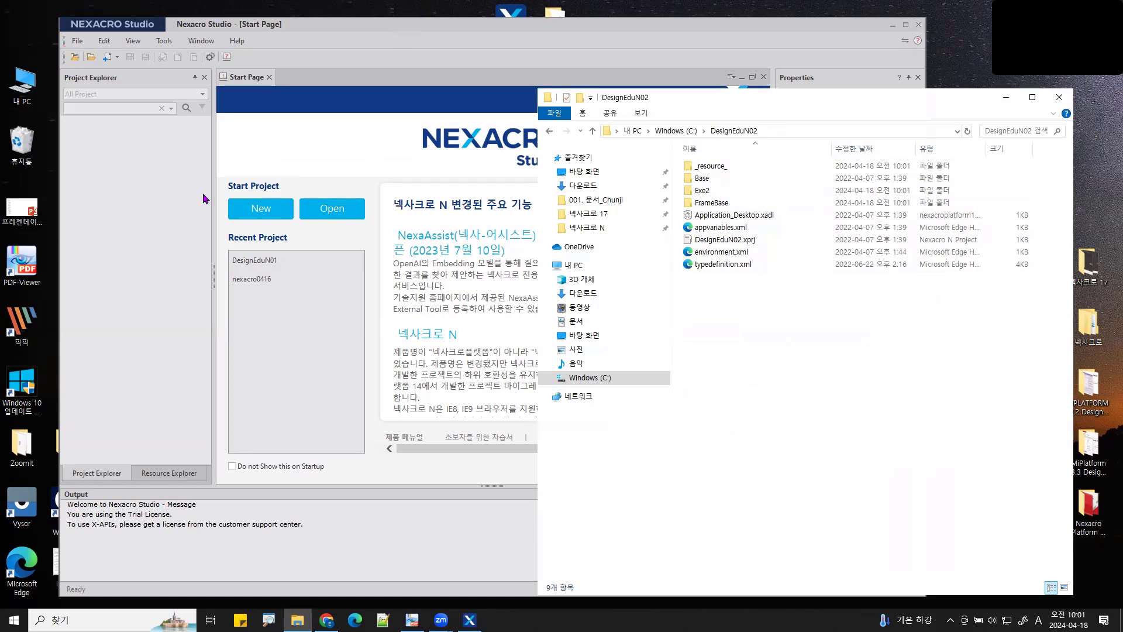
# - Load DesignEduN02.xprj in Nexacro Studio, minimize Explorer, and enlarge the Output and Error List panels
pyautogui.doubleClick(753, 241)
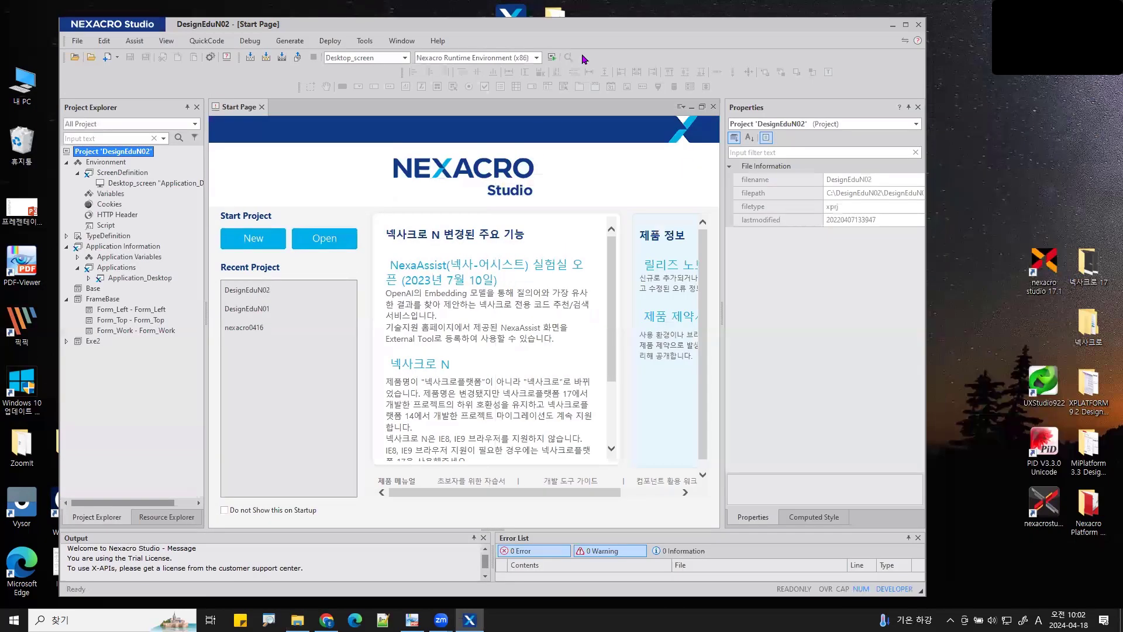
pyautogui.click(1009, 99)
pyautogui.moveTo(596, 28); pyautogui.dragTo(602, 18)
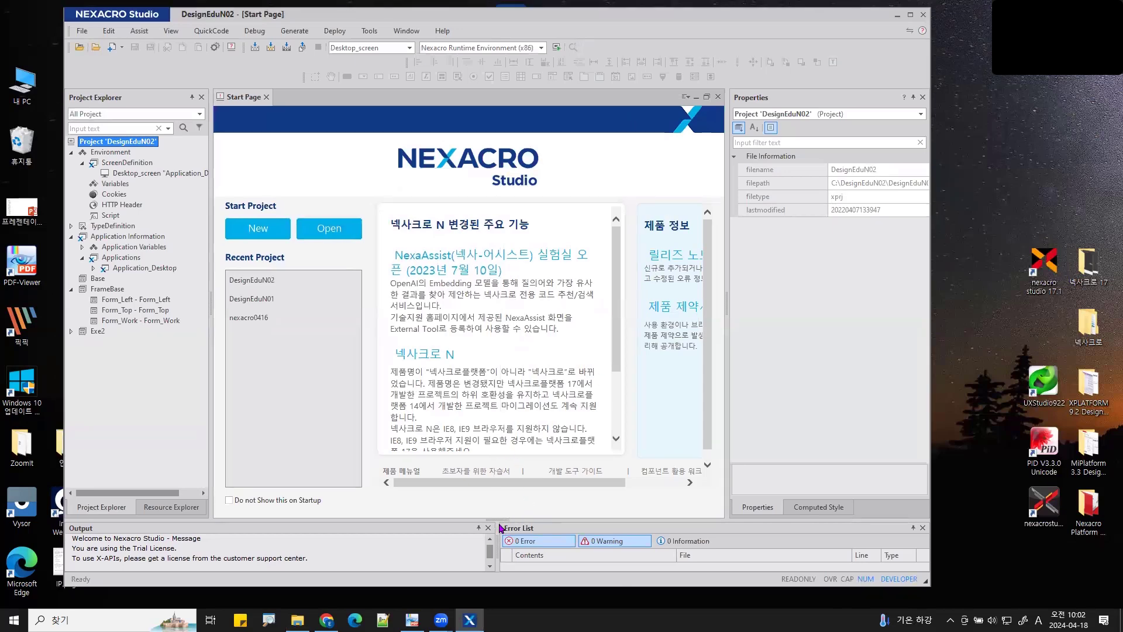
pyautogui.moveTo(496, 520); pyautogui.dragTo(496, 503)
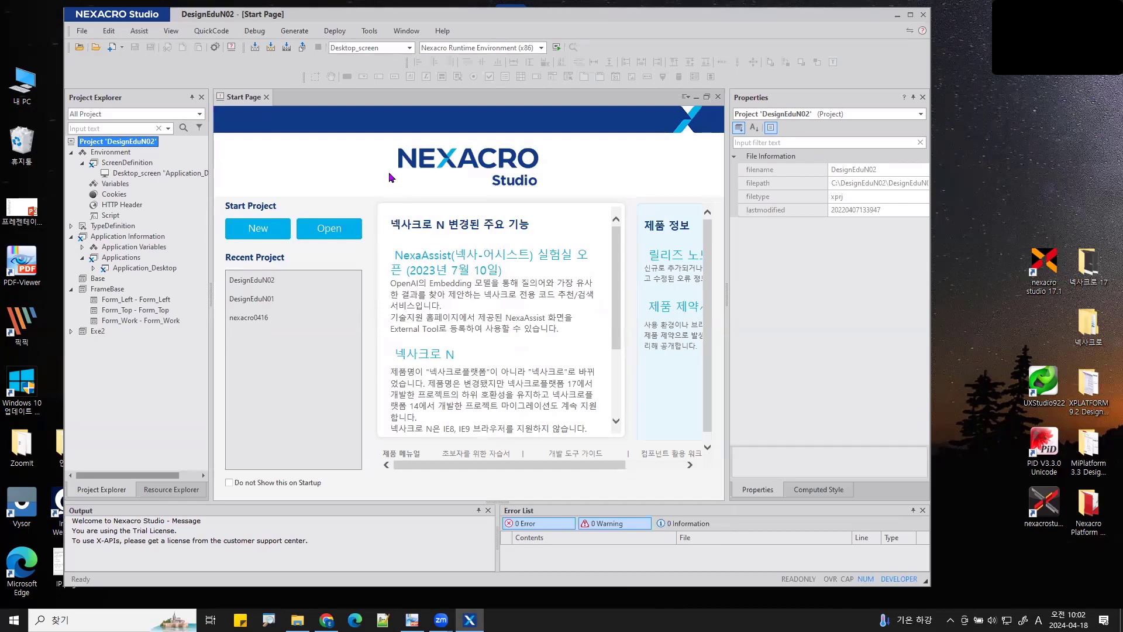
# - Generate the whole application and expand Exe2 to list forms CompGuide01 to CompGuide12
pyautogui.click(297, 31)
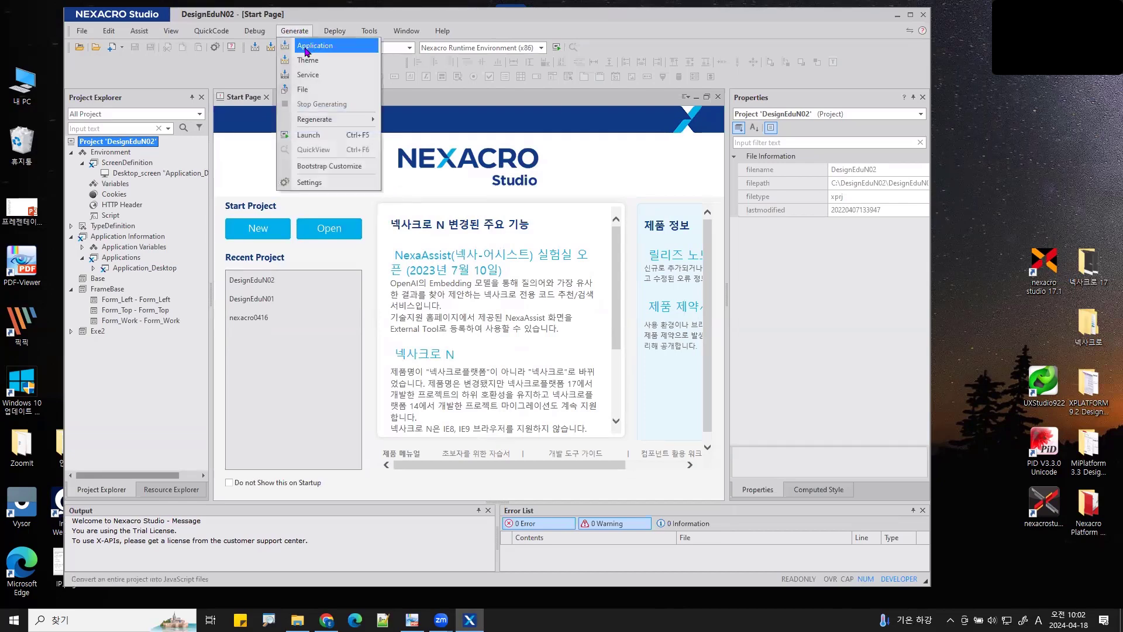
pyautogui.click(307, 47)
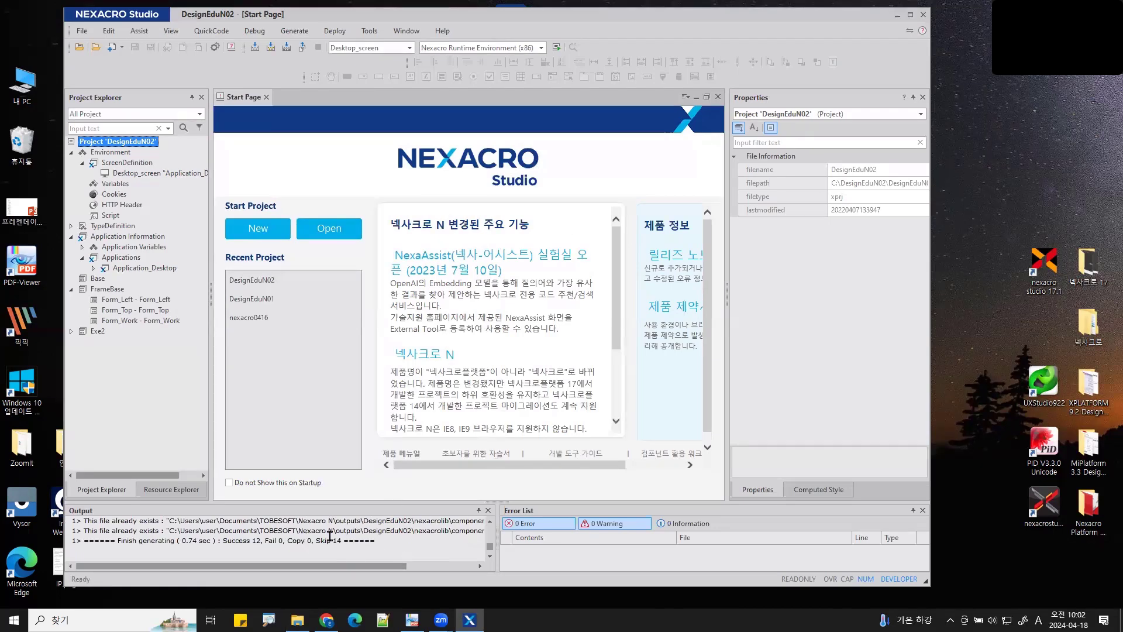
pyautogui.click(71, 289)
pyautogui.click(71, 299)
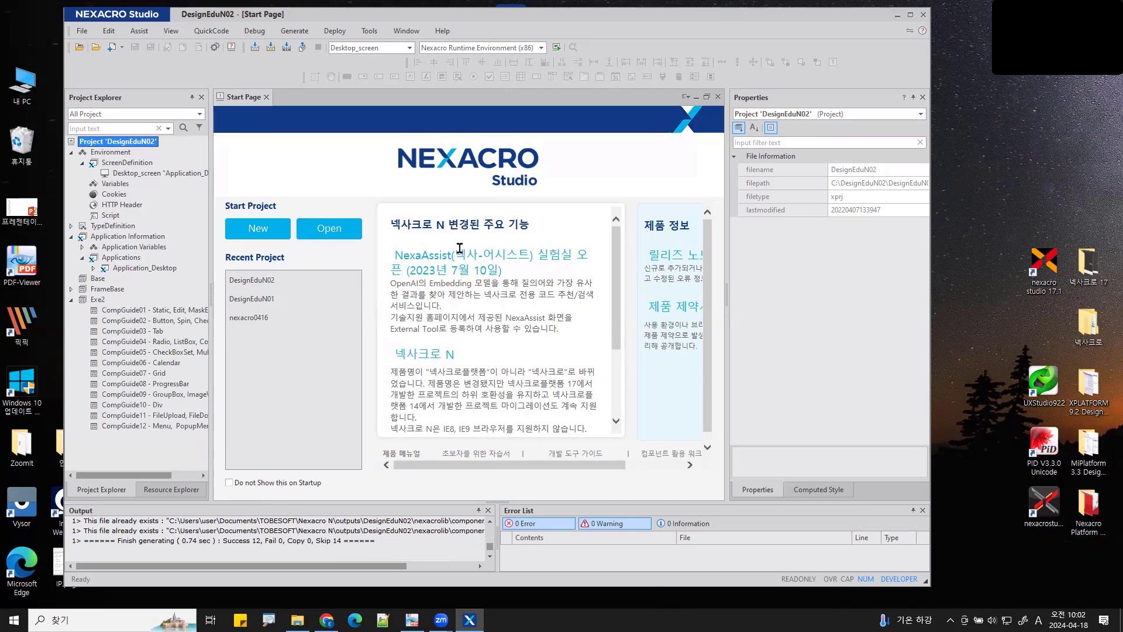
pyautogui.click(297, 620)
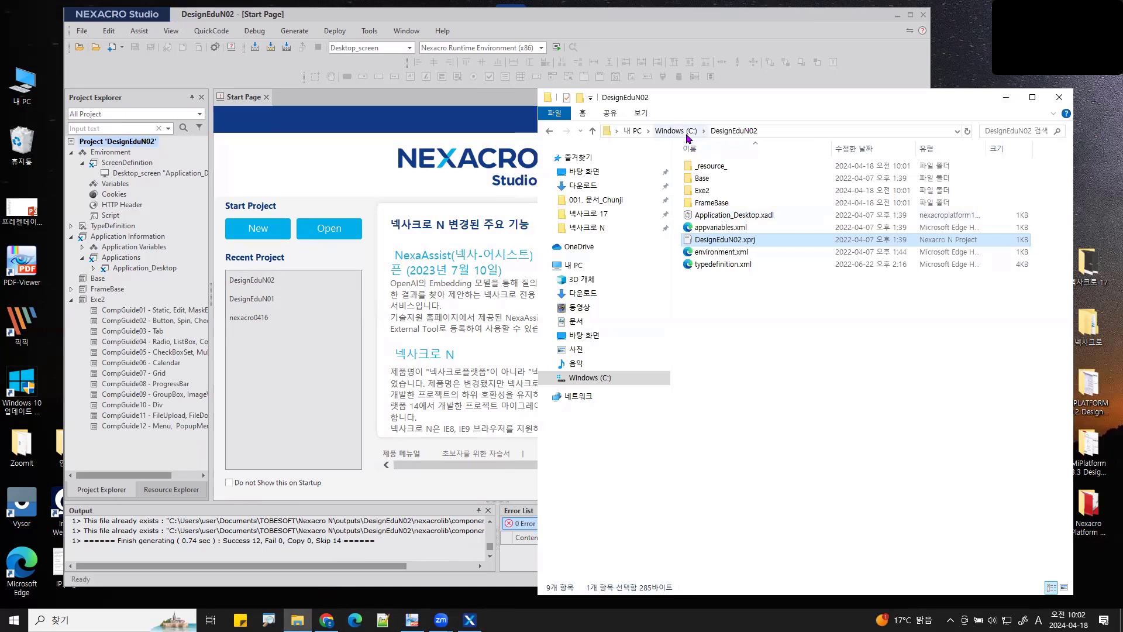
pyautogui.hotkey('alt', 'Tab')
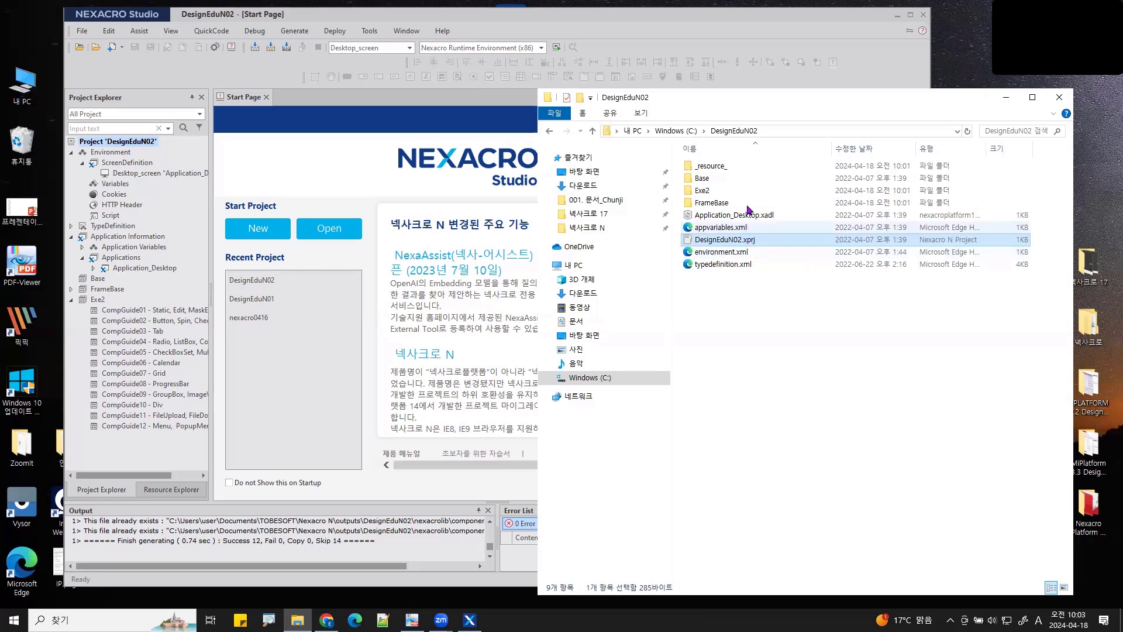
# - Navigate through 넥사크로 N and Nexacro N 퍼블리싱 심화과정 into 02. Component Guide
pyautogui.click(587, 227)
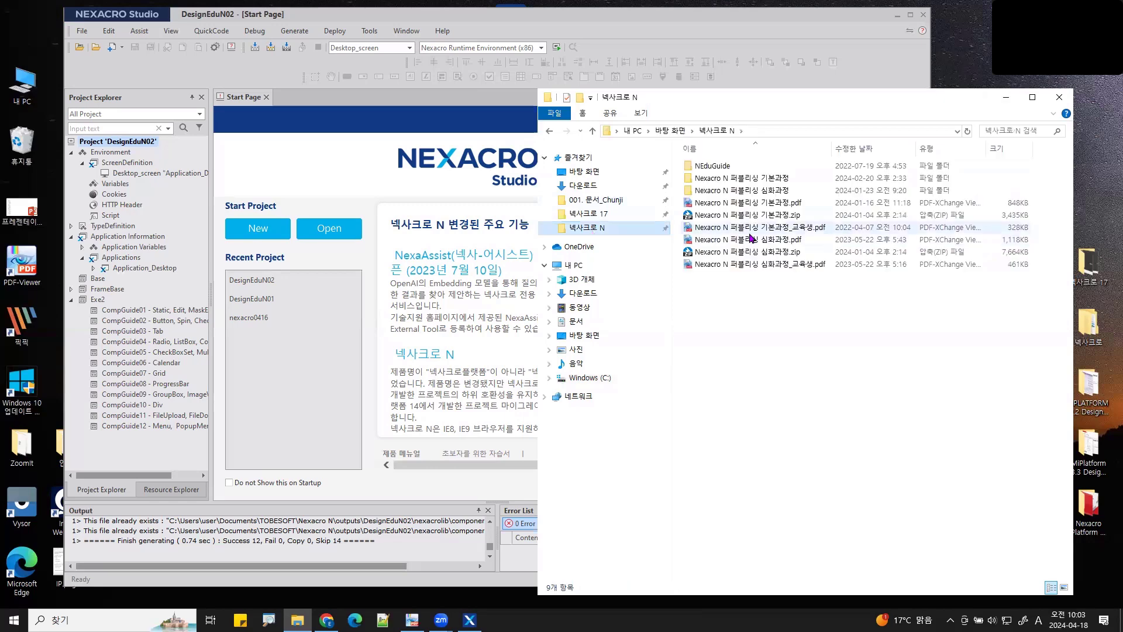
pyautogui.doubleClick(771, 191)
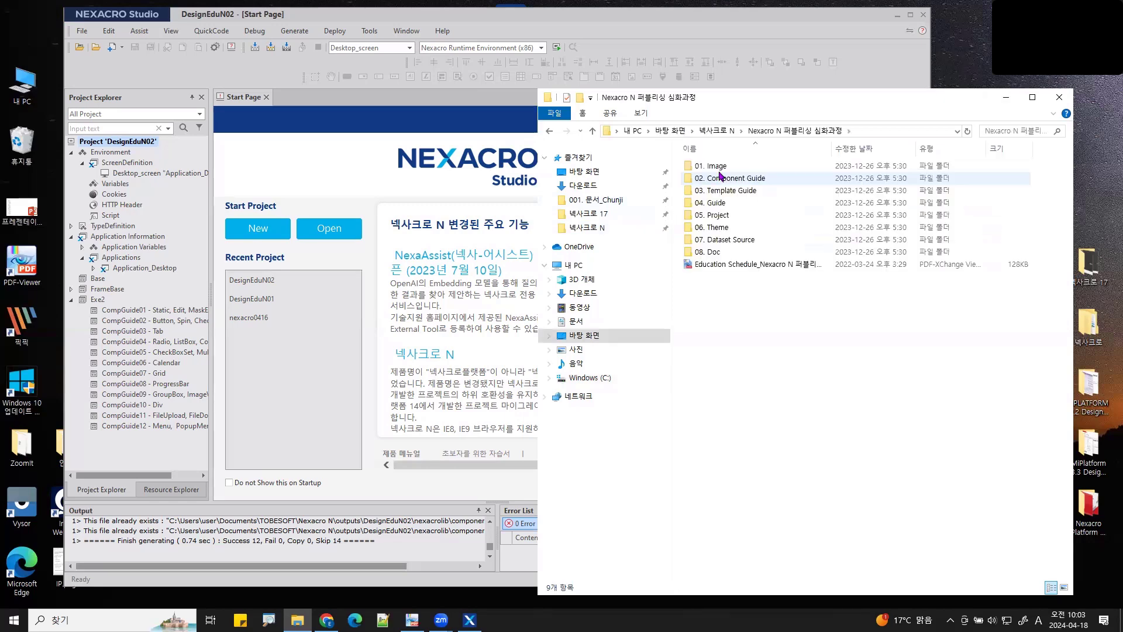
pyautogui.doubleClick(720, 181)
# - Preview CompGuide01.png in an image viewer, then close it and return to Nexacro Studio
pyautogui.doubleClick(711, 184)
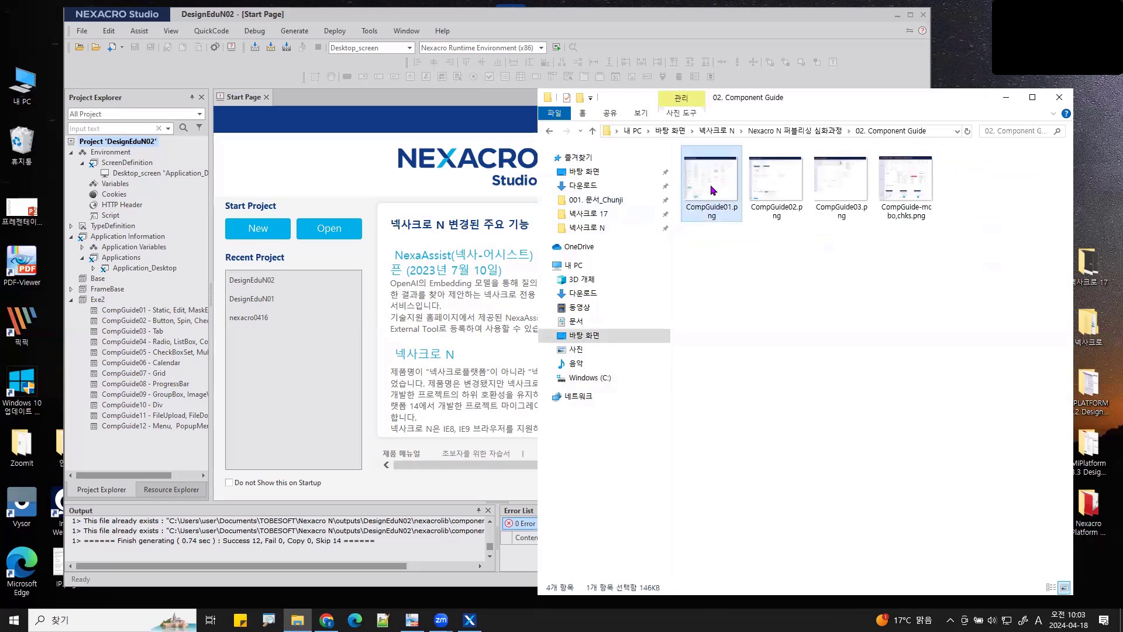
pyautogui.rightClick(711, 185)
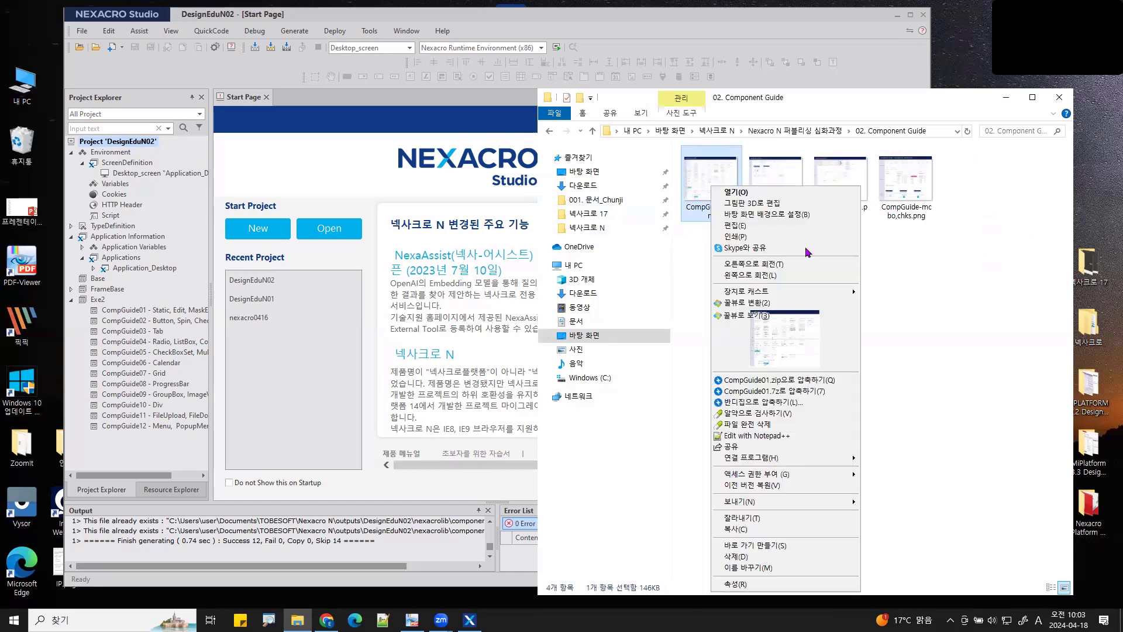
pyautogui.click(786, 347)
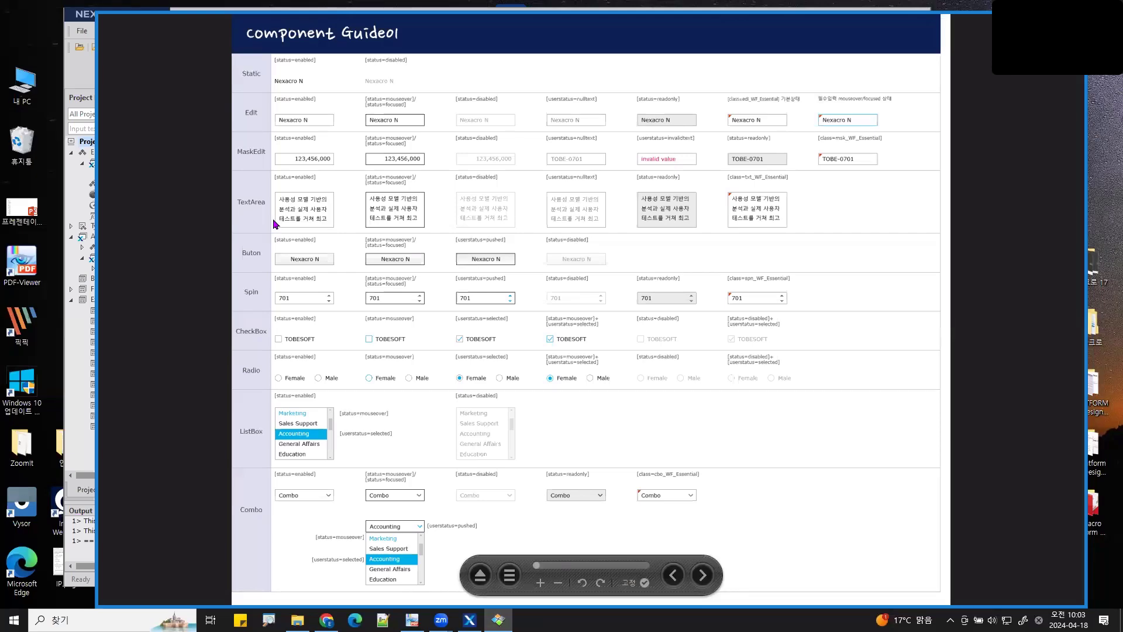
pyautogui.click(1019, 18)
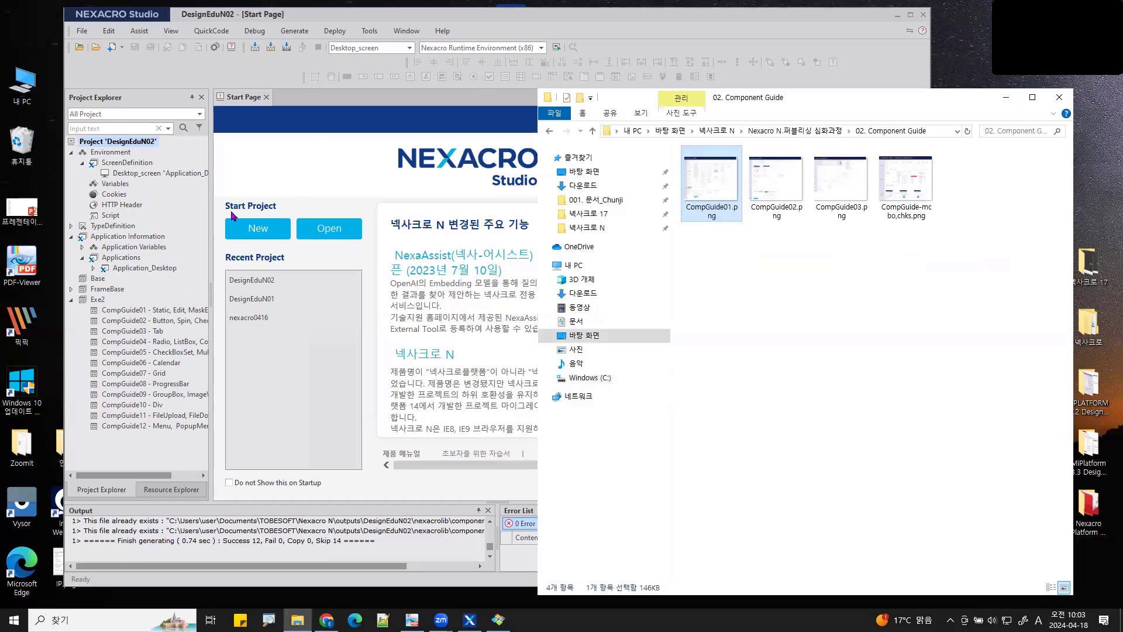
pyautogui.click(507, 19)
# - Show the Environment properties with themeid theme::DesignEduN and handwrite Theme and Img notes
pyautogui.click(123, 156)
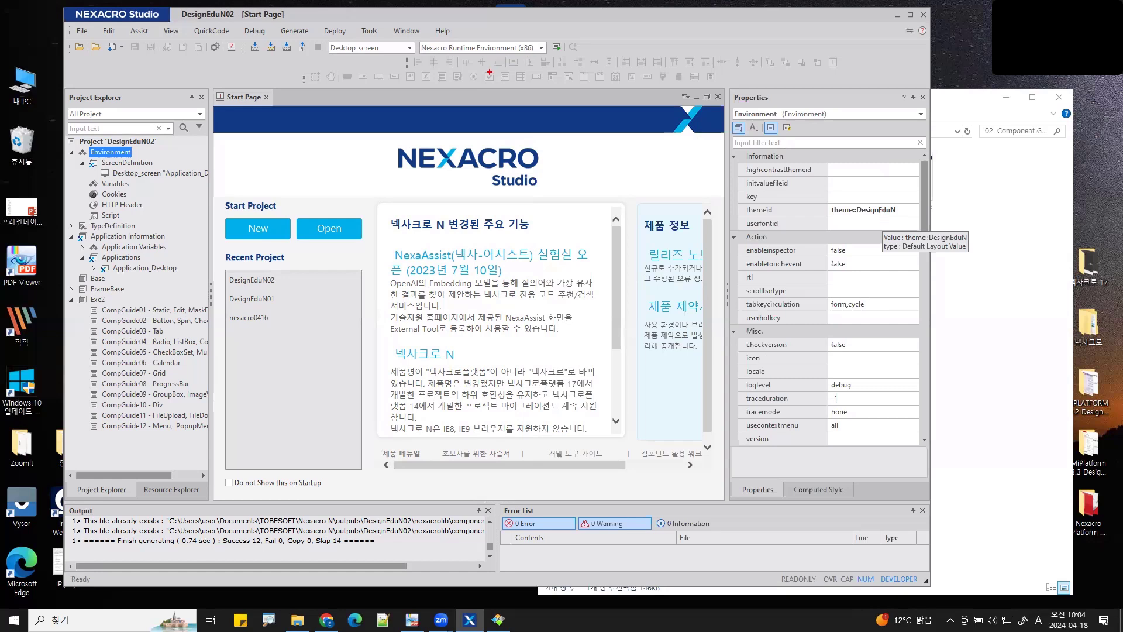
pyautogui.moveTo(489, 73)
pyautogui.mouseDown()
pyautogui.moveTo(515, 113)
pyautogui.moveTo(732, 85)
pyautogui.moveTo(801, 90)
pyautogui.moveTo(813, 75)
pyautogui.mouseUp()
pyautogui.moveTo(770, 124)
pyautogui.mouseDown()
pyautogui.moveTo(768, 147)
pyautogui.moveTo(783, 117)
pyautogui.moveTo(831, 143)
pyautogui.mouseUp()
pyautogui.moveTo(837, 144)
pyautogui.mouseDown()
pyautogui.moveTo(849, 129)
pyautogui.moveTo(854, 175)
pyautogui.moveTo(864, 165)
pyautogui.mouseUp()
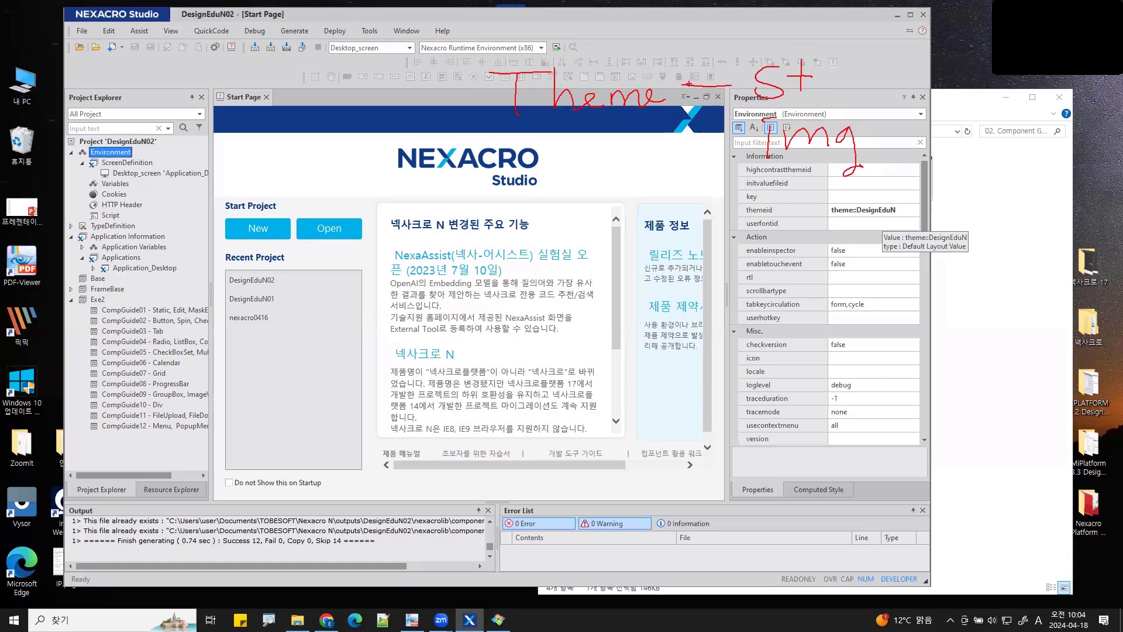
pyautogui.moveTo(679, 81); pyautogui.dragTo(694, 80)
pyautogui.moveTo(686, 81)
pyautogui.mouseDown()
pyautogui.moveTo(685, 146)
pyautogui.moveTo(723, 147)
pyautogui.mouseUp()
pyautogui.moveTo(837, 51)
pyautogui.mouseDown()
pyautogui.moveTo(891, 178)
pyautogui.moveTo(862, 188)
pyautogui.mouseUp()
pyautogui.moveTo(657, 124); pyautogui.dragTo(499, 123)
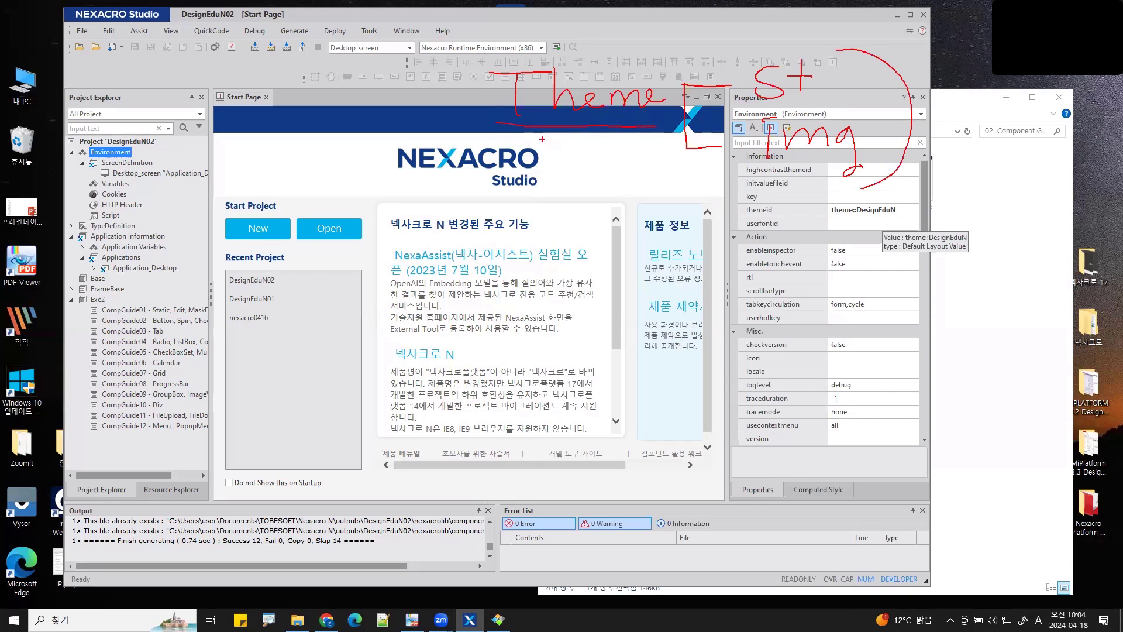
# - Annotate the theme setting and project tree, clear the notes, and open the New document-type list
pyautogui.moveTo(543, 139)
pyautogui.mouseDown()
pyautogui.moveTo(505, 178)
pyautogui.moveTo(544, 493)
pyautogui.mouseUp()
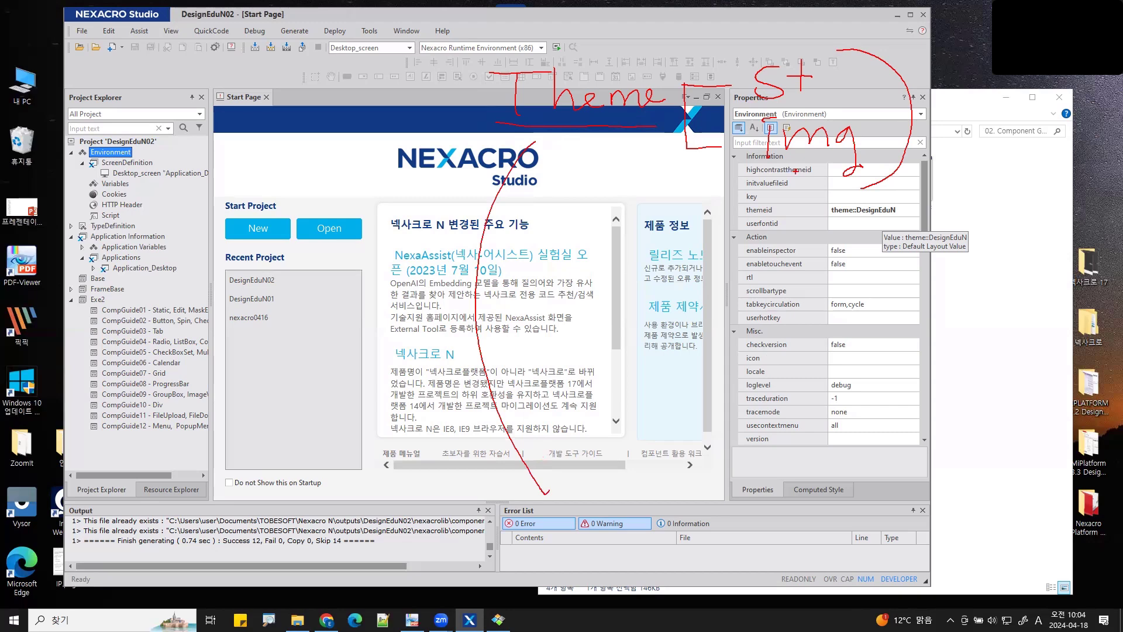
pyautogui.moveTo(795, 171)
pyautogui.mouseDown()
pyautogui.moveTo(579, 296)
pyautogui.moveTo(539, 292)
pyautogui.moveTo(533, 319)
pyautogui.moveTo(544, 290)
pyautogui.mouseUp()
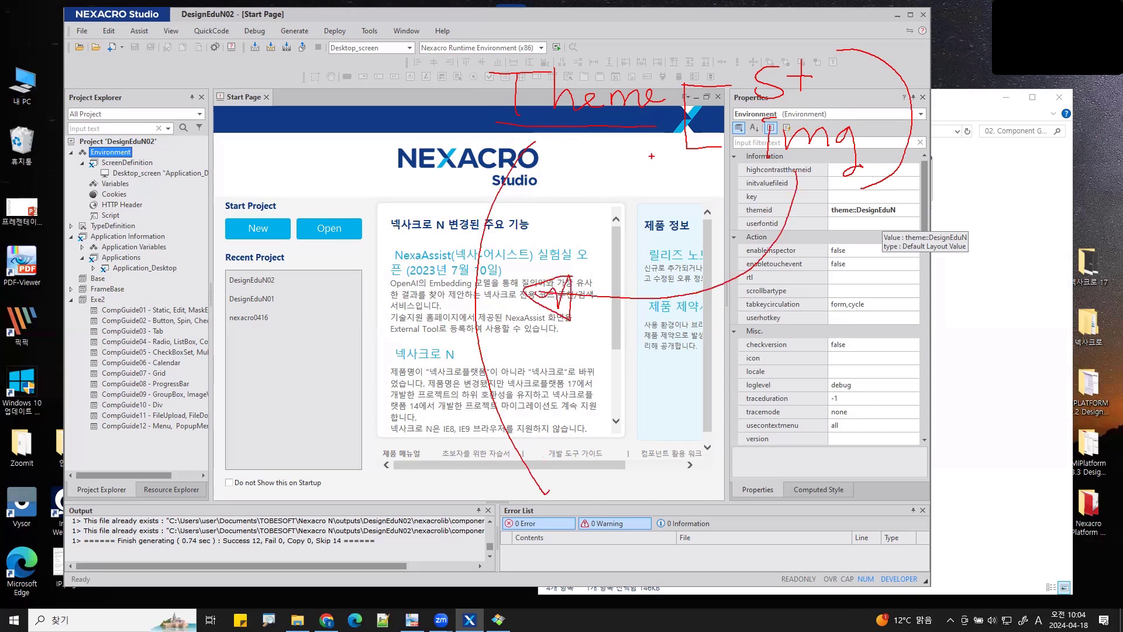
pyautogui.moveTo(372, 191)
pyautogui.mouseDown()
pyautogui.moveTo(240, 192)
pyautogui.moveTo(136, 303)
pyautogui.moveTo(251, 448)
pyautogui.moveTo(381, 419)
pyautogui.moveTo(371, 193)
pyautogui.mouseUp()
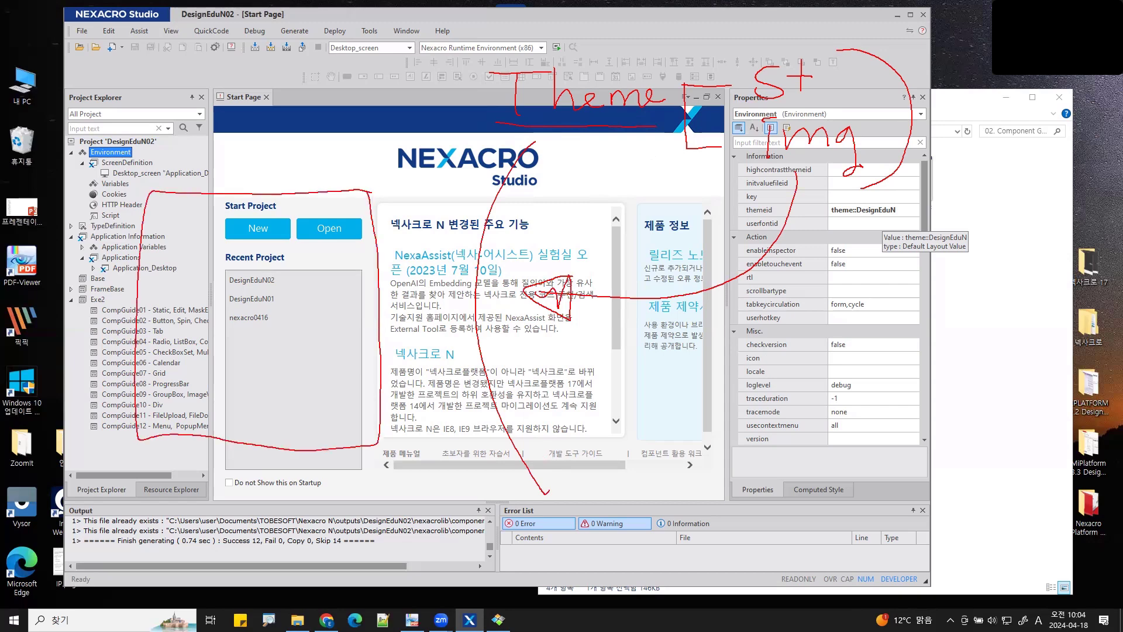
pyautogui.moveTo(258, 141)
pyautogui.mouseDown()
pyautogui.moveTo(274, 167)
pyautogui.moveTo(323, 171)
pyautogui.moveTo(351, 135)
pyautogui.moveTo(362, 172)
pyautogui.moveTo(402, 151)
pyautogui.mouseUp()
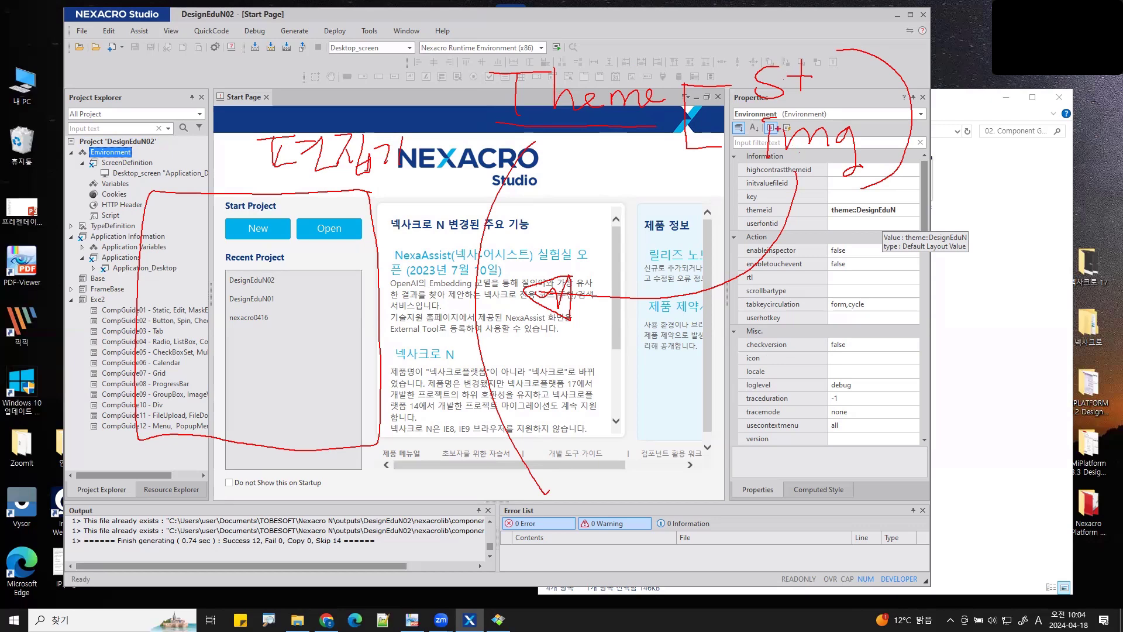
pyautogui.moveTo(857, 44)
pyautogui.mouseDown()
pyautogui.moveTo(814, 117)
pyautogui.moveTo(729, 82)
pyautogui.moveTo(863, 73)
pyautogui.moveTo(837, 27)
pyautogui.moveTo(838, 92)
pyautogui.mouseUp()
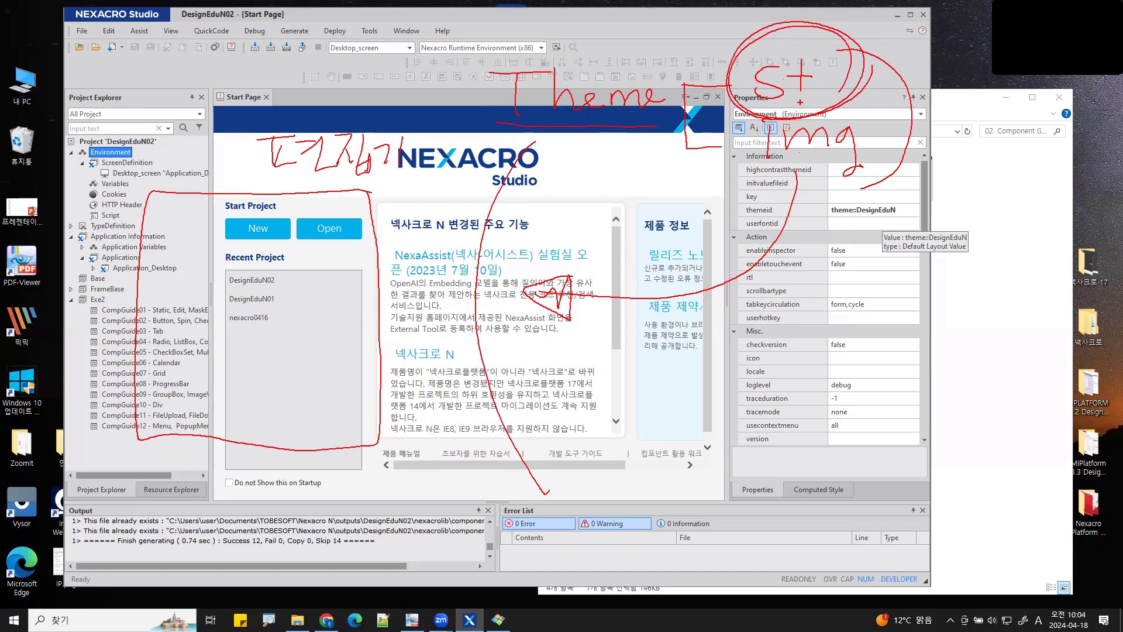
pyautogui.press('Escape')
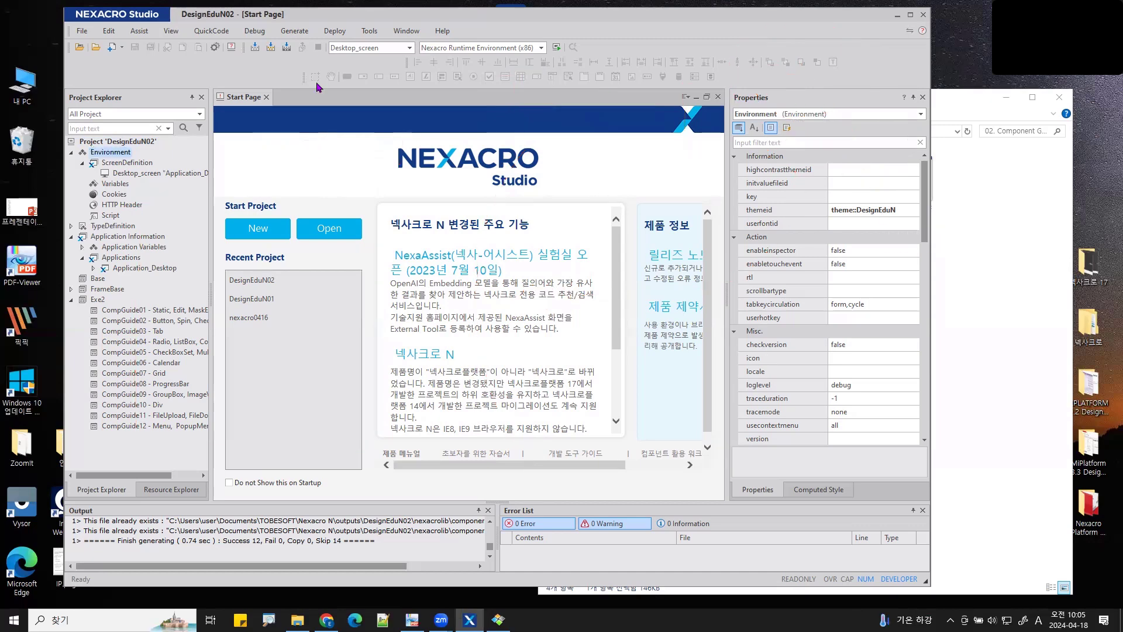
pyautogui.click(122, 48)
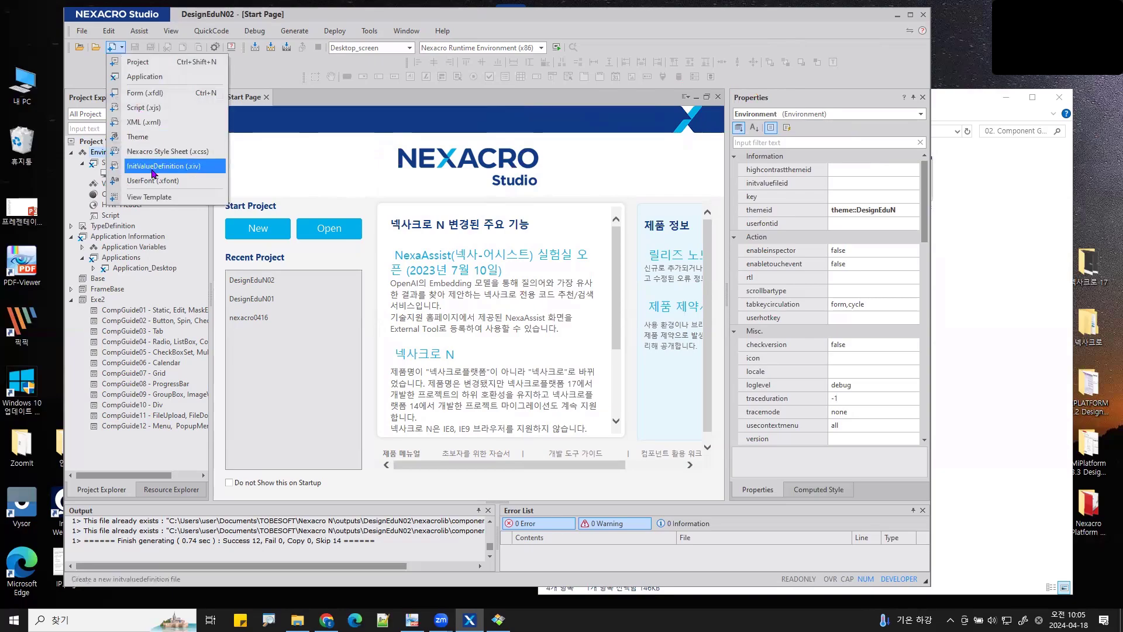
# - Zoom in and underline the Nexacro Style Sheet option in the New list
pyautogui.hotkey('ctrl', '1')
pyautogui.click(151, 149)
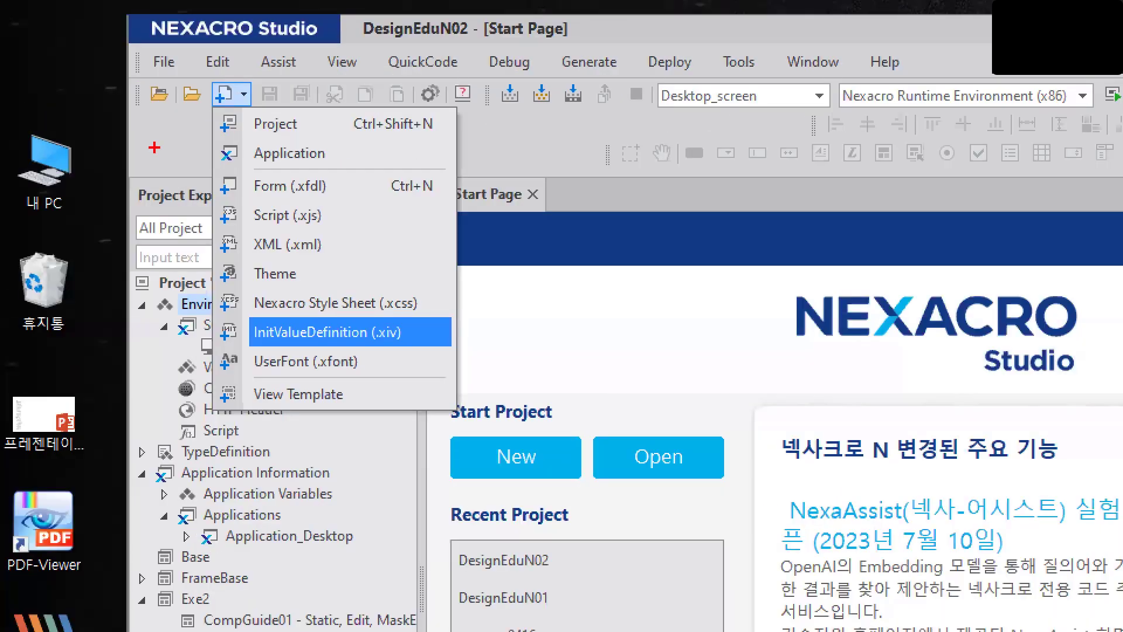
pyautogui.moveTo(475, 281)
pyautogui.mouseDown()
pyautogui.moveTo(214, 275)
pyautogui.moveTo(207, 313)
pyautogui.moveTo(404, 316)
pyautogui.moveTo(459, 304)
pyautogui.moveTo(461, 270)
pyautogui.mouseUp()
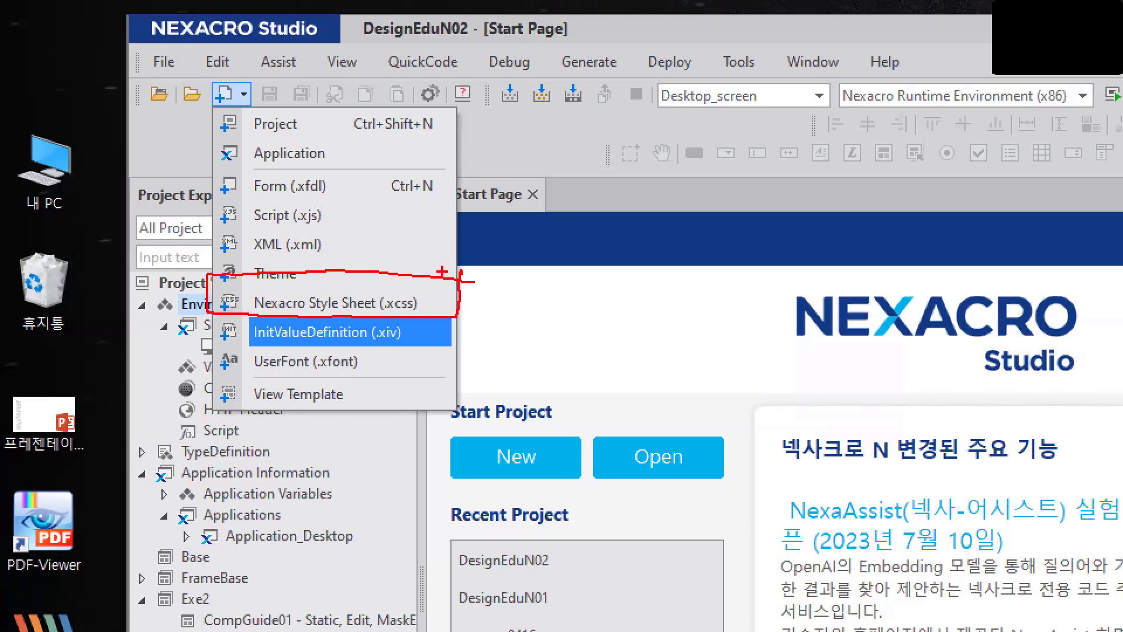
pyautogui.press('Escape')
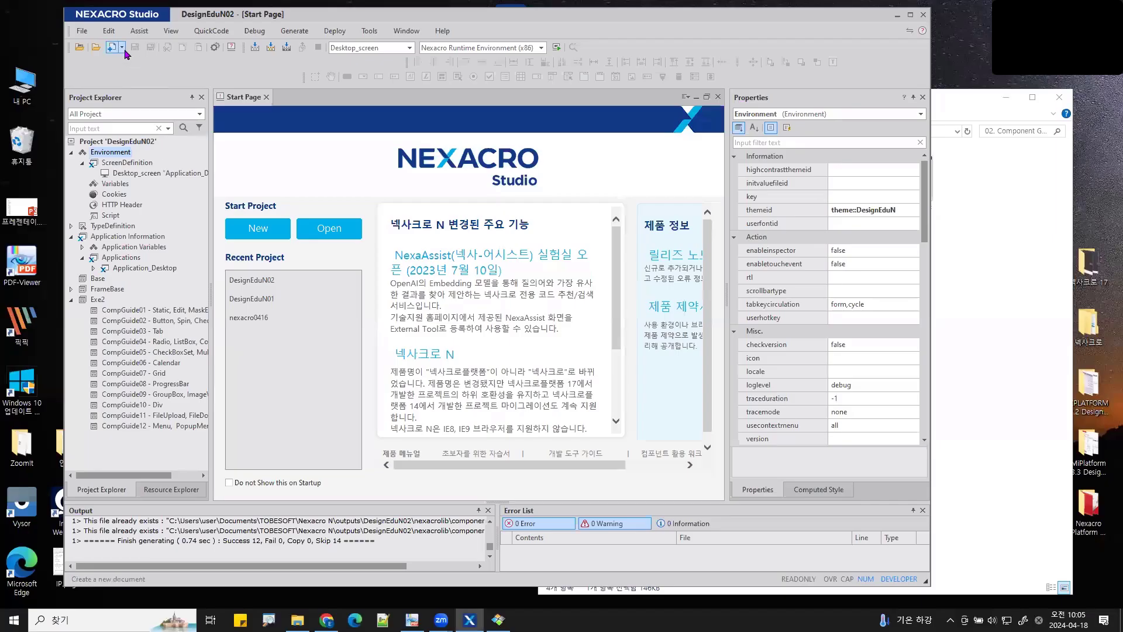
# - Start a new Nexacro Style Sheet and name it EduN02, copied from the location path
pyautogui.click(140, 151)
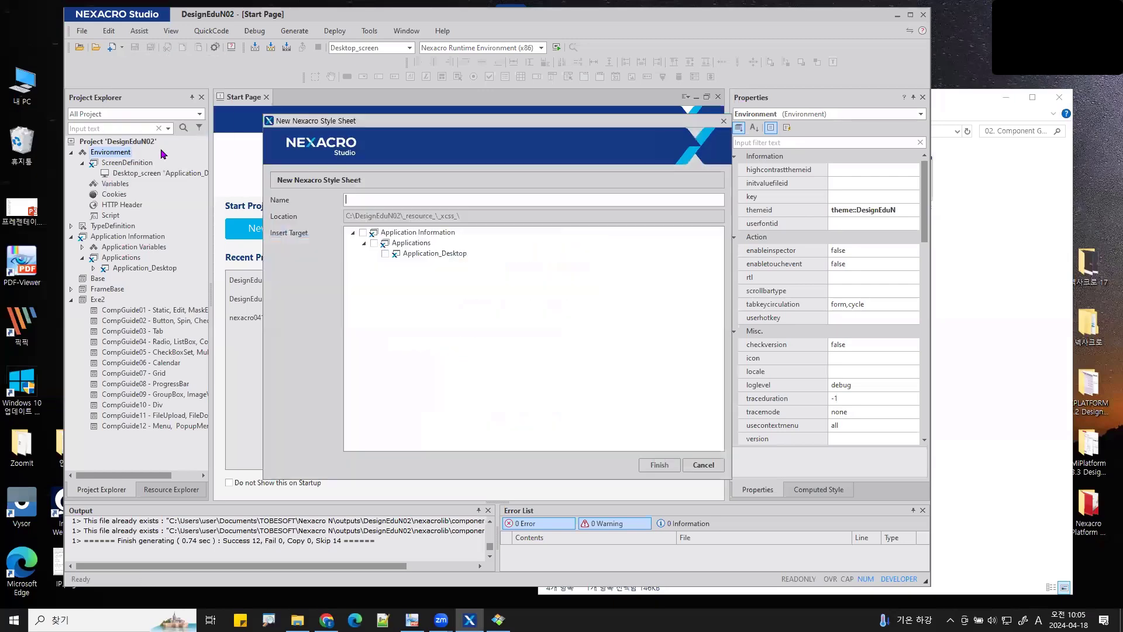
pyautogui.moveTo(451, 123); pyautogui.dragTo(532, 123)
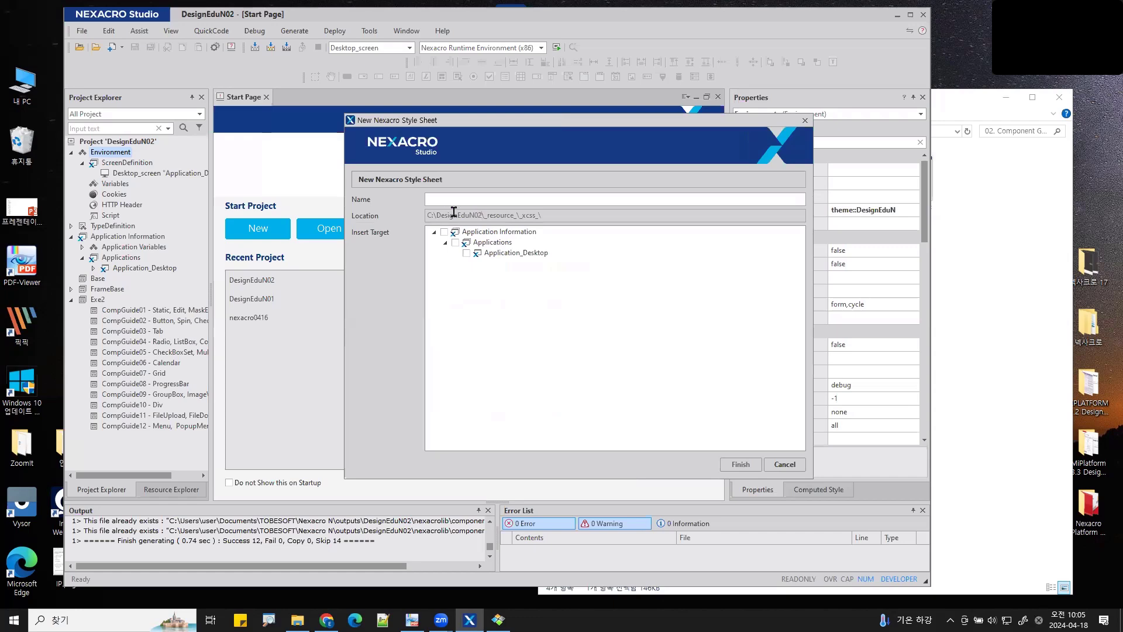
pyautogui.moveTo(483, 215); pyautogui.dragTo(458, 215)
pyautogui.hotkey('ctrl', 'c')
pyautogui.click(440, 199)
pyautogui.hotkey('ctrl', 'v')
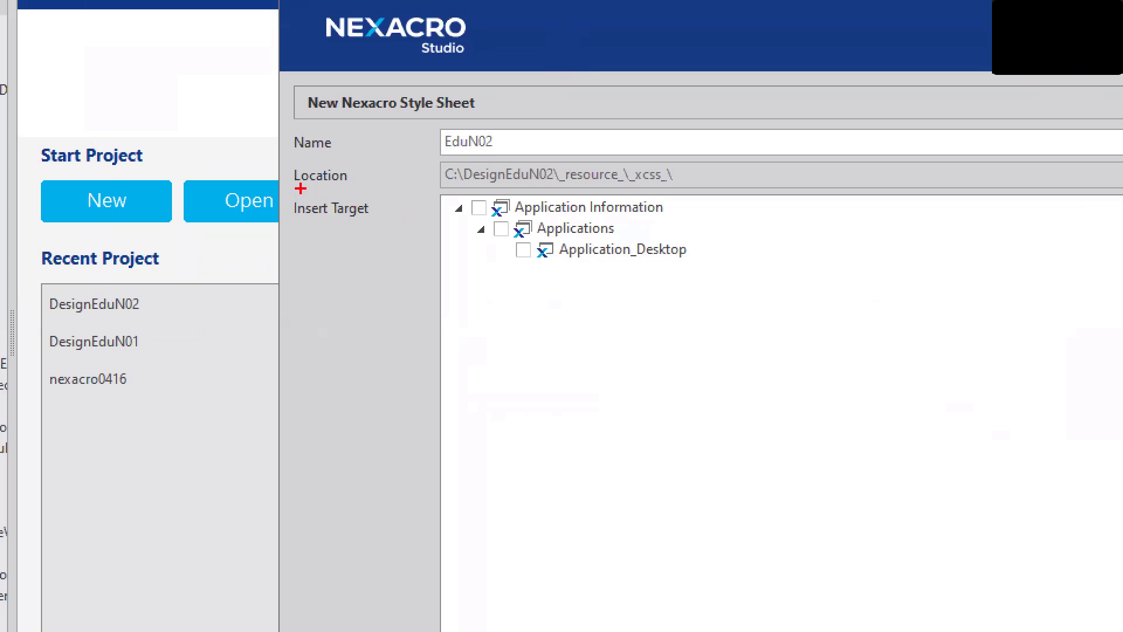
# - Annotate the C:\DesignEduN02\_resource_\_xcss_\ location, the EduN02 name and the Application_Desktop target
pyautogui.moveTo(301, 190)
pyautogui.mouseDown()
pyautogui.moveTo(702, 183)
pyautogui.moveTo(713, 148)
pyautogui.mouseUp()
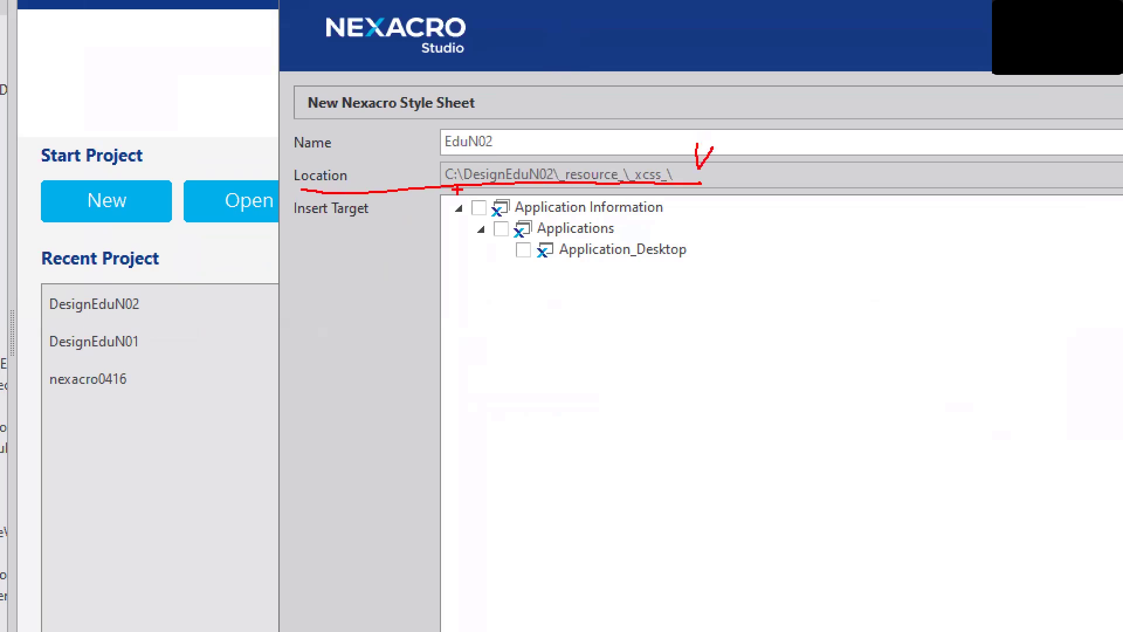
pyautogui.moveTo(457, 191)
pyautogui.mouseDown()
pyautogui.moveTo(438, 263)
pyautogui.moveTo(460, 295)
pyautogui.mouseUp()
pyautogui.moveTo(494, 141)
pyautogui.mouseDown()
pyautogui.moveTo(454, 109)
pyautogui.moveTo(482, 151)
pyautogui.mouseUp()
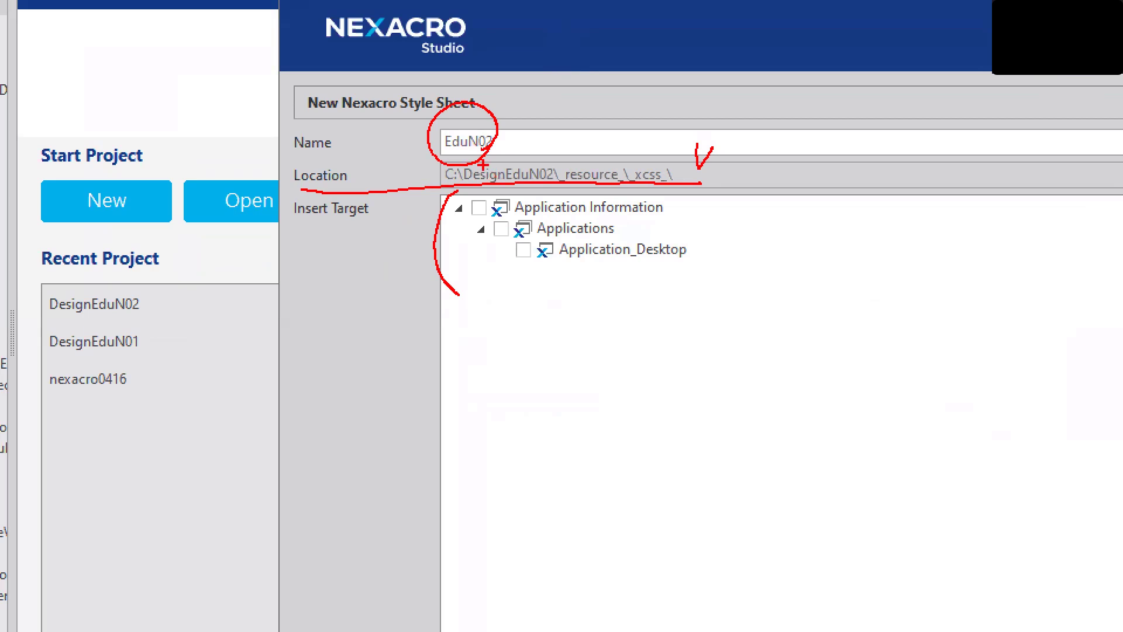
pyautogui.moveTo(436, 154)
pyautogui.mouseDown()
pyautogui.moveTo(369, 214)
pyautogui.moveTo(487, 258)
pyautogui.mouseUp()
pyautogui.moveTo(479, 246)
pyautogui.mouseDown()
pyautogui.moveTo(498, 255)
pyautogui.moveTo(483, 248)
pyautogui.mouseUp()
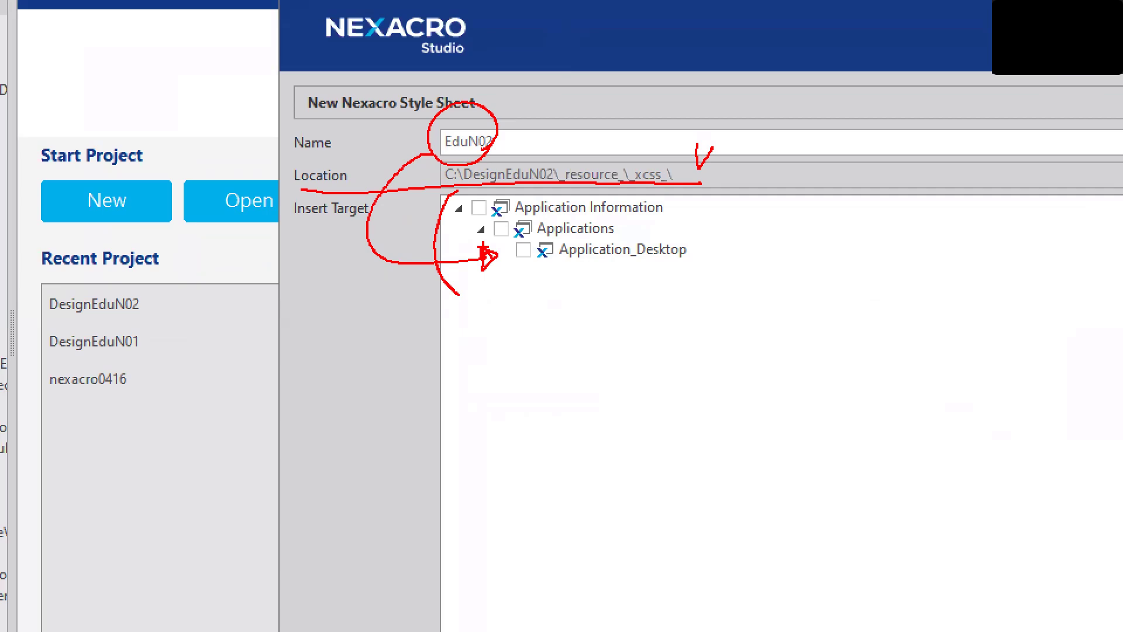
pyautogui.press('Escape')
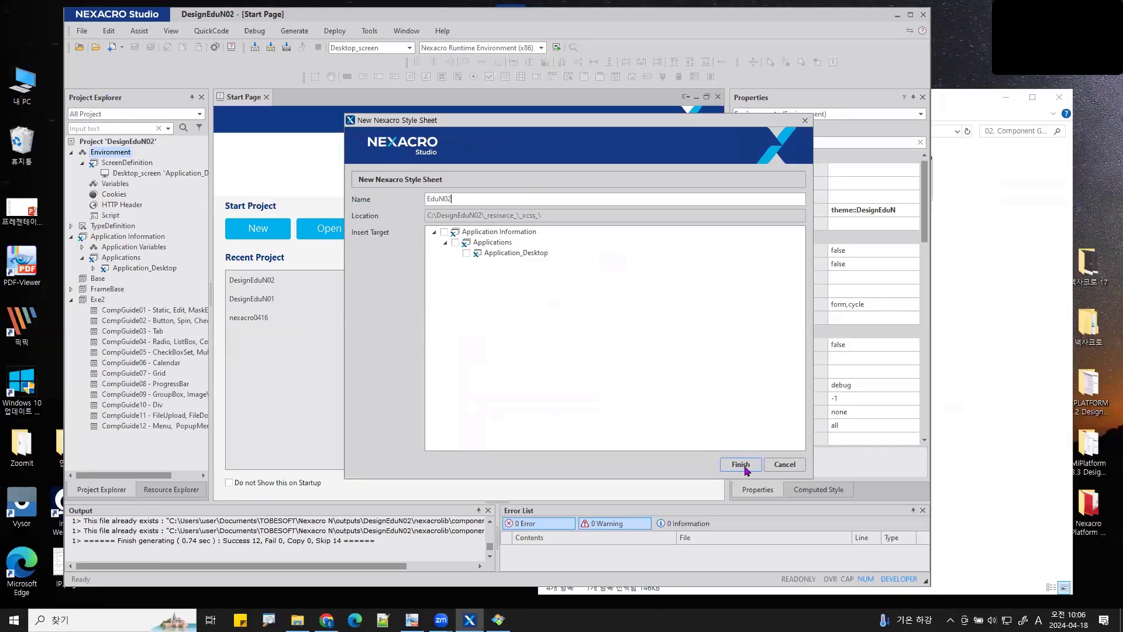
# - Finish creating EduN02.xcss and open the DesignEduN theme to show its selector list
pyautogui.click(742, 465)
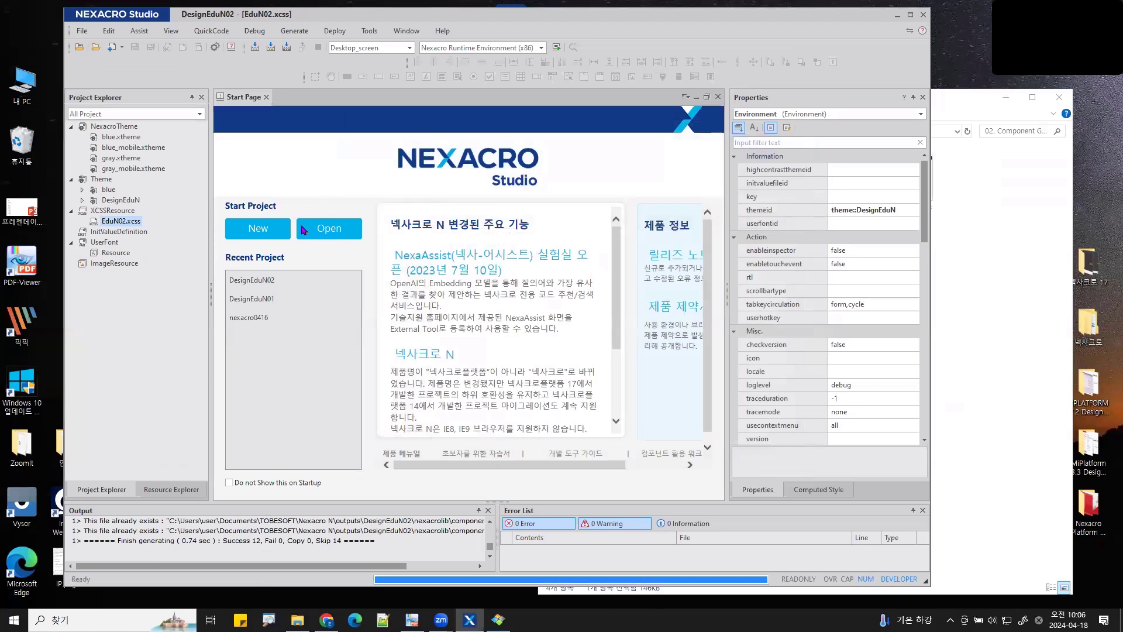
pyautogui.doubleClick(121, 200)
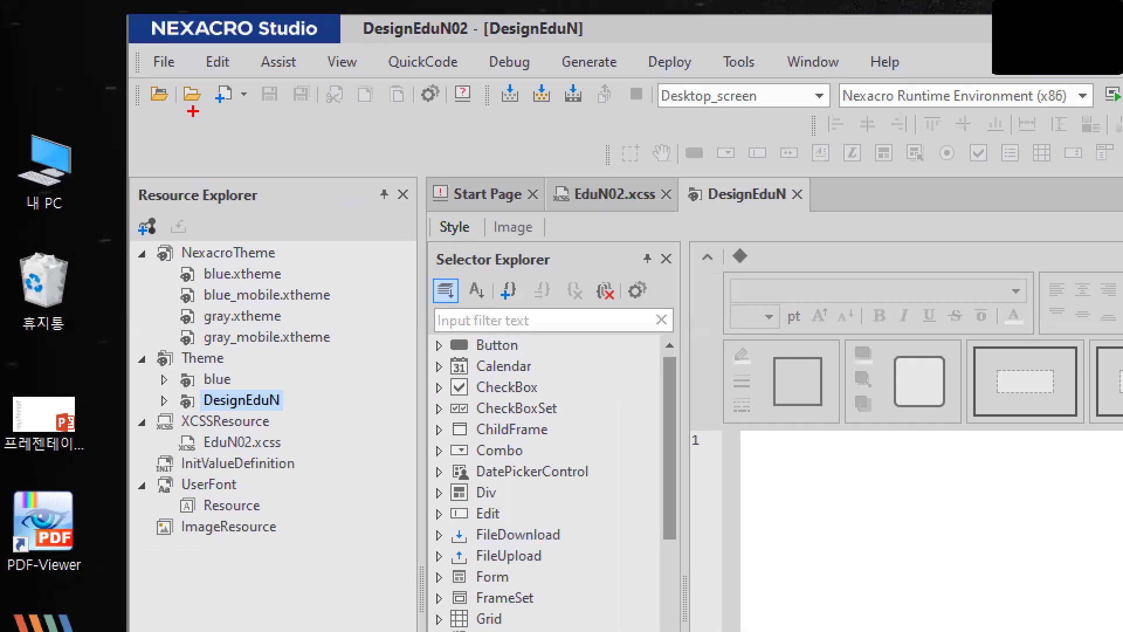
pyautogui.moveTo(689, 212)
pyautogui.mouseDown()
pyautogui.moveTo(808, 214)
pyautogui.moveTo(764, 284)
pyautogui.moveTo(469, 252)
pyautogui.moveTo(491, 263)
pyautogui.mouseUp()
pyautogui.moveTo(432, 244)
pyautogui.mouseDown()
pyautogui.moveTo(448, 205)
pyautogui.moveTo(431, 241)
pyautogui.mouseUp()
# - Circle the EduN02.xcss document, close the DesignEduN theme, and bring up Notepad++
pyautogui.moveTo(654, 189)
pyautogui.mouseDown()
pyautogui.moveTo(660, 198)
pyautogui.moveTo(565, 220)
pyautogui.moveTo(644, 146)
pyautogui.moveTo(652, 206)
pyautogui.mouseUp()
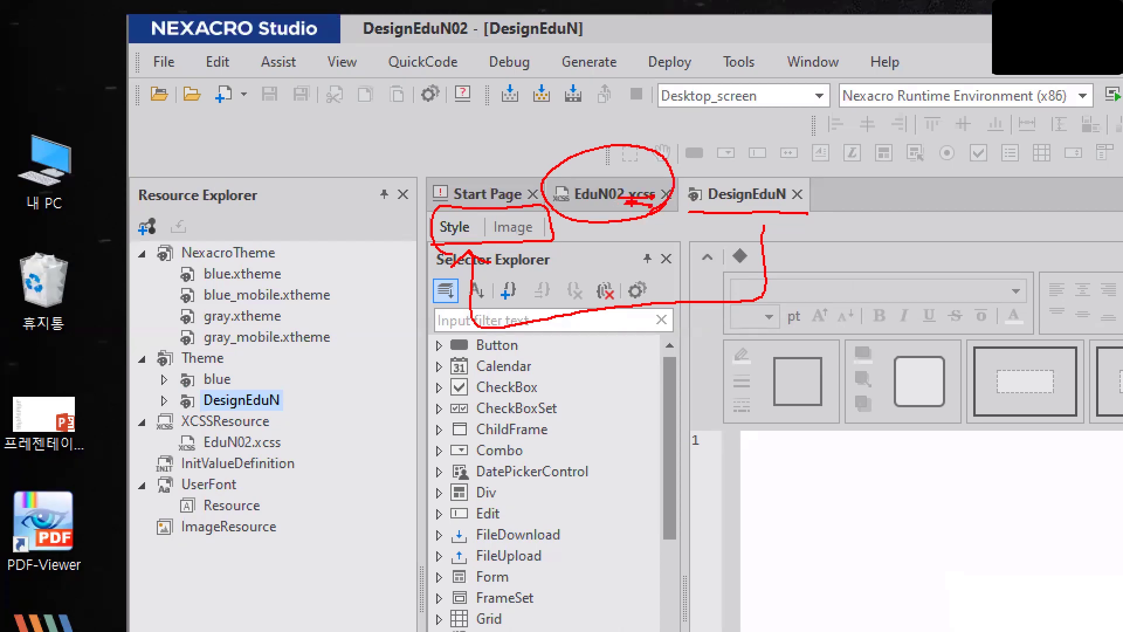
pyautogui.press('Escape')
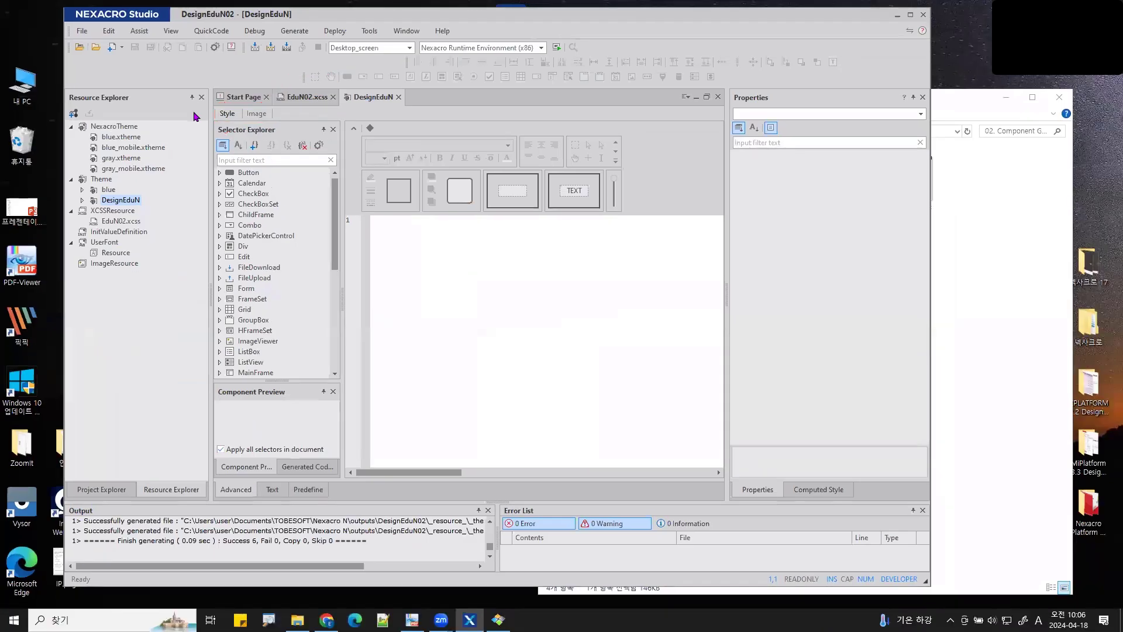
pyautogui.click(398, 98)
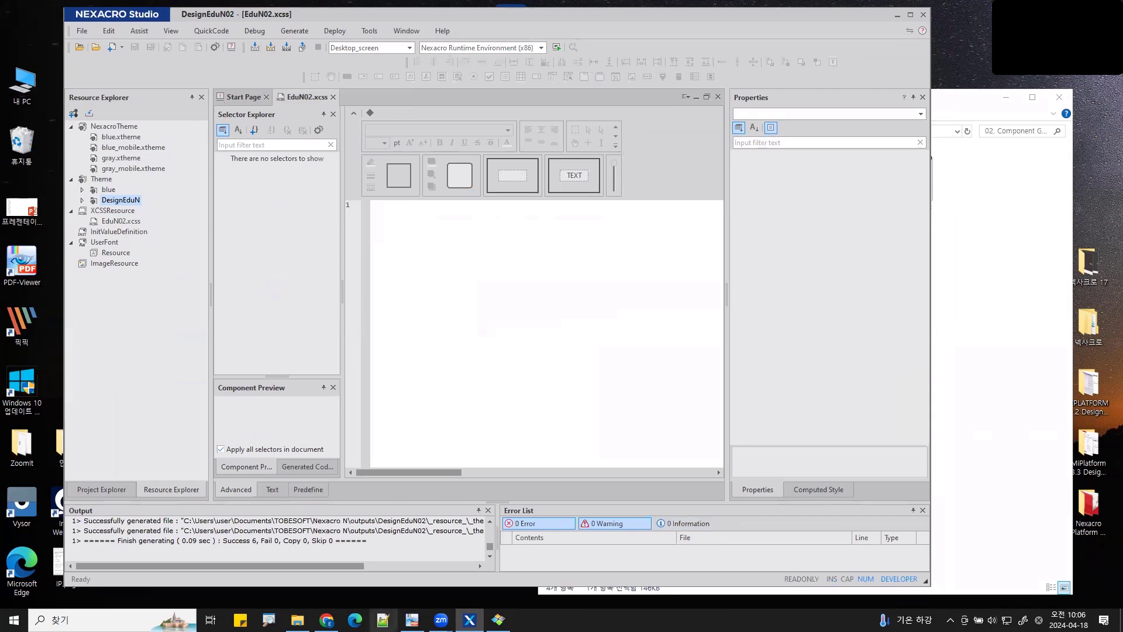
pyautogui.click(383, 620)
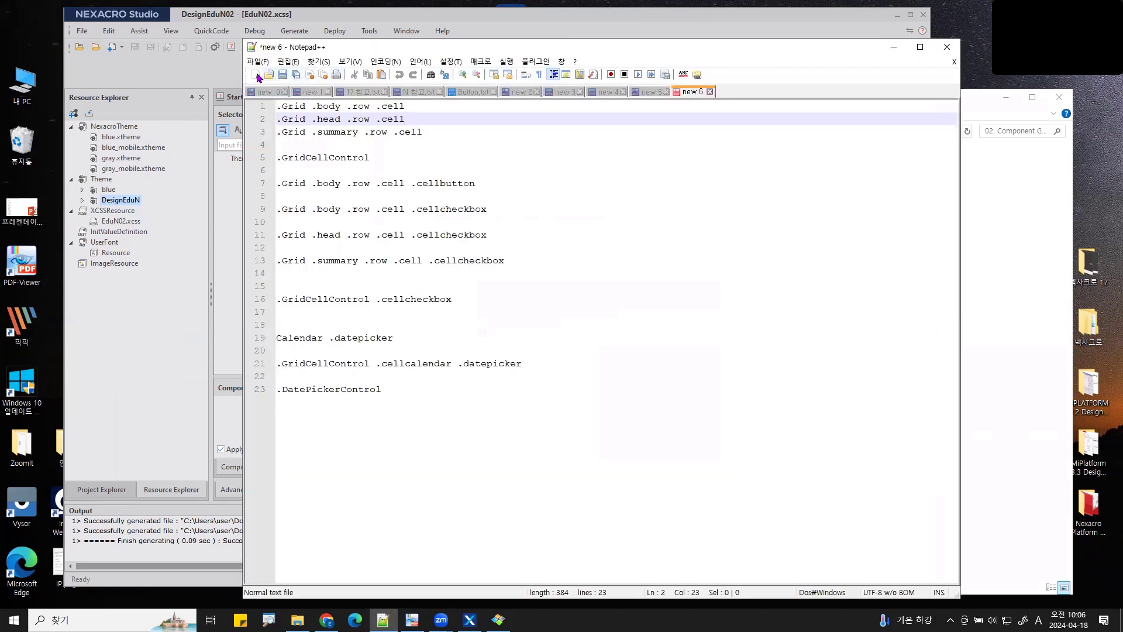
# - Create empty document new 7 in Notepad++ and place its narrowed window right of Nexacro Studio
pyautogui.click(257, 75)
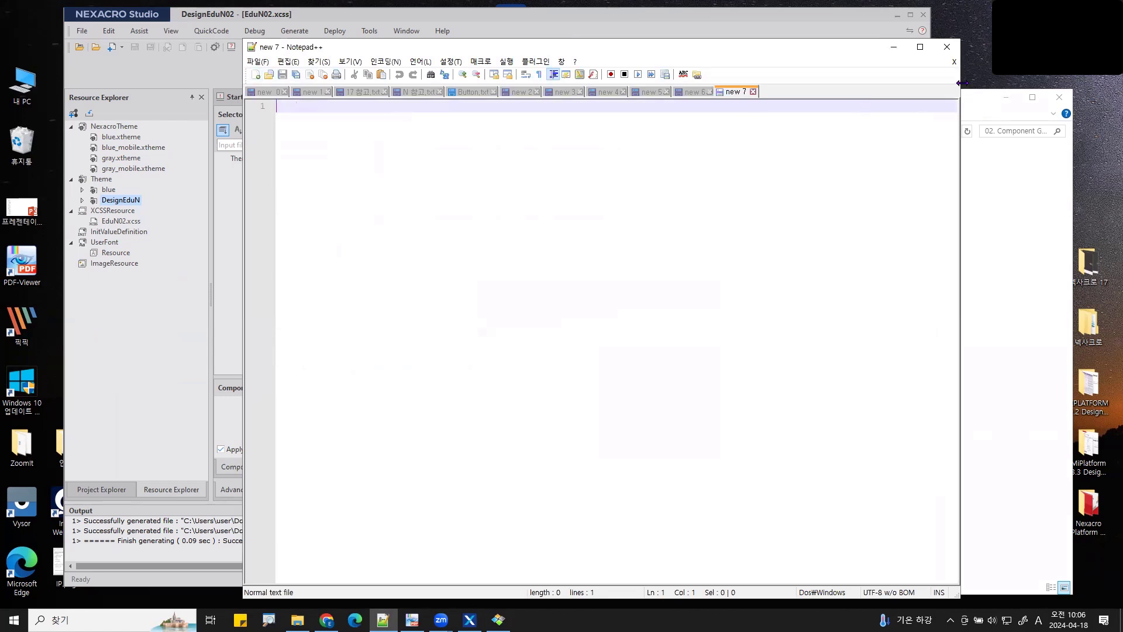
pyautogui.moveTo(962, 83); pyautogui.dragTo(491, 84)
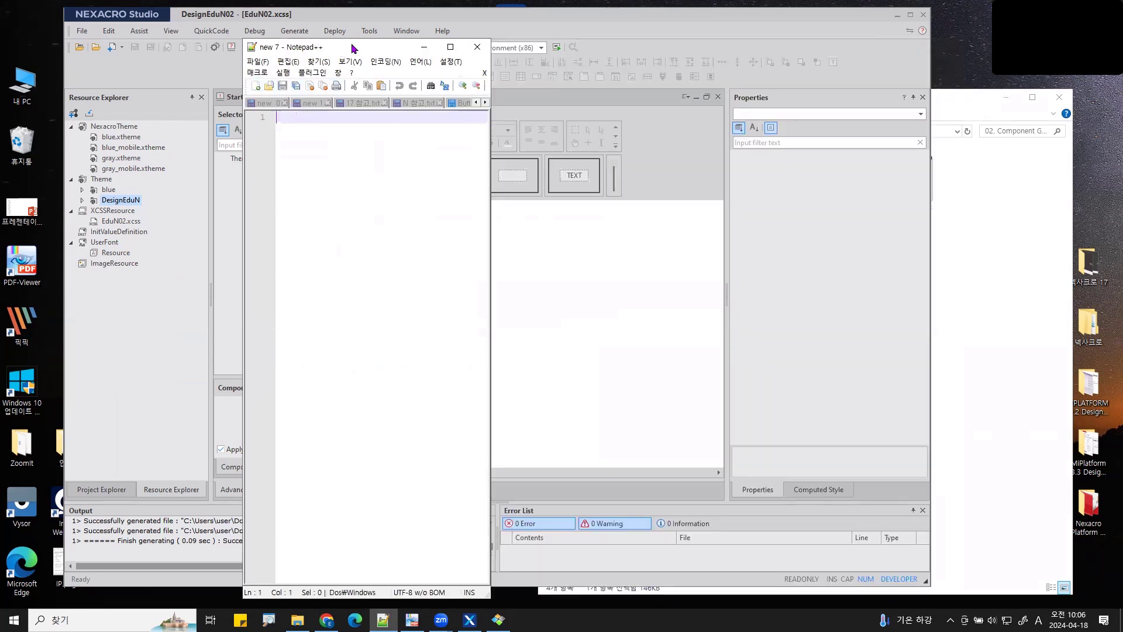
pyautogui.moveTo(354, 48); pyautogui.dragTo(974, 19)
pyautogui.click(490, 277)
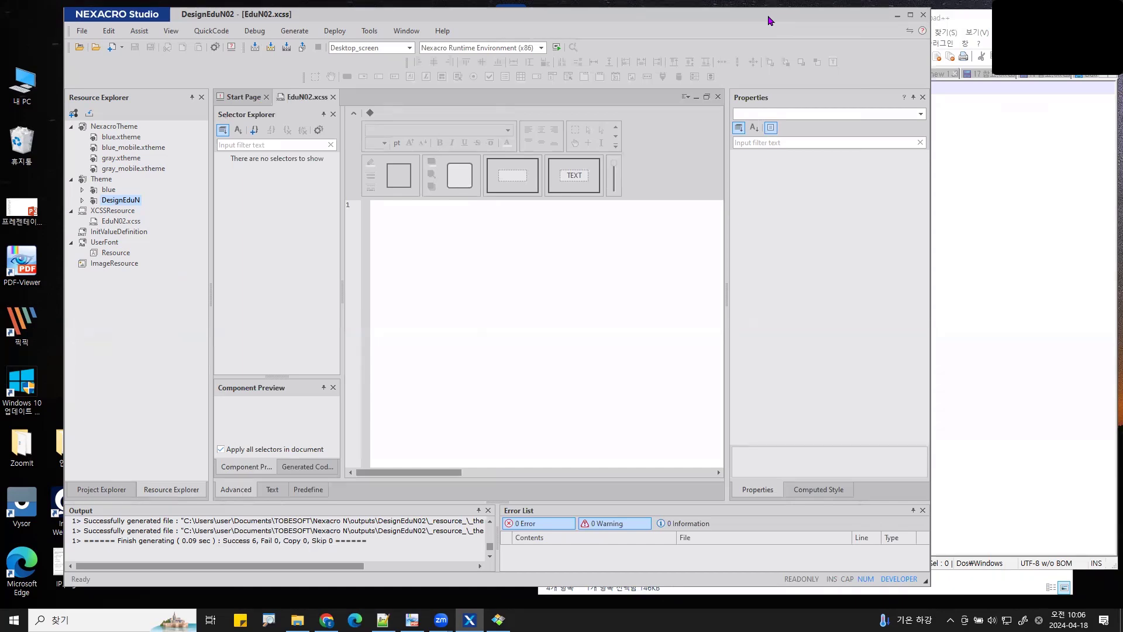
pyautogui.moveTo(770, 21); pyautogui.dragTo(710, 15)
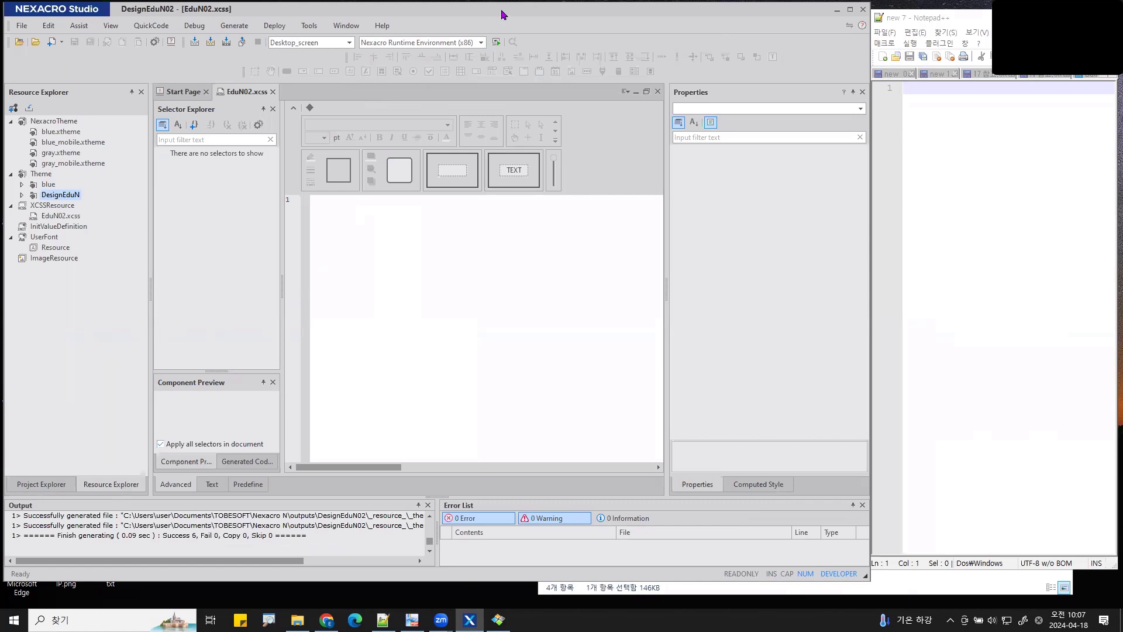
pyautogui.moveTo(508, 16); pyautogui.dragTo(502, 18)
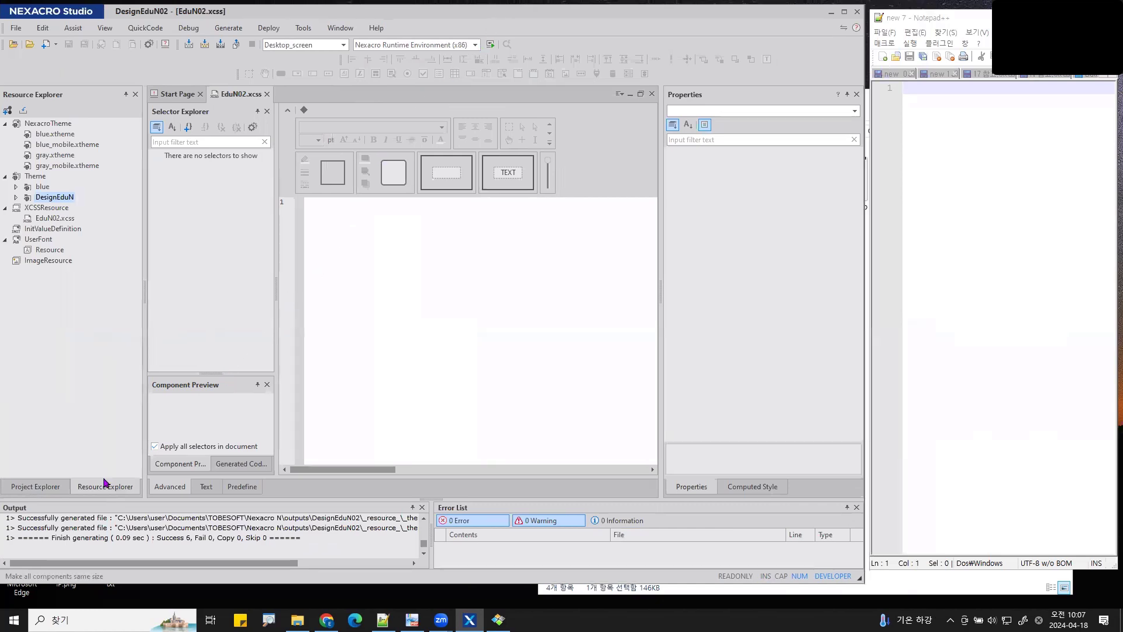
pyautogui.click(47, 486)
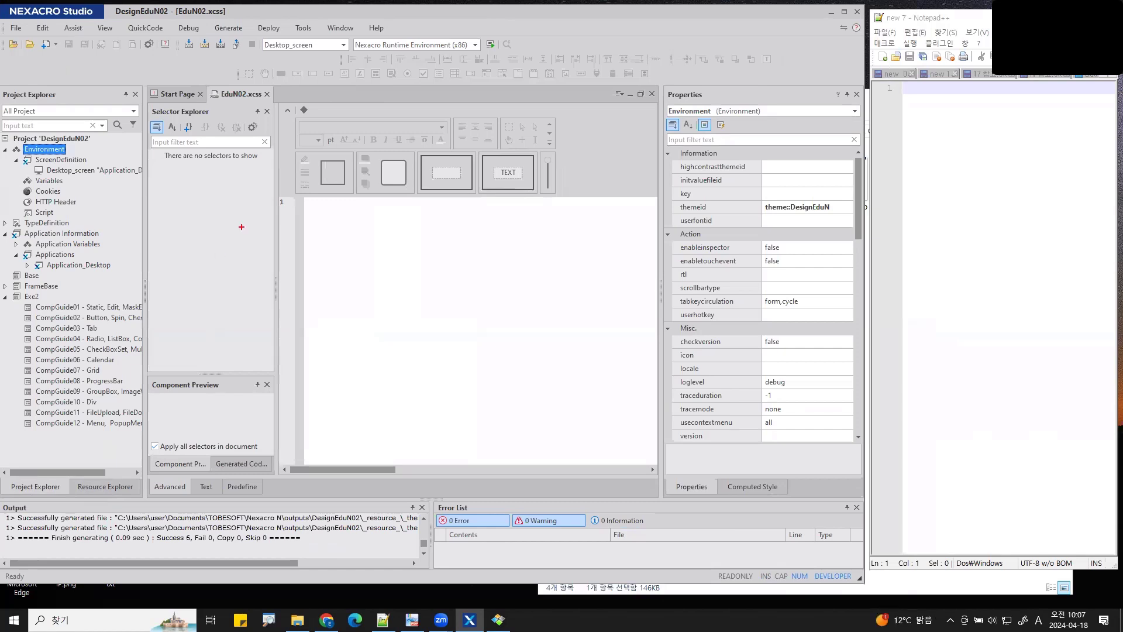
pyautogui.moveTo(746, 34); pyautogui.dragTo(983, 406)
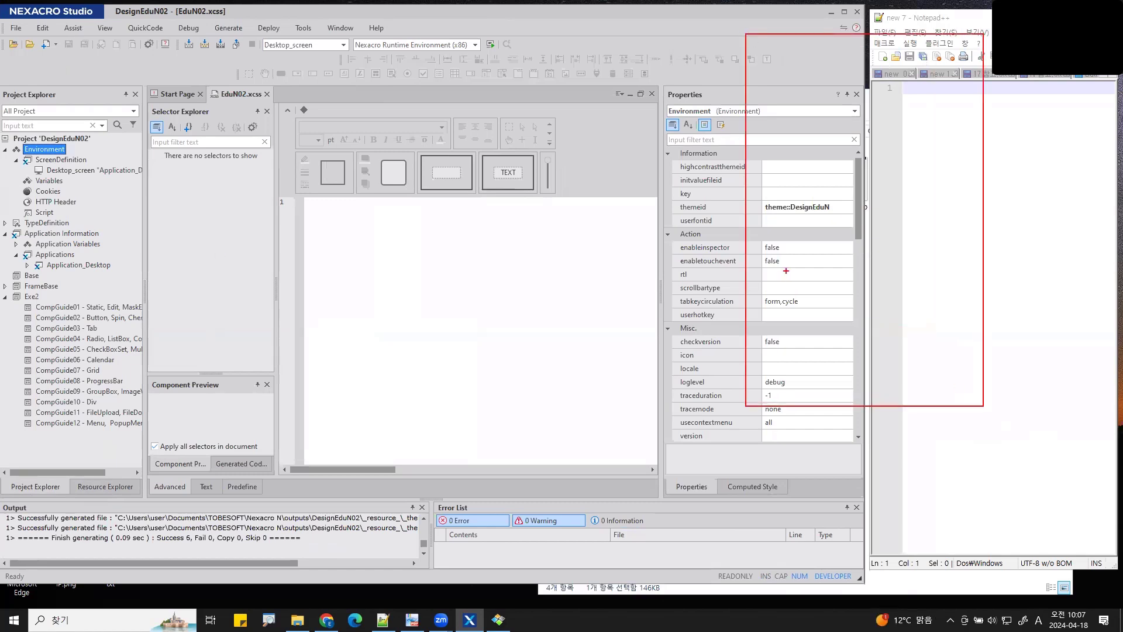
pyautogui.moveTo(786, 274)
pyautogui.mouseDown()
pyautogui.moveTo(785, 312)
pyautogui.moveTo(796, 314)
pyautogui.mouseUp()
pyautogui.moveTo(797, 283); pyautogui.dragTo(810, 294)
pyautogui.moveTo(936, 273); pyautogui.dragTo(923, 305)
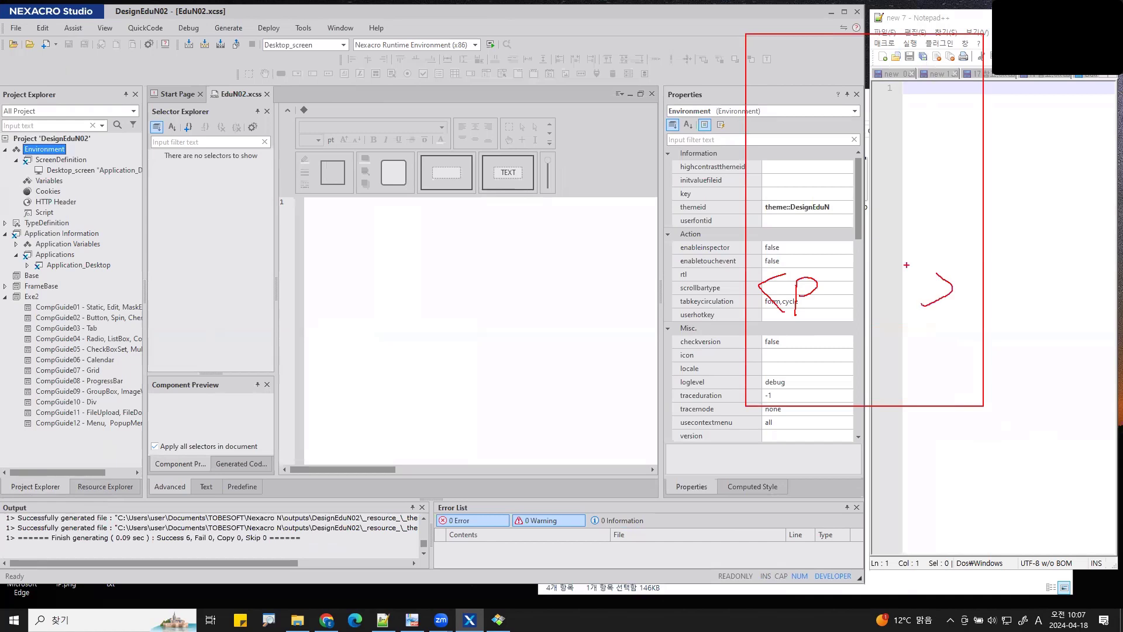
pyautogui.moveTo(786, 82); pyautogui.dragTo(791, 112)
pyautogui.moveTo(790, 176)
pyautogui.mouseDown()
pyautogui.moveTo(778, 183)
pyautogui.moveTo(790, 202)
pyautogui.mouseUp()
pyautogui.moveTo(807, 186); pyautogui.dragTo(804, 207)
pyautogui.moveTo(820, 185); pyautogui.dragTo(820, 208)
pyautogui.moveTo(1030, 95)
pyautogui.mouseDown()
pyautogui.moveTo(1022, 134)
pyautogui.moveTo(1042, 128)
pyautogui.mouseUp()
pyautogui.moveTo(1064, 104); pyautogui.dragTo(1065, 136)
pyautogui.moveTo(1023, 128)
pyautogui.mouseDown()
pyautogui.moveTo(1024, 151)
pyautogui.moveTo(919, 173)
pyautogui.moveTo(939, 175)
pyautogui.moveTo(926, 166)
pyautogui.mouseUp()
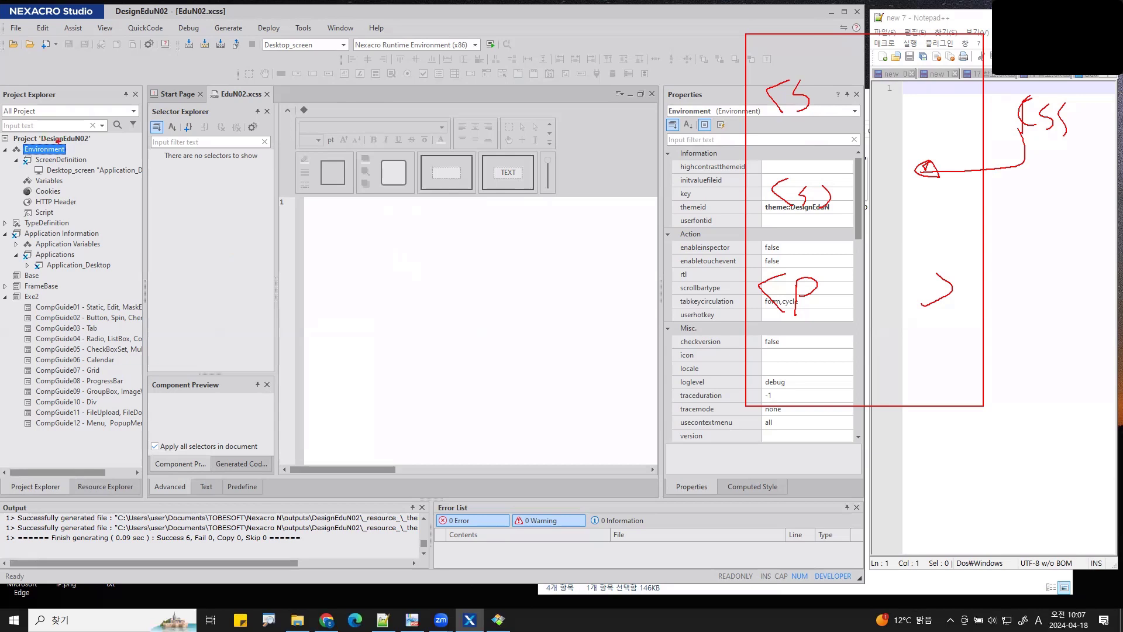
pyautogui.moveTo(57, 141)
pyautogui.mouseDown()
pyautogui.moveTo(92, 79)
pyautogui.moveTo(244, 53)
pyautogui.moveTo(244, 67)
pyautogui.moveTo(262, 52)
pyautogui.moveTo(368, 39)
pyautogui.mouseUp()
pyautogui.moveTo(336, 35); pyautogui.dragTo(337, 71)
pyautogui.moveTo(371, 34)
pyautogui.mouseDown()
pyautogui.moveTo(386, 70)
pyautogui.moveTo(500, 60)
pyautogui.mouseUp()
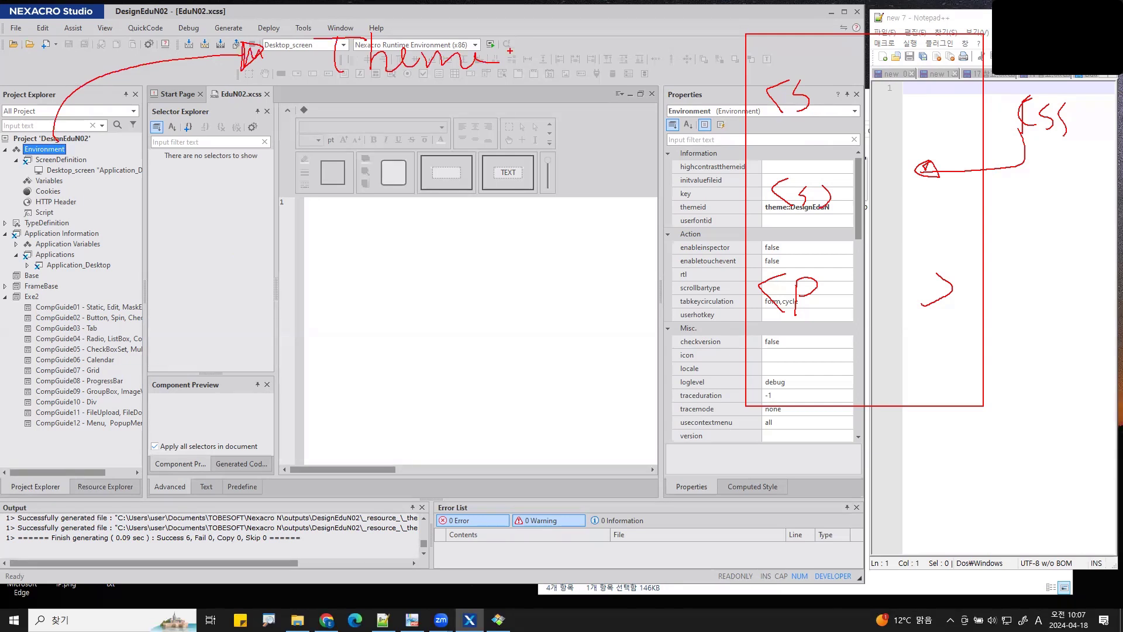
pyautogui.press('Escape')
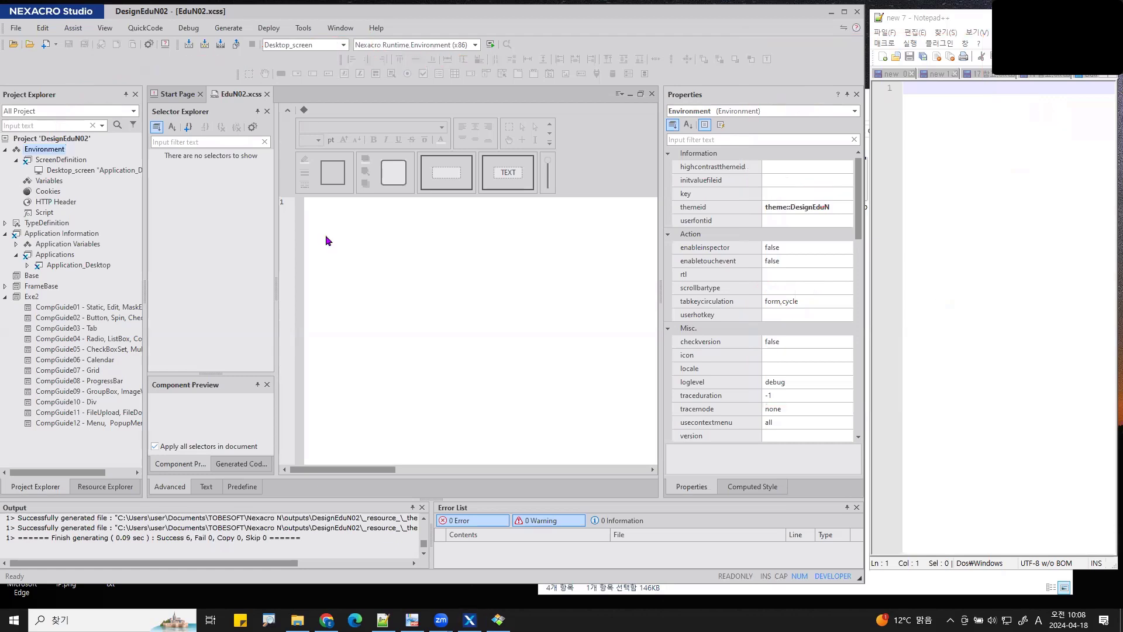
# - Open CompGuide01 and draw Button00 and Button01 in the Static row
pyautogui.doubleClick(52, 311)
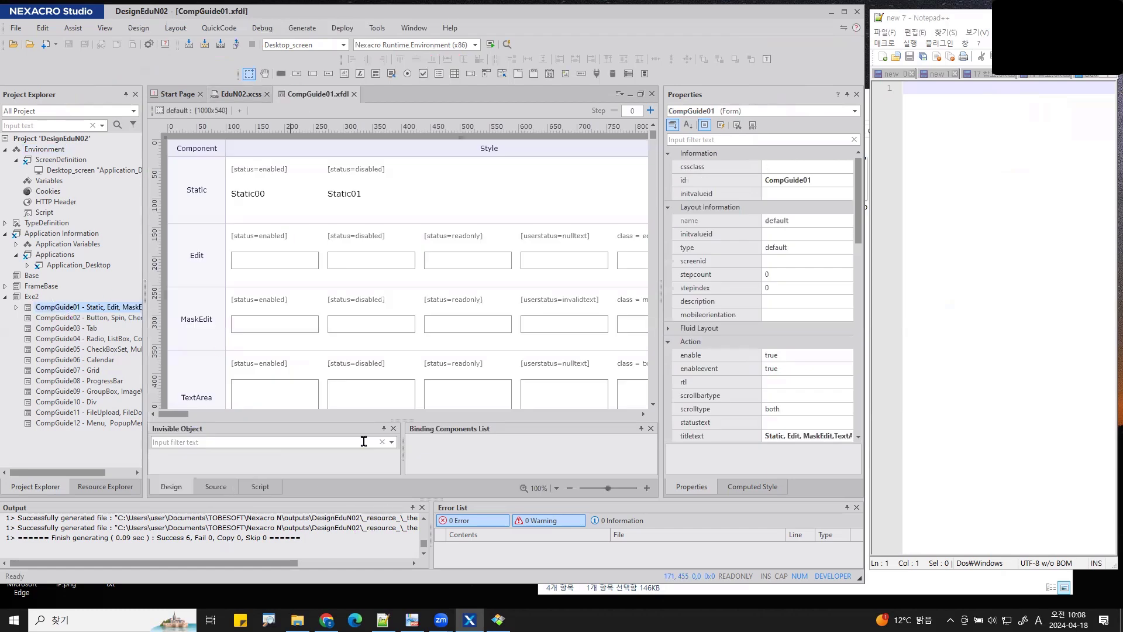
pyautogui.click(282, 73)
pyautogui.moveTo(437, 169); pyautogui.dragTo(515, 194)
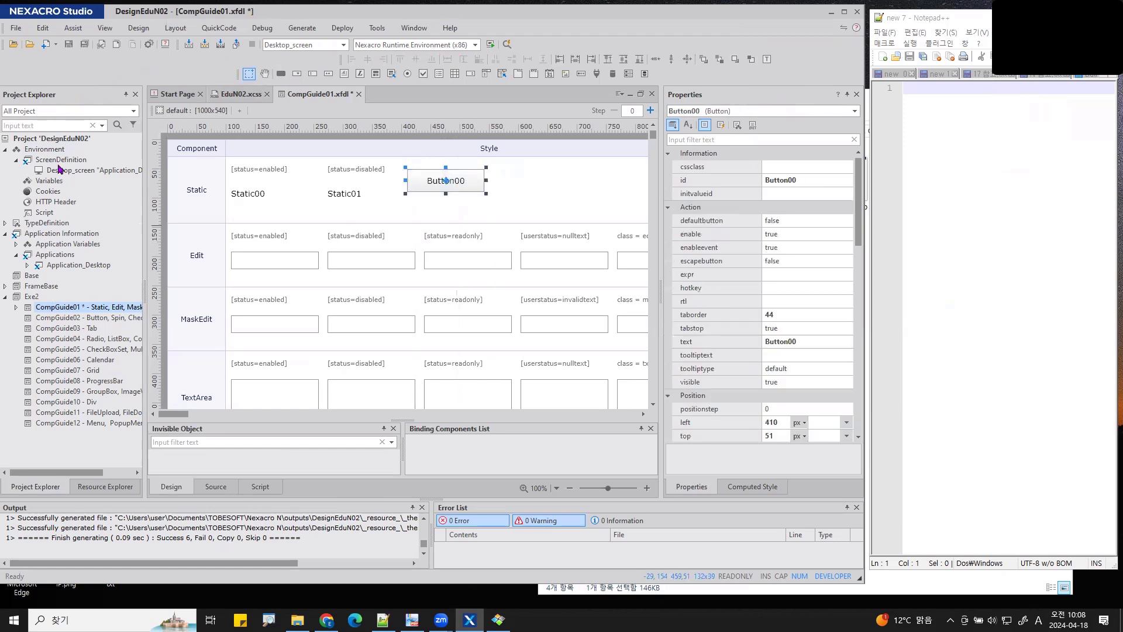
pyautogui.click(58, 153)
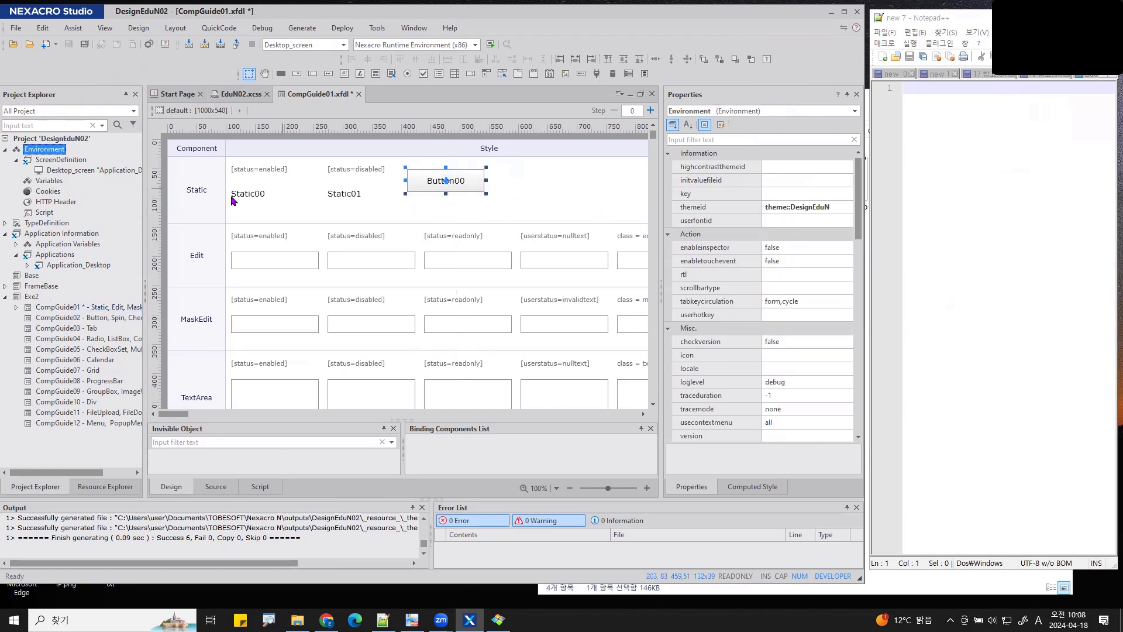
pyautogui.click(281, 73)
pyautogui.moveTo(506, 168); pyautogui.dragTo(588, 191)
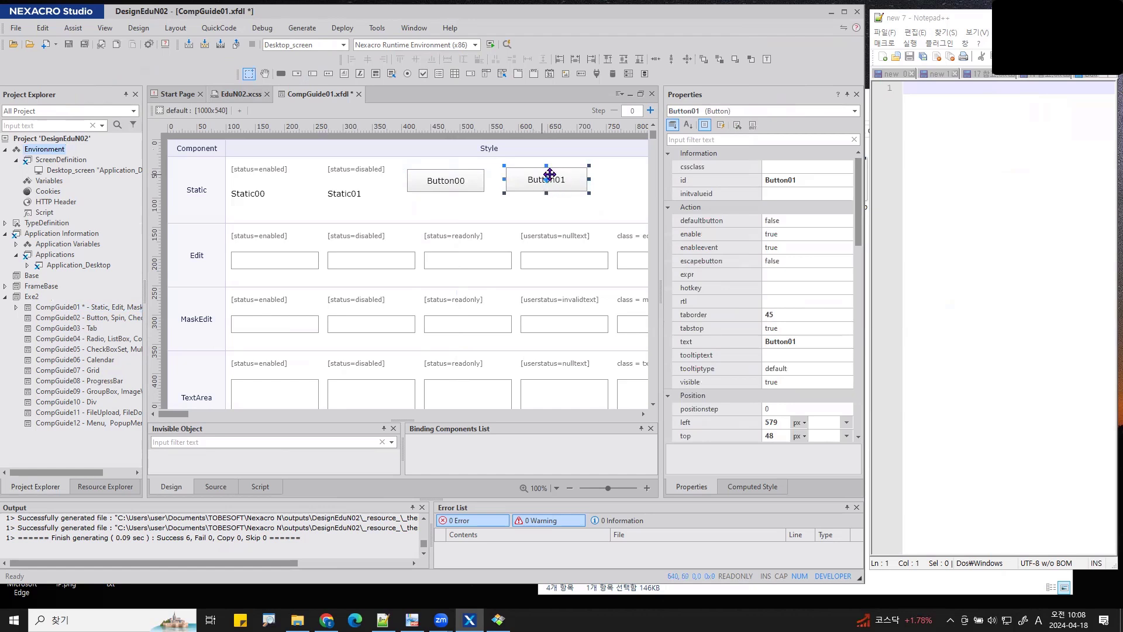
# - Set Button01's background property to pink
pyautogui.scroll(-4, 787, 234)
pyautogui.scroll(-3, 787, 234)
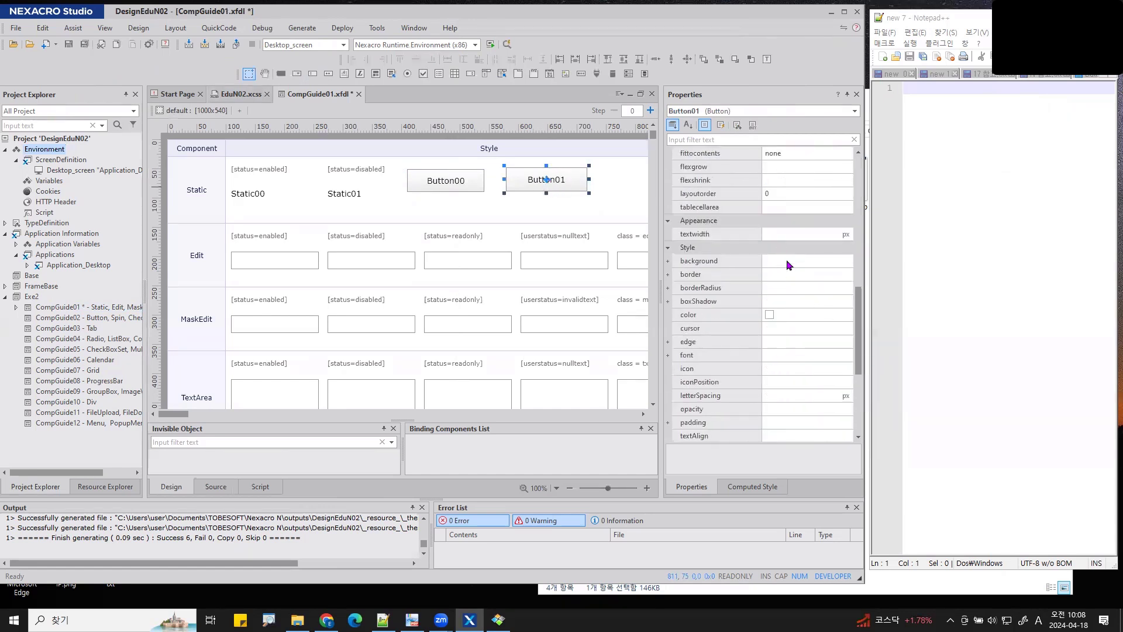
pyautogui.click(787, 261)
pyautogui.write('pink')
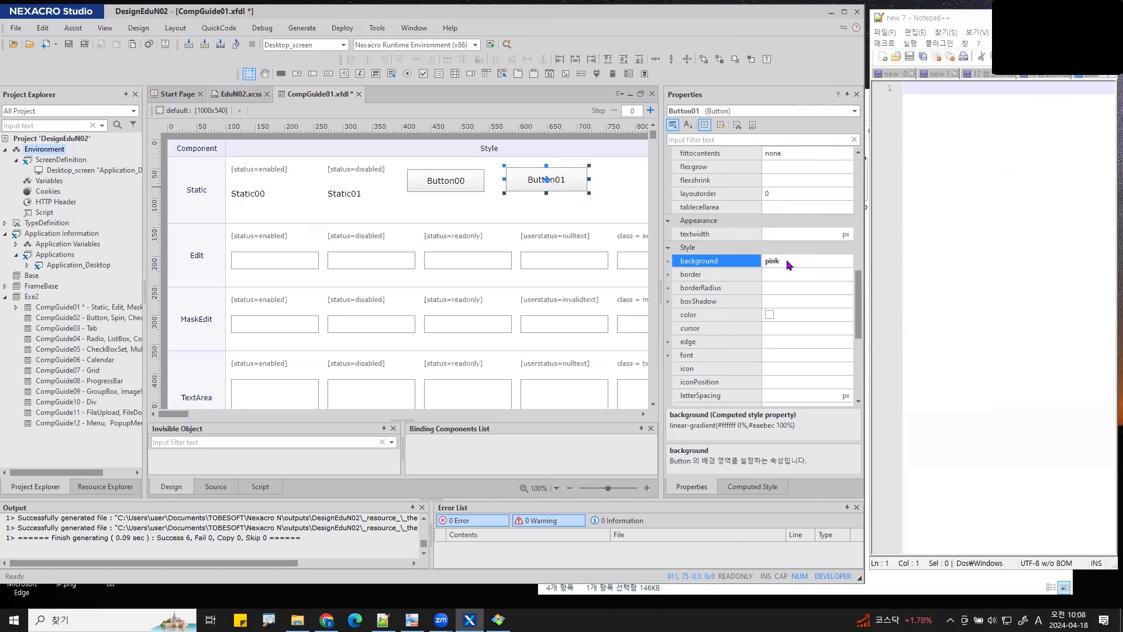
pyautogui.press('Return')
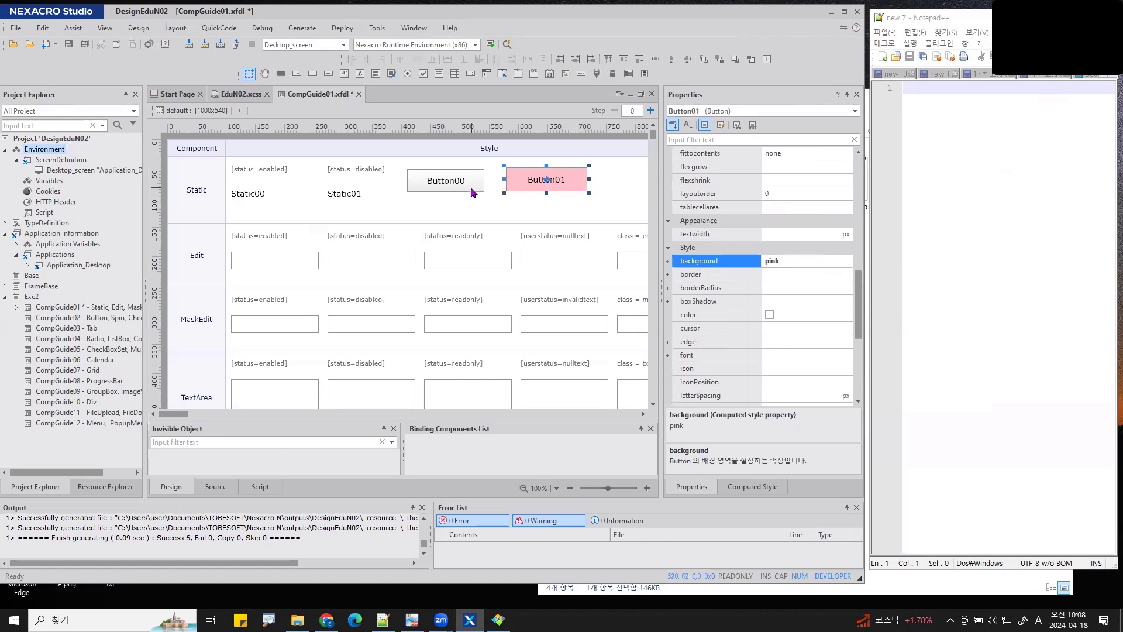
# - Add Button02 below the other two buttons, then reselect Button01
pyautogui.click(281, 73)
pyautogui.moveTo(469, 197); pyautogui.dragTo(548, 218)
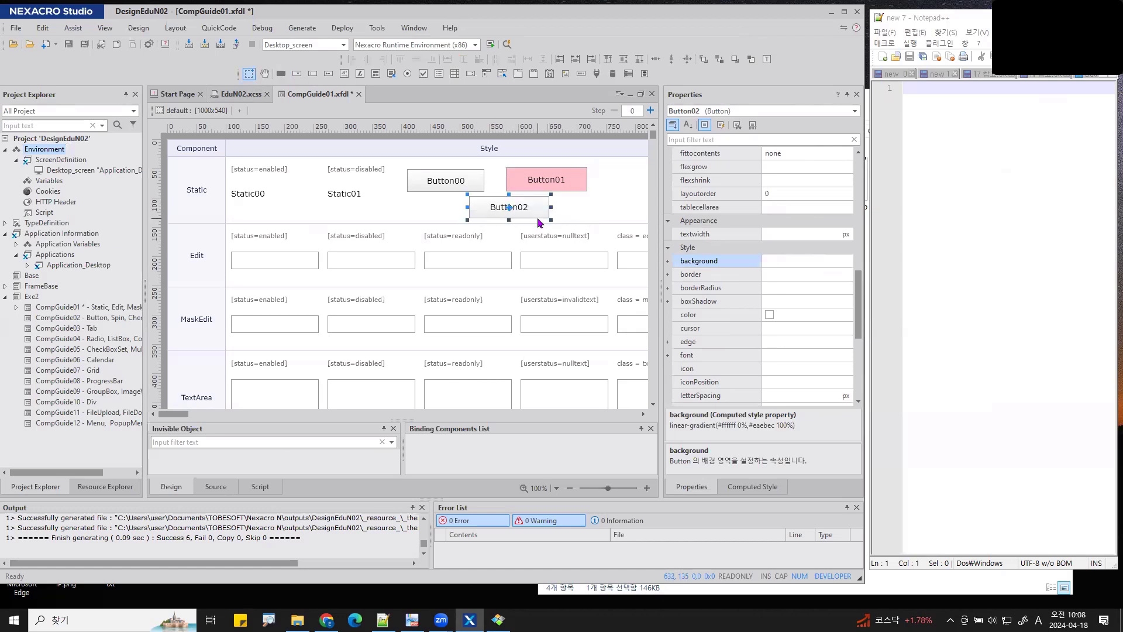
pyautogui.click(568, 183)
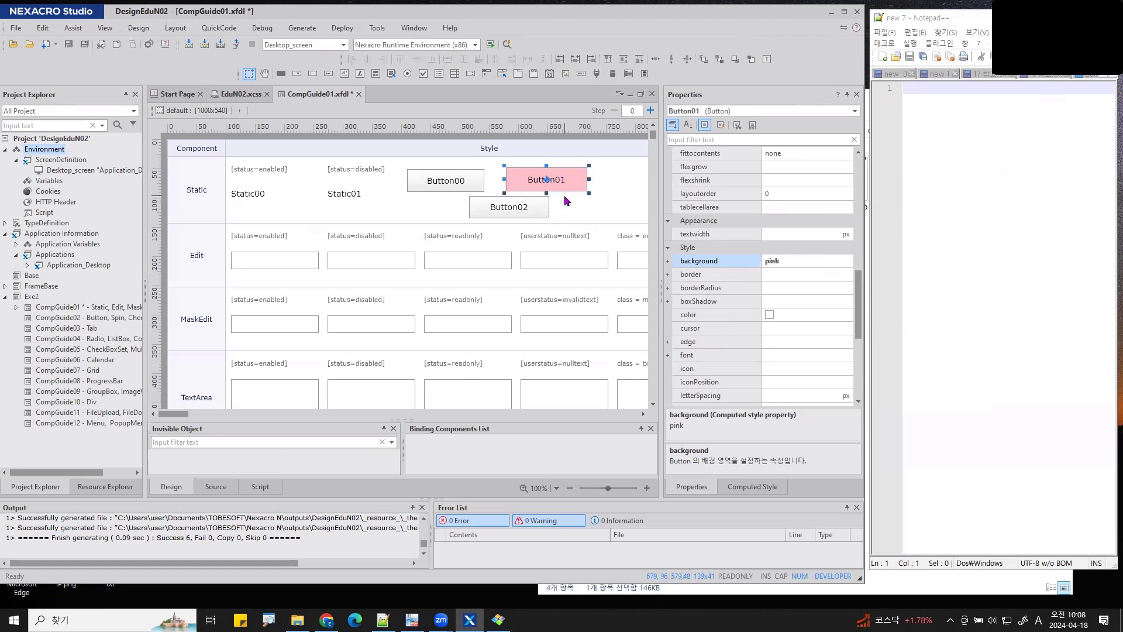
pyautogui.moveTo(564, 142)
pyautogui.mouseDown()
pyautogui.moveTo(693, 151)
pyautogui.moveTo(717, 231)
pyautogui.mouseUp()
pyautogui.moveTo(692, 206)
pyautogui.mouseDown()
pyautogui.moveTo(709, 229)
pyautogui.moveTo(749, 224)
pyautogui.moveTo(761, 193)
pyautogui.moveTo(825, 213)
pyautogui.moveTo(822, 228)
pyautogui.moveTo(850, 199)
pyautogui.moveTo(865, 218)
pyautogui.mouseUp()
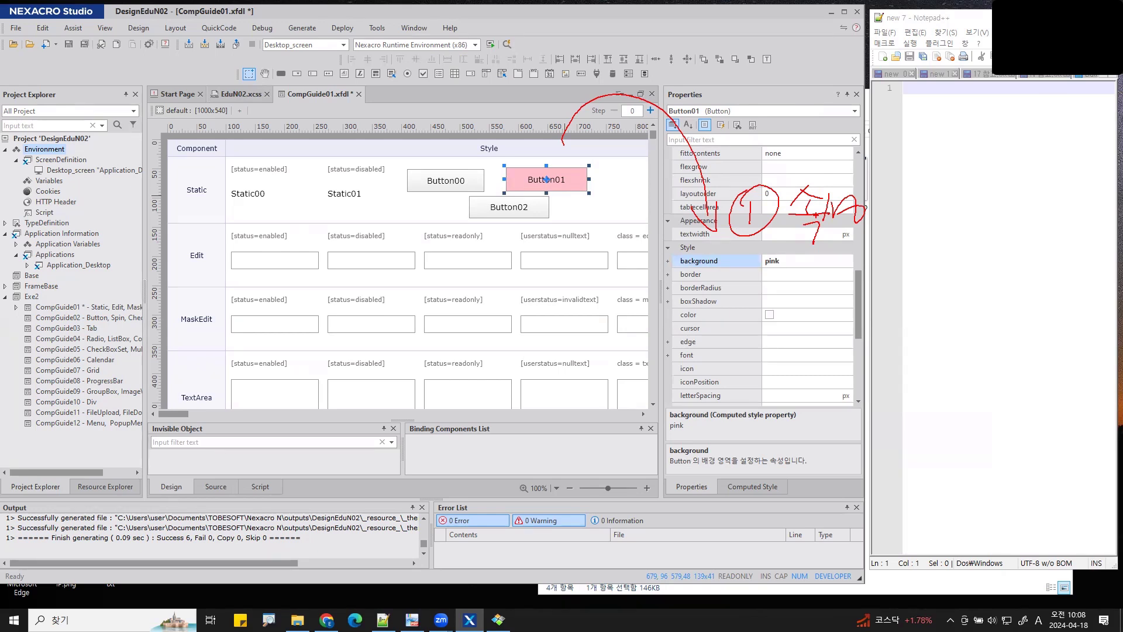
pyautogui.moveTo(599, 264)
pyautogui.mouseDown()
pyautogui.moveTo(599, 292)
pyautogui.moveTo(304, 436)
pyautogui.moveTo(186, 351)
pyautogui.mouseUp()
pyautogui.moveTo(258, 96)
pyautogui.mouseDown()
pyautogui.moveTo(216, 101)
pyautogui.moveTo(241, 61)
pyautogui.moveTo(285, 86)
pyautogui.moveTo(266, 113)
pyautogui.mouseUp()
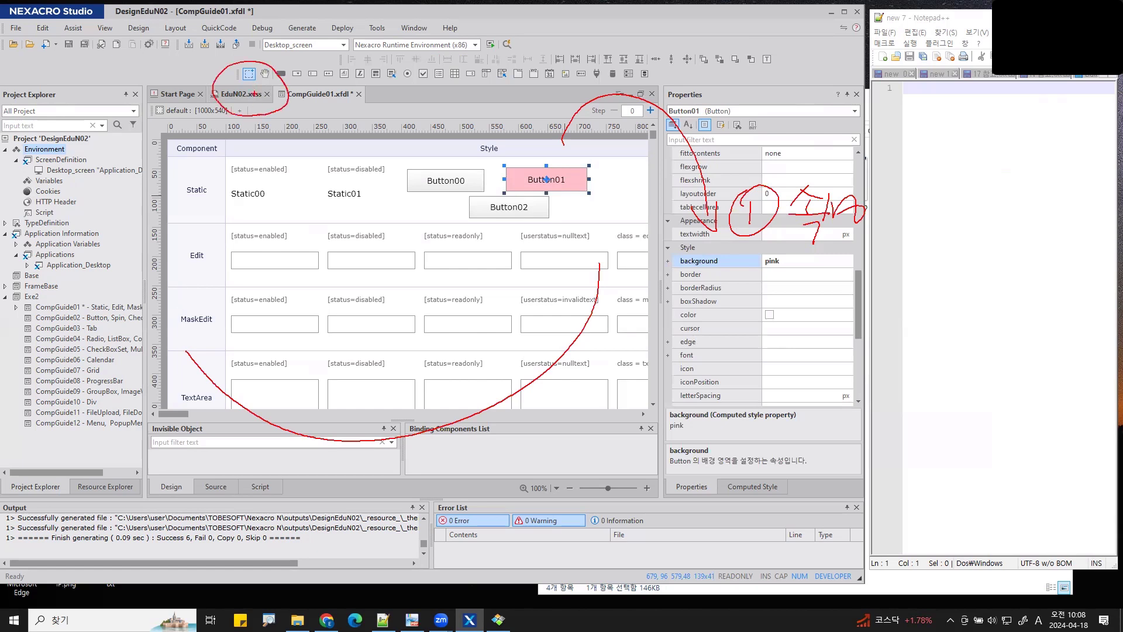
pyautogui.moveTo(233, 108)
pyautogui.mouseDown()
pyautogui.moveTo(212, 146)
pyautogui.moveTo(122, 236)
pyautogui.moveTo(151, 226)
pyautogui.moveTo(129, 249)
pyautogui.mouseUp()
pyautogui.moveTo(159, 158)
pyautogui.mouseDown()
pyautogui.moveTo(105, 266)
pyautogui.moveTo(193, 245)
pyautogui.moveTo(176, 188)
pyautogui.moveTo(130, 246)
pyautogui.moveTo(187, 232)
pyautogui.mouseUp()
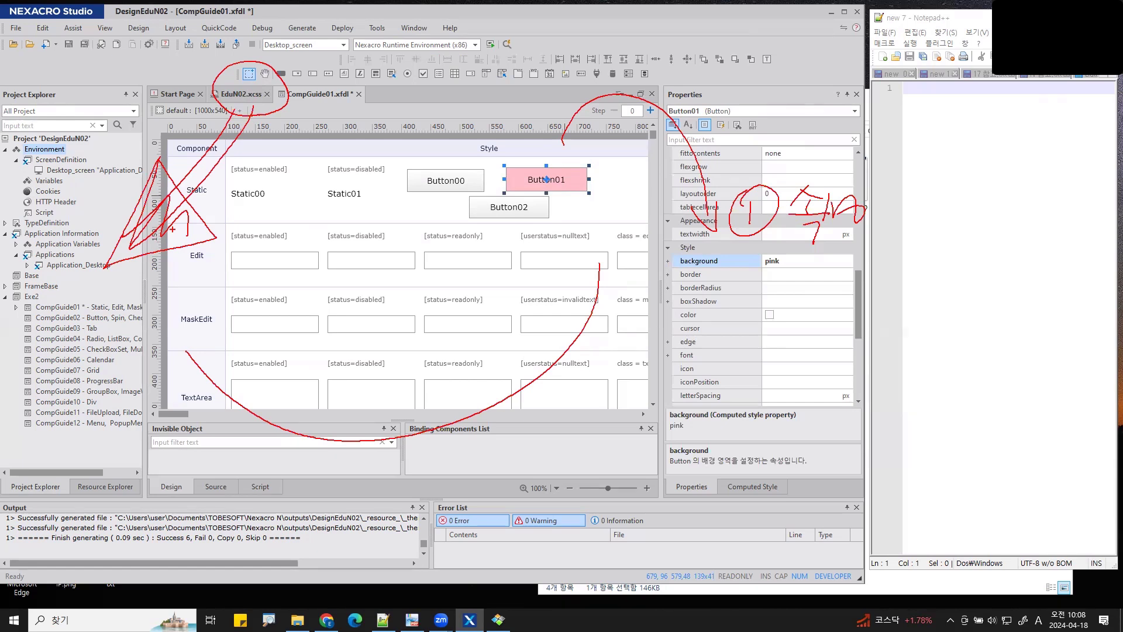
pyautogui.press('Escape')
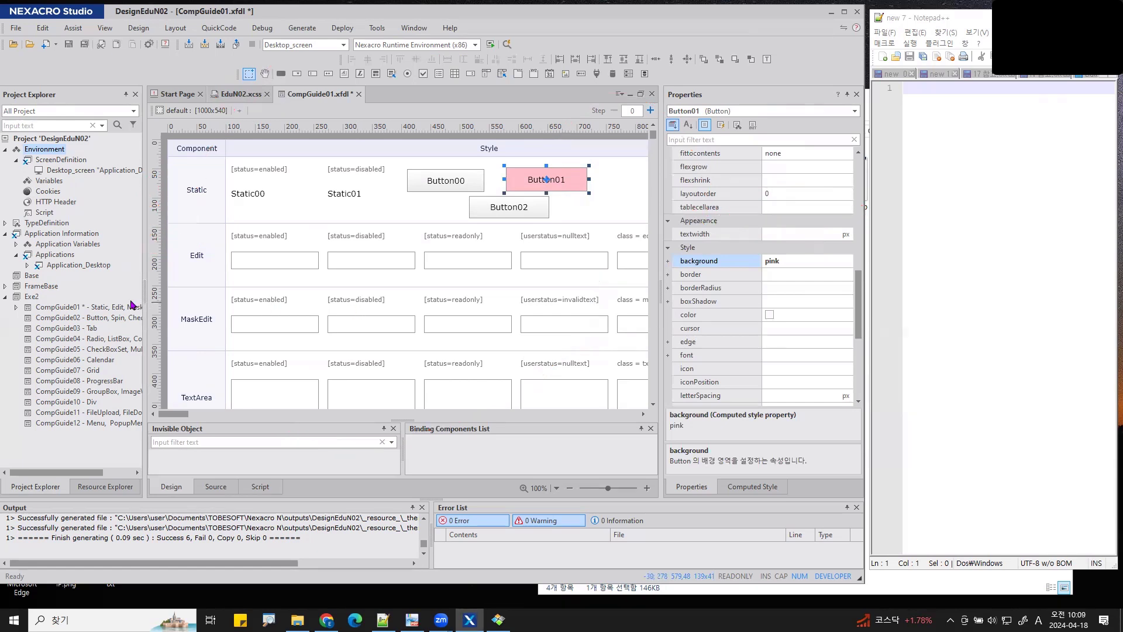
# - Expand Application_Desktop in Project Explorer to list its mainframe, Trays and Script entries
pyautogui.click(48, 267)
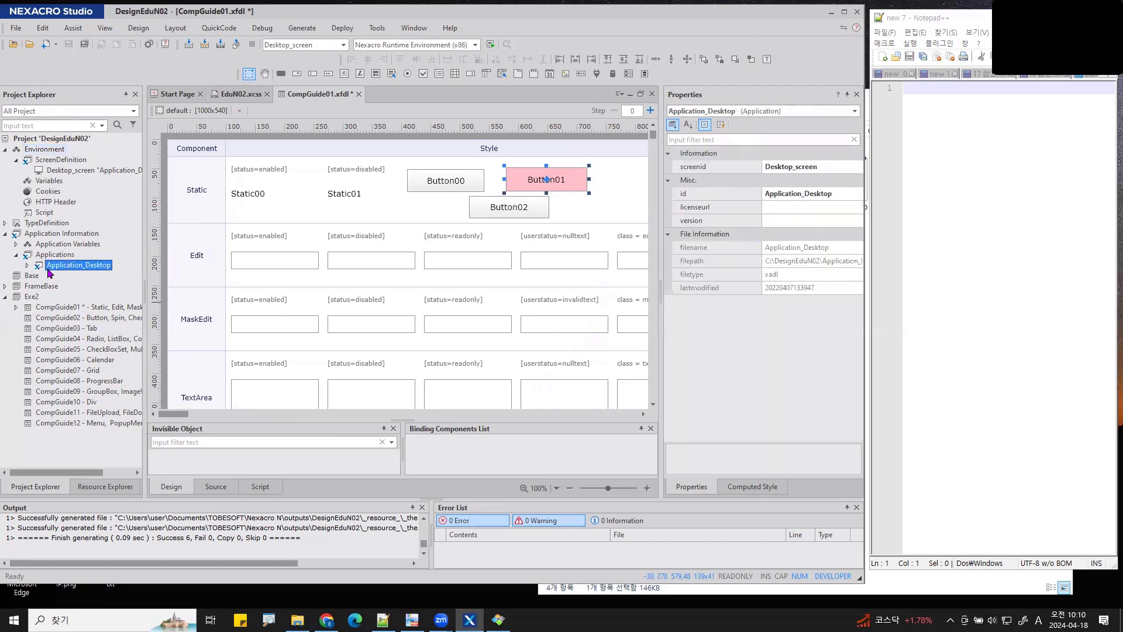
pyautogui.click(27, 266)
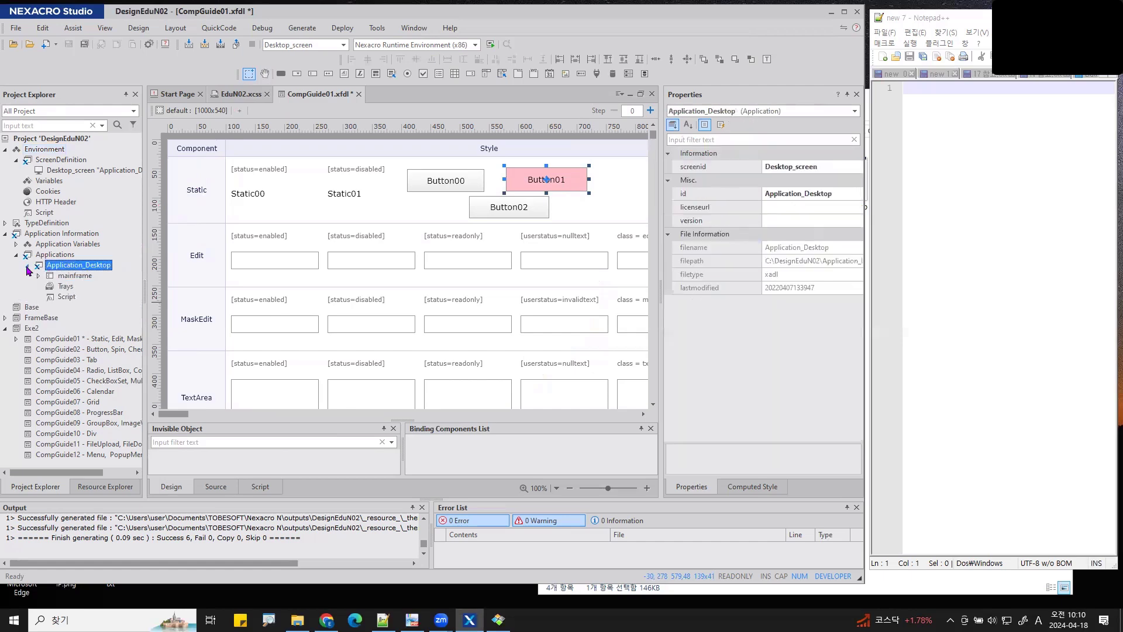
pyautogui.hotkey('ctrl', '1')
pyautogui.click(28, 266)
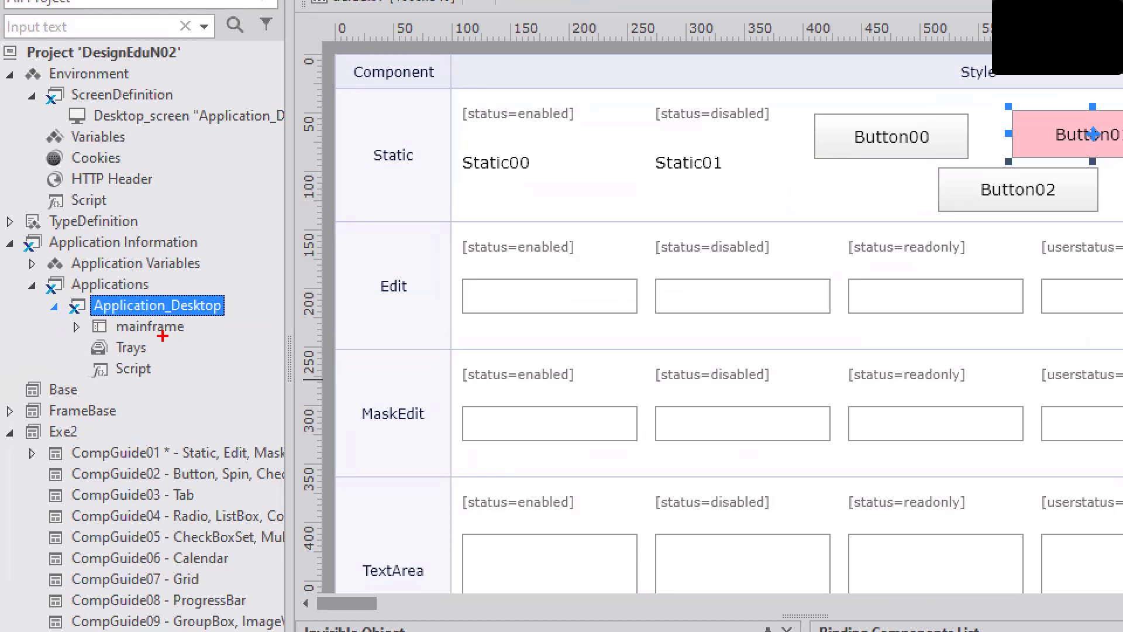
pyautogui.moveTo(94, 335)
pyautogui.mouseDown()
pyautogui.moveTo(94, 403)
pyautogui.moveTo(138, 404)
pyautogui.mouseUp()
pyautogui.moveTo(205, 371)
pyautogui.mouseDown()
pyautogui.moveTo(169, 416)
pyautogui.moveTo(202, 413)
pyautogui.moveTo(251, 379)
pyautogui.moveTo(237, 423)
pyautogui.mouseUp()
pyautogui.moveTo(272, 375); pyautogui.dragTo(265, 426)
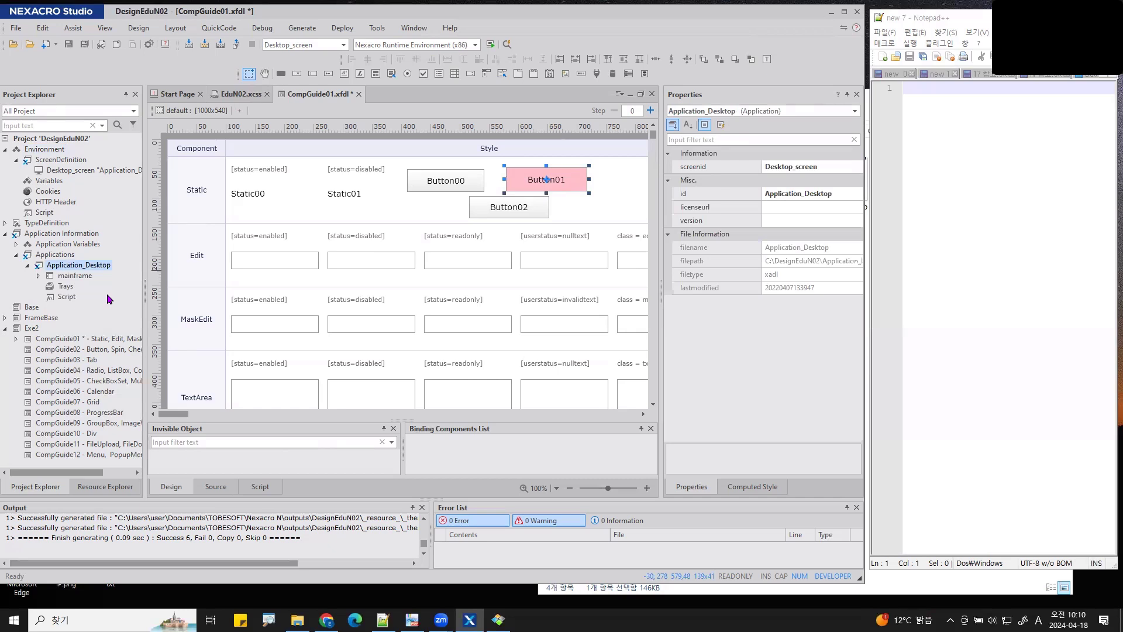
# - Use Application_Desktop's Insert > Style command to bring up the style sheet file chooser
pyautogui.rightClick(70, 268)
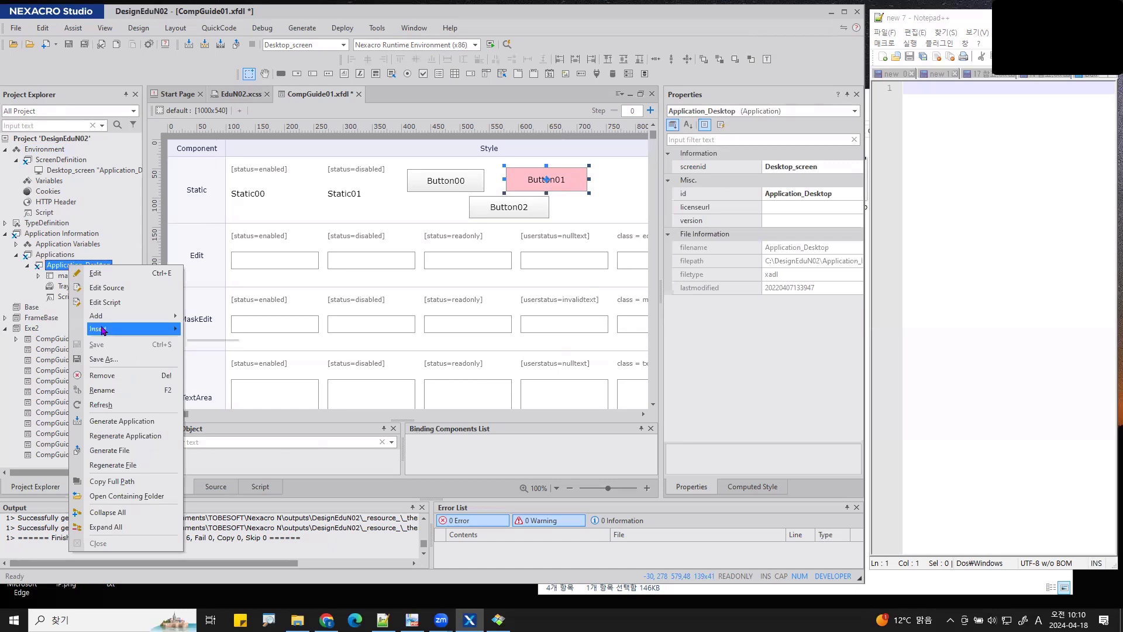
pyautogui.moveTo(102, 332)
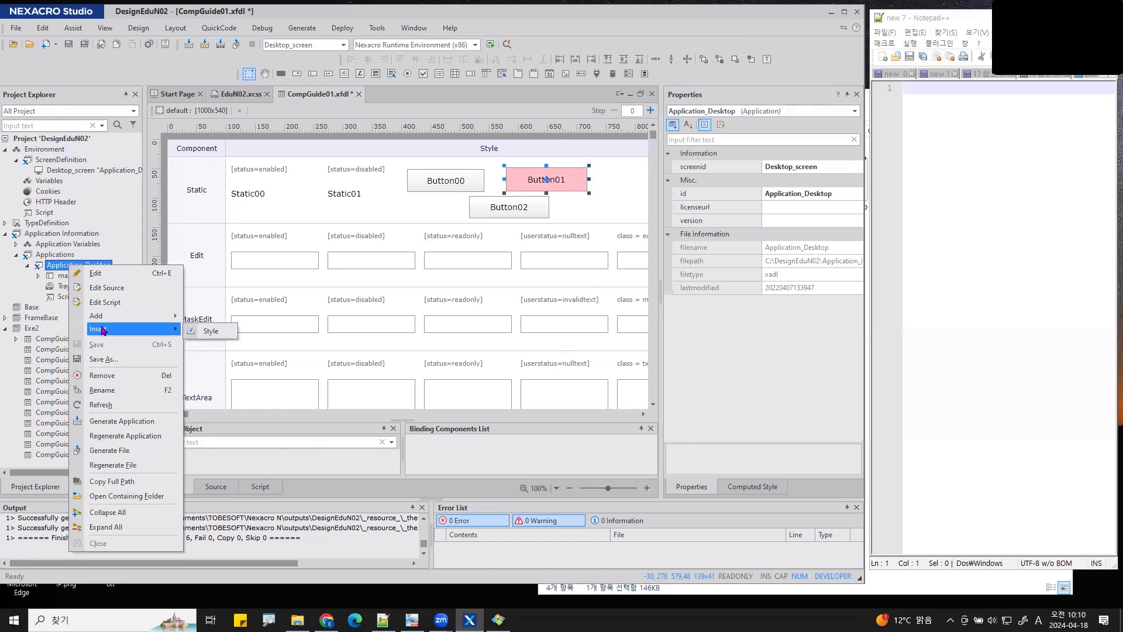
pyautogui.click(210, 331)
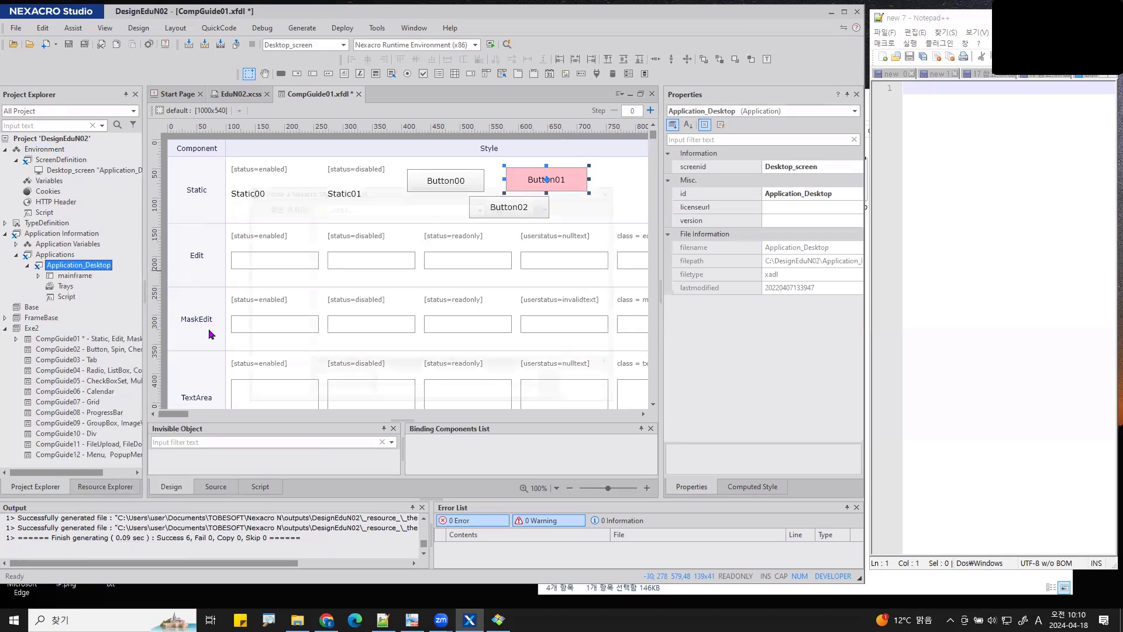
pyautogui.hotkey('ctrl', '2')
pyautogui.moveTo(269, 104)
pyautogui.mouseDown()
pyautogui.moveTo(257, 109)
pyautogui.moveTo(270, 88)
pyautogui.moveTo(266, 110)
pyautogui.mouseUp()
pyautogui.moveTo(314, 259)
pyautogui.mouseDown()
pyautogui.moveTo(354, 218)
pyautogui.moveTo(370, 253)
pyautogui.mouseUp()
pyautogui.press('Escape')
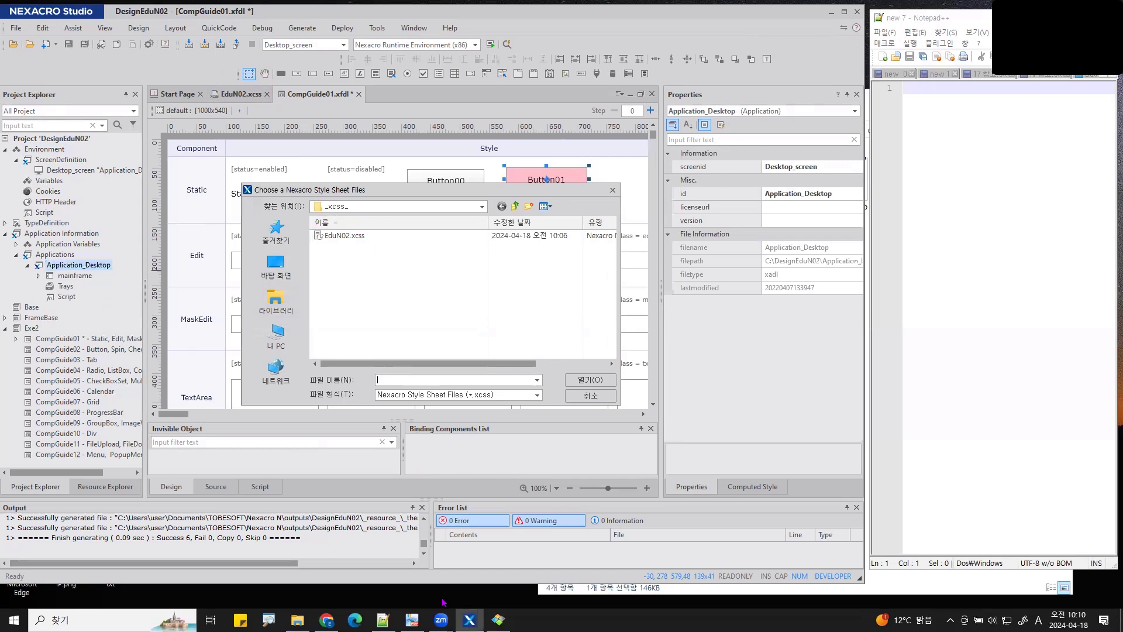
# - In File Explorer, browse to C: drive's DesignEduN02 > _resource_ > _xcss_ folder containing EduN02.xcss
pyautogui.click(298, 620)
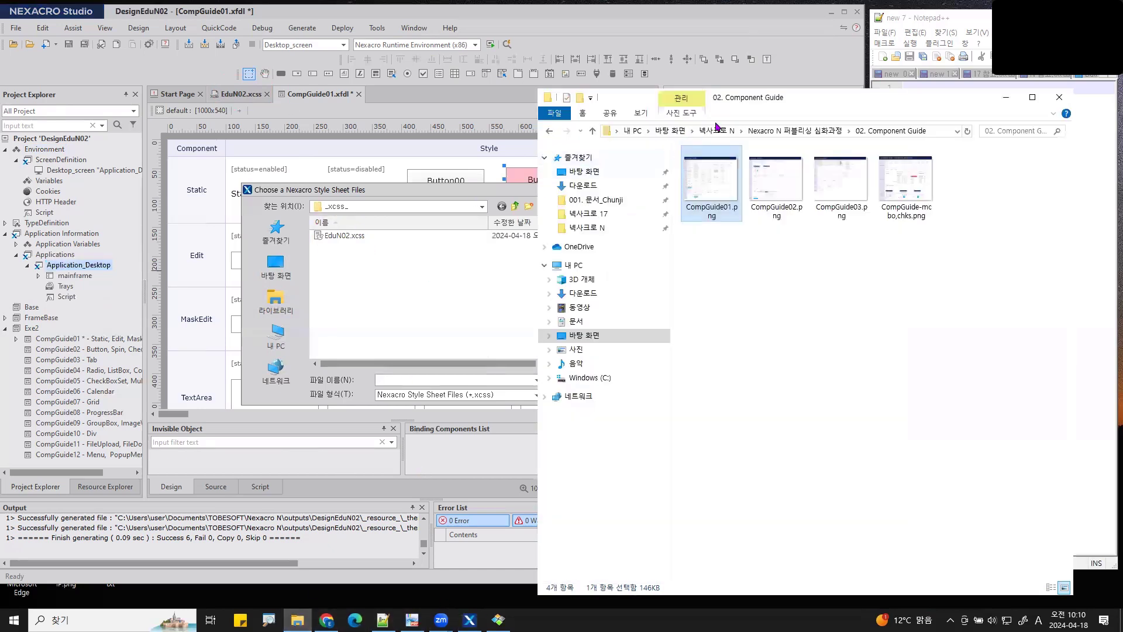
pyautogui.moveTo(796, 101); pyautogui.dragTo(523, 77)
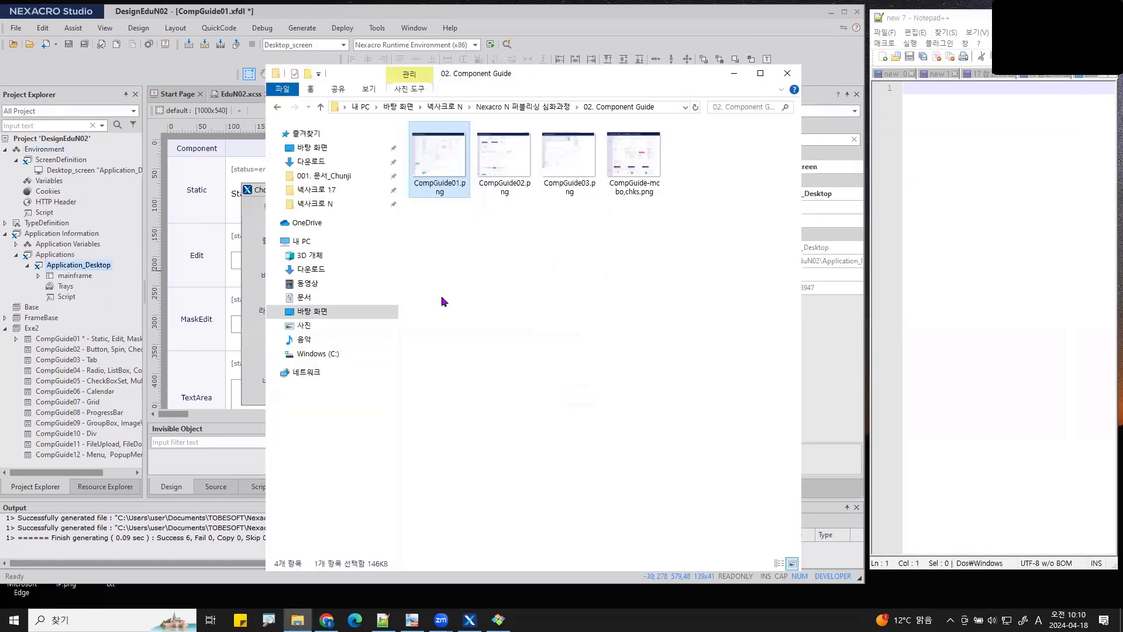
pyautogui.click(333, 355)
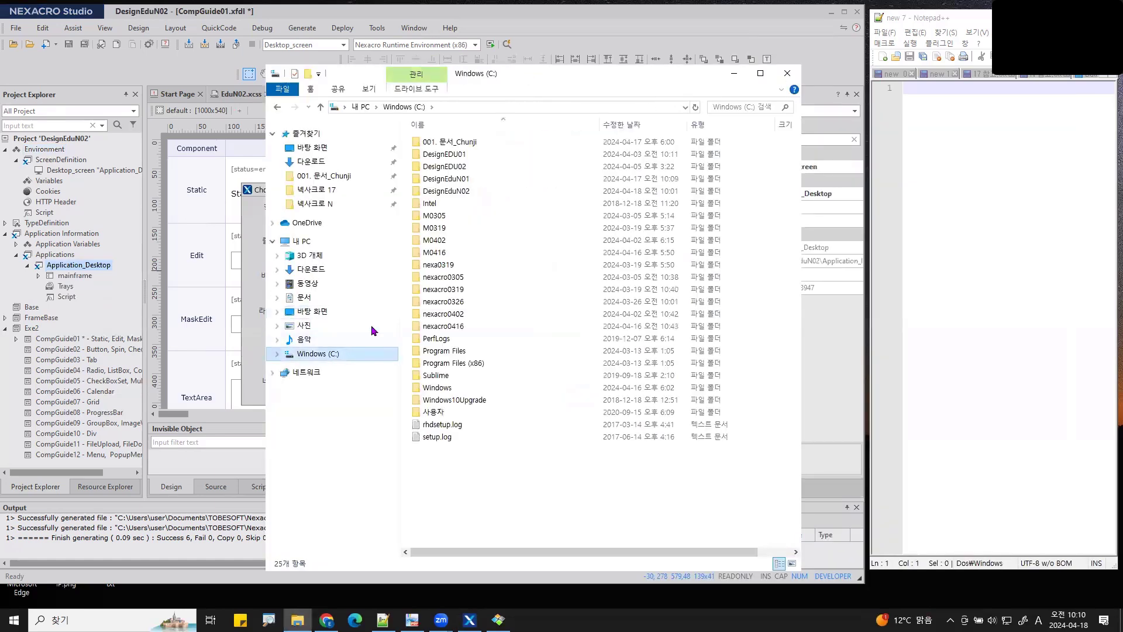
pyautogui.click(459, 182)
pyautogui.click(459, 194)
pyautogui.doubleClick(459, 195)
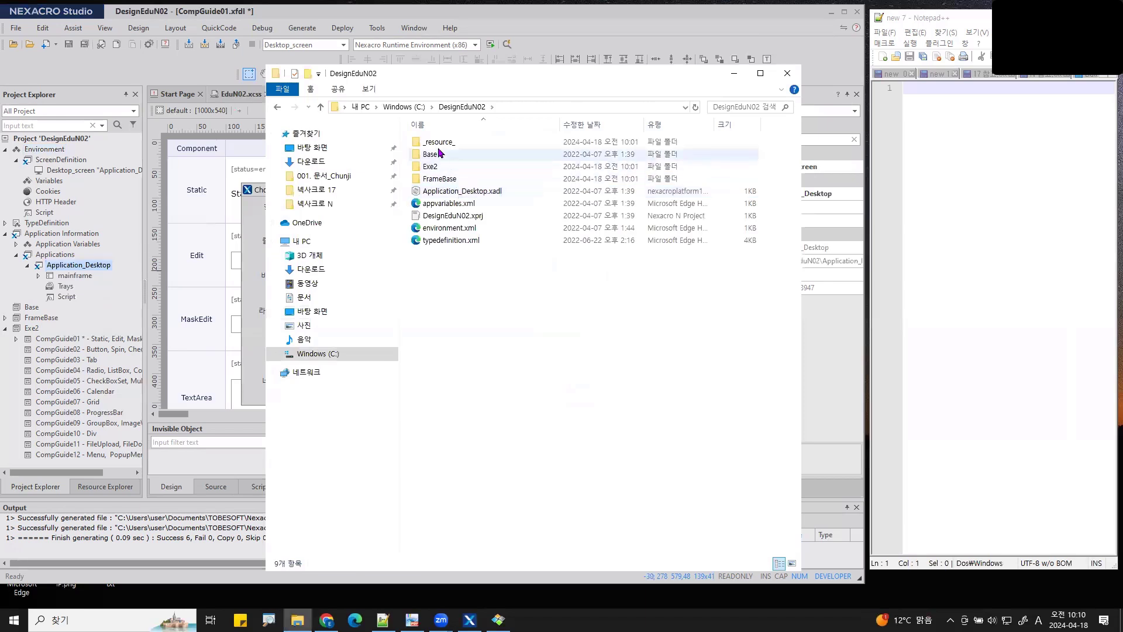
pyautogui.doubleClick(438, 145)
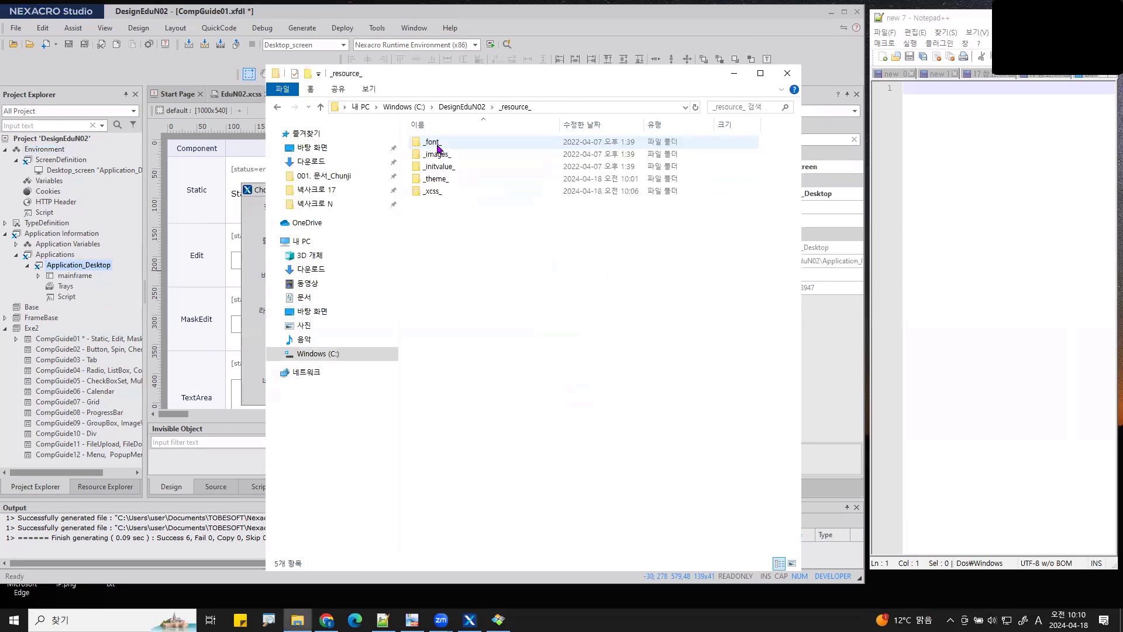
pyautogui.doubleClick(433, 192)
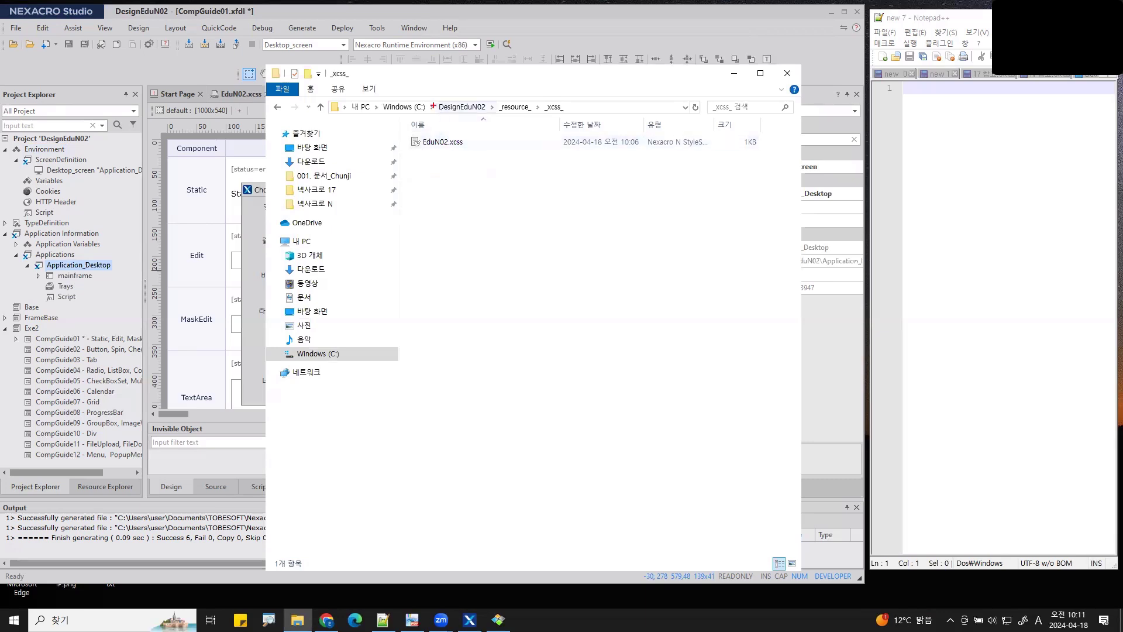
# - Pick EduN02.xcss in the chooser and confirm adding it to the application
pyautogui.moveTo(427, 85); pyautogui.dragTo(589, 116)
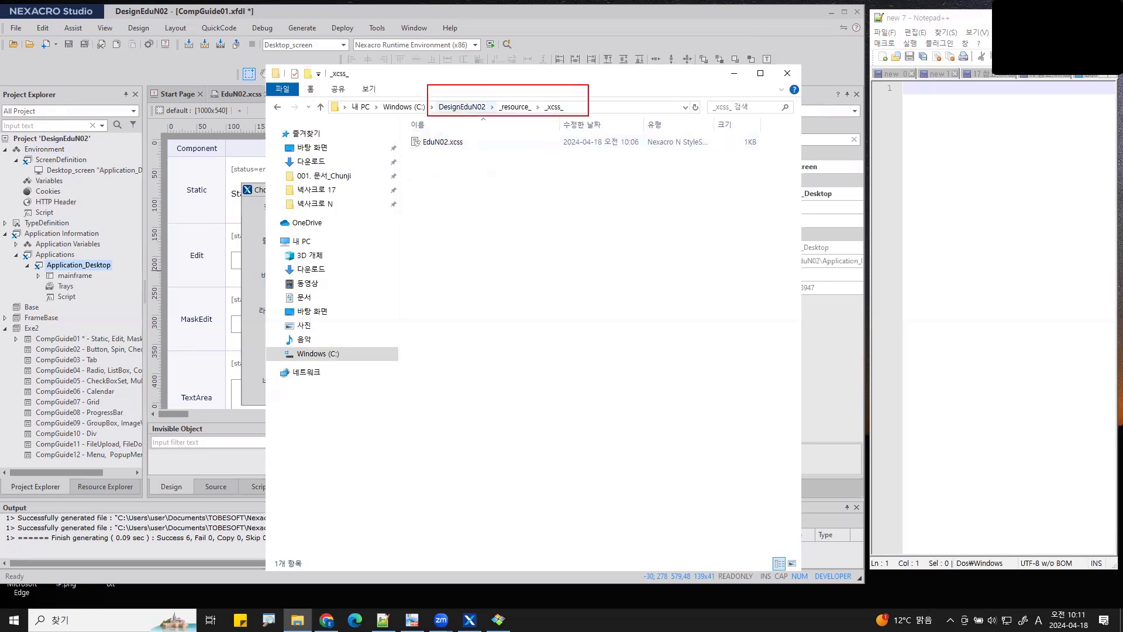
pyautogui.press('Escape')
pyautogui.click(735, 75)
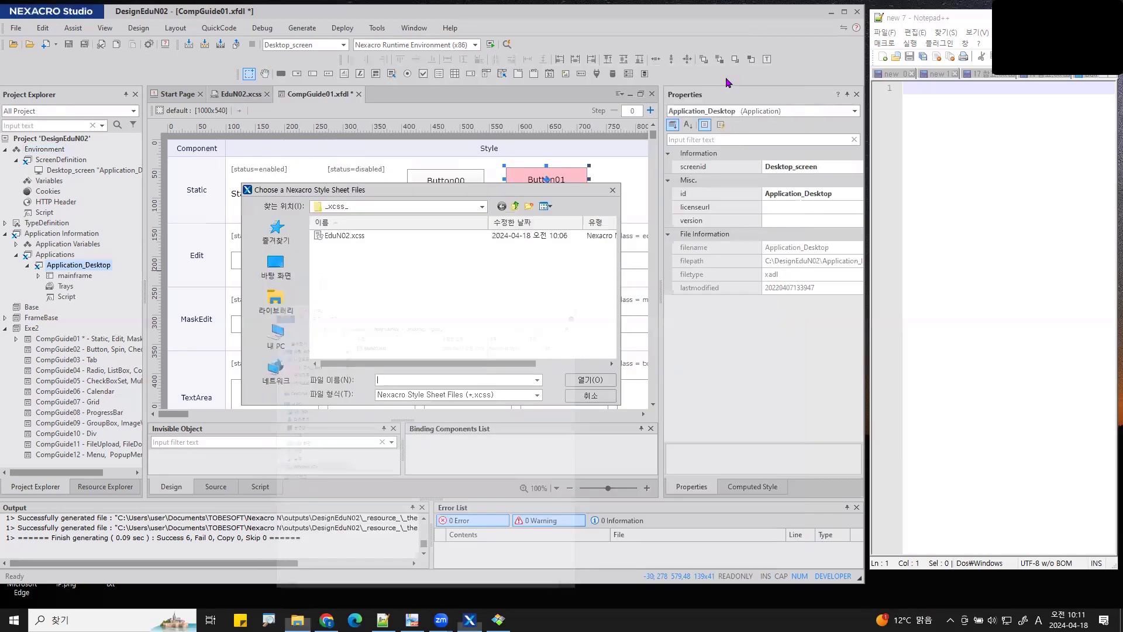
pyautogui.click(363, 236)
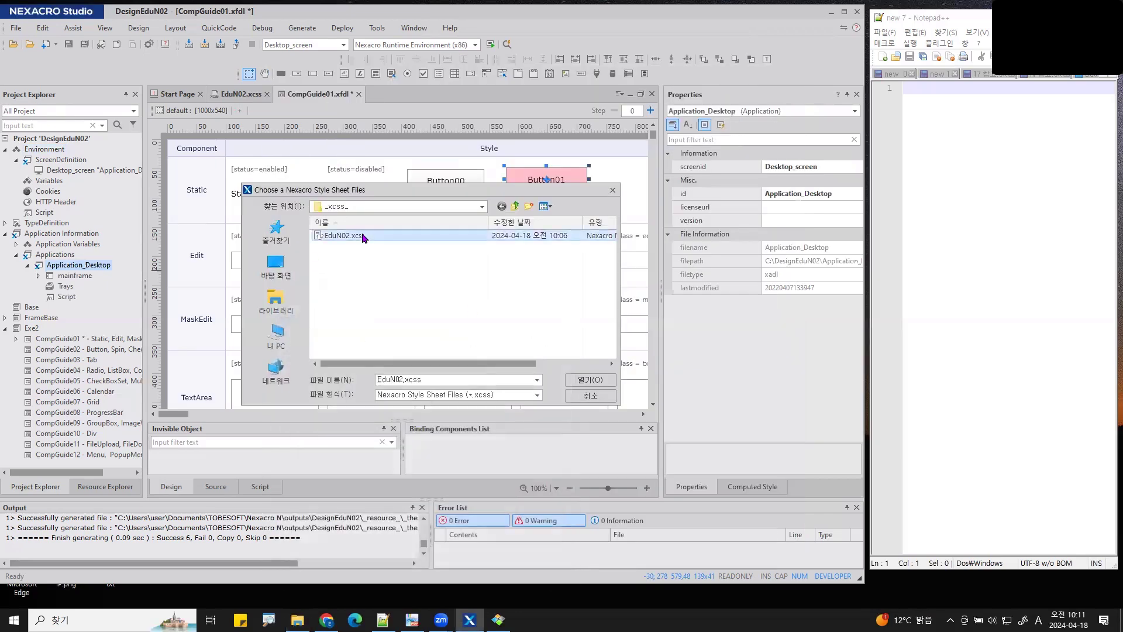
pyautogui.click(590, 380)
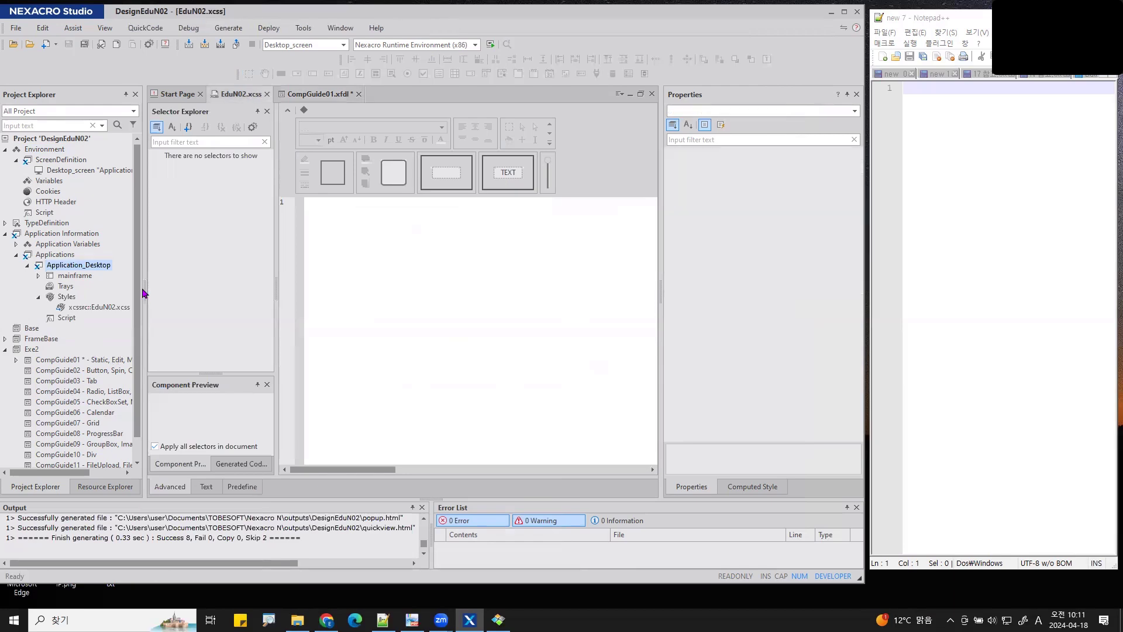
pyautogui.moveTo(144, 292); pyautogui.dragTo(187, 292)
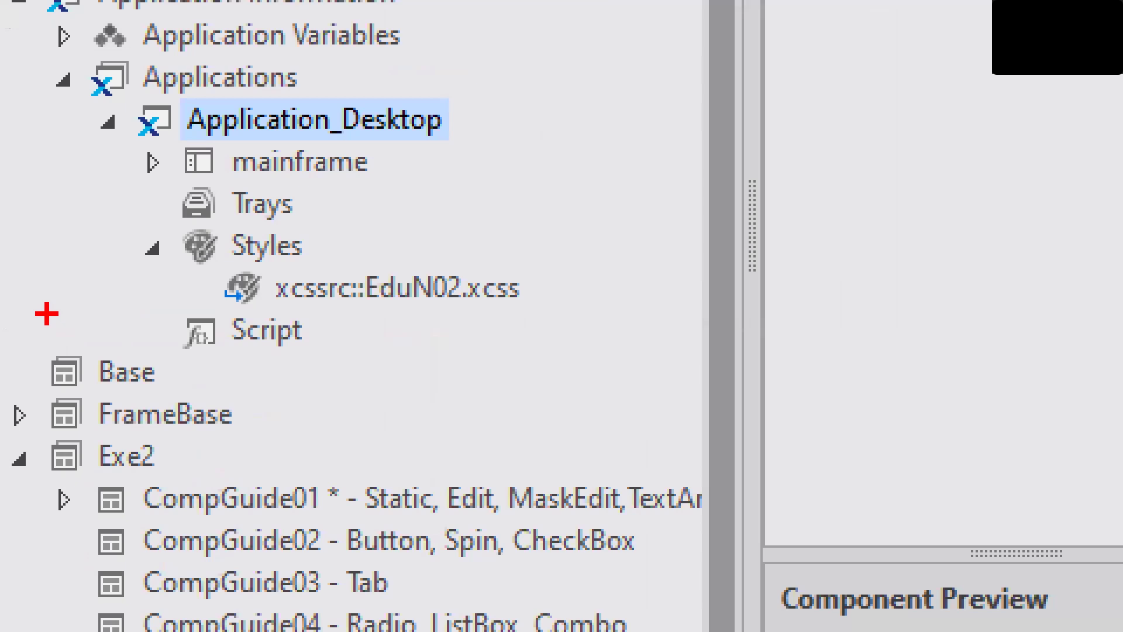
pyautogui.moveTo(358, 358); pyautogui.dragTo(310, 407)
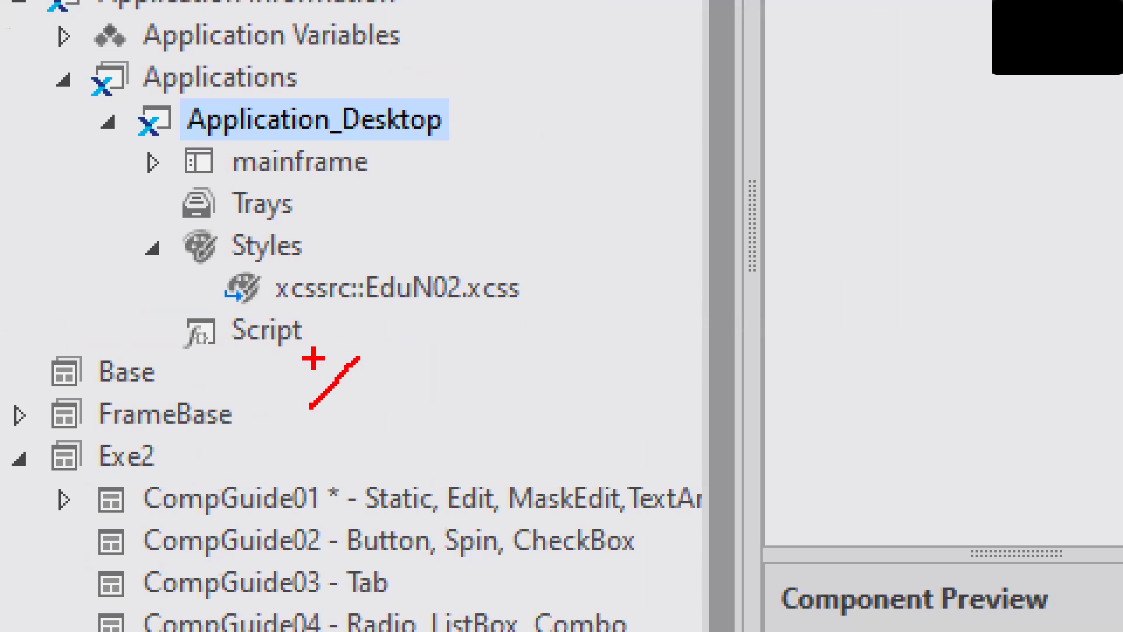
pyautogui.moveTo(314, 359); pyautogui.dragTo(345, 404)
pyautogui.moveTo(407, 365)
pyautogui.mouseDown()
pyautogui.moveTo(398, 417)
pyautogui.moveTo(417, 413)
pyautogui.mouseUp()
pyautogui.moveTo(466, 366)
pyautogui.mouseDown()
pyautogui.moveTo(444, 418)
pyautogui.moveTo(531, 368)
pyautogui.moveTo(579, 403)
pyautogui.mouseUp()
pyautogui.moveTo(626, 335); pyautogui.dragTo(614, 375)
pyautogui.moveTo(666, 323); pyautogui.dragTo(662, 327)
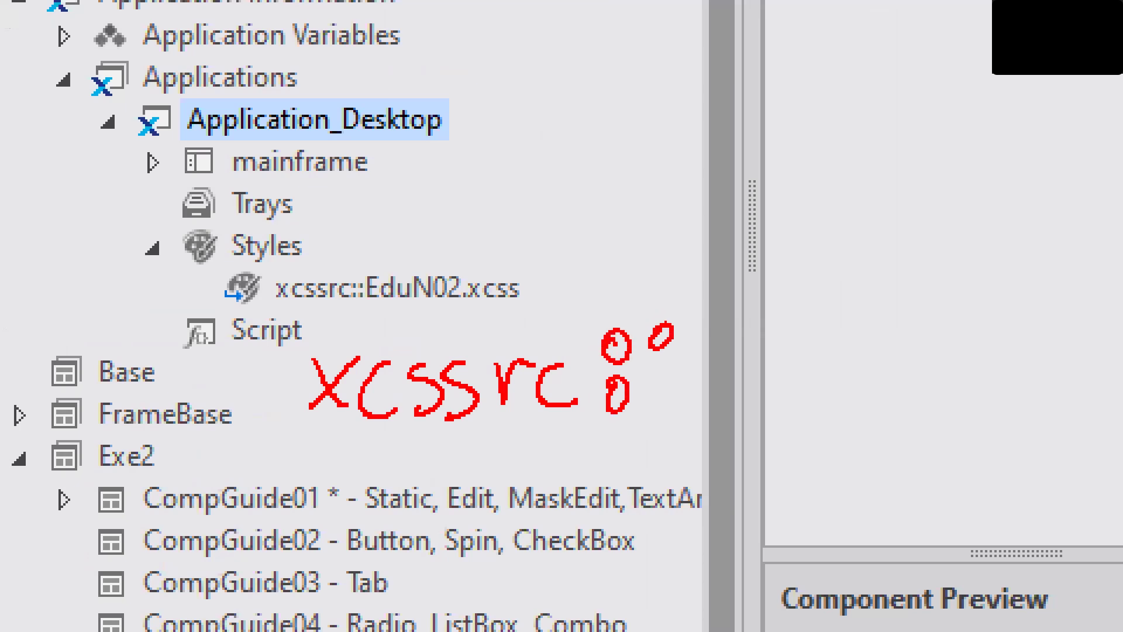
pyautogui.moveTo(674, 381); pyautogui.dragTo(670, 384)
pyautogui.moveTo(371, 305); pyautogui.dragTo(531, 320)
pyautogui.moveTo(762, 414); pyautogui.dragTo(1047, 426)
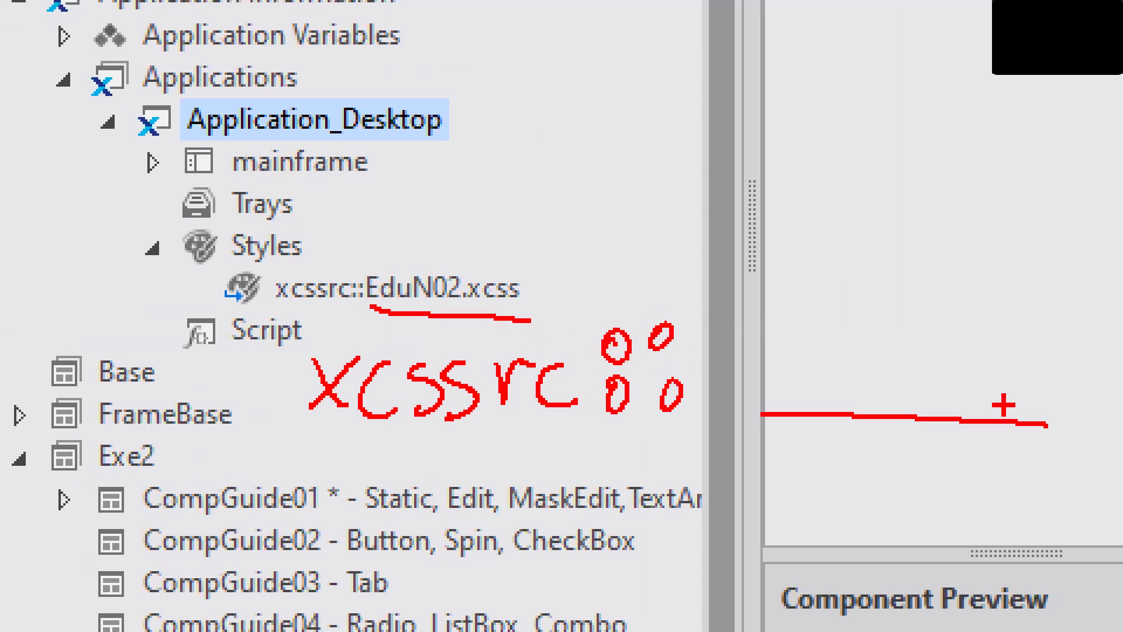
pyautogui.moveTo(667, 292)
pyautogui.mouseDown()
pyautogui.moveTo(652, 468)
pyautogui.moveTo(672, 485)
pyautogui.moveTo(655, 479)
pyautogui.mouseUp()
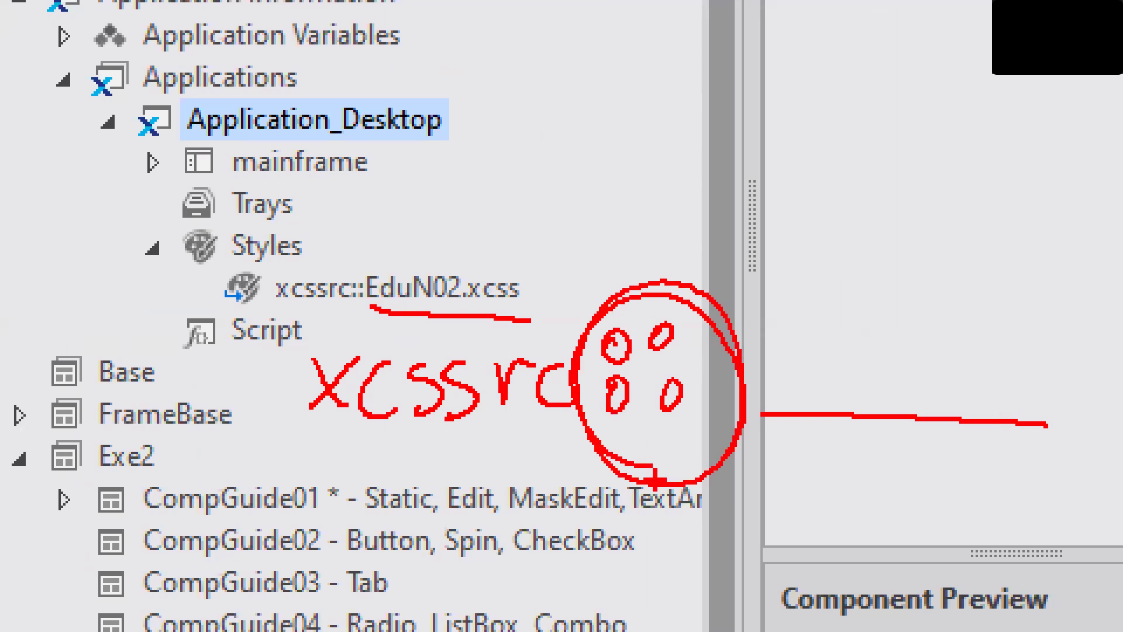
pyautogui.moveTo(527, 445); pyautogui.dragTo(312, 426)
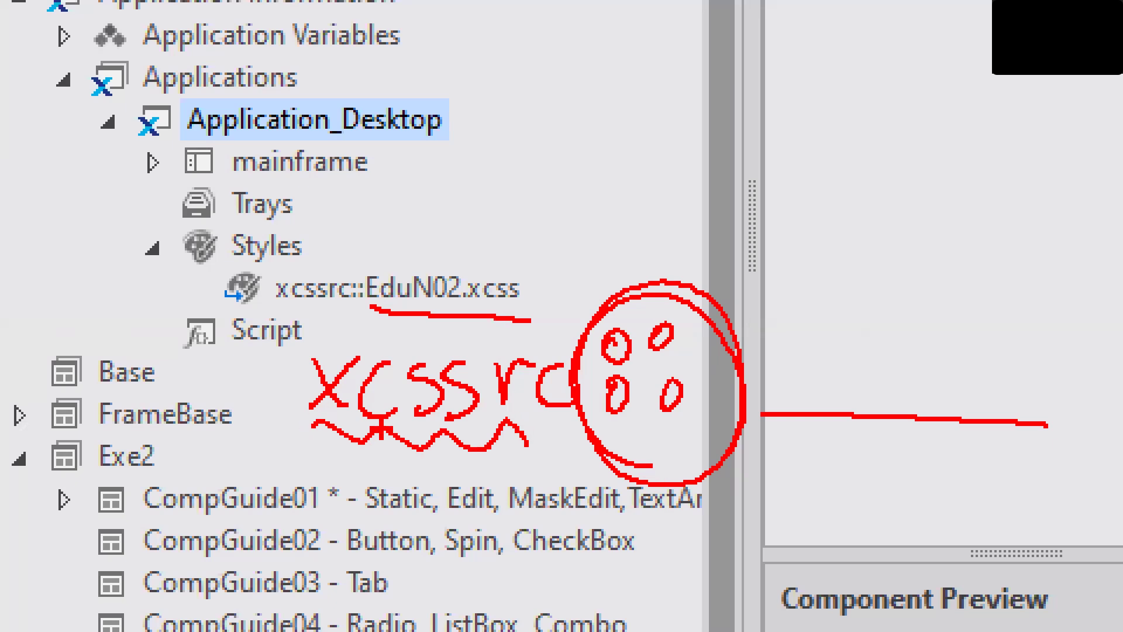
pyautogui.moveTo(408, 455)
pyautogui.mouseDown()
pyautogui.moveTo(646, 592)
pyautogui.moveTo(890, 466)
pyautogui.moveTo(875, 450)
pyautogui.mouseUp()
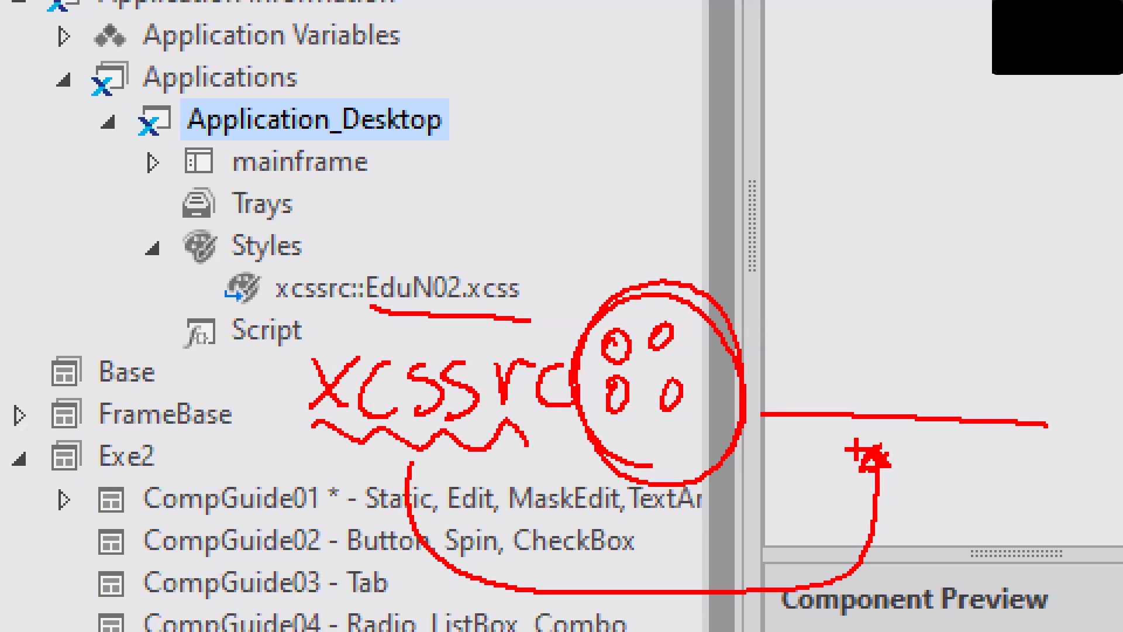
pyautogui.press('Escape')
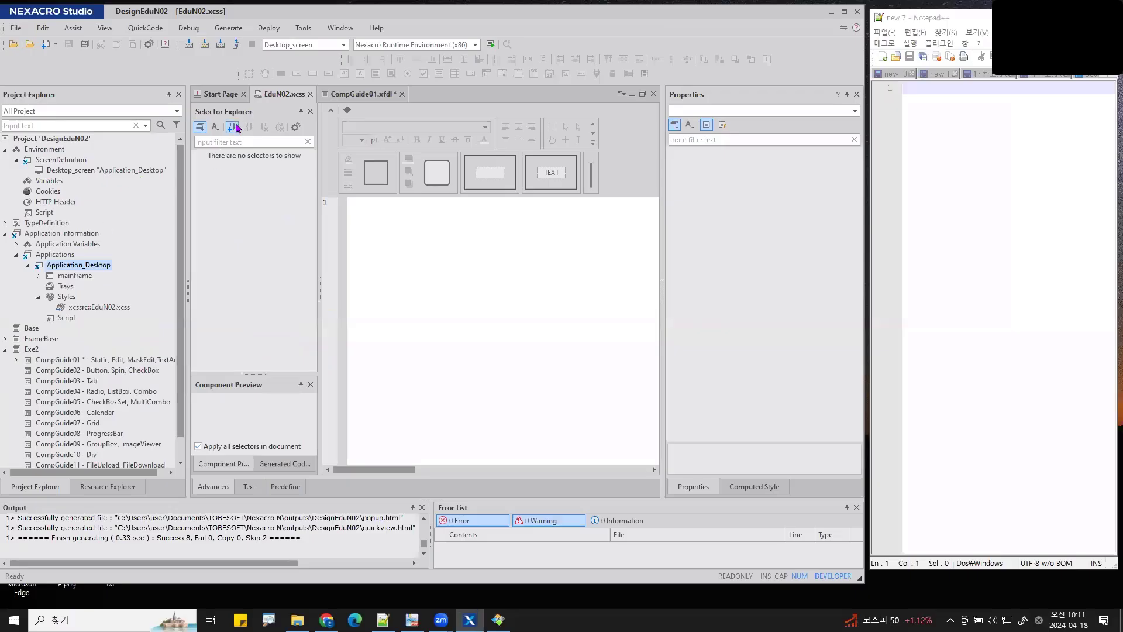
# - Create a .Button selector in EduN02.xcss with its background set to gold
pyautogui.click(236, 127)
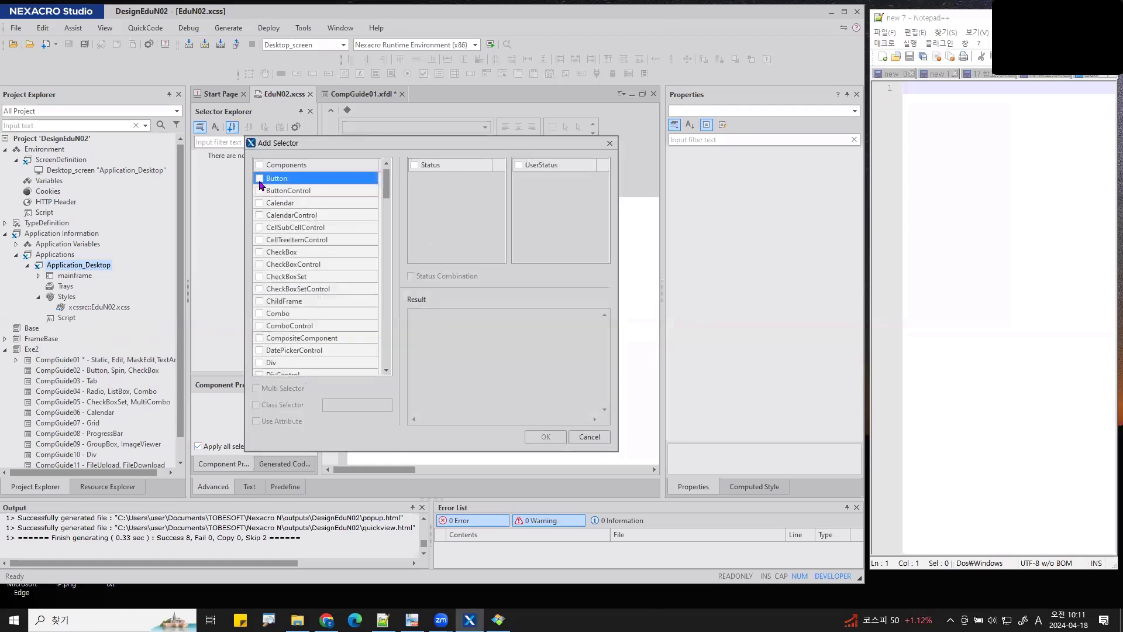
pyautogui.click(259, 179)
pyautogui.click(546, 436)
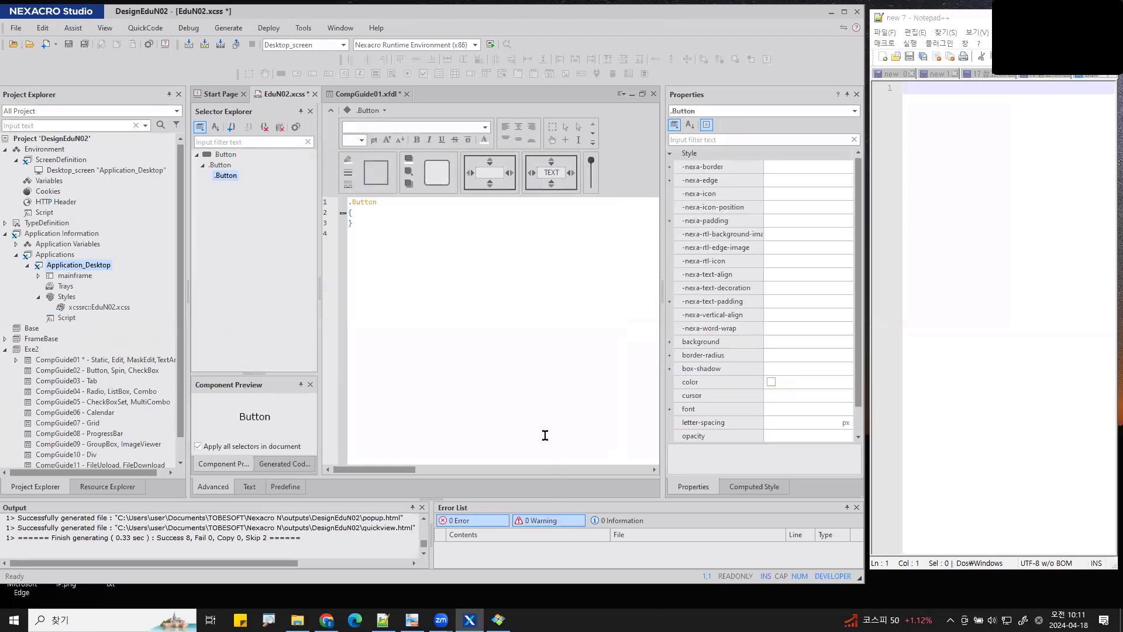
pyautogui.click(773, 342)
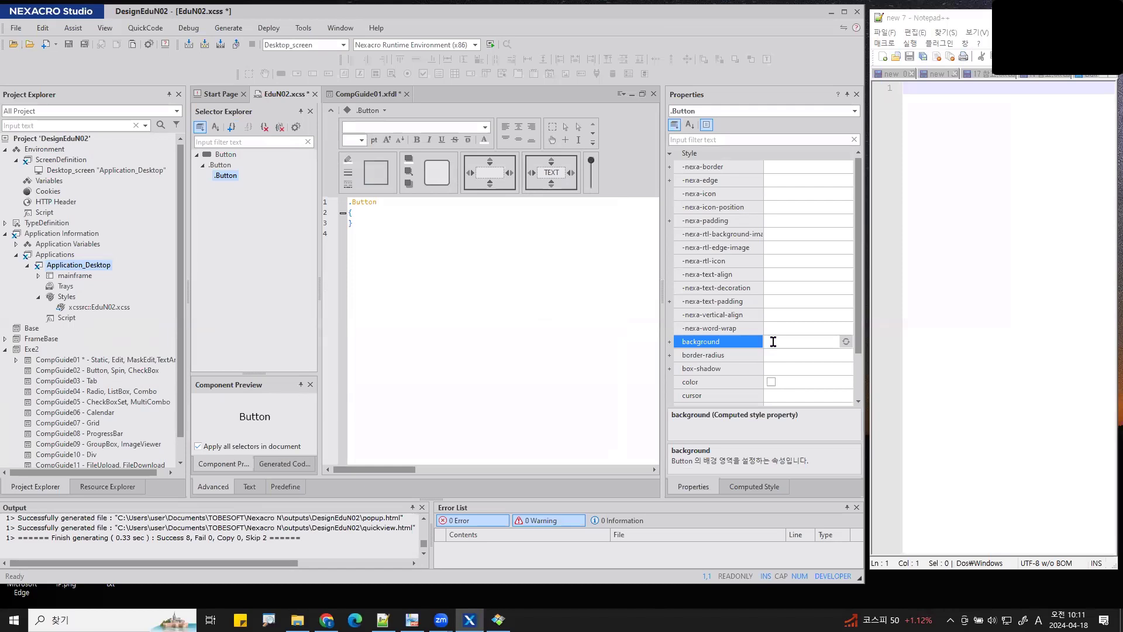
pyautogui.write('gold')
pyautogui.press('Return')
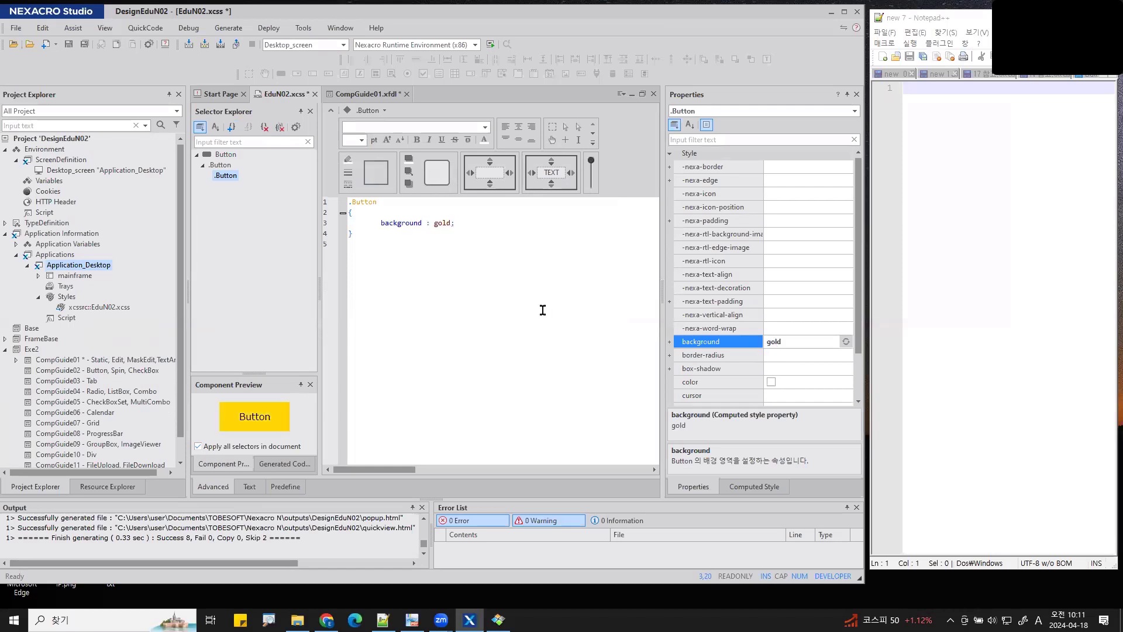
pyautogui.click(543, 310)
pyautogui.scroll(4, 567, 206)
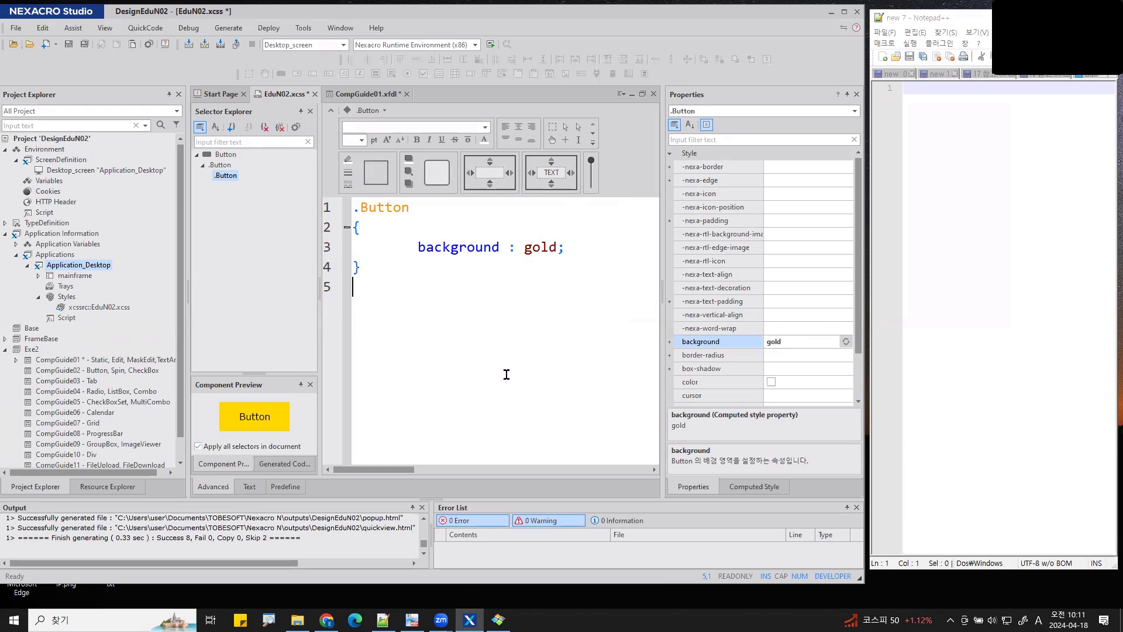
# - Save all documents and return to CompGuide01.xfdl, where Button00 and Button02 appear gold
pyautogui.click(85, 47)
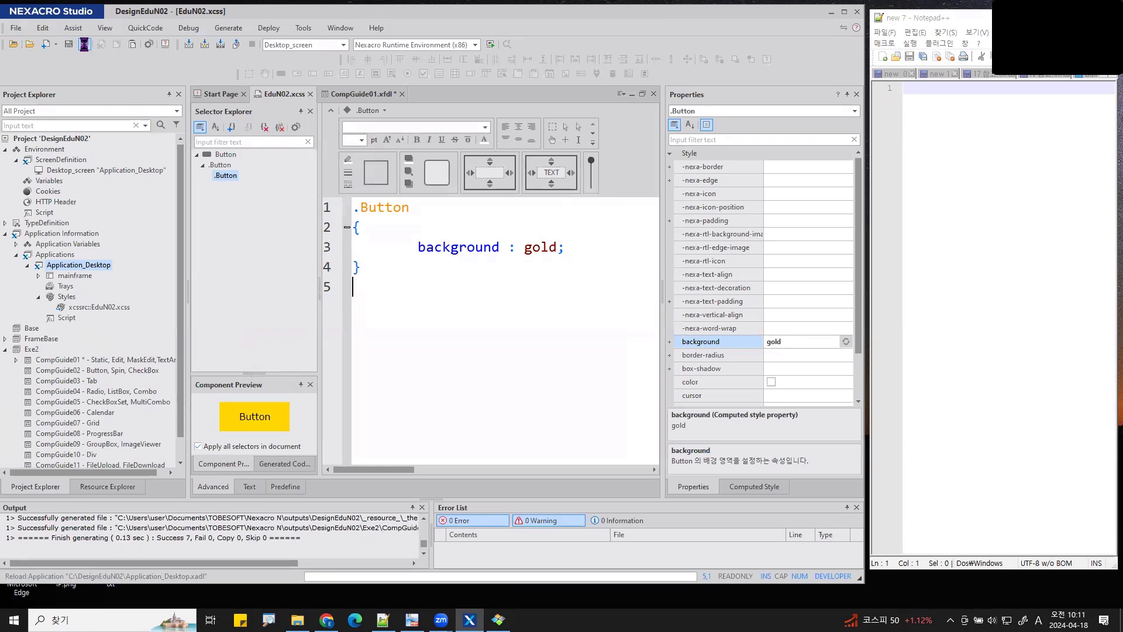
pyautogui.click(351, 94)
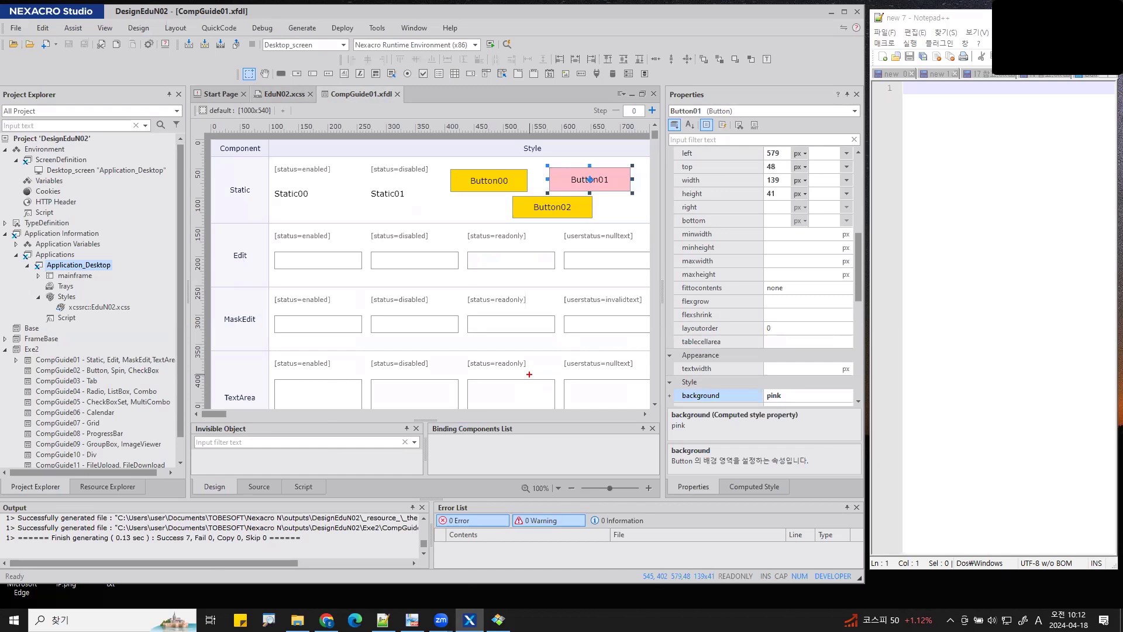
pyautogui.moveTo(787, 402)
pyautogui.mouseDown()
pyautogui.moveTo(650, 410)
pyautogui.moveTo(793, 366)
pyautogui.moveTo(796, 412)
pyautogui.mouseUp()
pyautogui.moveTo(705, 246); pyautogui.dragTo(708, 303)
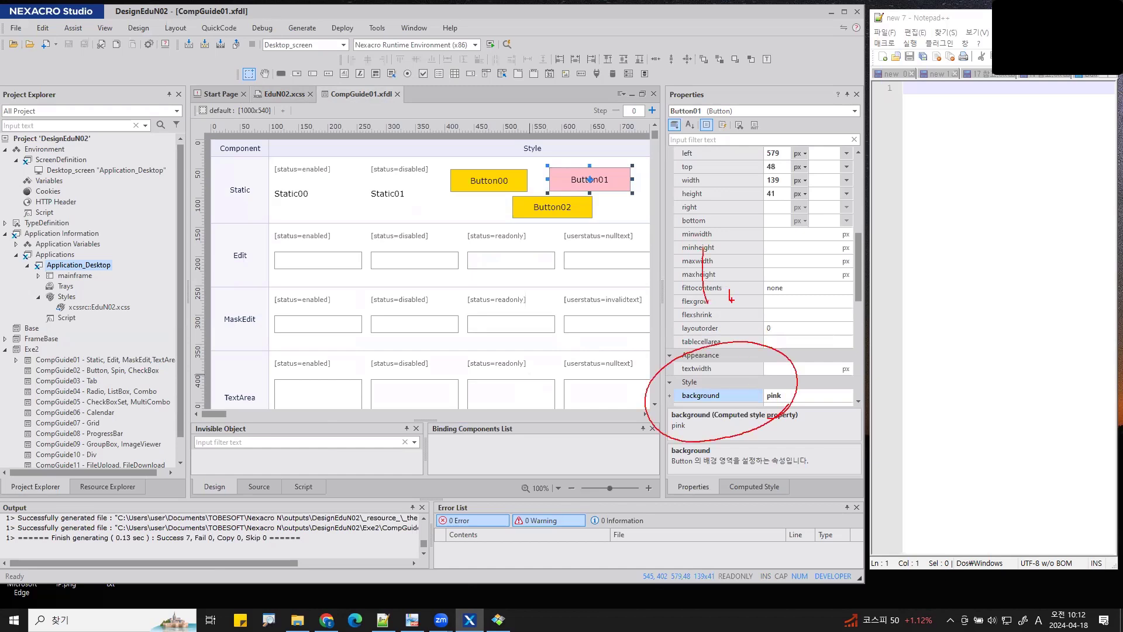
pyautogui.moveTo(788, 242)
pyautogui.mouseDown()
pyautogui.moveTo(812, 253)
pyautogui.moveTo(791, 273)
pyautogui.mouseUp()
pyautogui.moveTo(778, 274)
pyautogui.mouseDown()
pyautogui.moveTo(820, 275)
pyautogui.moveTo(817, 310)
pyautogui.mouseUp()
pyautogui.moveTo(841, 252); pyautogui.dragTo(827, 283)
pyautogui.moveTo(835, 262); pyautogui.dragTo(838, 279)
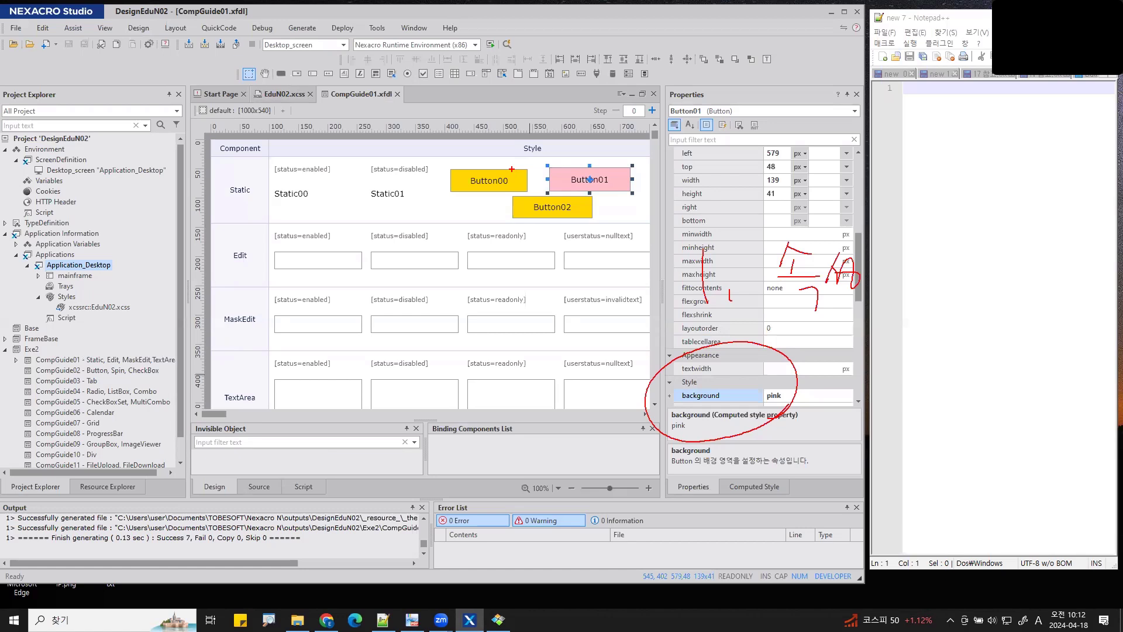
pyautogui.moveTo(692, 372)
pyautogui.mouseDown()
pyautogui.moveTo(632, 253)
pyautogui.moveTo(617, 194)
pyautogui.moveTo(639, 202)
pyautogui.moveTo(548, 260)
pyautogui.moveTo(527, 125)
pyautogui.moveTo(646, 202)
pyautogui.mouseUp()
pyautogui.moveTo(693, 422)
pyautogui.mouseDown()
pyautogui.moveTo(656, 463)
pyautogui.moveTo(251, 482)
pyautogui.moveTo(103, 335)
pyautogui.moveTo(118, 331)
pyautogui.moveTo(104, 336)
pyautogui.moveTo(45, 292)
pyautogui.moveTo(139, 296)
pyautogui.moveTo(143, 320)
pyautogui.mouseUp()
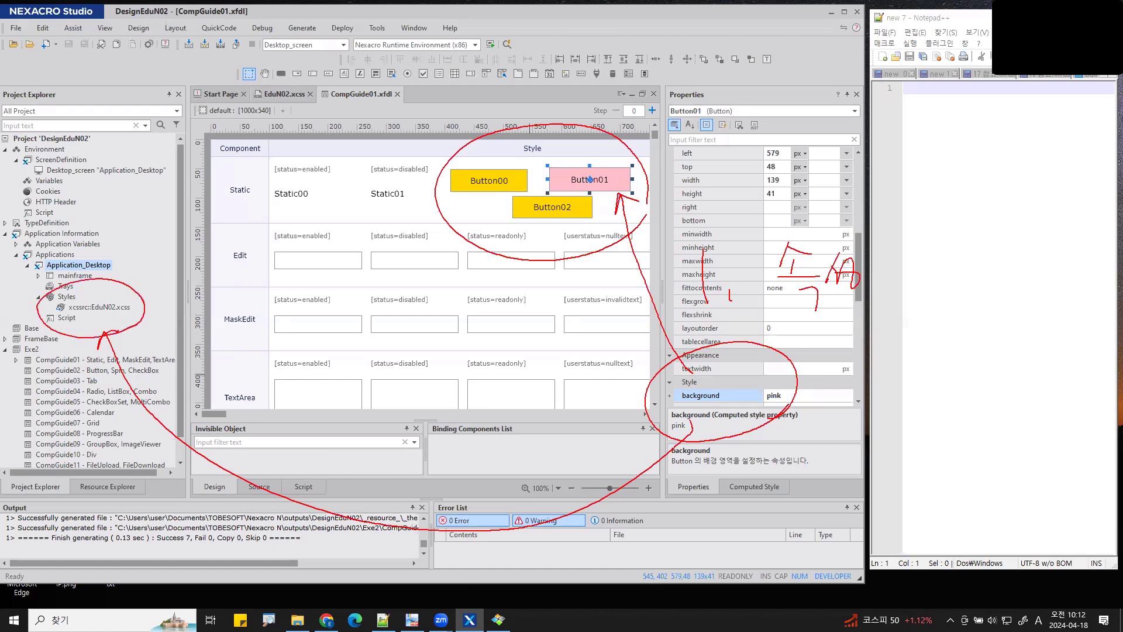
pyautogui.moveTo(183, 268); pyautogui.dragTo(201, 295)
pyautogui.moveTo(200, 266)
pyautogui.mouseDown()
pyautogui.moveTo(183, 293)
pyautogui.moveTo(227, 305)
pyautogui.mouseUp()
pyautogui.moveTo(253, 268)
pyautogui.mouseDown()
pyautogui.moveTo(260, 290)
pyautogui.moveTo(246, 307)
pyautogui.mouseUp()
pyautogui.moveTo(145, 251)
pyautogui.mouseDown()
pyautogui.moveTo(148, 267)
pyautogui.moveTo(169, 276)
pyautogui.mouseUp()
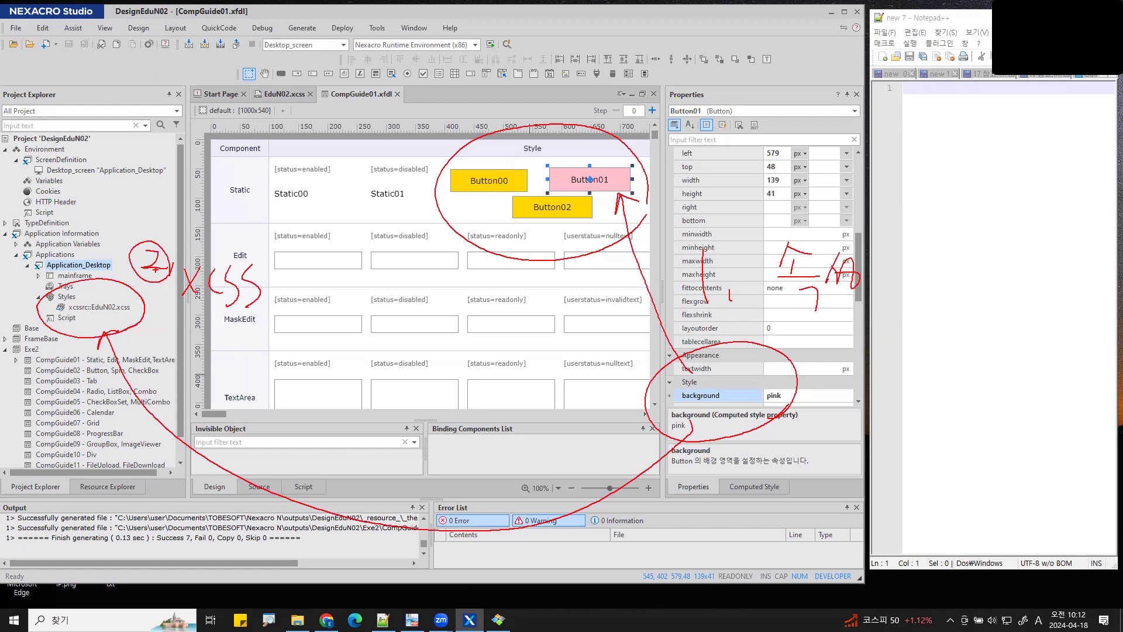
pyautogui.moveTo(294, 292)
pyautogui.mouseDown()
pyautogui.moveTo(463, 195)
pyautogui.moveTo(458, 215)
pyautogui.mouseUp()
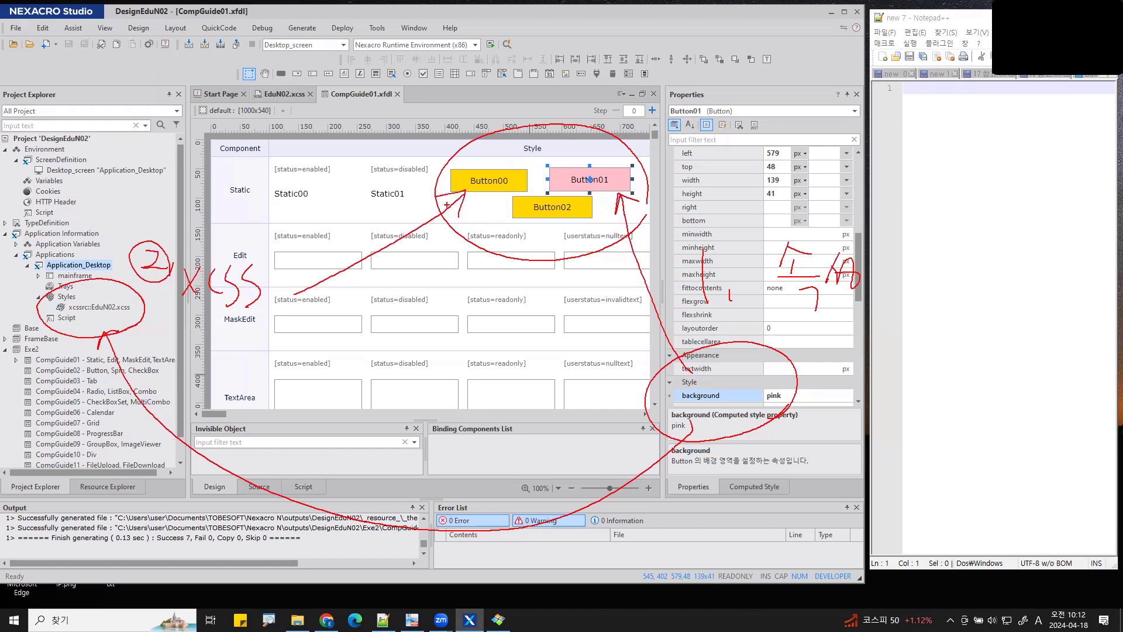
pyautogui.moveTo(98, 263)
pyautogui.mouseDown()
pyautogui.moveTo(73, 167)
pyautogui.moveTo(86, 150)
pyautogui.moveTo(95, 159)
pyautogui.mouseUp()
pyautogui.moveTo(95, 90)
pyautogui.mouseDown()
pyautogui.moveTo(140, 86)
pyautogui.moveTo(122, 127)
pyautogui.mouseUp()
pyautogui.moveTo(154, 80)
pyautogui.mouseDown()
pyautogui.moveTo(193, 112)
pyautogui.moveTo(276, 108)
pyautogui.mouseUp()
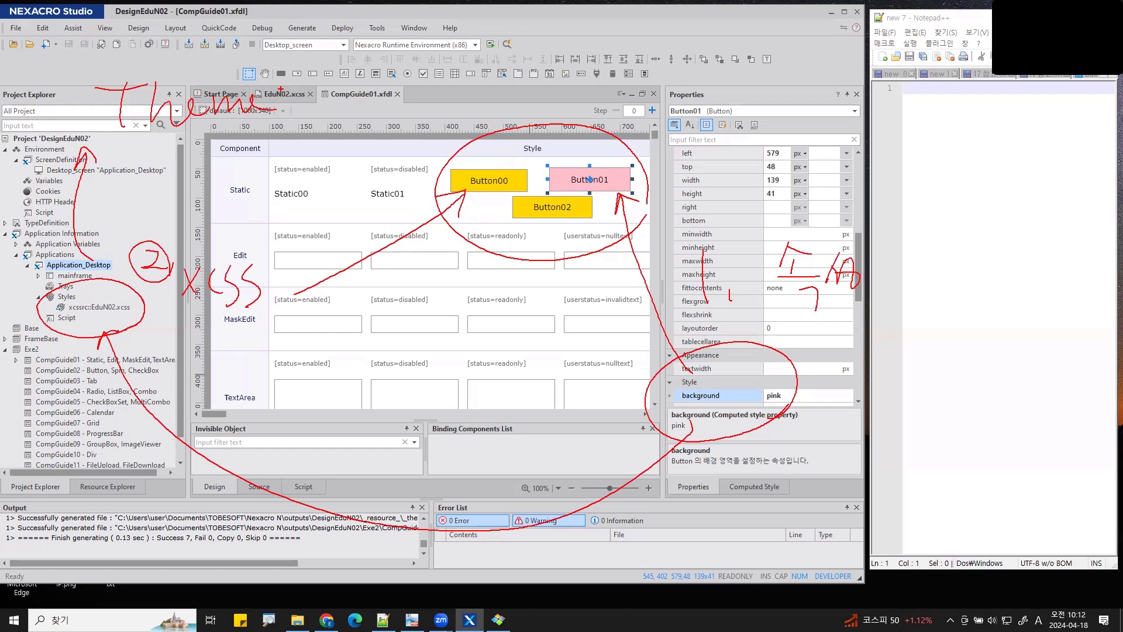
pyautogui.moveTo(491, 168); pyautogui.dragTo(492, 176)
pyautogui.moveTo(578, 142); pyautogui.dragTo(601, 146)
pyautogui.moveTo(533, 187); pyautogui.dragTo(548, 188)
pyautogui.moveTo(109, 122); pyautogui.dragTo(240, 150)
pyautogui.moveTo(236, 99); pyautogui.dragTo(508, 140)
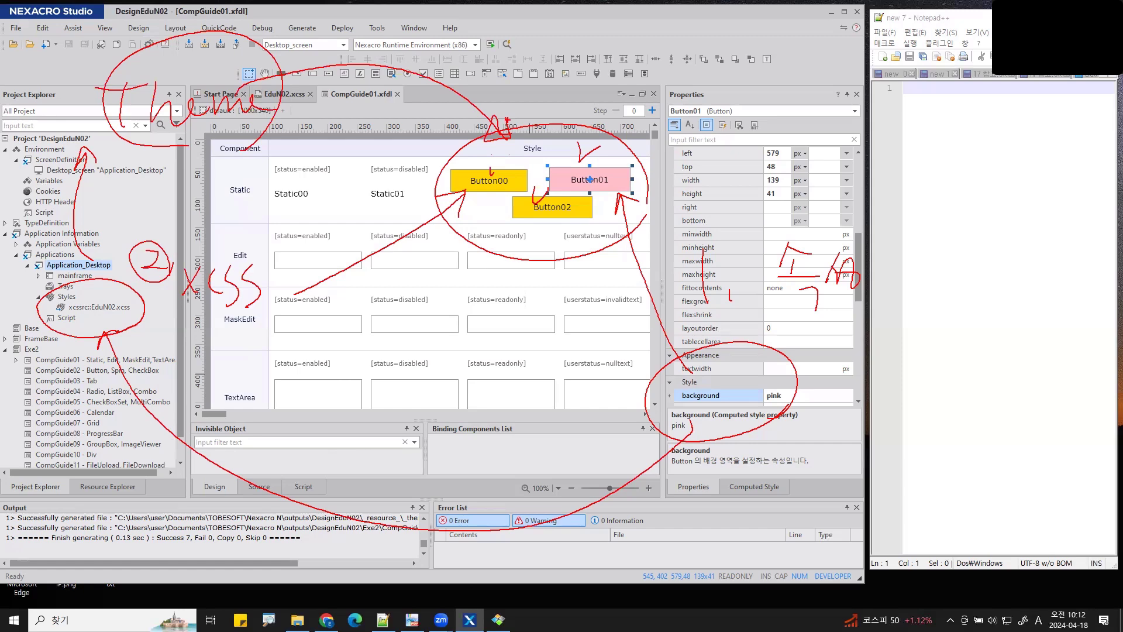
pyautogui.moveTo(232, 59)
pyautogui.mouseDown()
pyautogui.moveTo(345, 48)
pyautogui.moveTo(337, 29)
pyautogui.moveTo(346, 55)
pyautogui.moveTo(351, 32)
pyautogui.mouseUp()
pyautogui.moveTo(417, 21); pyautogui.dragTo(443, 51)
pyautogui.moveTo(472, 26)
pyautogui.mouseDown()
pyautogui.moveTo(488, 56)
pyautogui.moveTo(752, 45)
pyautogui.moveTo(476, 22)
pyautogui.mouseUp()
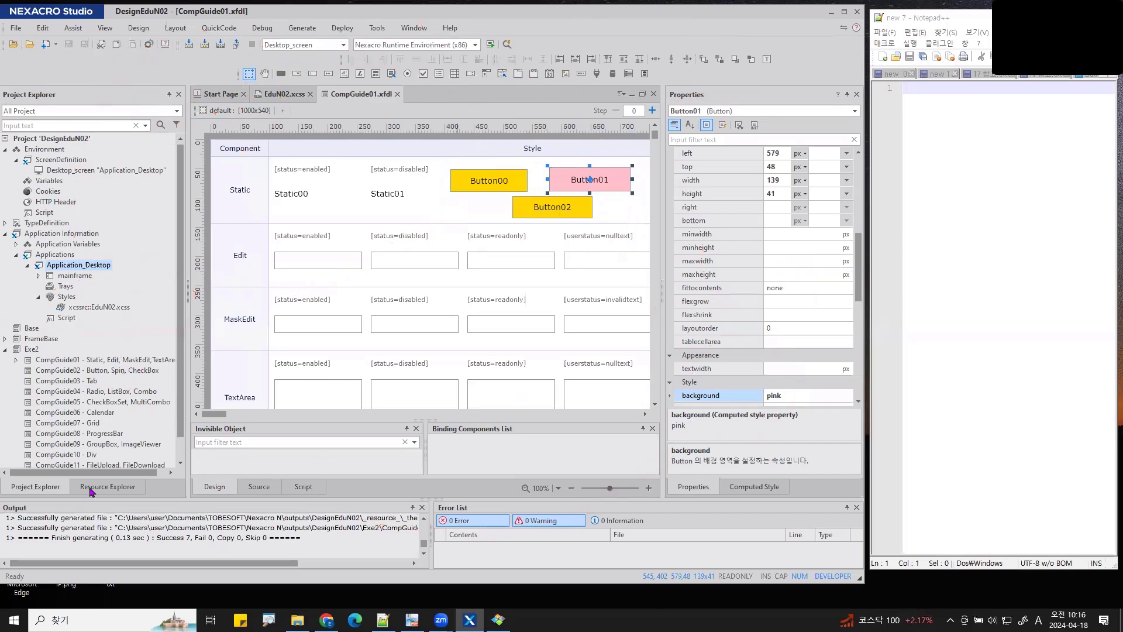
# - Open Resource Explorer to view the DesignEduN theme, EduN02.xcss under XCSSResource, and image resources
pyautogui.click(91, 488)
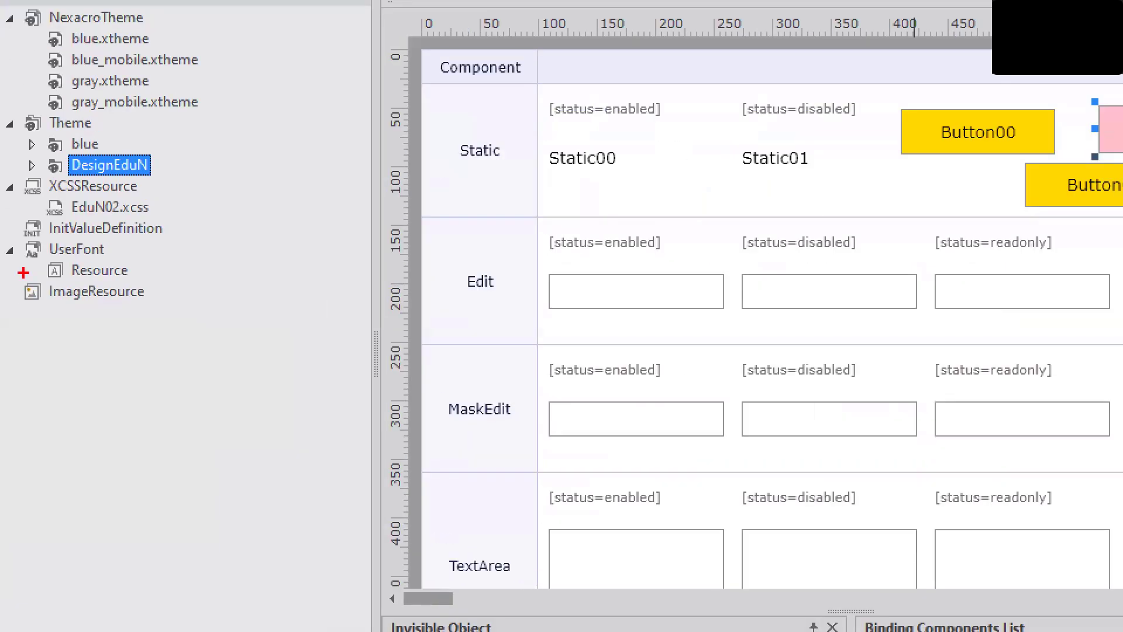
pyautogui.moveTo(159, 177)
pyautogui.mouseDown()
pyautogui.moveTo(32, 172)
pyautogui.moveTo(8, 203)
pyautogui.moveTo(85, 223)
pyautogui.moveTo(165, 201)
pyautogui.moveTo(166, 183)
pyautogui.mouseUp()
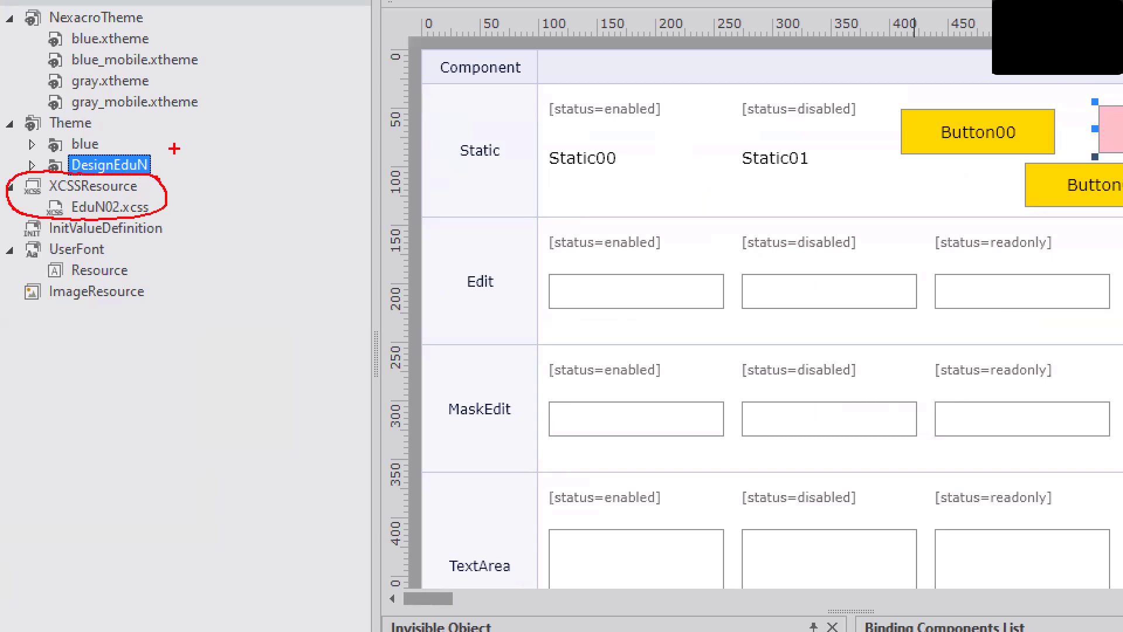
pyautogui.moveTo(250, 131); pyautogui.dragTo(155, 180)
pyautogui.moveTo(155, 181)
pyautogui.mouseDown()
pyautogui.moveTo(177, 155)
pyautogui.moveTo(173, 187)
pyautogui.moveTo(185, 189)
pyautogui.mouseUp()
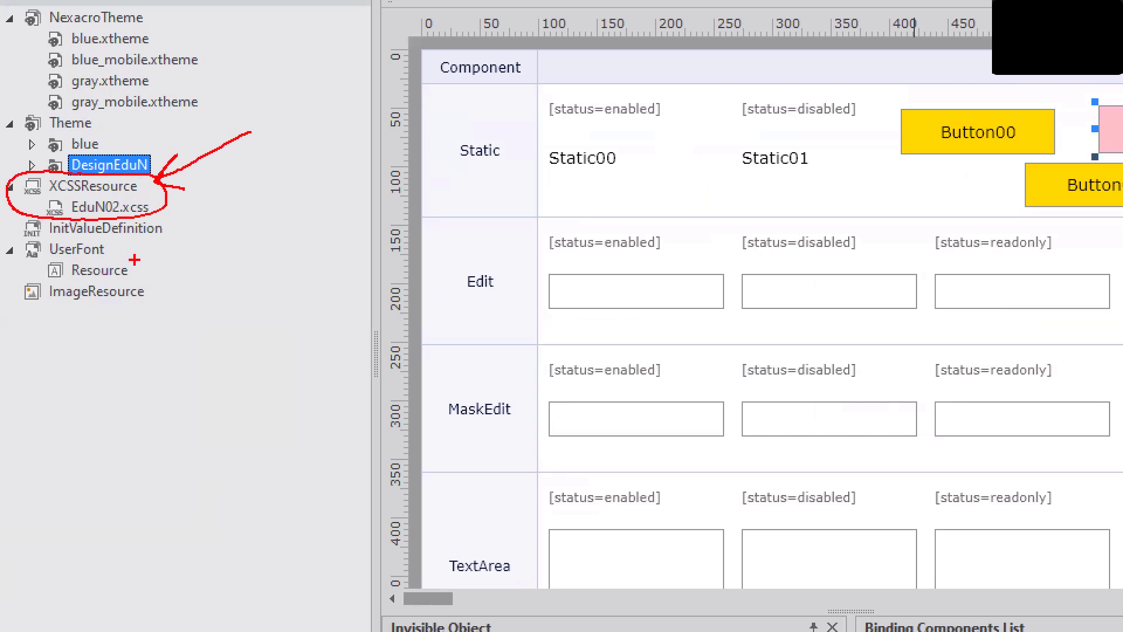
pyautogui.moveTo(153, 281)
pyautogui.mouseDown()
pyautogui.moveTo(111, 276)
pyautogui.moveTo(28, 320)
pyautogui.moveTo(160, 297)
pyautogui.moveTo(153, 282)
pyautogui.mouseUp()
pyautogui.moveTo(265, 210)
pyautogui.mouseDown()
pyautogui.moveTo(154, 279)
pyautogui.moveTo(202, 281)
pyautogui.mouseUp()
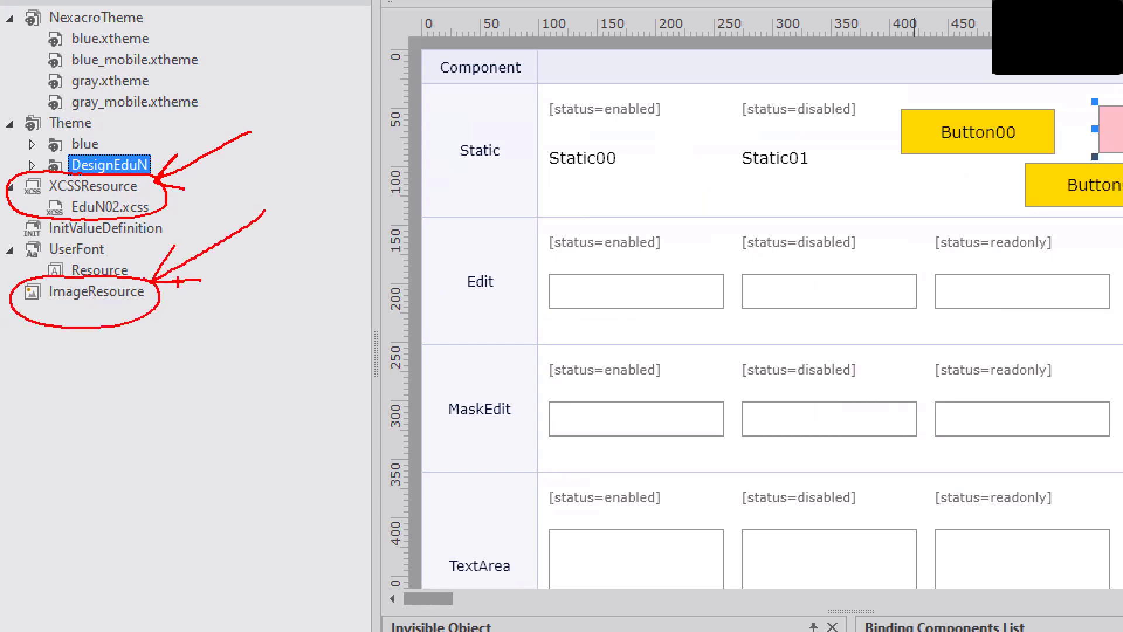
pyautogui.press('Escape')
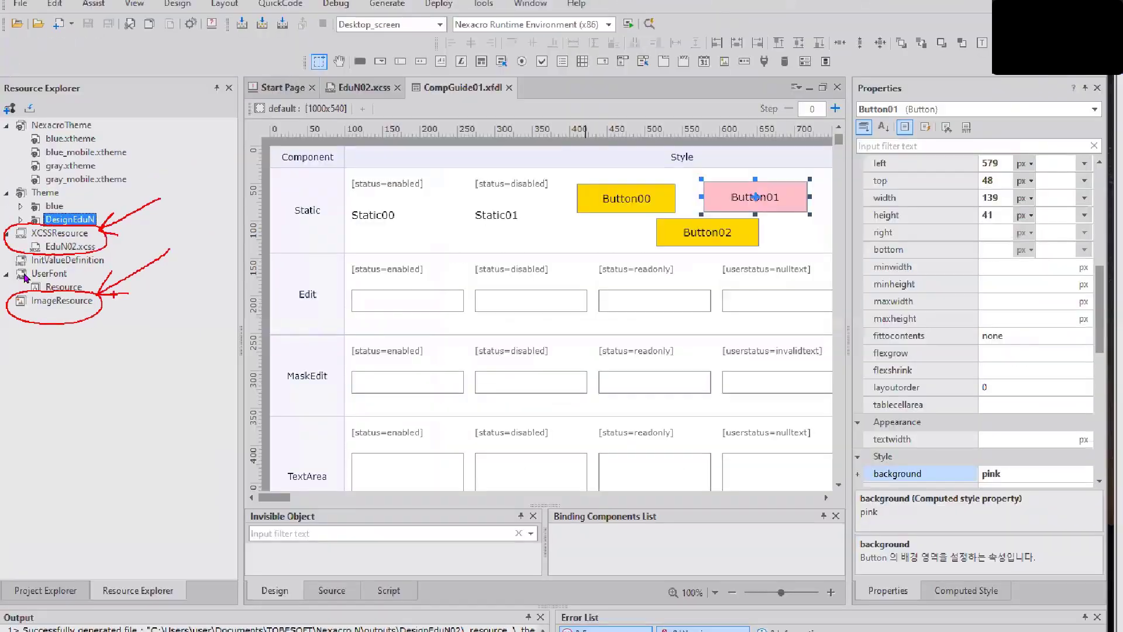
# - Import the four btn_MDI images from Desktop > 넥사크로 N > 심화과정 > 01. Image into ImageResource
pyautogui.rightClick(107, 299)
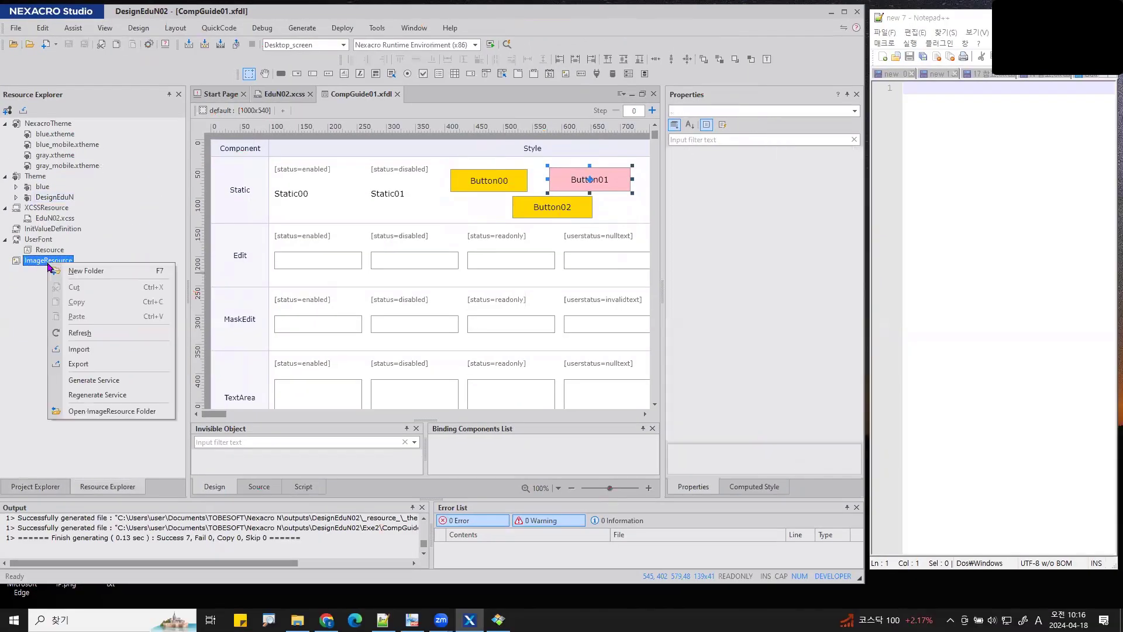
pyautogui.click(93, 349)
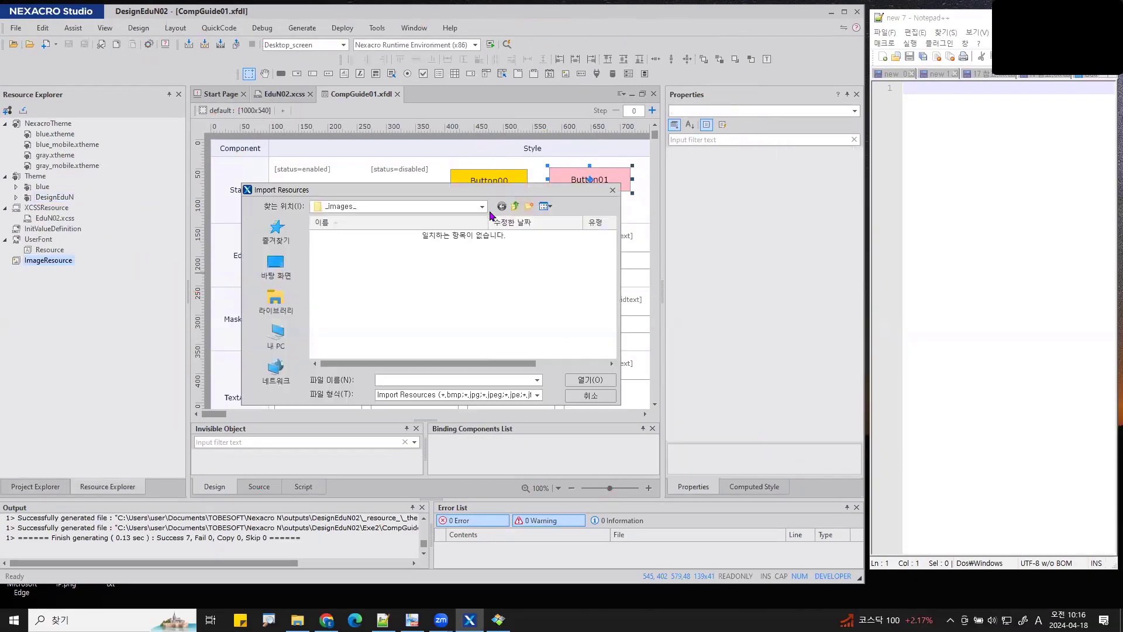
pyautogui.click(287, 271)
pyautogui.scroll(-3, 314, 290)
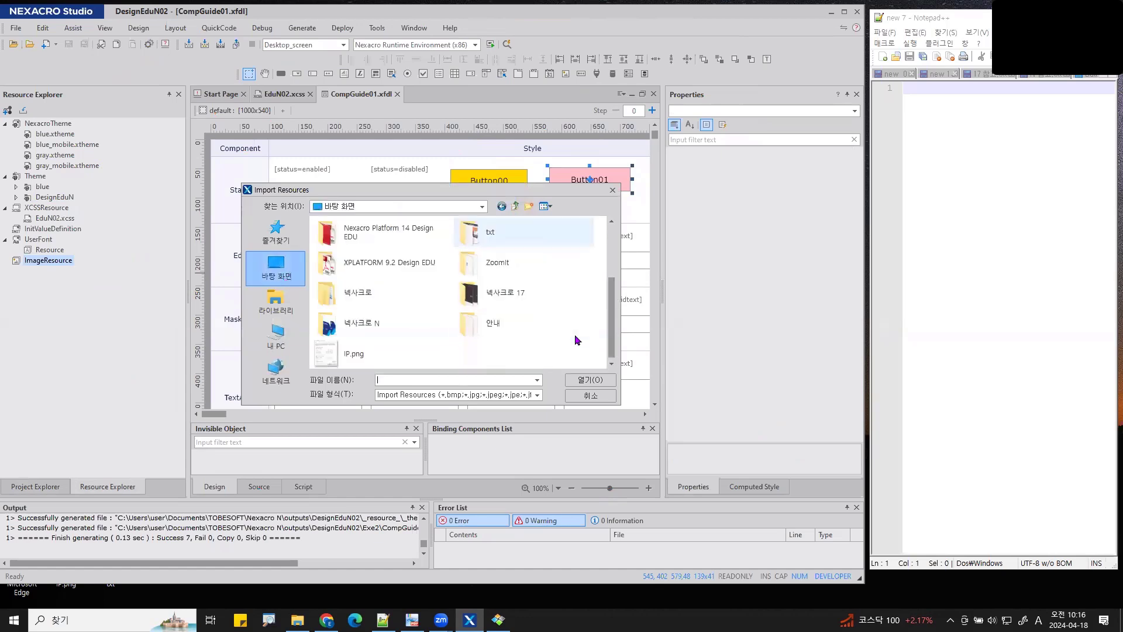
pyautogui.doubleClick(389, 323)
pyautogui.doubleClick(386, 247)
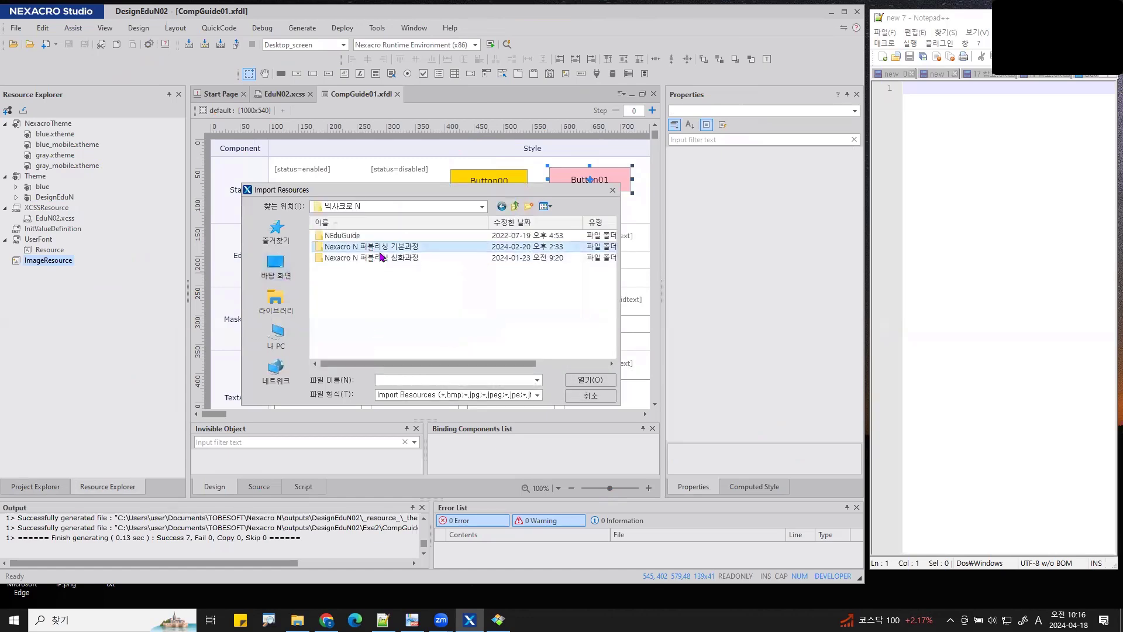
pyautogui.click(515, 206)
pyautogui.doubleClick(401, 257)
pyautogui.doubleClick(351, 236)
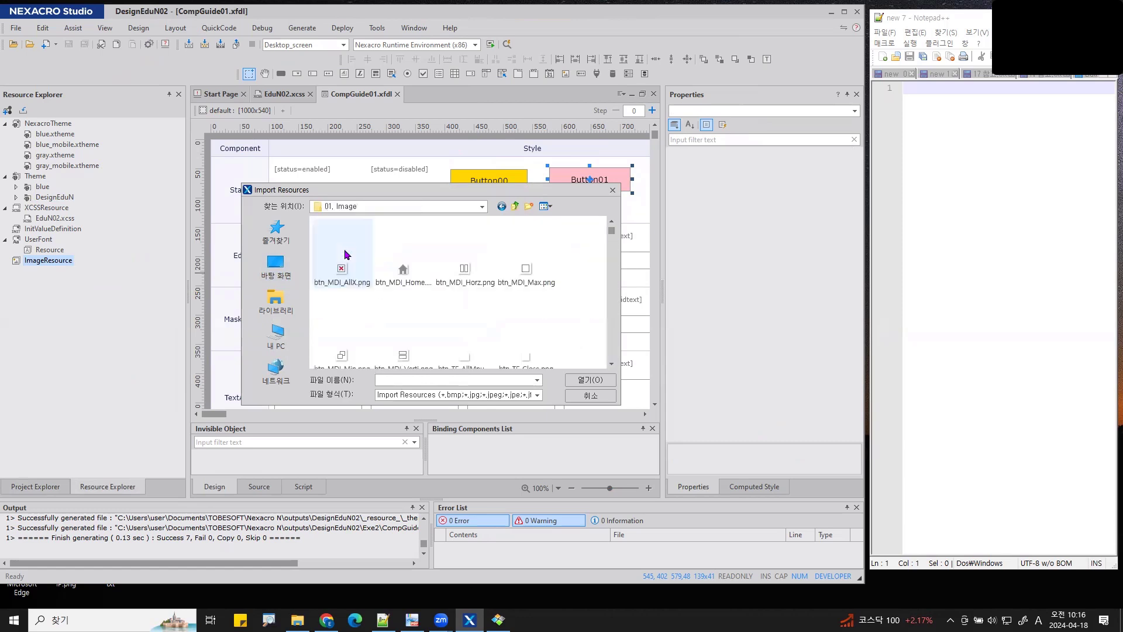
pyautogui.keyDown('shift'); pyautogui.click(525, 260); pyautogui.keyUp('shift')
pyautogui.click(590, 379)
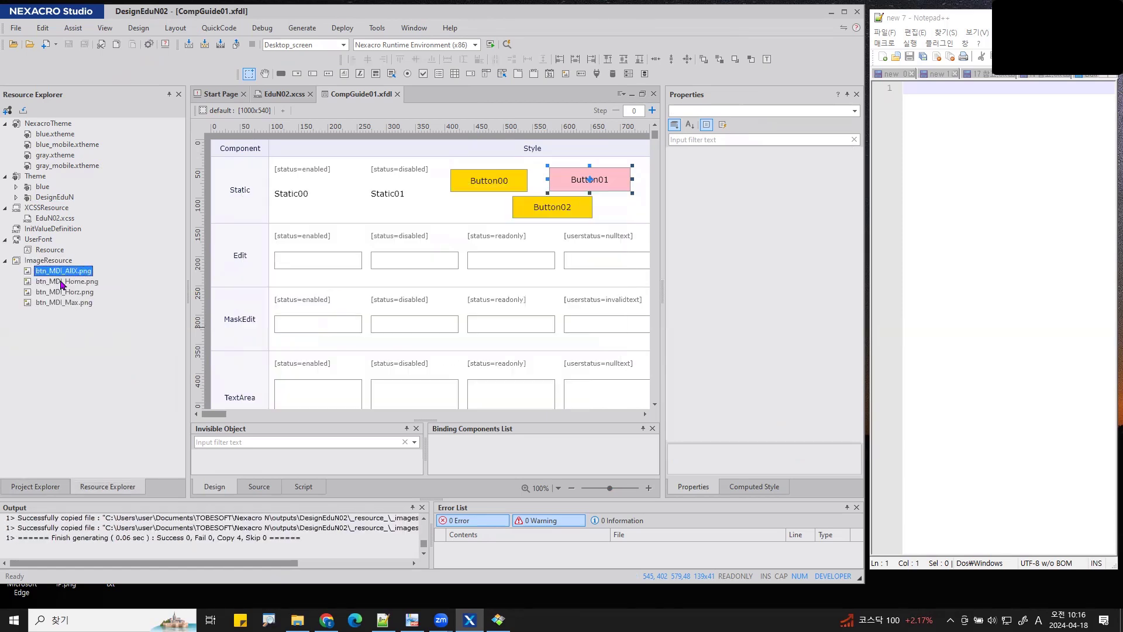
# - Check the imported btn_MDI_AllX.png and refresh the ImageResource list
pyautogui.click(48, 271)
pyautogui.rightClick(49, 271)
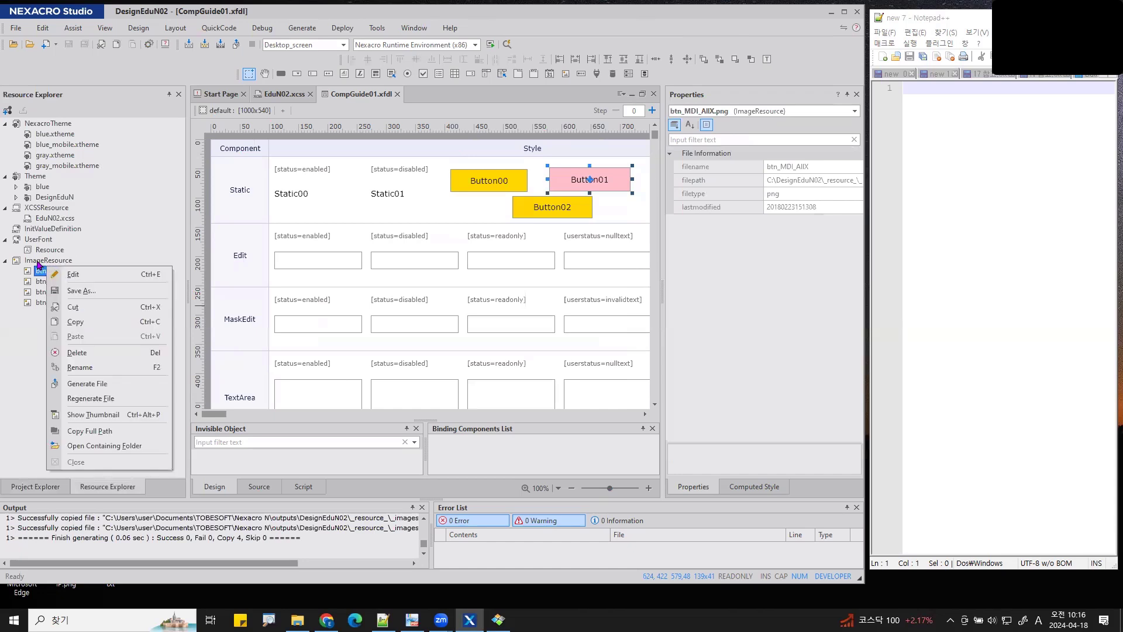
pyautogui.rightClick(39, 261)
pyautogui.click(86, 335)
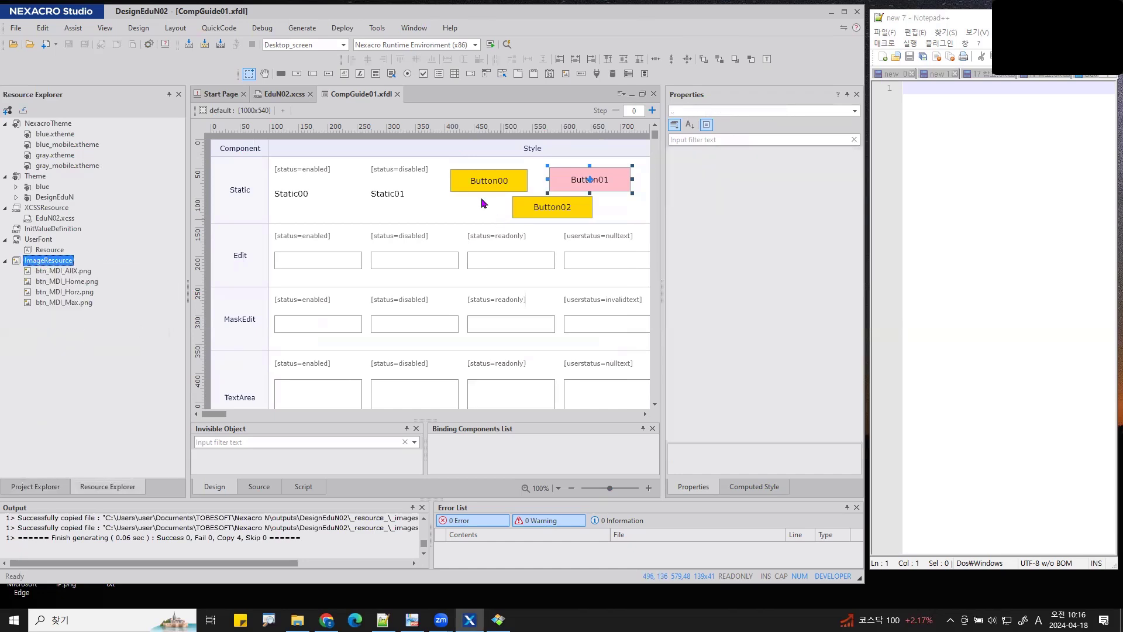
# - In EduN02.xcss, set the .Button -nexa-icon to imagerc::btn_MDI_Max.png and widen the code editor
pyautogui.click(285, 98)
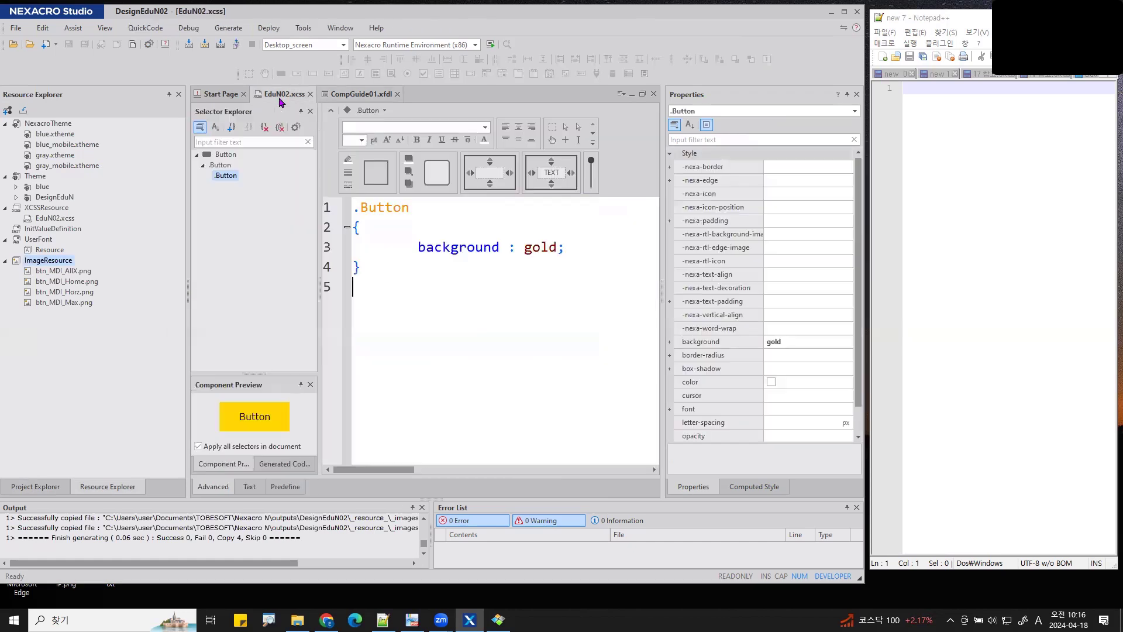
pyautogui.click(778, 193)
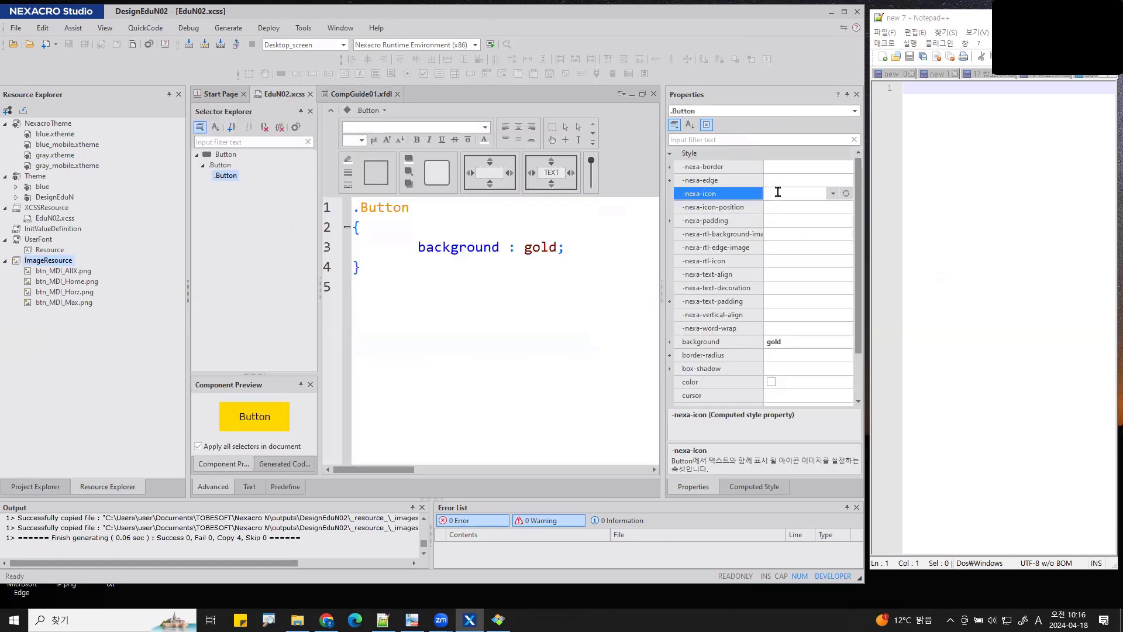
pyautogui.click(832, 195)
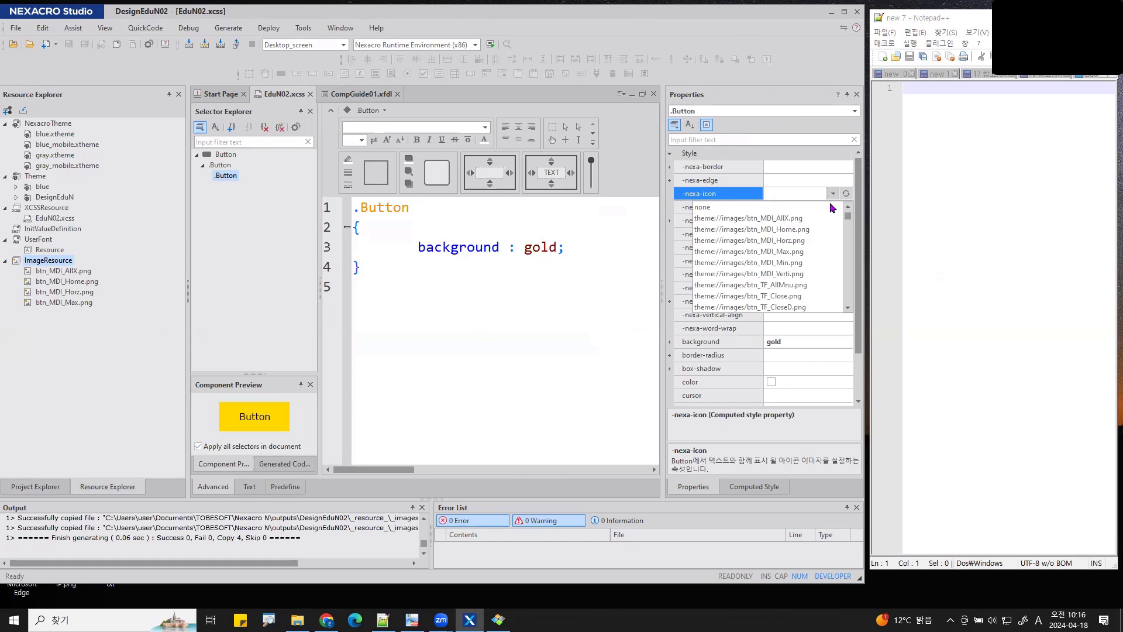
pyautogui.moveTo(850, 221); pyautogui.dragTo(850, 320)
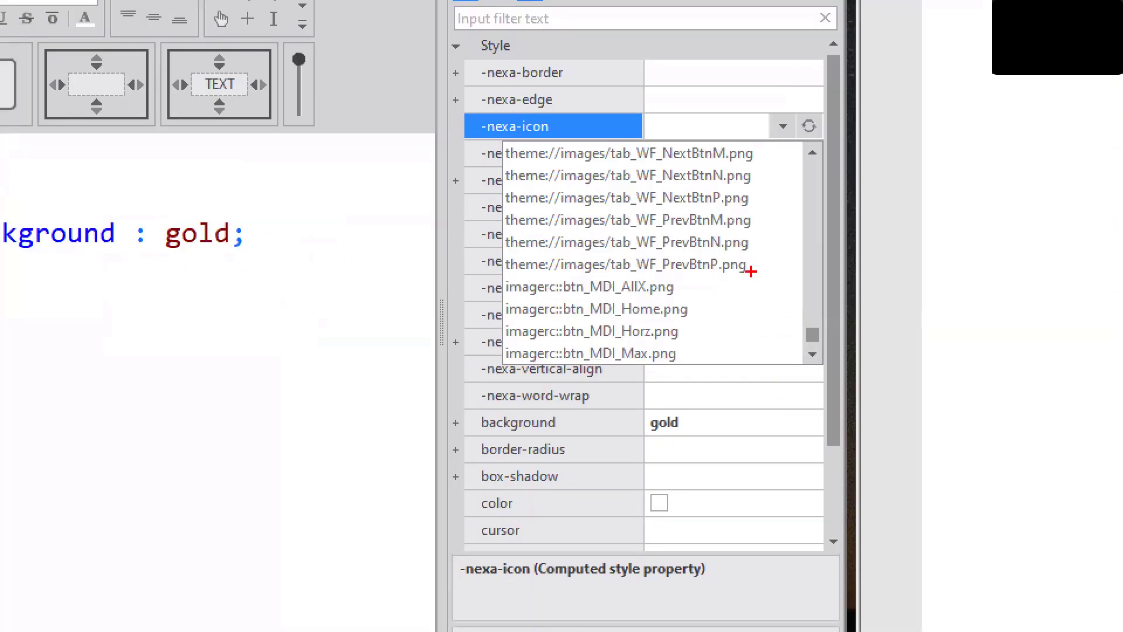
pyautogui.moveTo(744, 271)
pyautogui.mouseDown()
pyautogui.moveTo(505, 267)
pyautogui.moveTo(488, 379)
pyautogui.mouseUp()
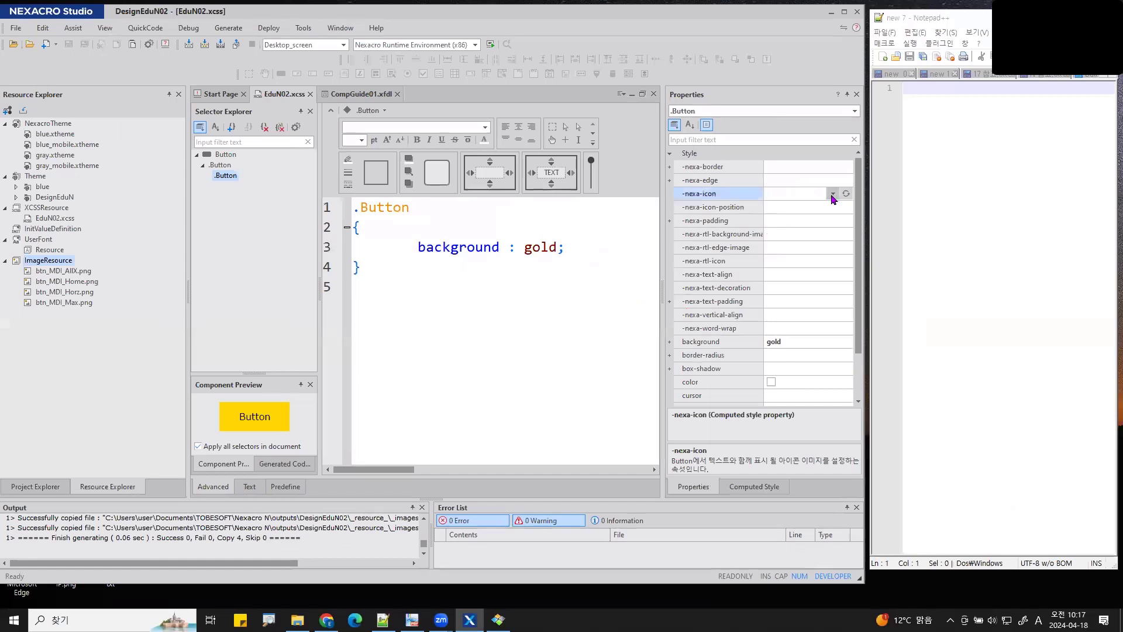
pyautogui.click(784, 126)
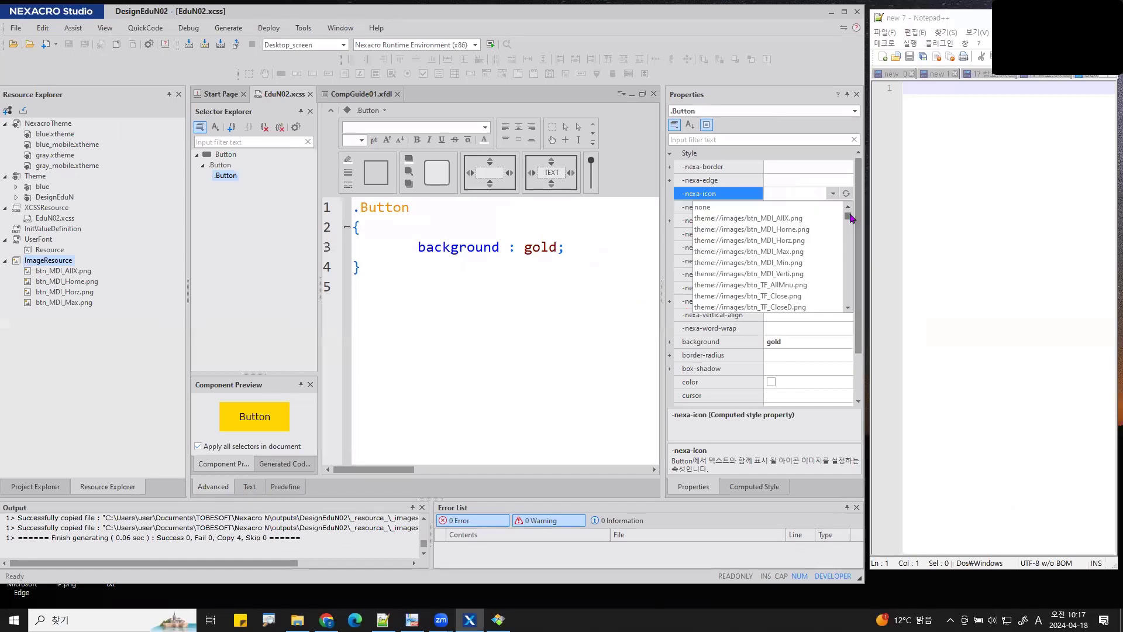
pyautogui.moveTo(850, 216); pyautogui.dragTo(857, 313)
pyautogui.click(753, 308)
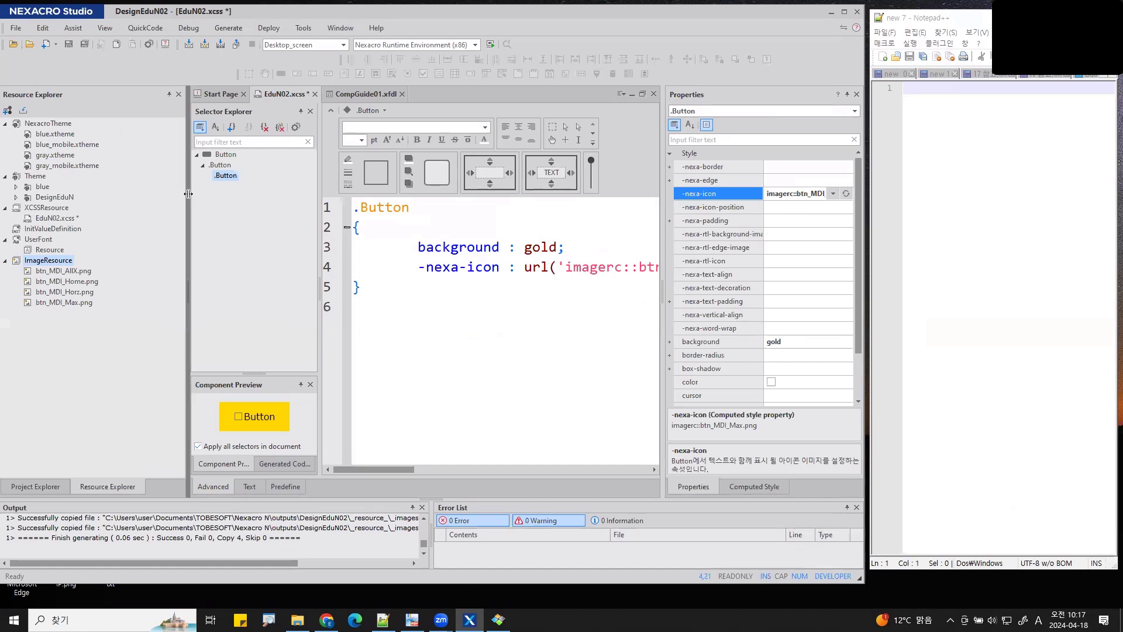
pyautogui.moveTo(188, 193); pyautogui.dragTo(119, 194)
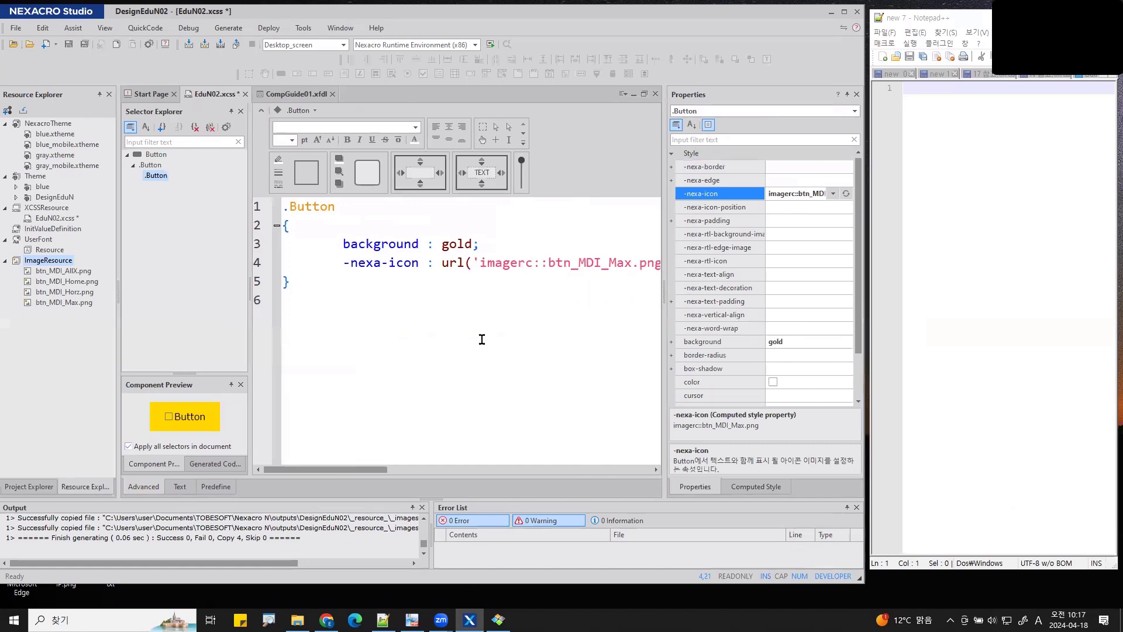
pyautogui.scroll(-1, 482, 339)
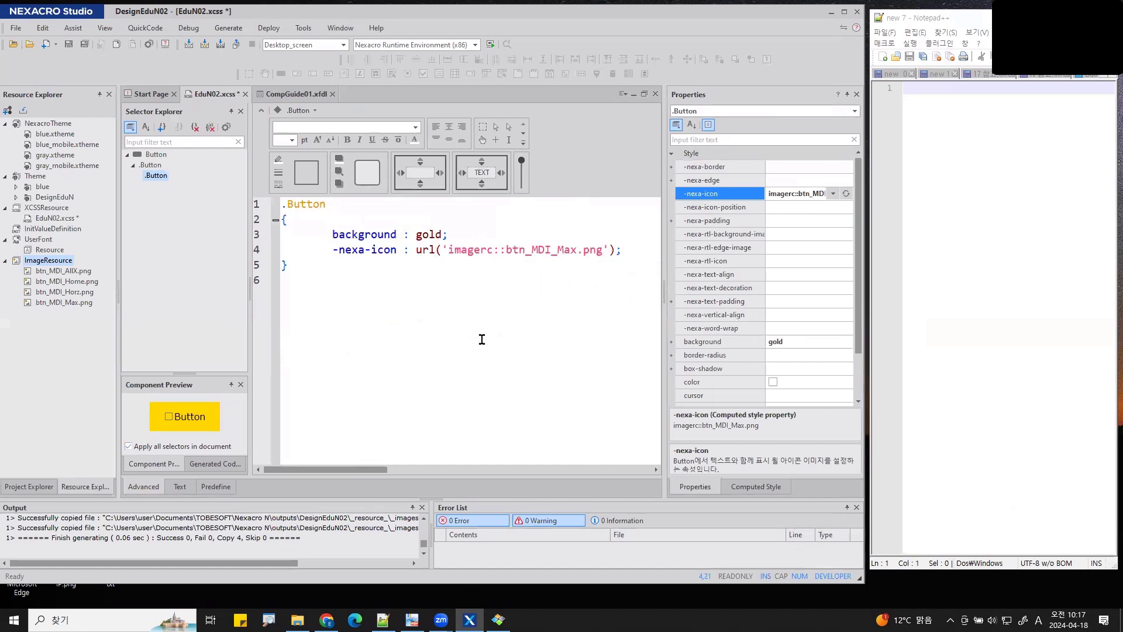
pyautogui.click(503, 262)
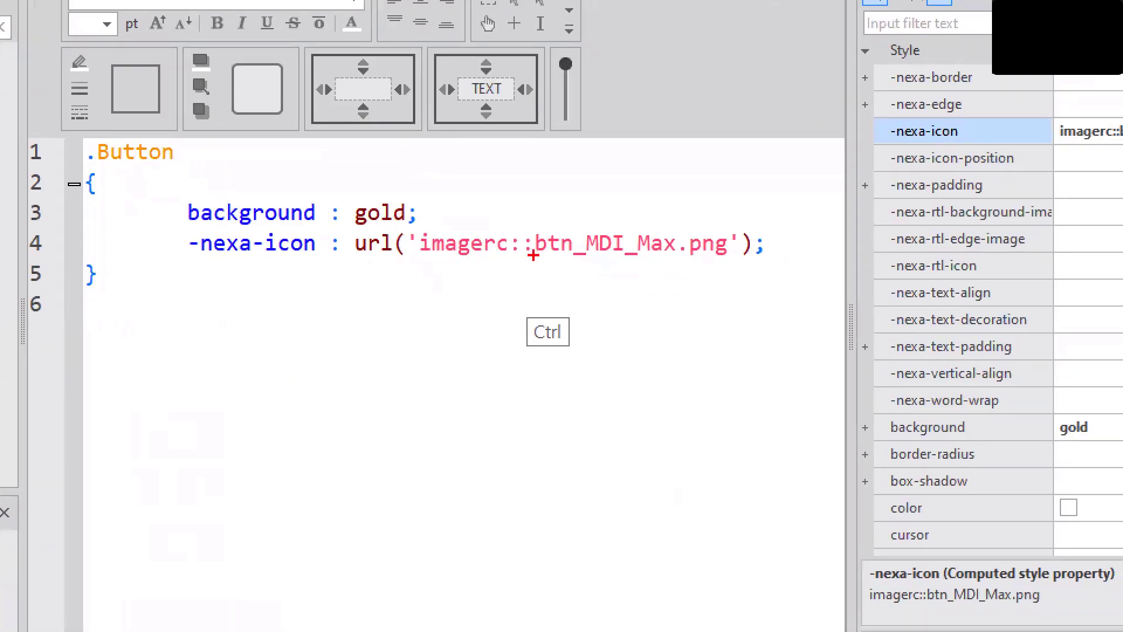
pyautogui.moveTo(533, 255)
pyautogui.mouseDown()
pyautogui.moveTo(503, 240)
pyautogui.moveTo(533, 250)
pyautogui.moveTo(529, 260)
pyautogui.mouseUp()
pyautogui.moveTo(498, 270)
pyautogui.mouseDown()
pyautogui.moveTo(408, 272)
pyautogui.moveTo(655, 270)
pyautogui.moveTo(635, 288)
pyautogui.moveTo(664, 286)
pyautogui.mouseUp()
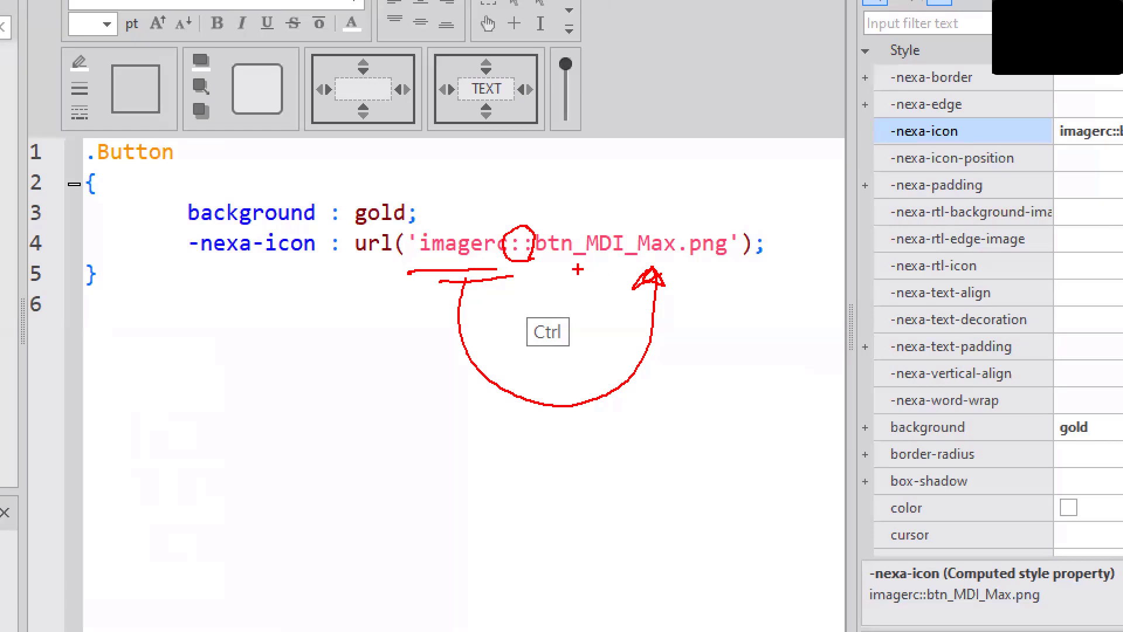
pyautogui.press('Escape')
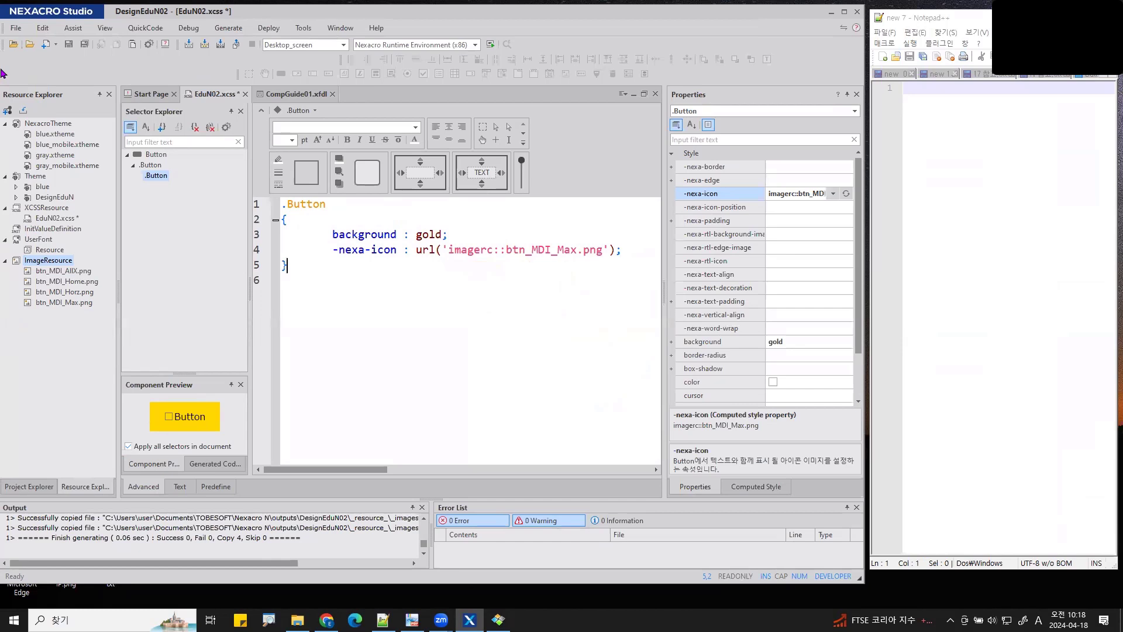
# - Save EduN02.xcss, return to CompGuide01.xfdl, and widen Project Explorer to show Application_Desktop's Styles
pyautogui.click(85, 44)
pyautogui.click(290, 94)
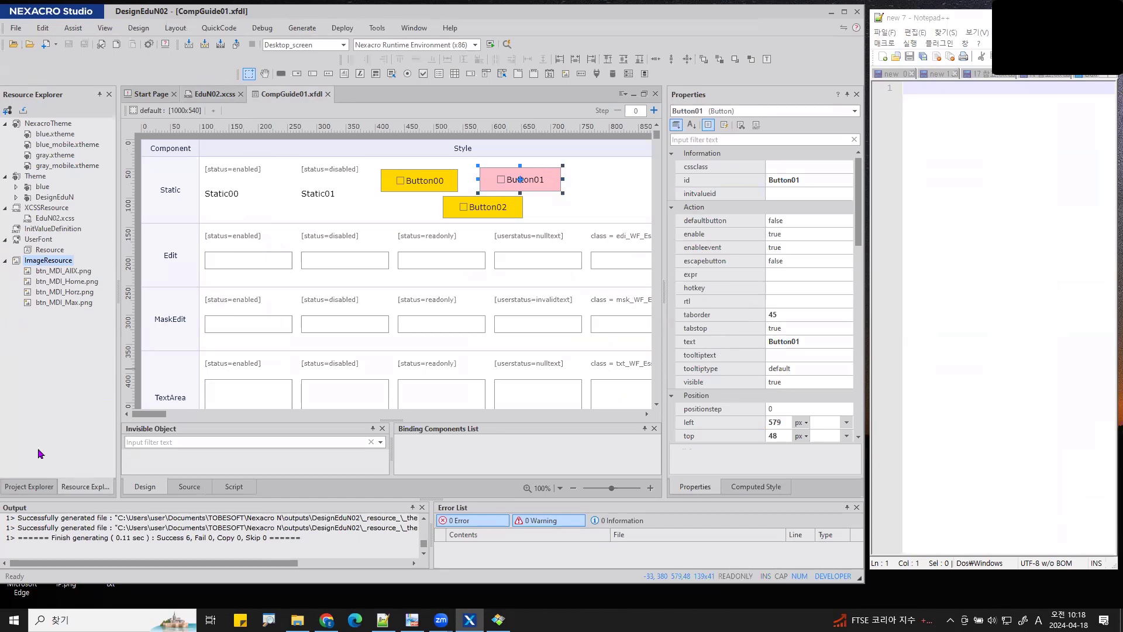
pyautogui.click(29, 486)
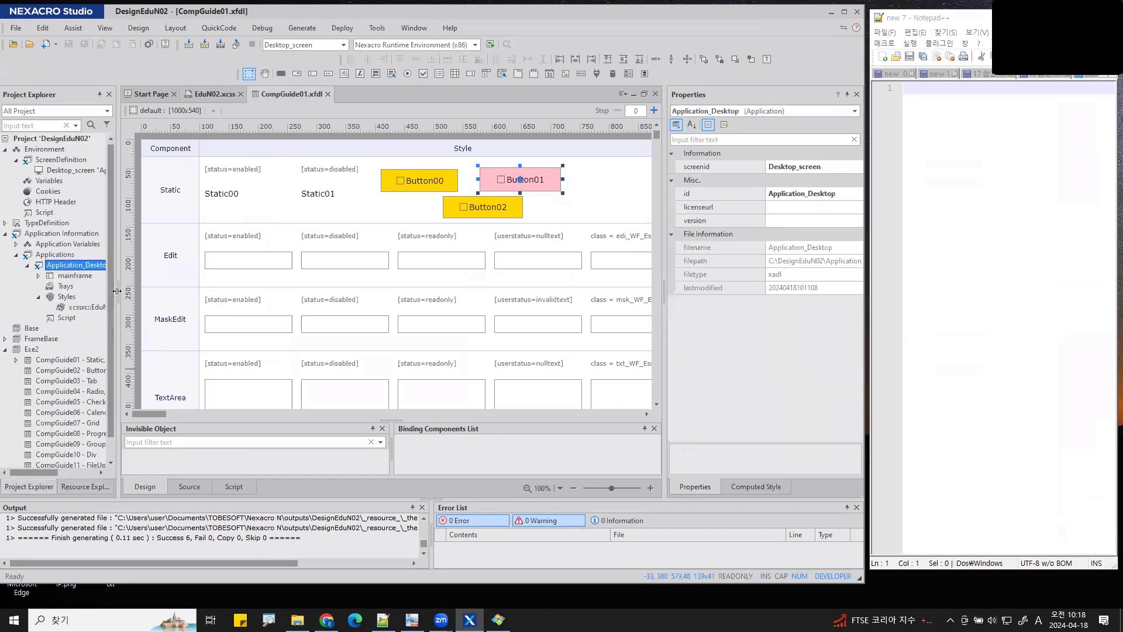
pyautogui.moveTo(119, 293); pyautogui.dragTo(177, 292)
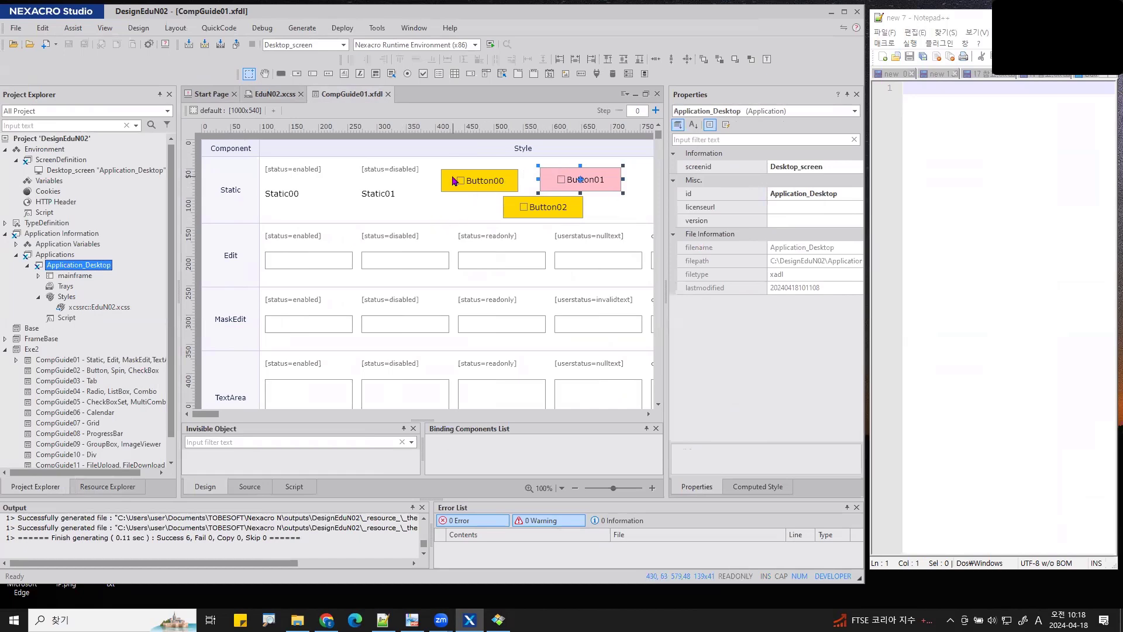
# - Remove xcssrc::EduN02.xcss from Application_Desktop's Styles, from the project only
pyautogui.rightClick(117, 308)
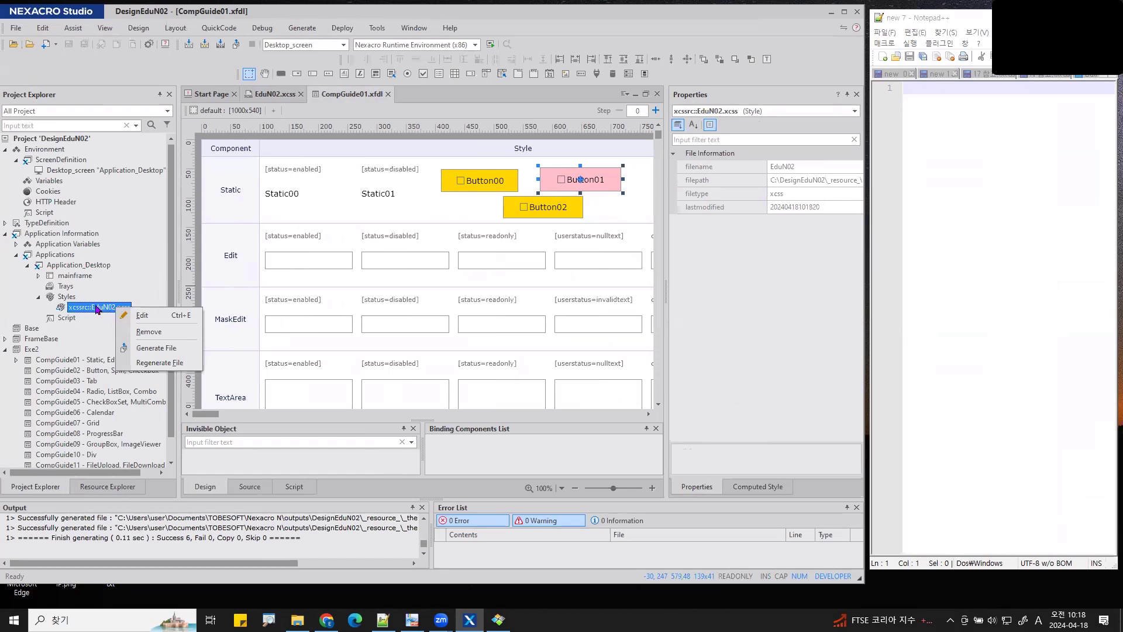
pyautogui.click(156, 337)
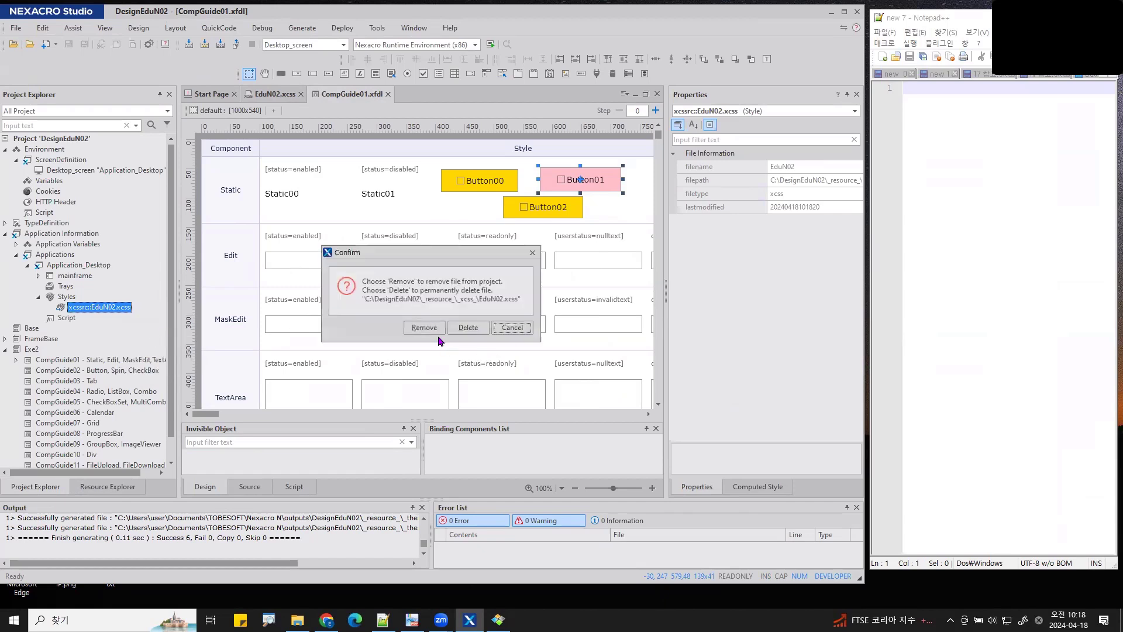
pyautogui.click(426, 327)
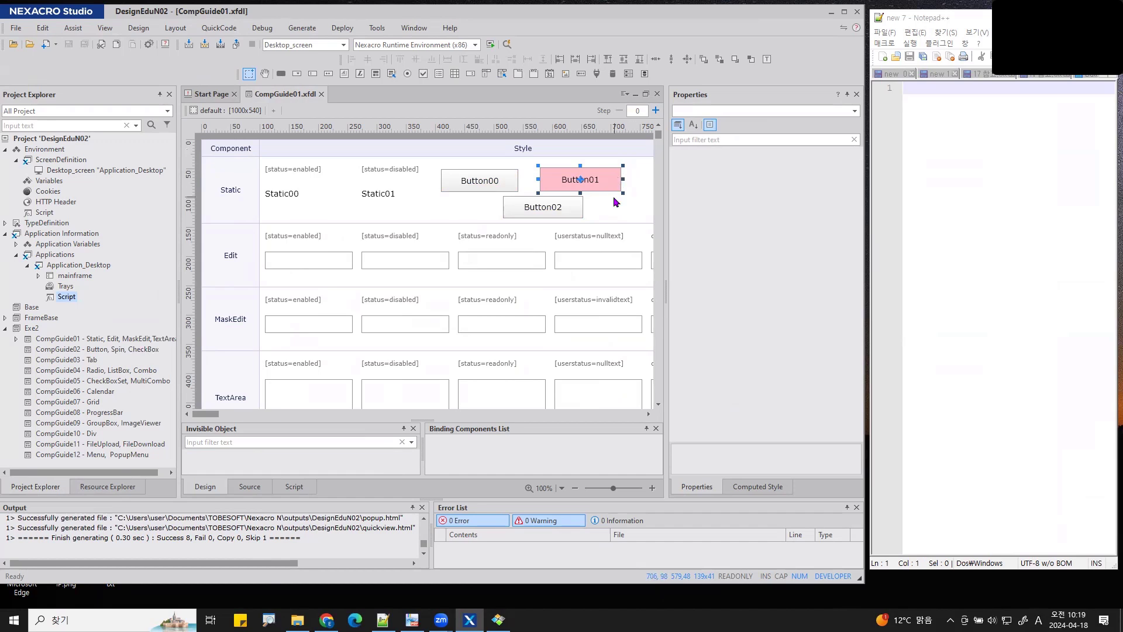
# - Delete Button01, Button02 and Button00 from the form, then select EduN02.xcss in Resource Explorer
pyautogui.press('Delete')
pyautogui.click(572, 204)
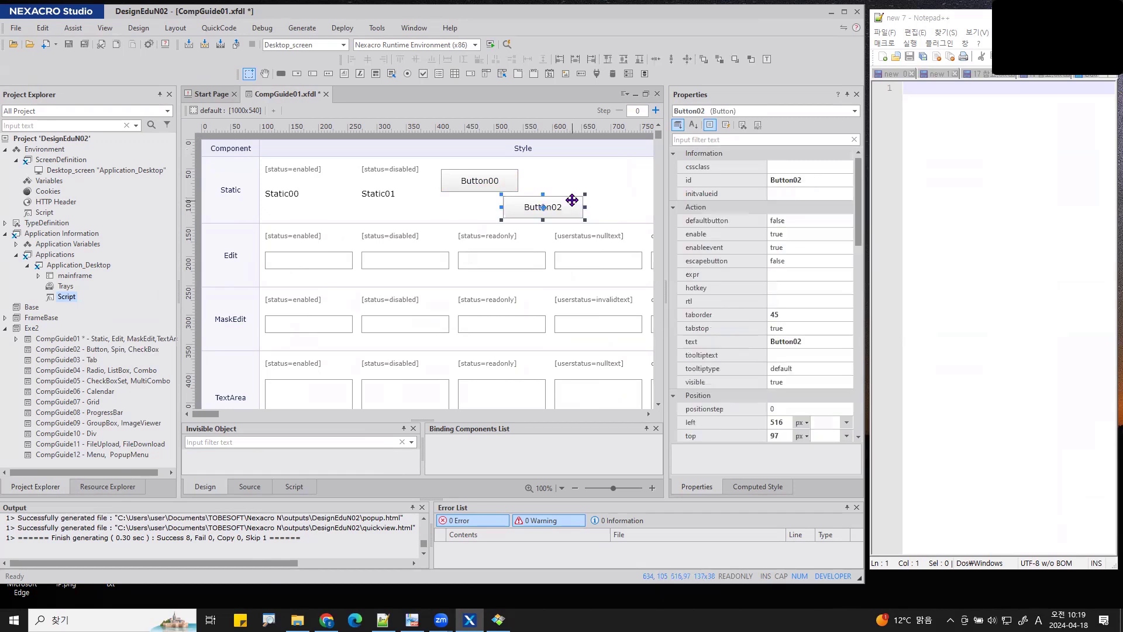
pyautogui.press('Delete')
pyautogui.click(477, 180)
pyautogui.press('Delete')
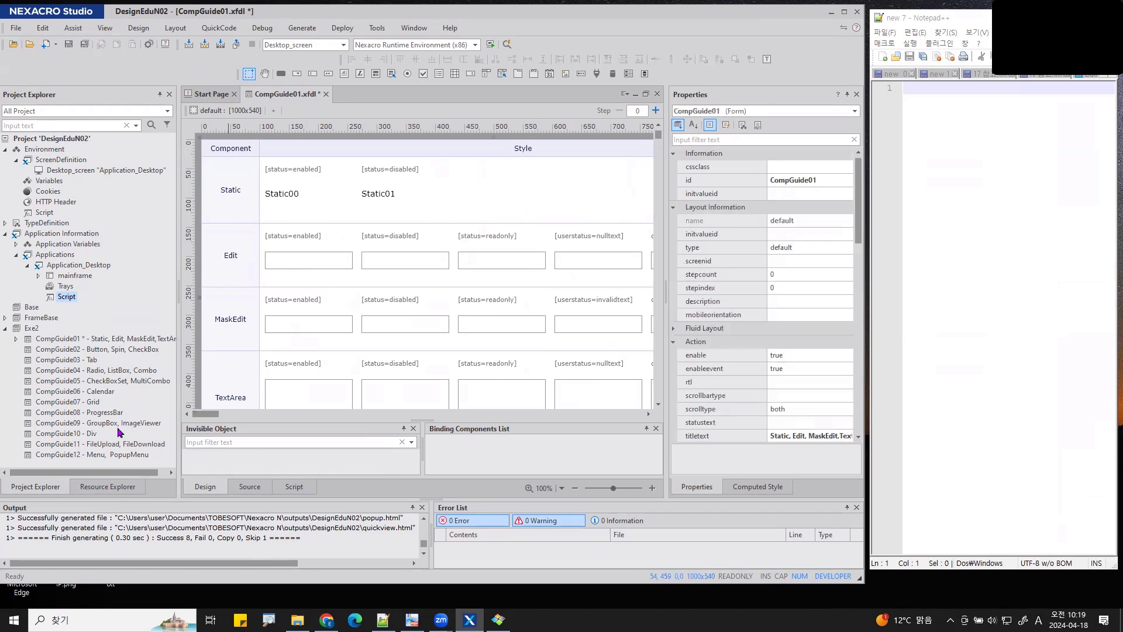
pyautogui.click(100, 486)
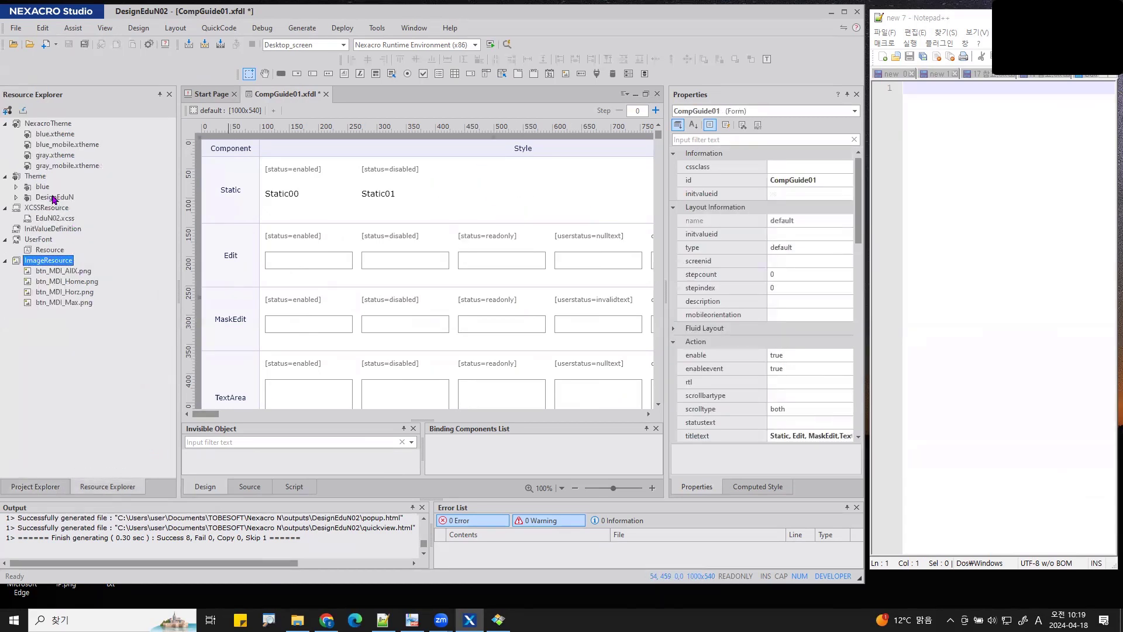
pyautogui.click(52, 218)
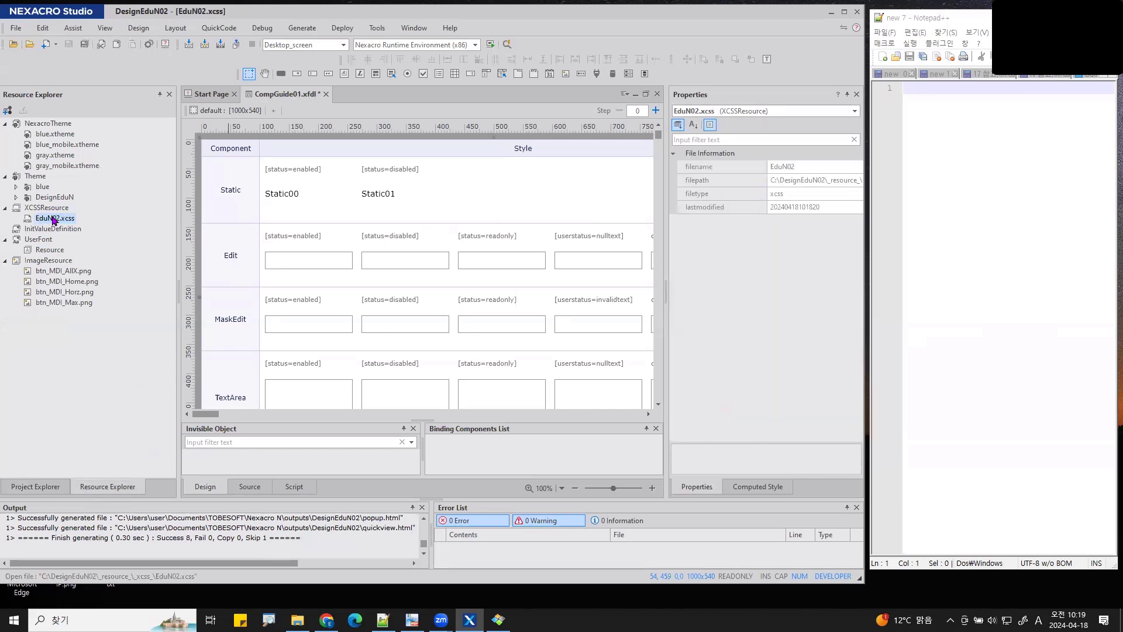
# - Return to the CompGuide01.xfdl form design tab
pyautogui.click(283, 95)
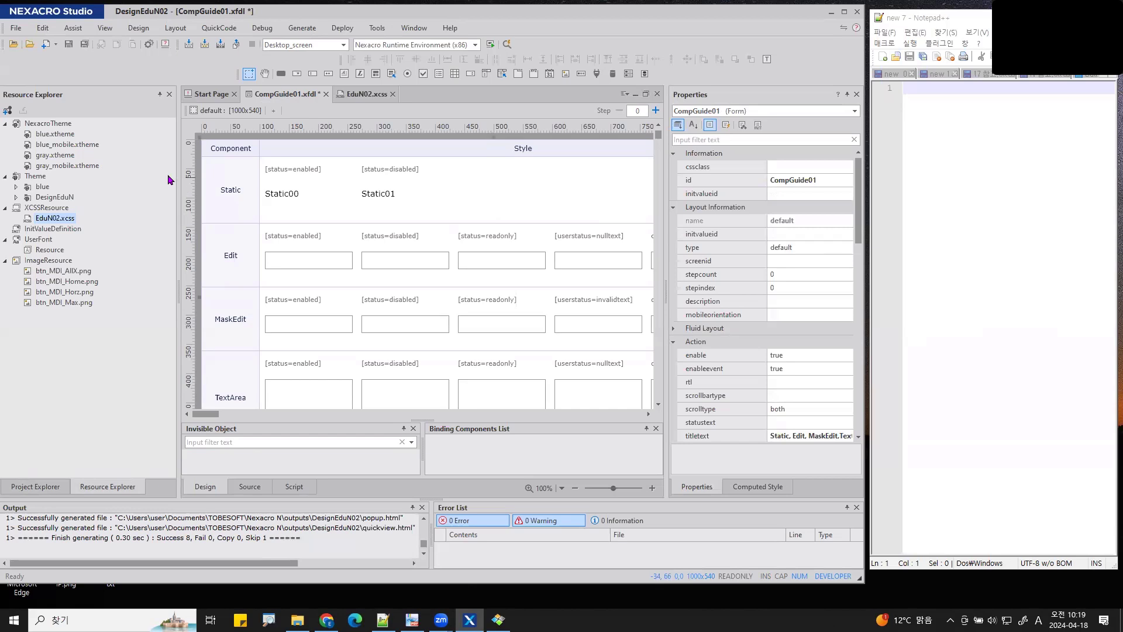
pyautogui.moveTo(178, 161); pyautogui.dragTo(120, 162)
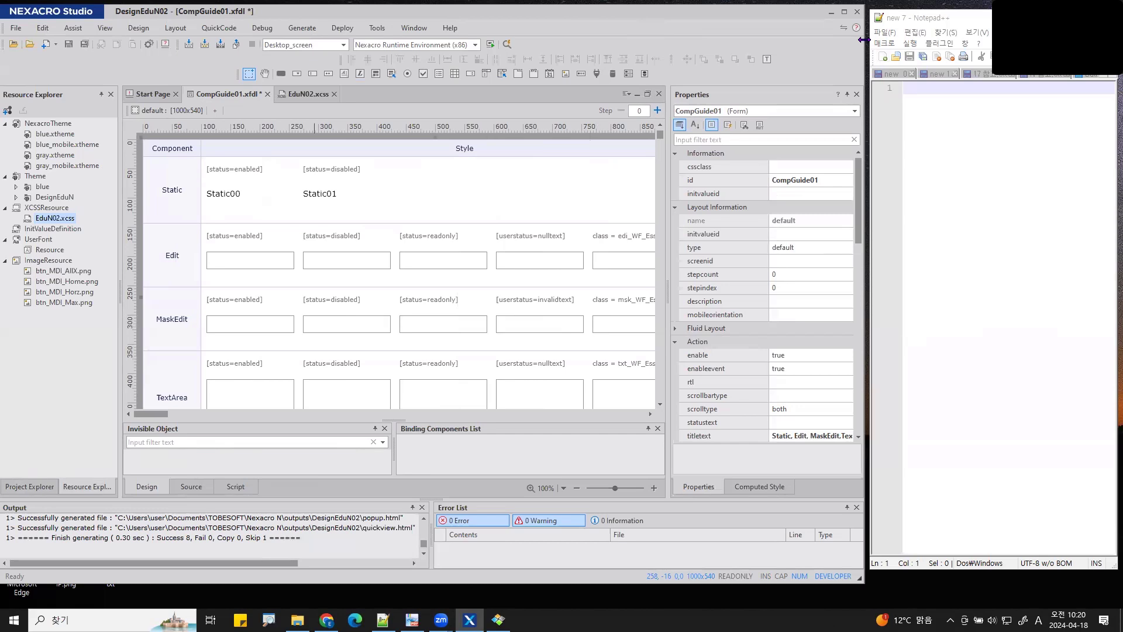
pyautogui.moveTo(864, 40); pyautogui.dragTo(926, 47)
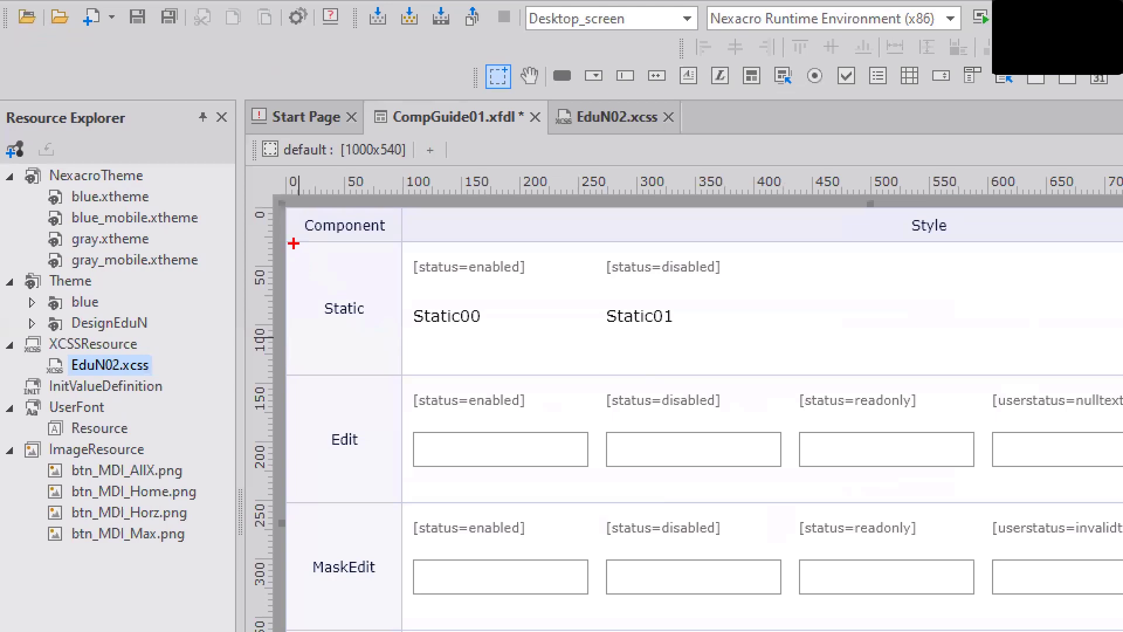
pyautogui.moveTo(294, 244); pyautogui.dragTo(730, 369)
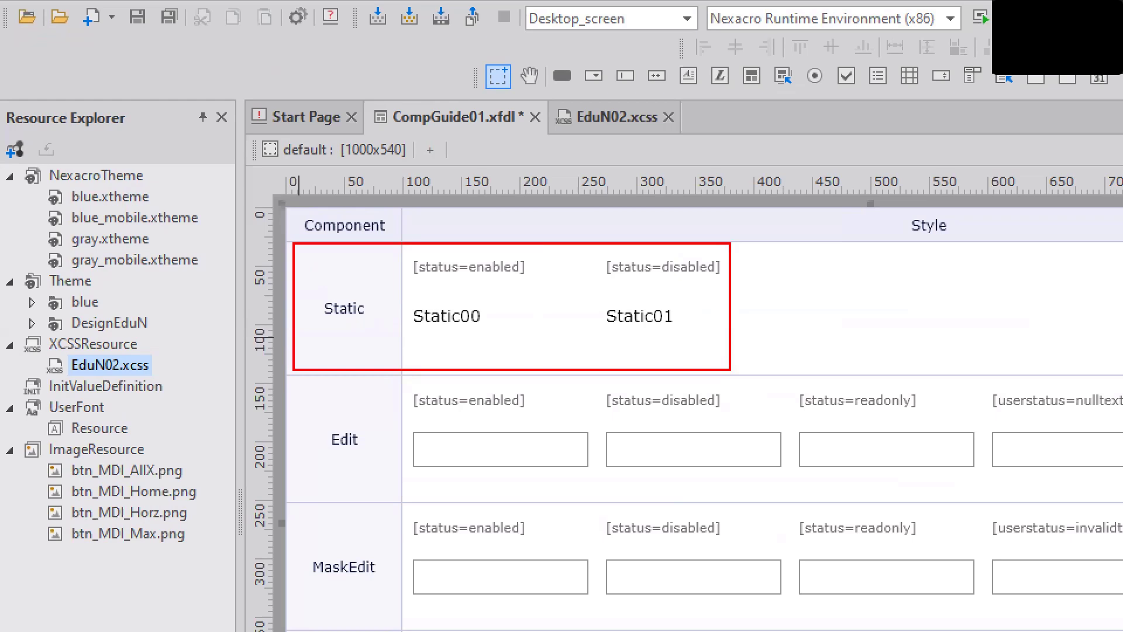
pyautogui.moveTo(745, 87)
pyautogui.mouseDown()
pyautogui.moveTo(719, 99)
pyautogui.moveTo(729, 52)
pyautogui.moveTo(791, 239)
pyautogui.moveTo(802, 221)
pyautogui.mouseUp()
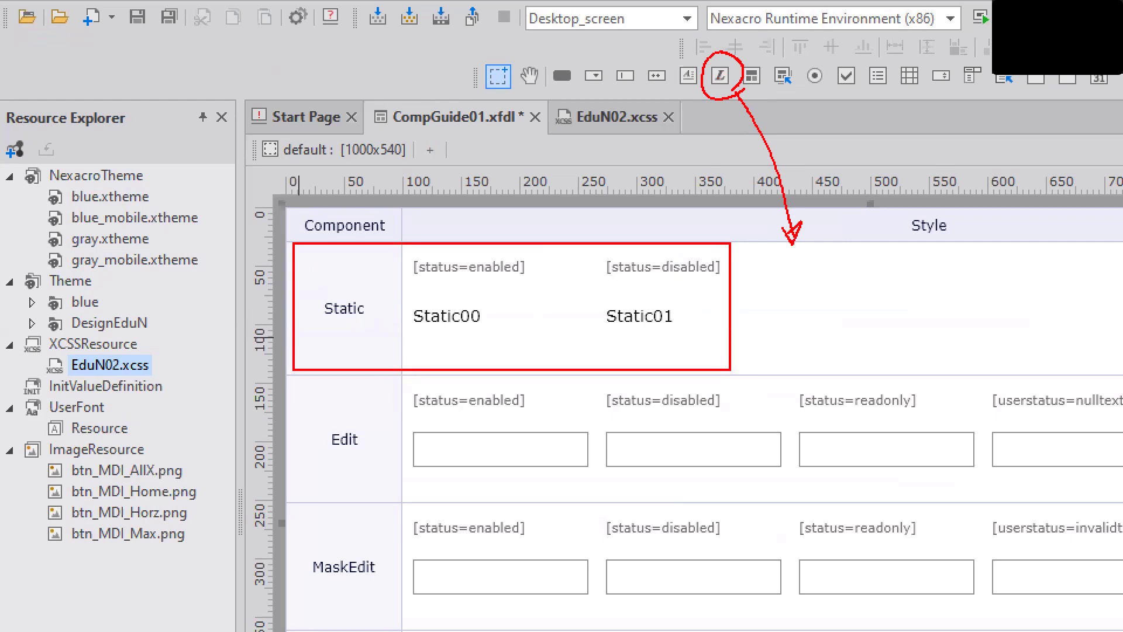
pyautogui.moveTo(977, 272)
pyautogui.mouseDown()
pyautogui.moveTo(808, 268)
pyautogui.moveTo(782, 332)
pyautogui.moveTo(962, 342)
pyautogui.moveTo(965, 267)
pyautogui.mouseUp()
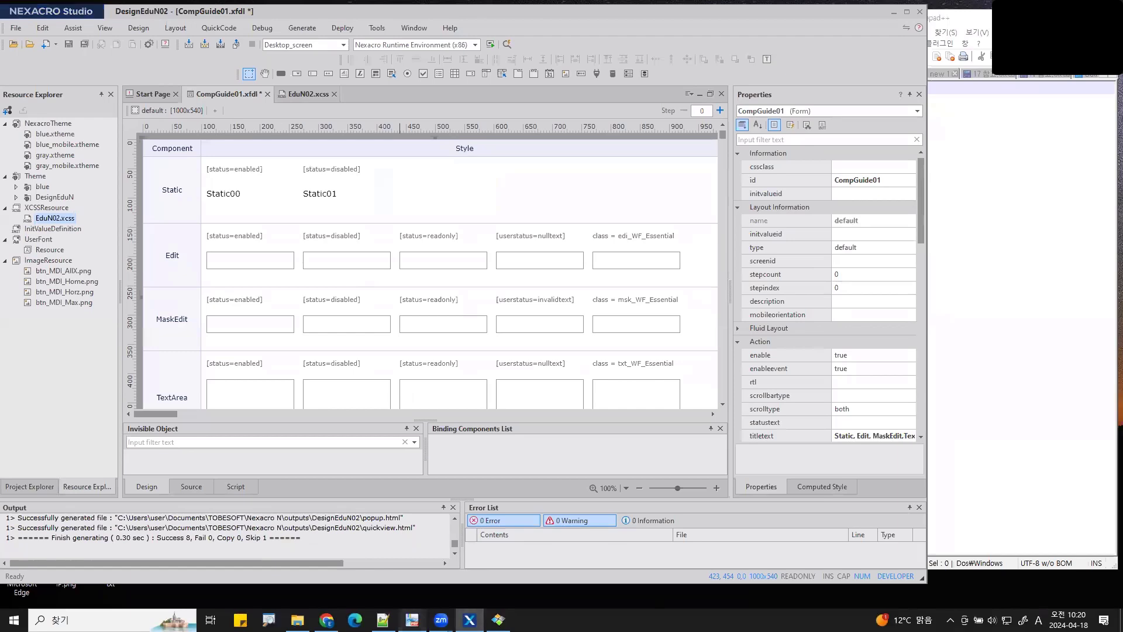
# - Bring up the Nexacro N course PDF and zoom in on page 9's employee screen
pyautogui.click(412, 619)
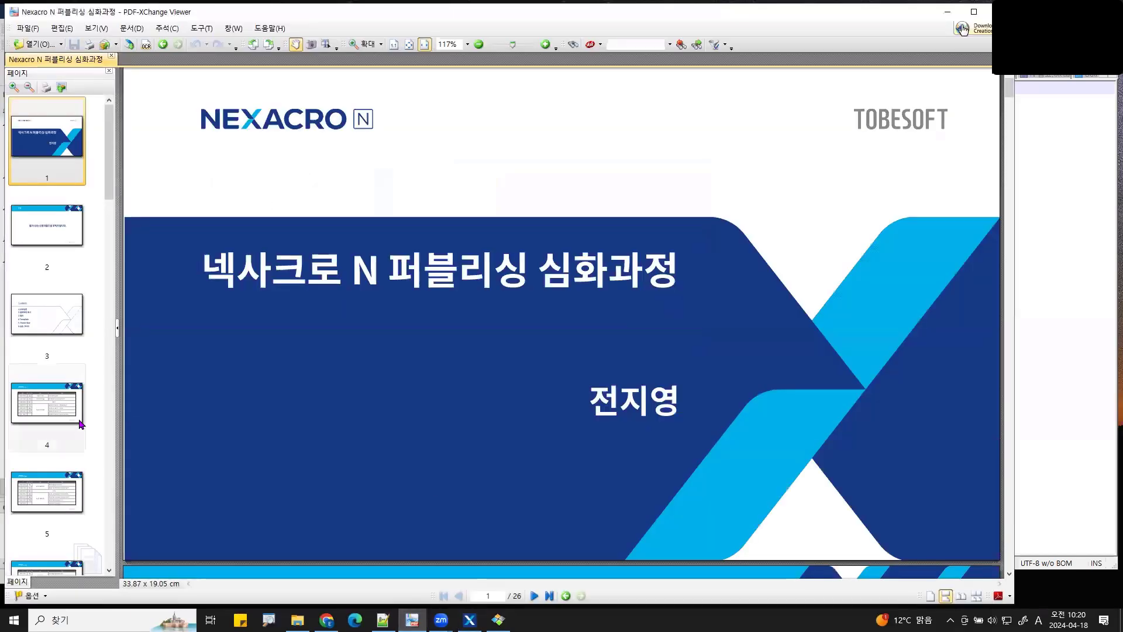
pyautogui.scroll(-5, 79, 421)
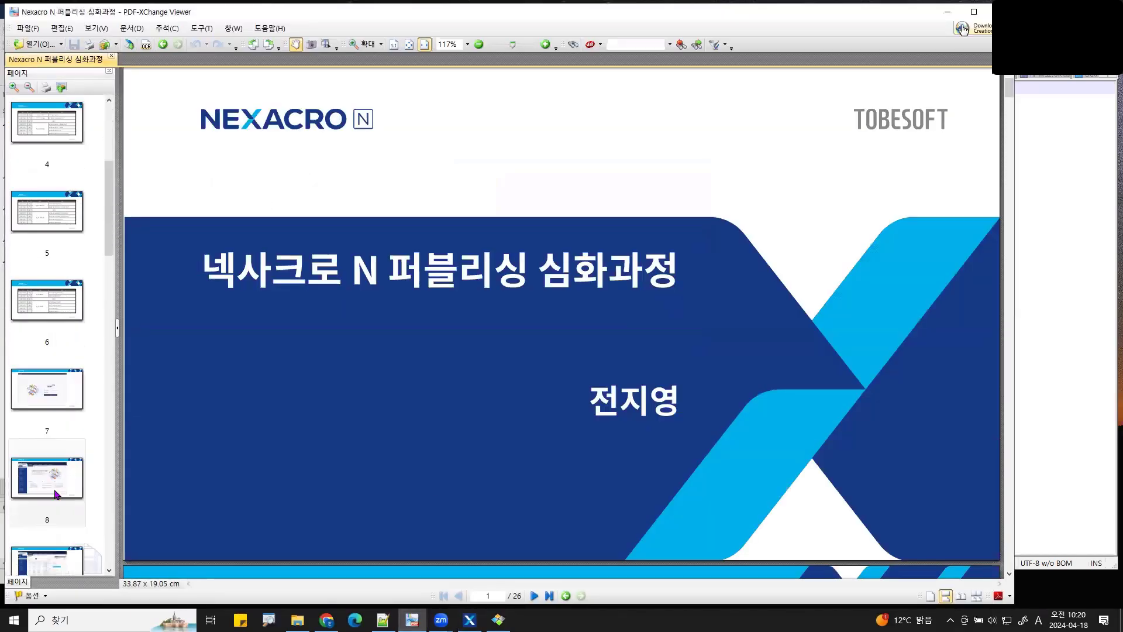
pyautogui.scroll(-4, 56, 495)
pyautogui.click(71, 377)
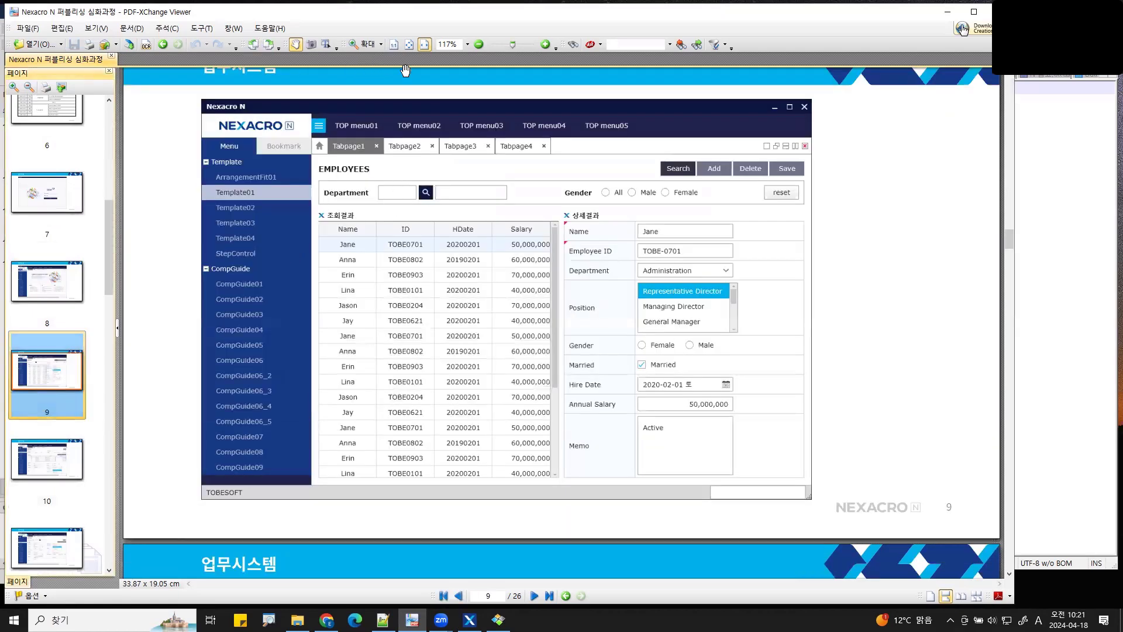
pyautogui.click(545, 44)
# - Mark page 9's NEXACRO logo, EMPLOYEES and 상세결과 headings and top bar, then go to page 8
pyautogui.moveTo(404, 158); pyautogui.dragTo(419, 184)
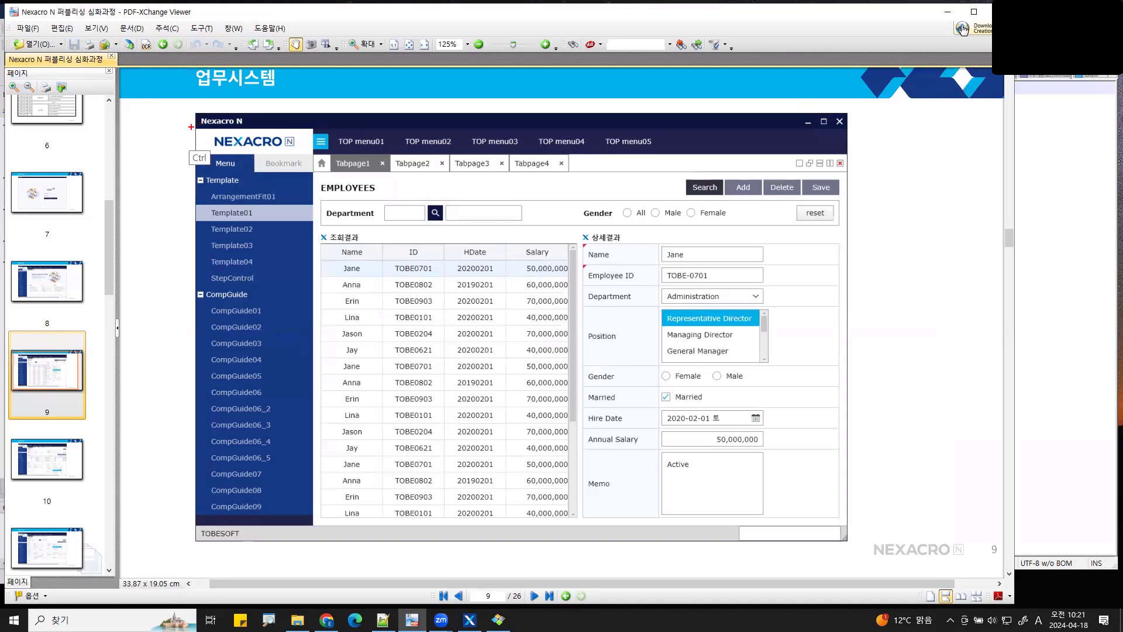
pyautogui.moveTo(192, 128); pyautogui.dragTo(312, 153)
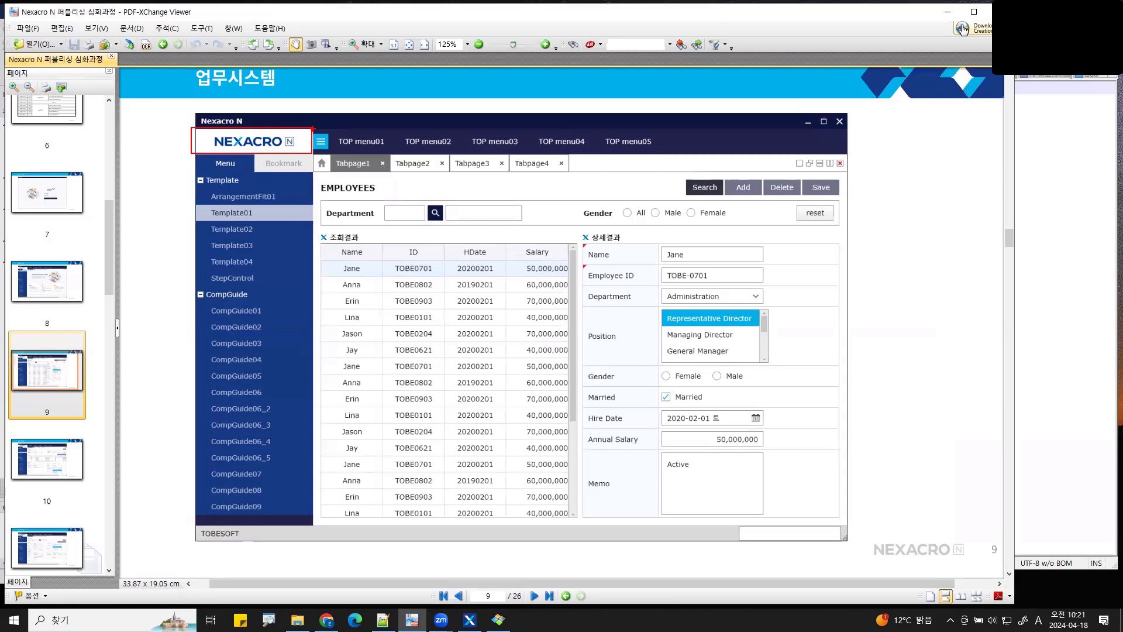
pyautogui.moveTo(395, 165)
pyautogui.mouseDown()
pyautogui.moveTo(314, 190)
pyautogui.moveTo(392, 201)
pyautogui.moveTo(395, 172)
pyautogui.mouseUp()
pyautogui.moveTo(636, 231)
pyautogui.mouseDown()
pyautogui.moveTo(627, 249)
pyautogui.moveTo(634, 232)
pyautogui.mouseUp()
pyautogui.moveTo(382, 217)
pyautogui.mouseDown()
pyautogui.moveTo(357, 202)
pyautogui.moveTo(351, 233)
pyautogui.moveTo(363, 206)
pyautogui.mouseUp()
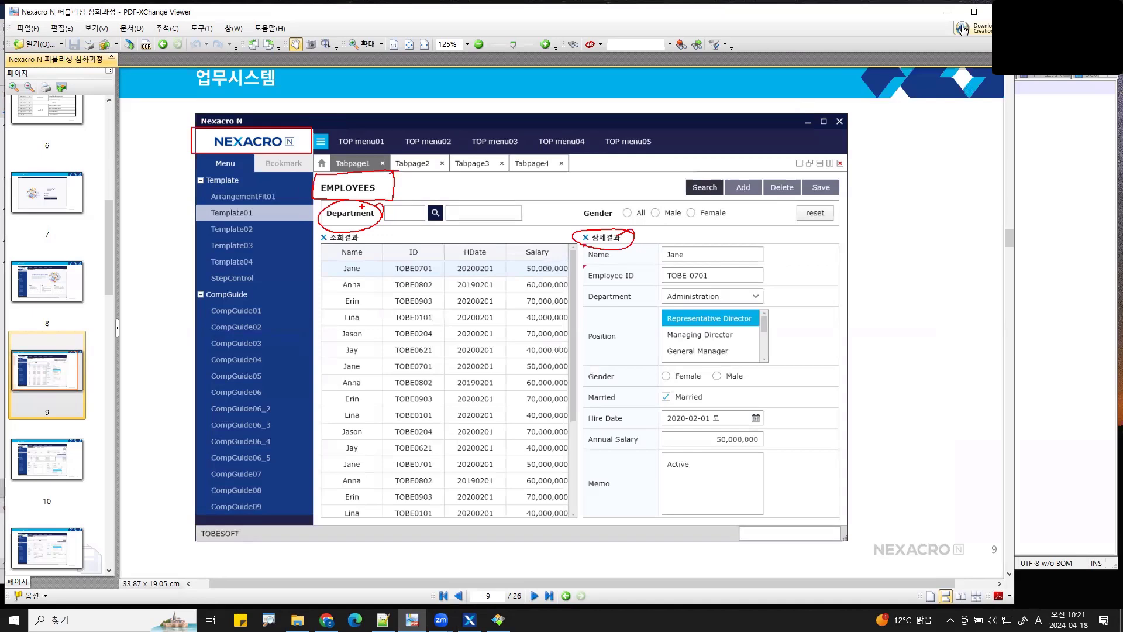
pyautogui.moveTo(677, 139)
pyautogui.mouseDown()
pyautogui.moveTo(938, 146)
pyautogui.moveTo(916, 121)
pyautogui.moveTo(683, 116)
pyautogui.moveTo(675, 139)
pyautogui.mouseUp()
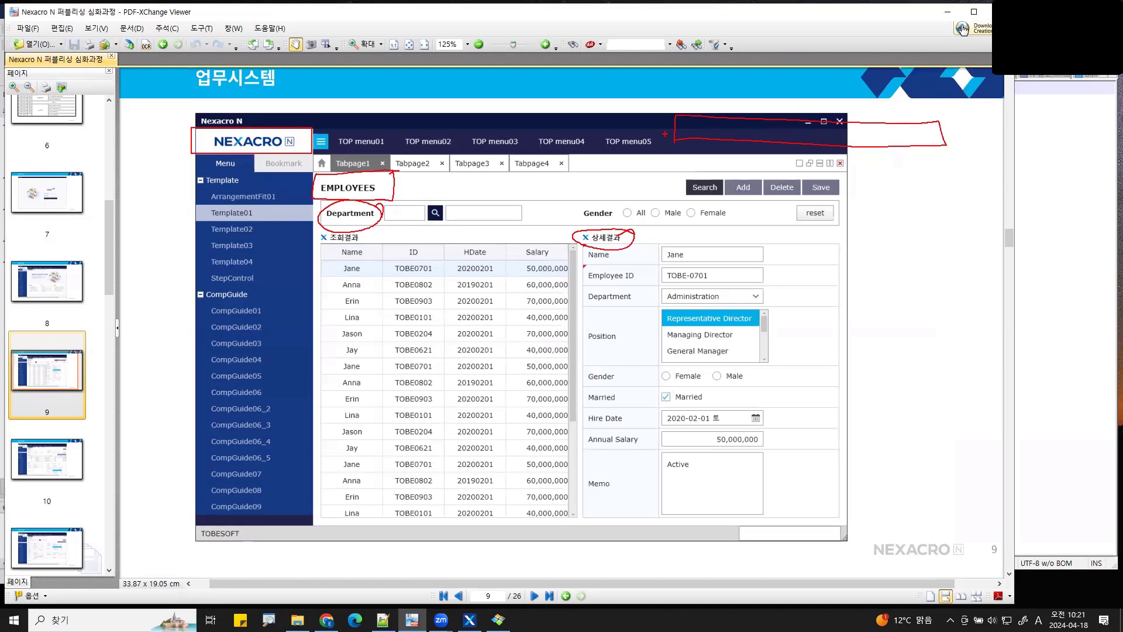
pyautogui.press('Escape')
pyautogui.click(68, 290)
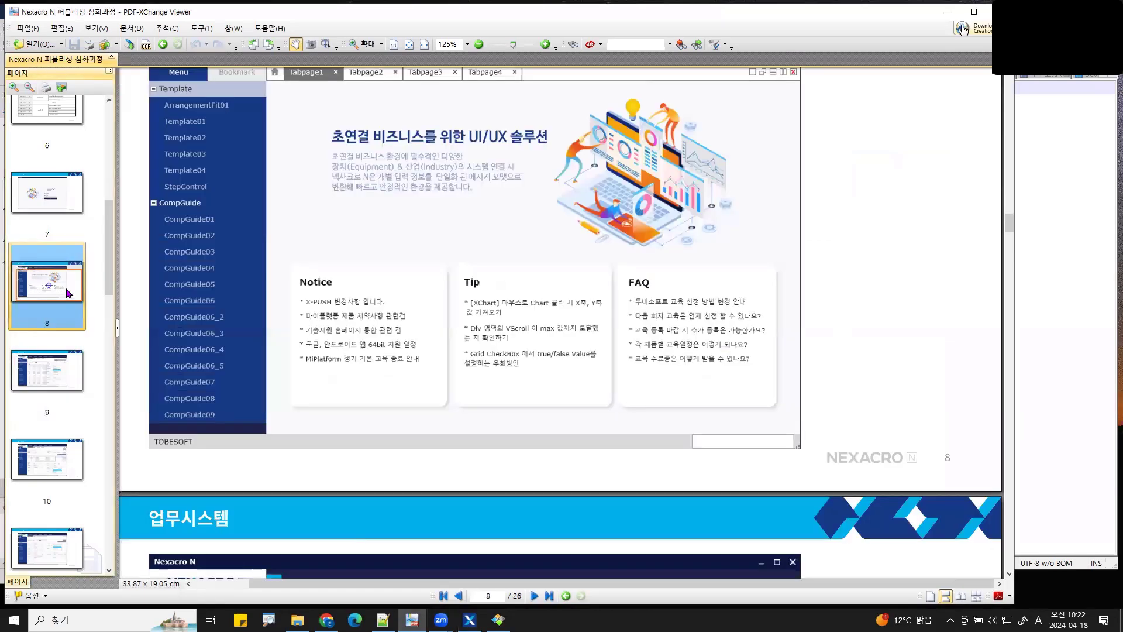
# - Zoom page 8 to 150%, box its Korean description text, then return to Nexacro Studio
pyautogui.moveTo(310, 221); pyautogui.dragTo(302, 342)
pyautogui.scroll(3, 341, 344)
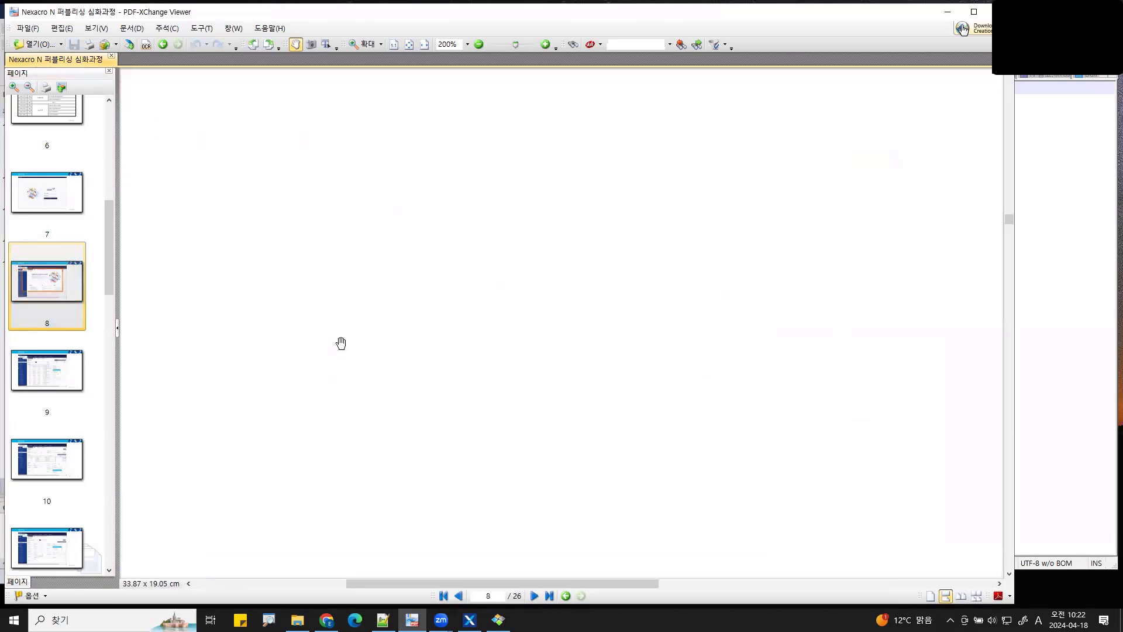
pyautogui.scroll(-2, 341, 336)
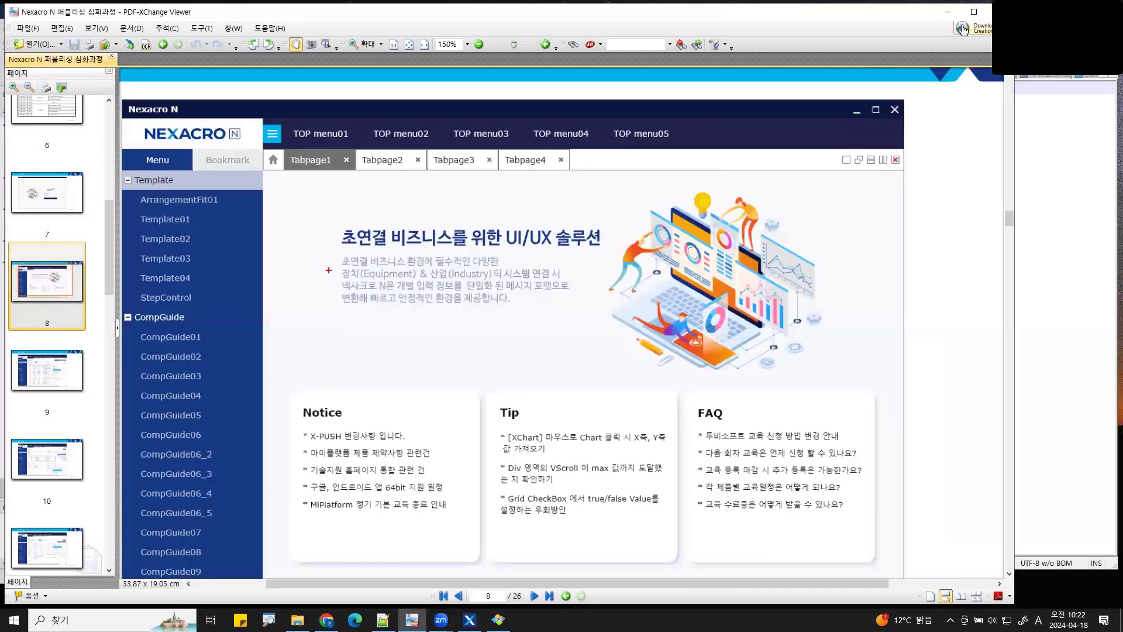
pyautogui.moveTo(335, 249)
pyautogui.mouseDown()
pyautogui.moveTo(441, 298)
pyautogui.moveTo(583, 330)
pyautogui.moveTo(581, 311)
pyautogui.mouseUp()
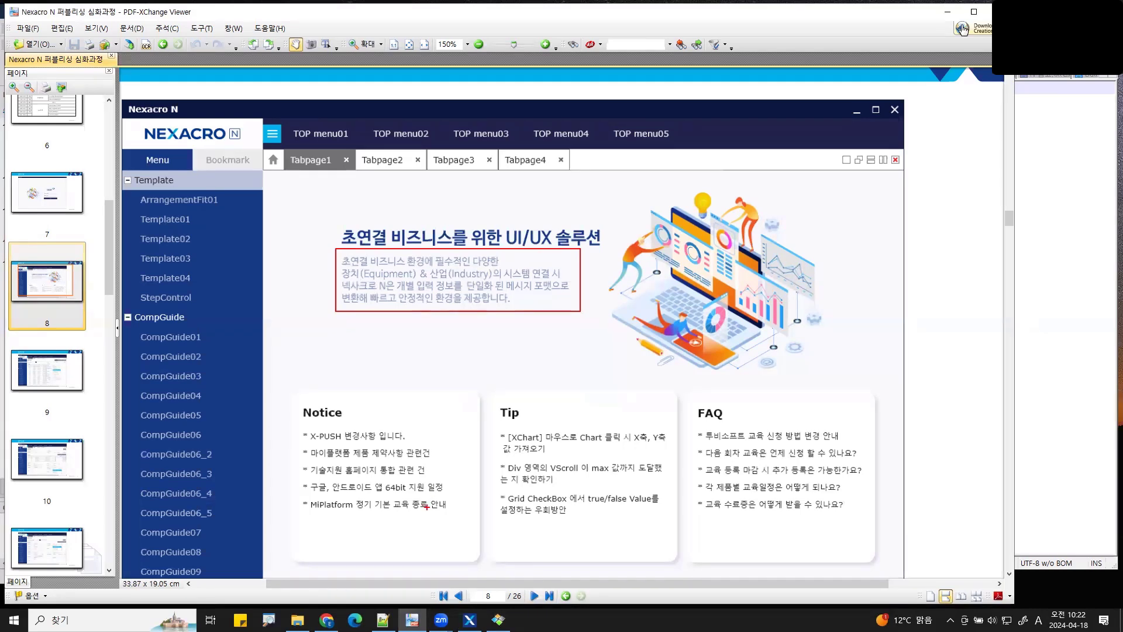
pyautogui.press('Escape')
pyautogui.click(470, 620)
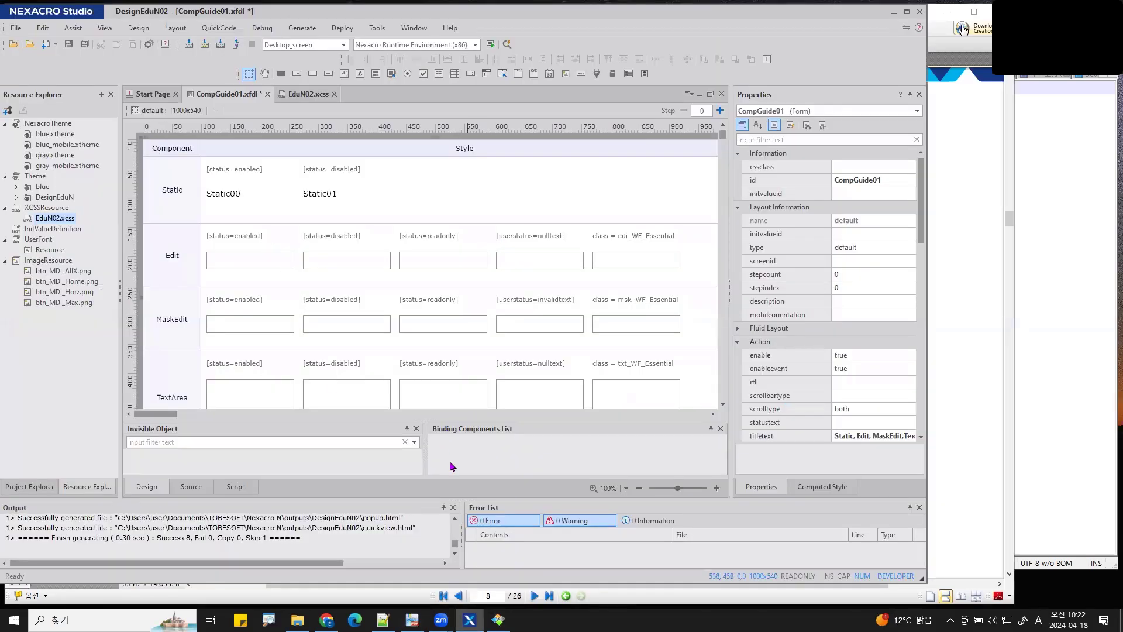
# - Lower the Output and Invisible Object splitters, highlight the Static row, and select the Style header
pyautogui.moveTo(460, 501); pyautogui.dragTo(460, 519)
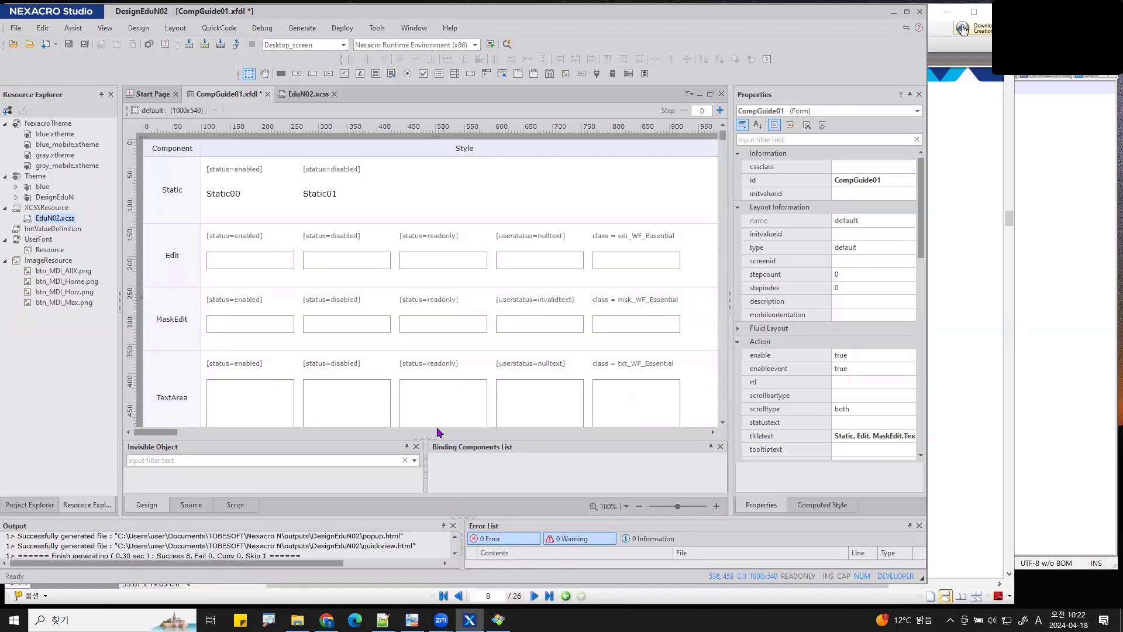
pyautogui.moveTo(419, 438); pyautogui.dragTo(419, 457)
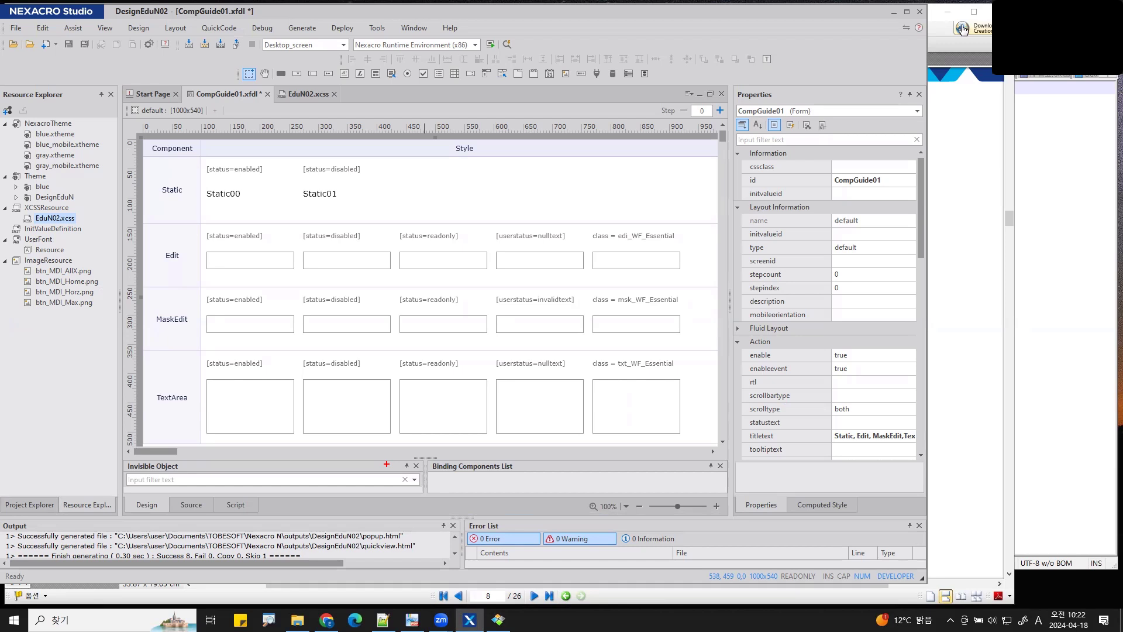
pyautogui.moveTo(495, 159); pyautogui.dragTo(467, 174)
pyautogui.moveTo(189, 153)
pyautogui.mouseDown()
pyautogui.moveTo(146, 171)
pyautogui.moveTo(202, 212)
pyautogui.moveTo(196, 169)
pyautogui.mouseUp()
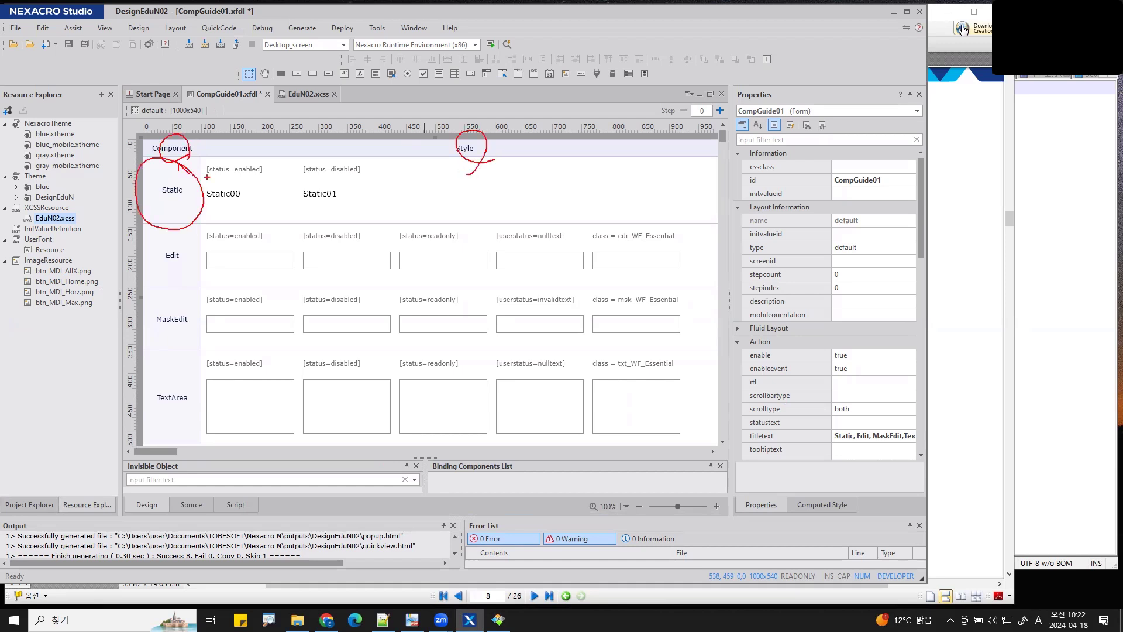
pyautogui.moveTo(203, 226)
pyautogui.mouseDown()
pyautogui.moveTo(642, 223)
pyautogui.moveTo(722, 153)
pyautogui.moveTo(202, 147)
pyautogui.moveTo(200, 224)
pyautogui.mouseUp()
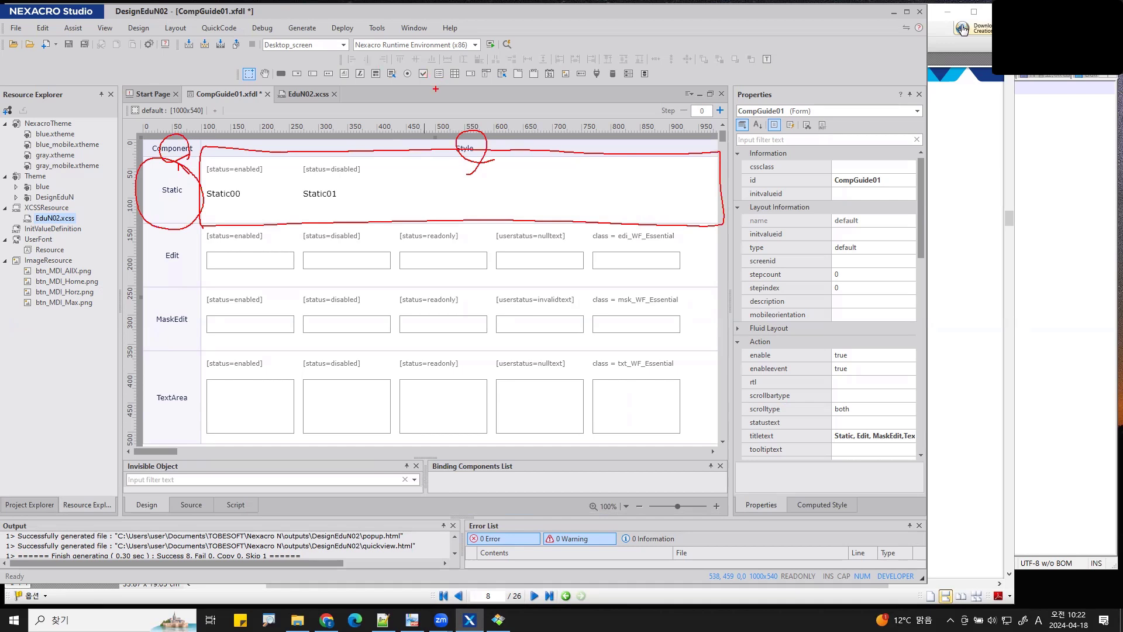
pyautogui.press('Escape')
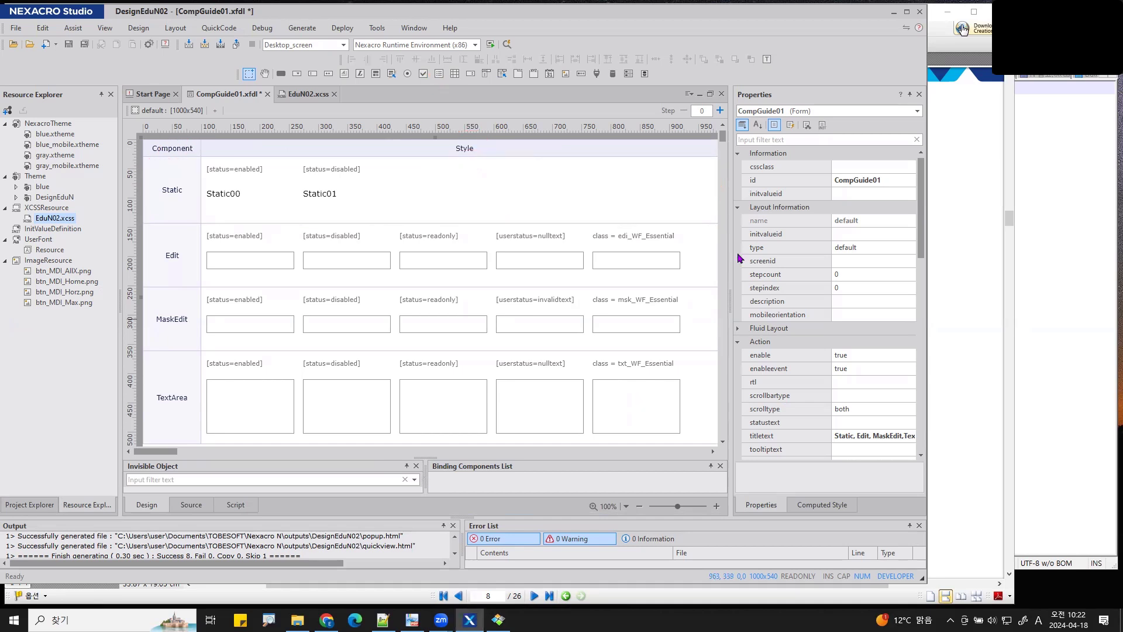
pyautogui.click(630, 151)
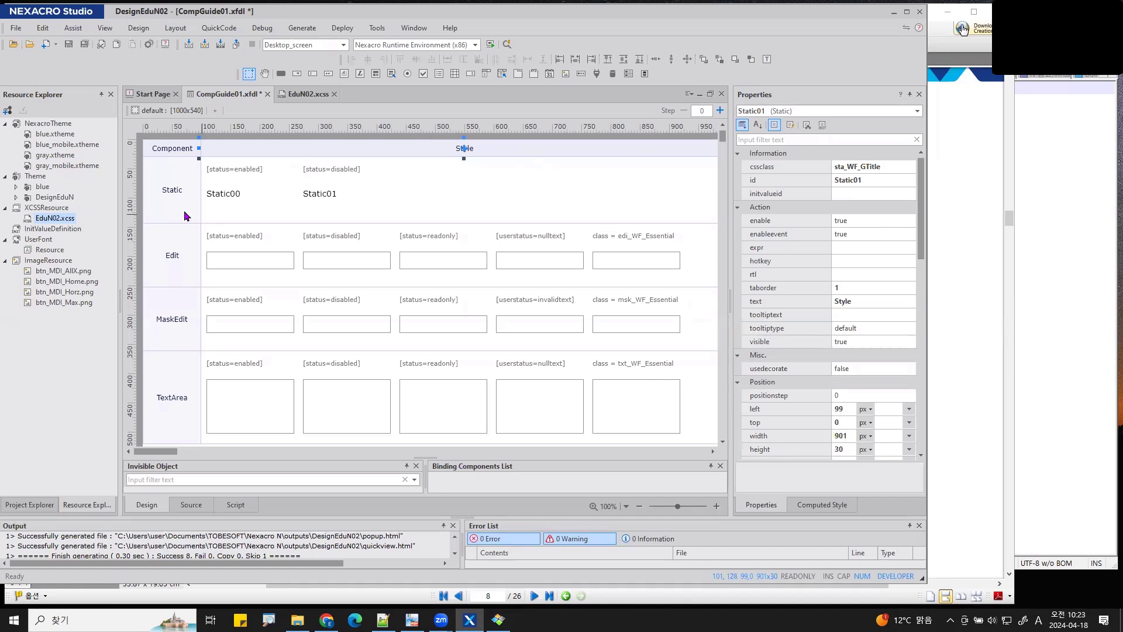
pyautogui.click(250, 260)
pyautogui.click(348, 259)
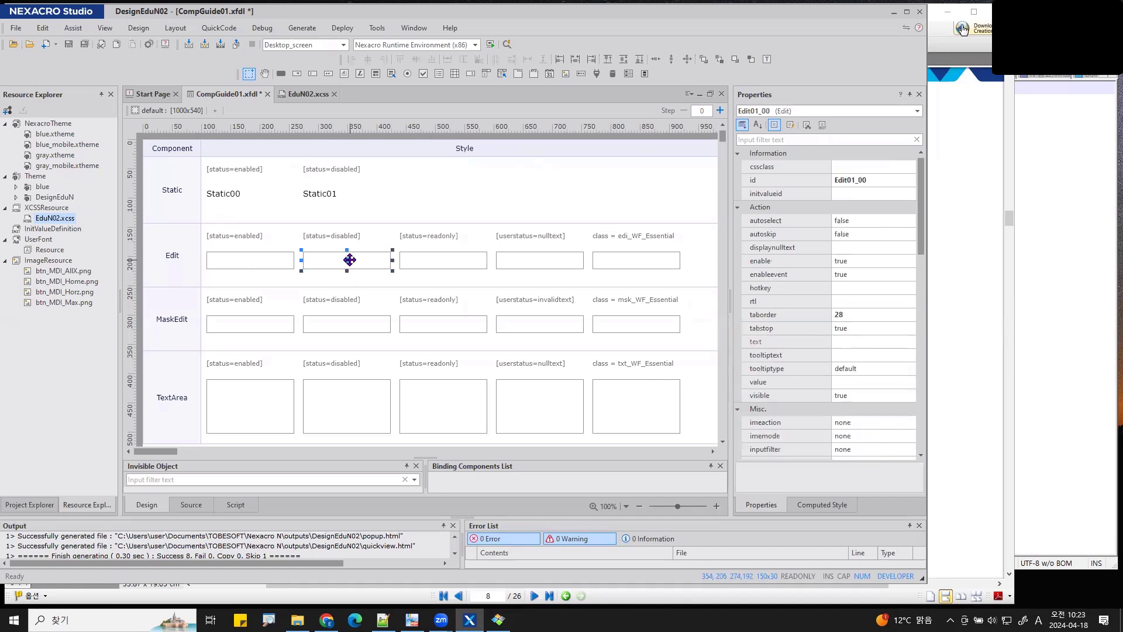
pyautogui.click(440, 260)
pyautogui.click(377, 150)
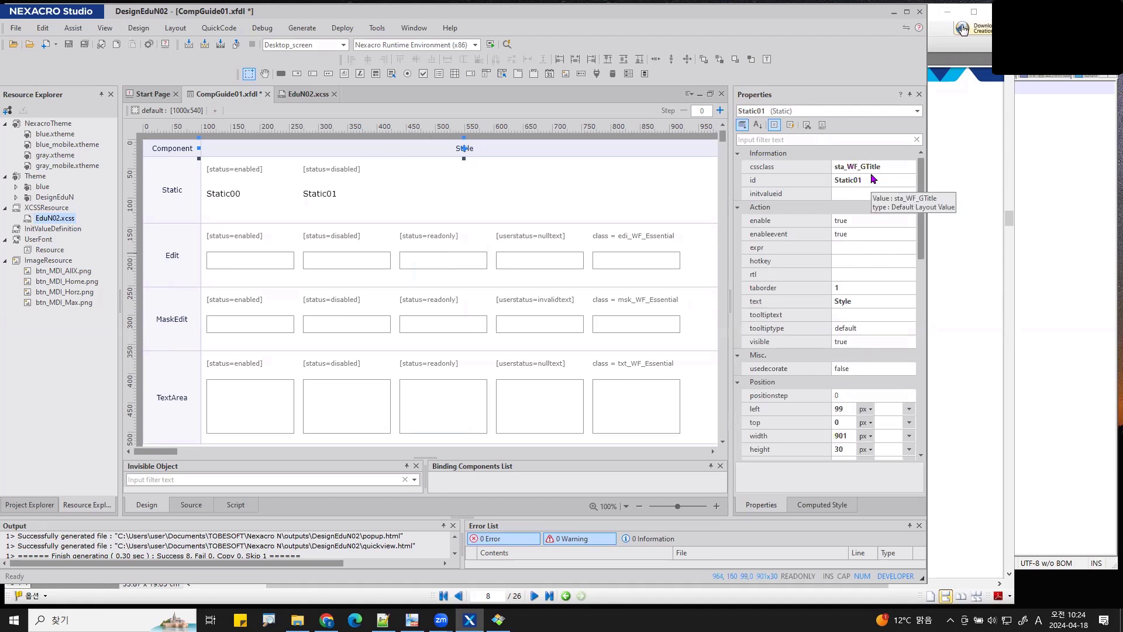
pyautogui.click(515, 139)
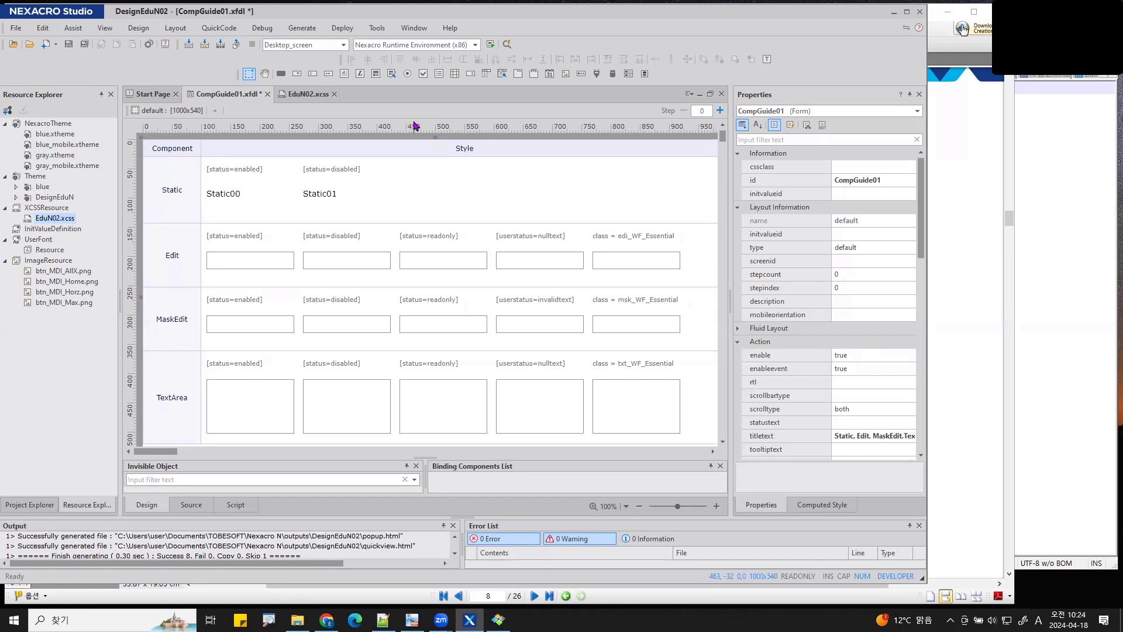
# - Draw Static10 in the Static row's empty space and check its properties
pyautogui.click(359, 73)
pyautogui.moveTo(418, 166)
pyautogui.mouseDown()
pyautogui.moveTo(430, 193)
pyautogui.moveTo(572, 216)
pyautogui.mouseUp()
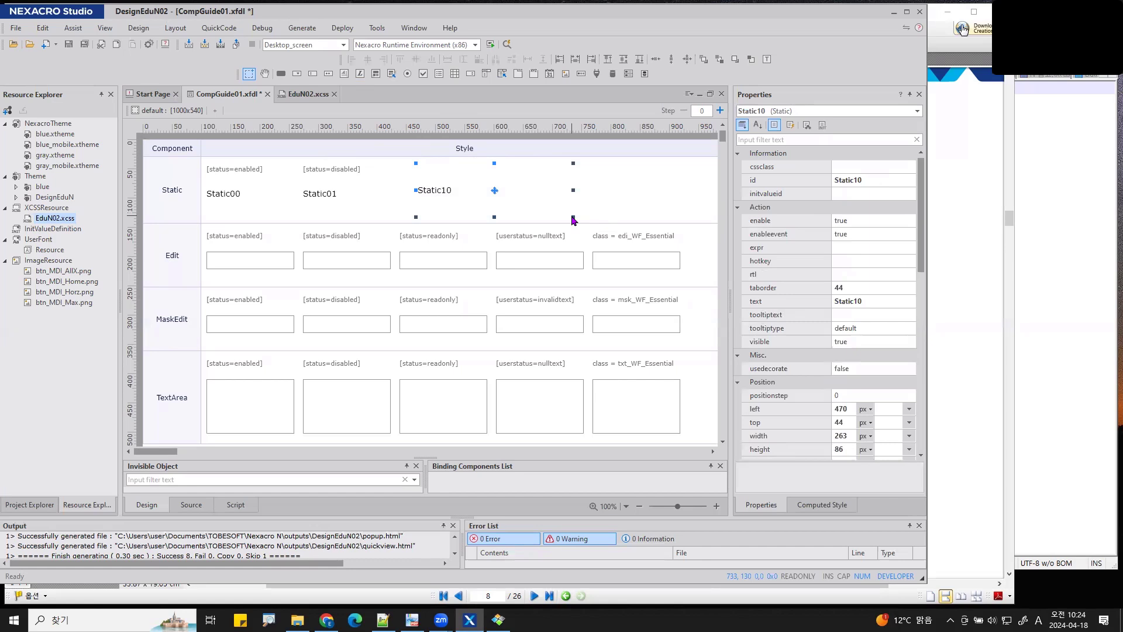
pyautogui.click(597, 191)
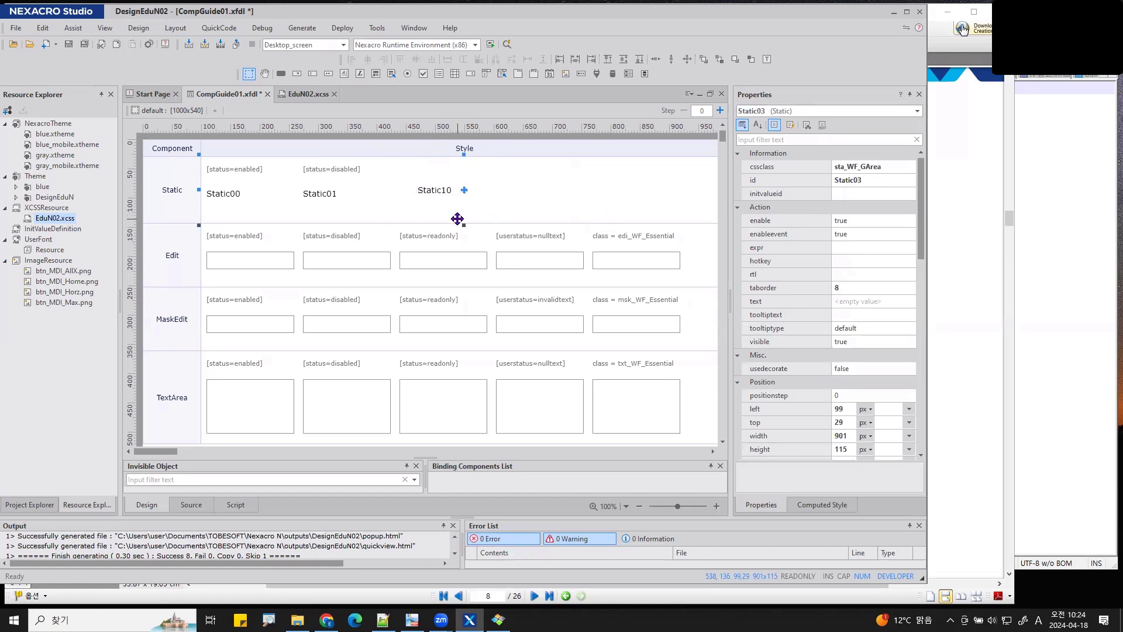
pyautogui.click(433, 190)
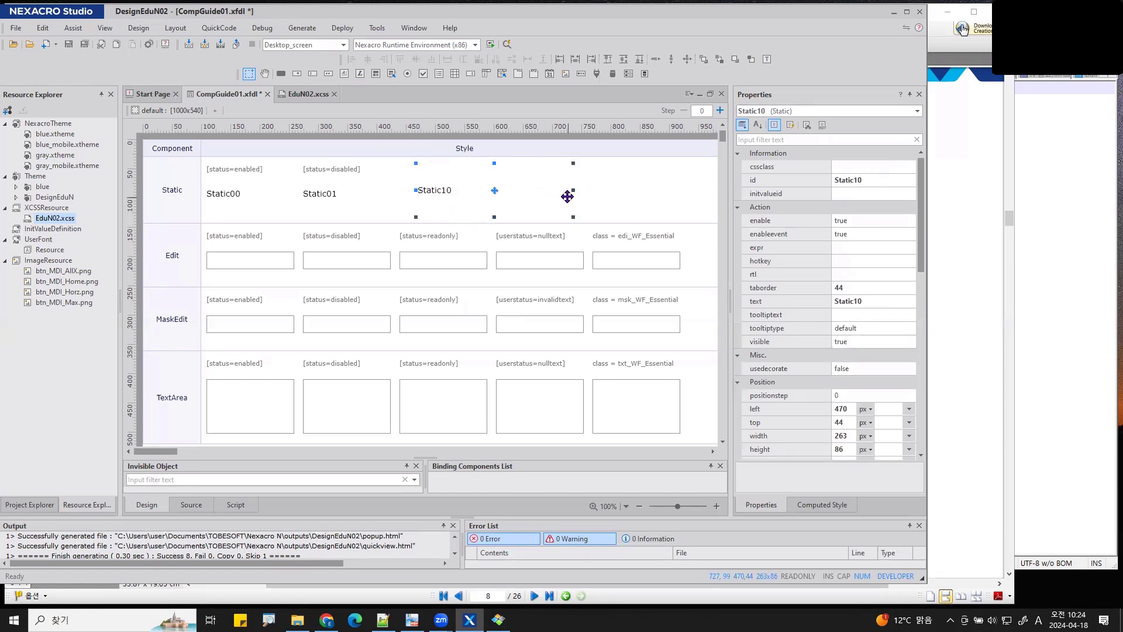
# - Compare properties of the Style header, the Static row label and the row's background area
pyautogui.click(407, 147)
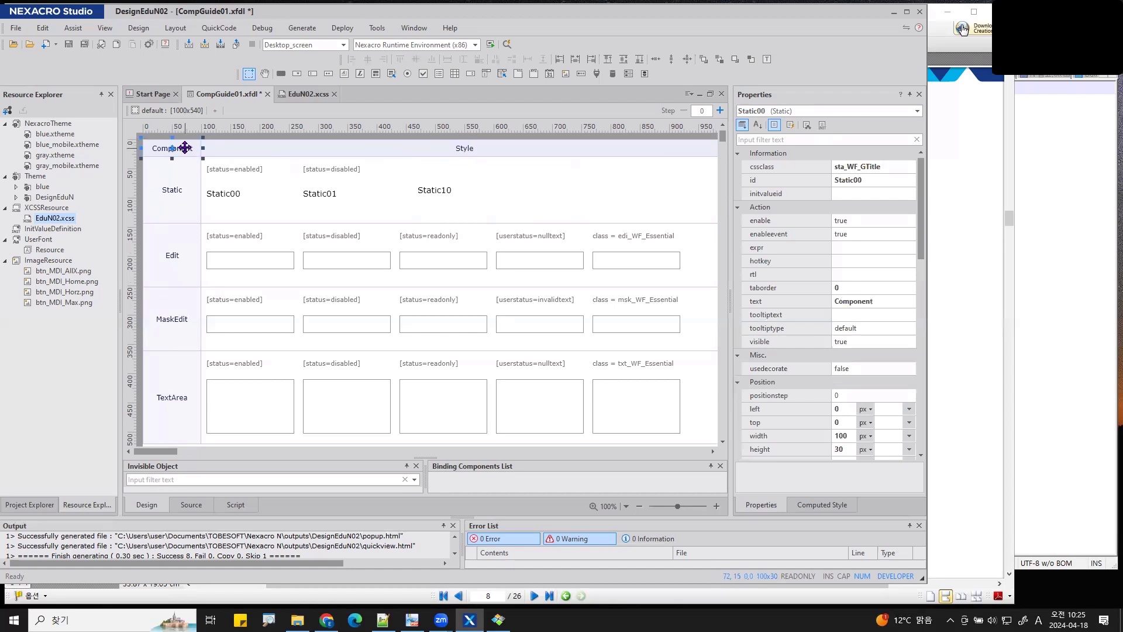
pyautogui.click(186, 191)
pyautogui.click(304, 219)
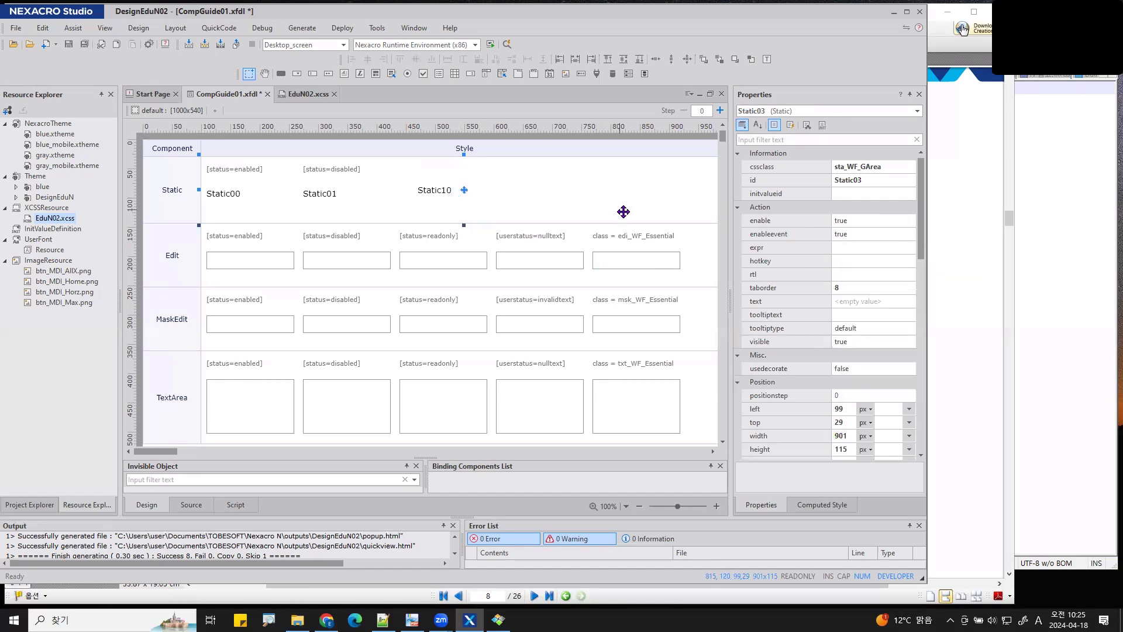
# - Copy sta_WF_GArea from the background area and apply it as Static10's cssclass
pyautogui.click(881, 167)
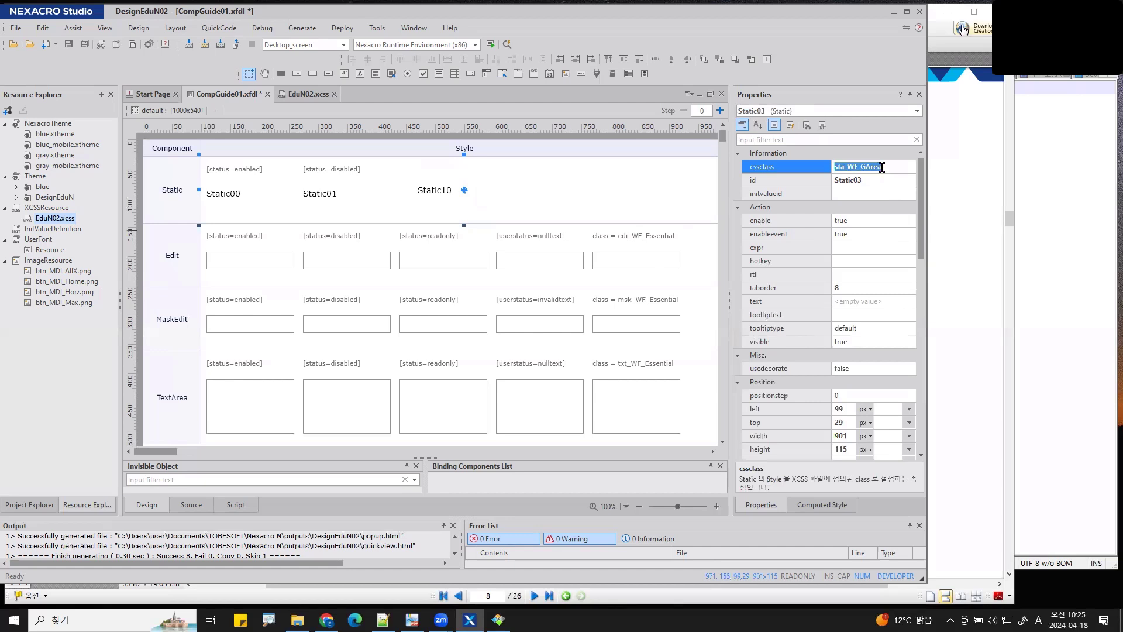
pyautogui.click(424, 191)
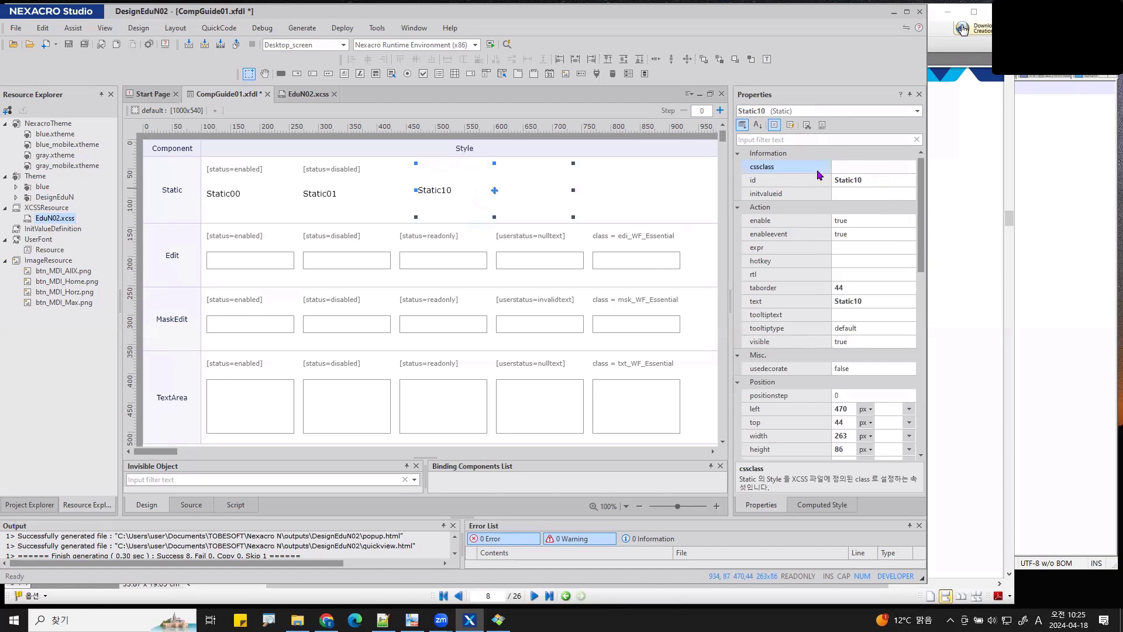
pyautogui.click(864, 167)
pyautogui.press('Return')
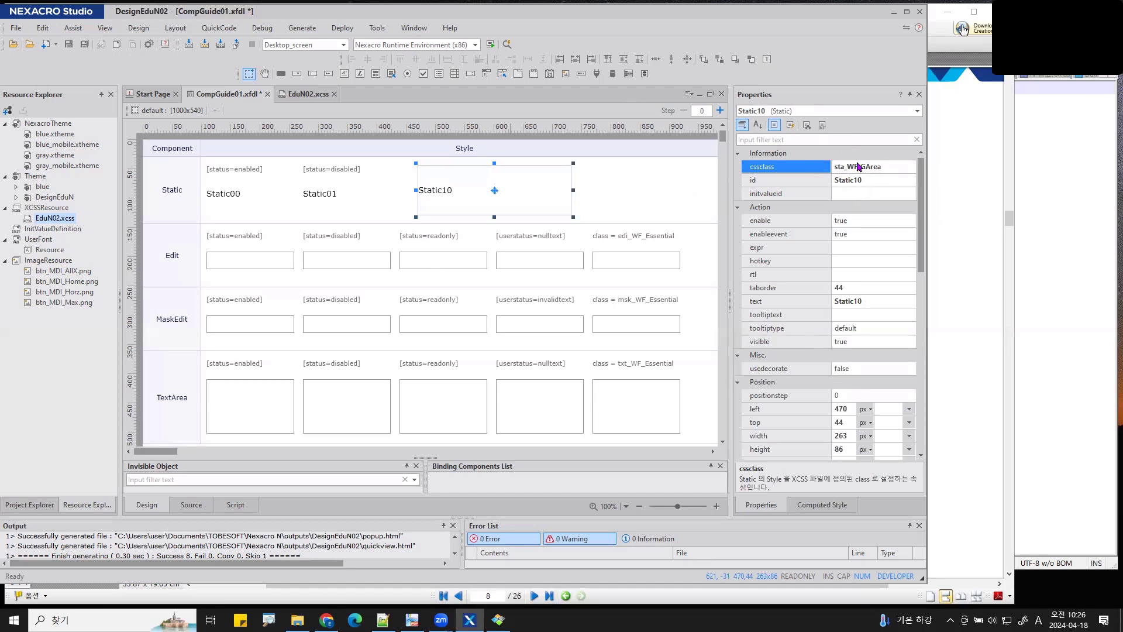
# - Set Static10's text to 투비소프트, then append it three more times so it overflows the box
pyautogui.doubleClick(504, 201)
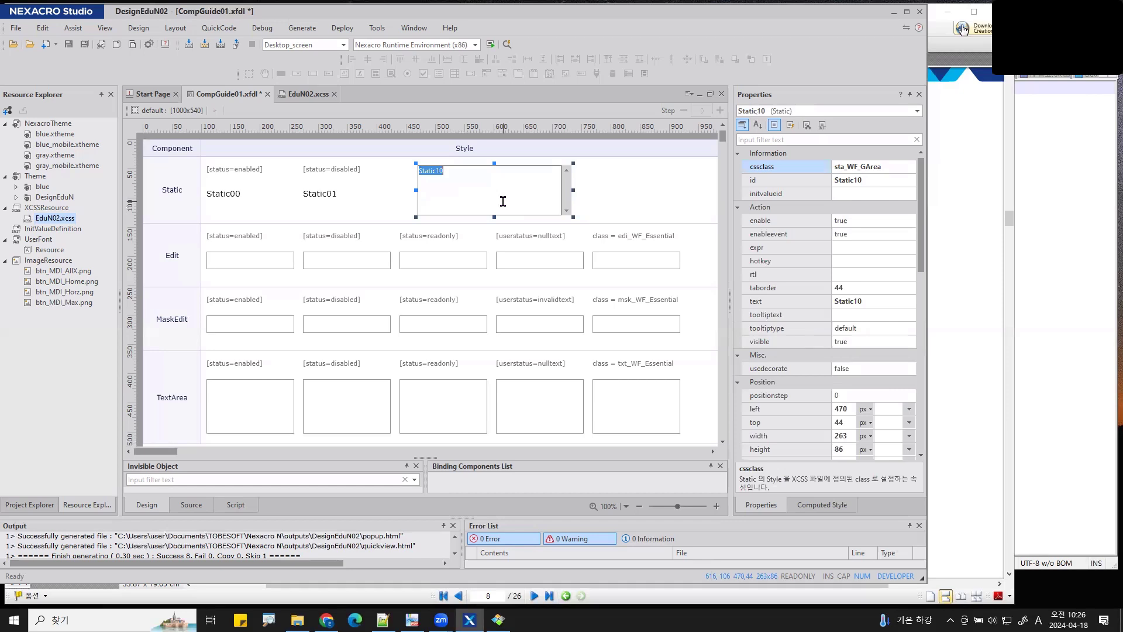
pyautogui.write('투비소프트')
pyautogui.press('Return')
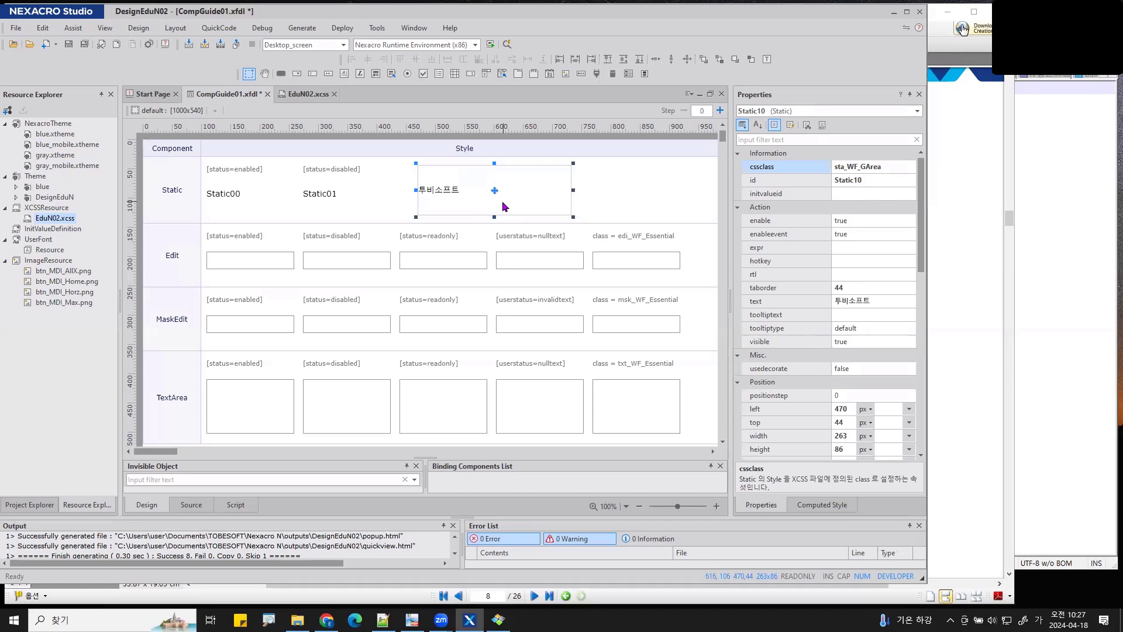
pyautogui.doubleClick(502, 201)
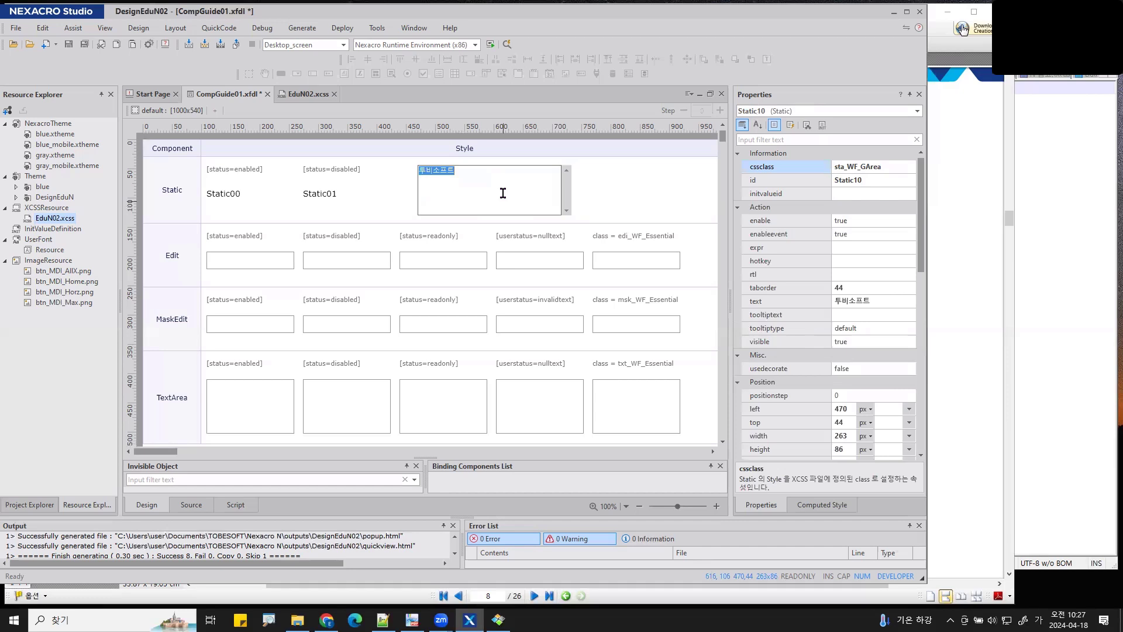
pyautogui.click(503, 193)
pyautogui.hotkey('ctrl', 'v')
pyautogui.hotkey('ctrl', 'v')
pyautogui.hotkey('ctrl', 'v')
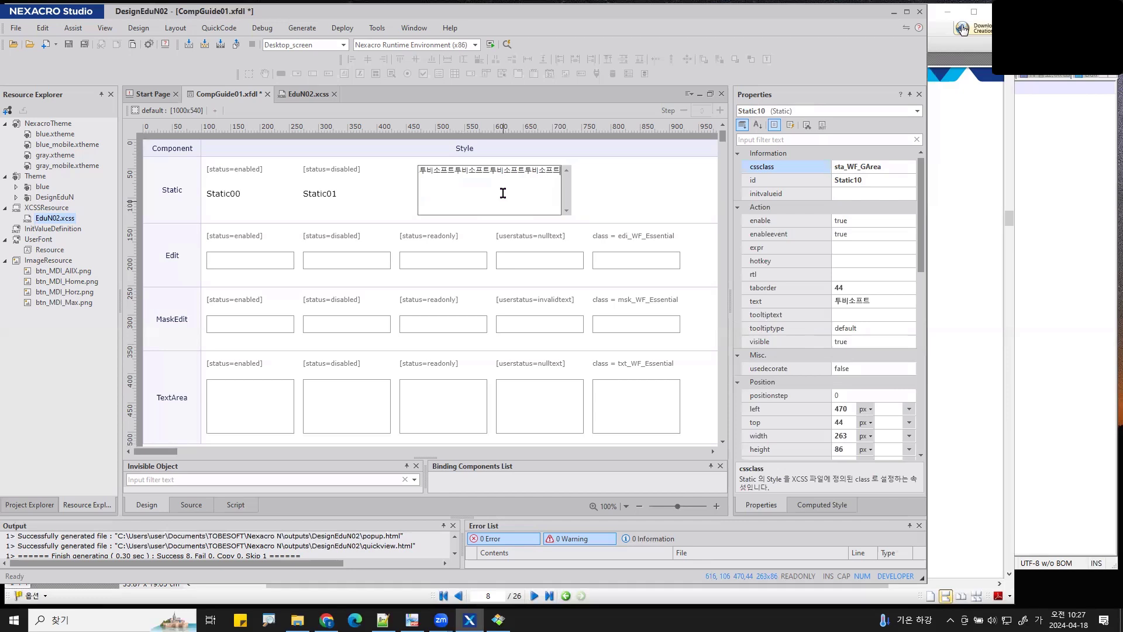
pyautogui.press('Return')
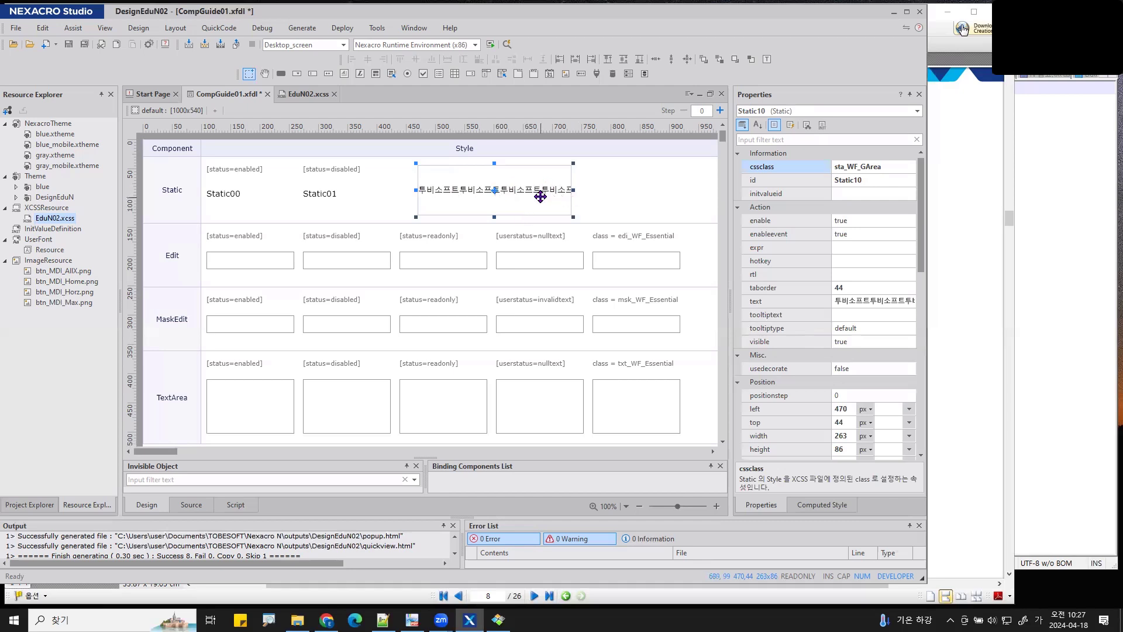
# - Open the DesignEduN theme and copy Static10's cssclass sta_WF_GArea from the form
pyautogui.click(66, 198)
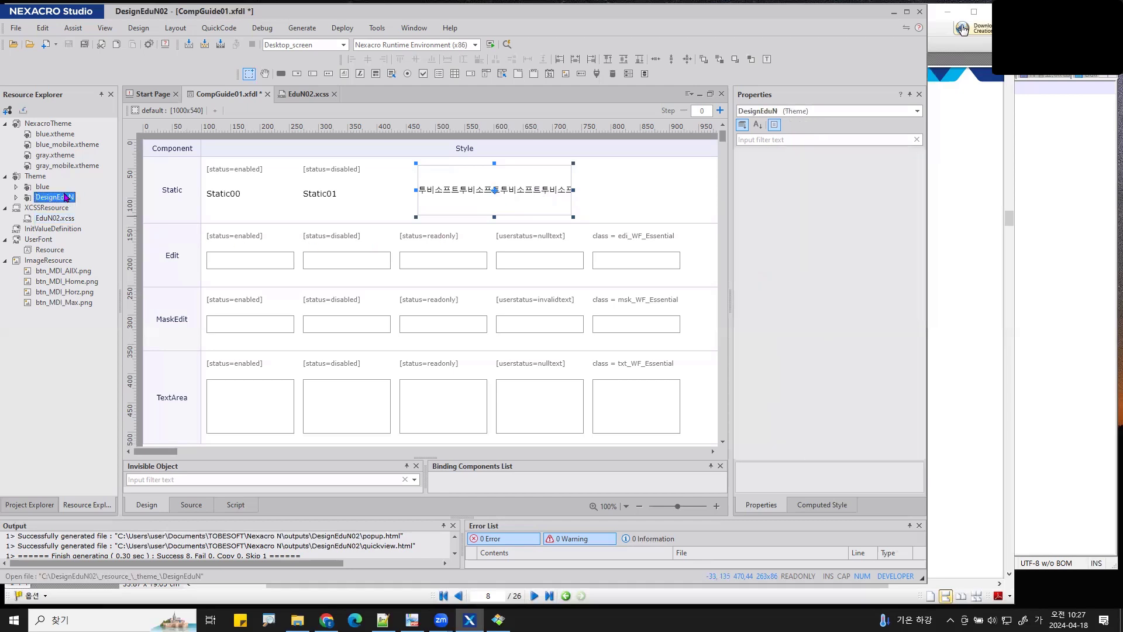
pyautogui.doubleClick(66, 197)
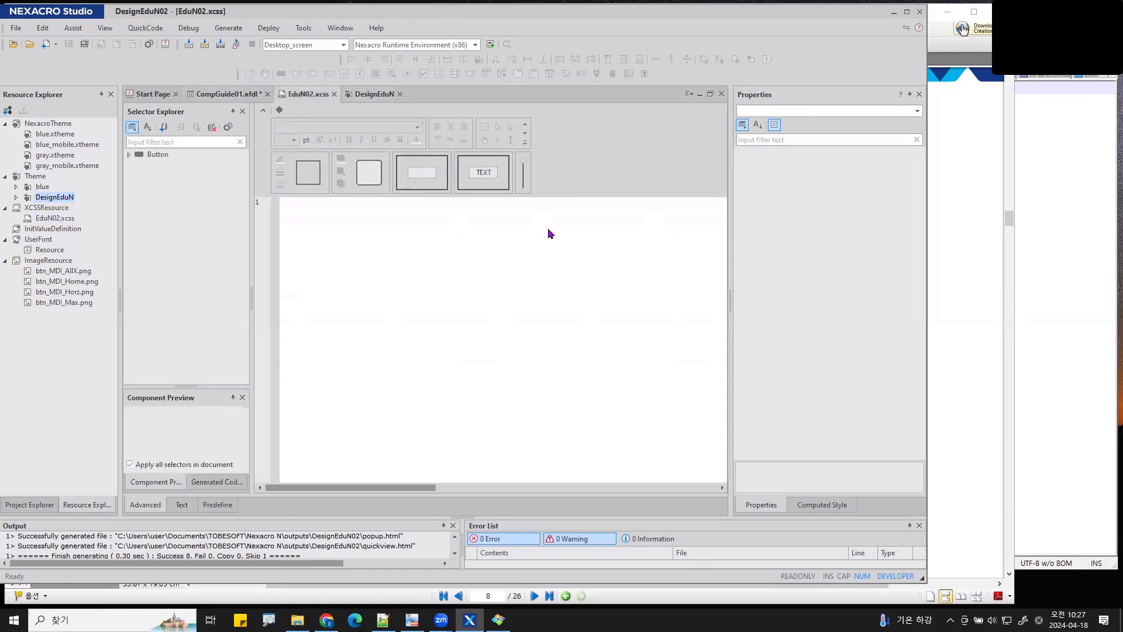
pyautogui.click(249, 95)
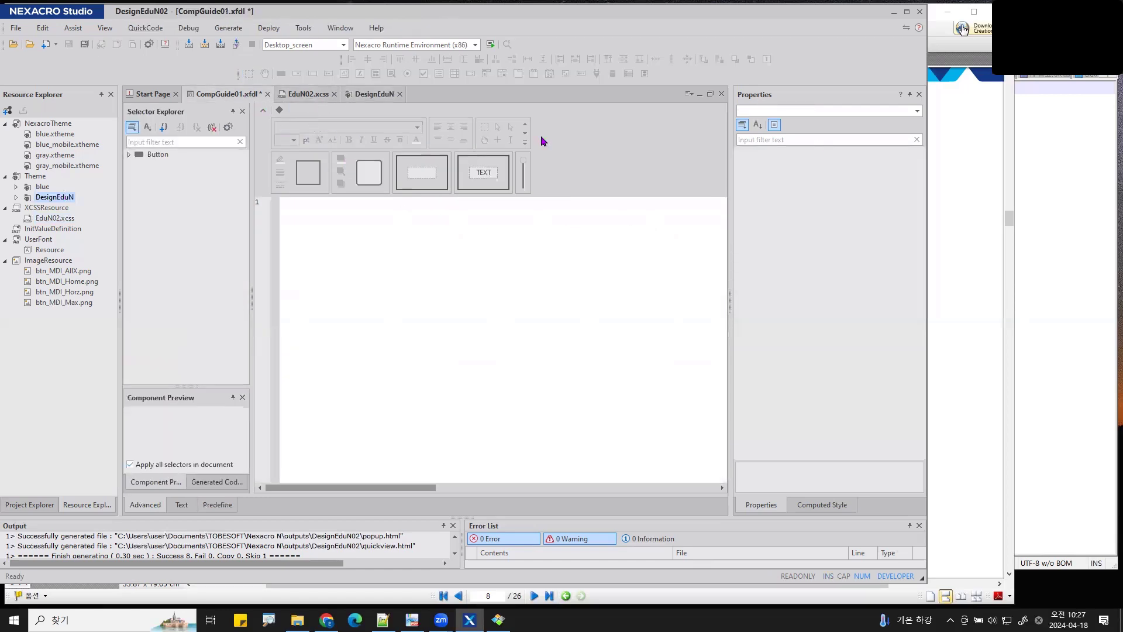
pyautogui.click(888, 165)
pyautogui.hotkey('ctrl', 'c')
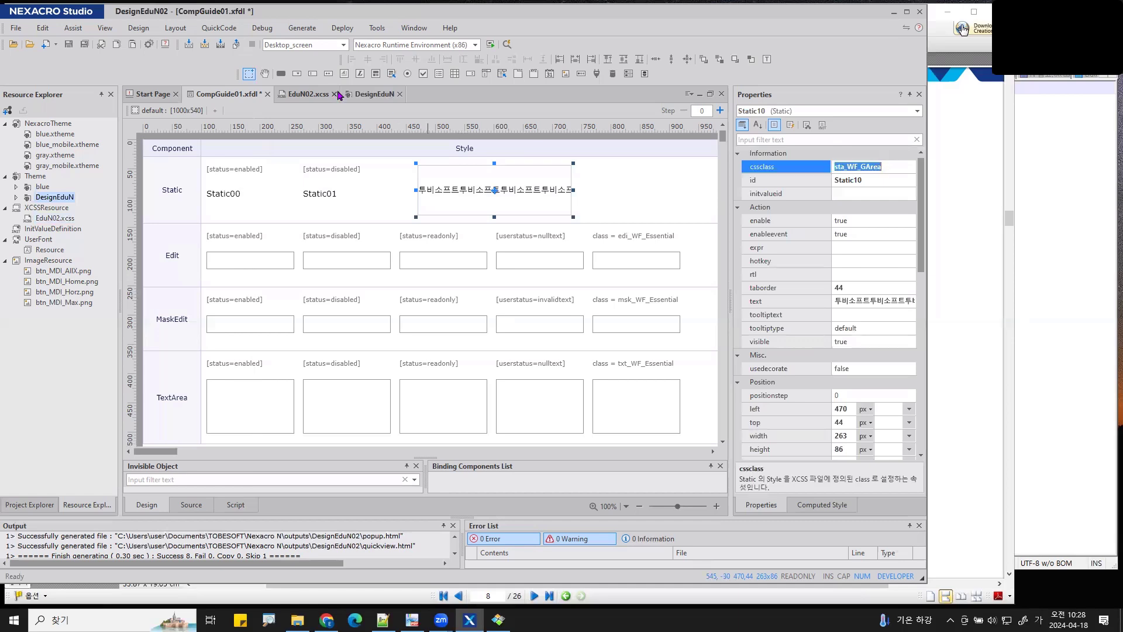
pyautogui.click(371, 94)
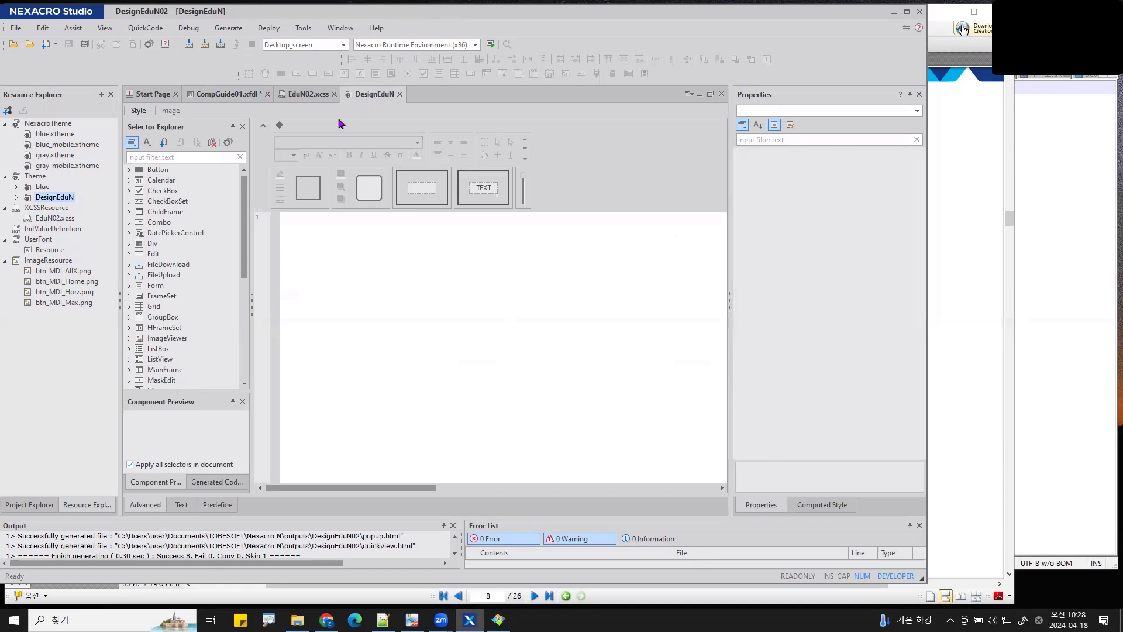
# - Filter the theme's selectors by sta_WF_GArea and select the .Static.sta_WF_GArea style
pyautogui.click(142, 157)
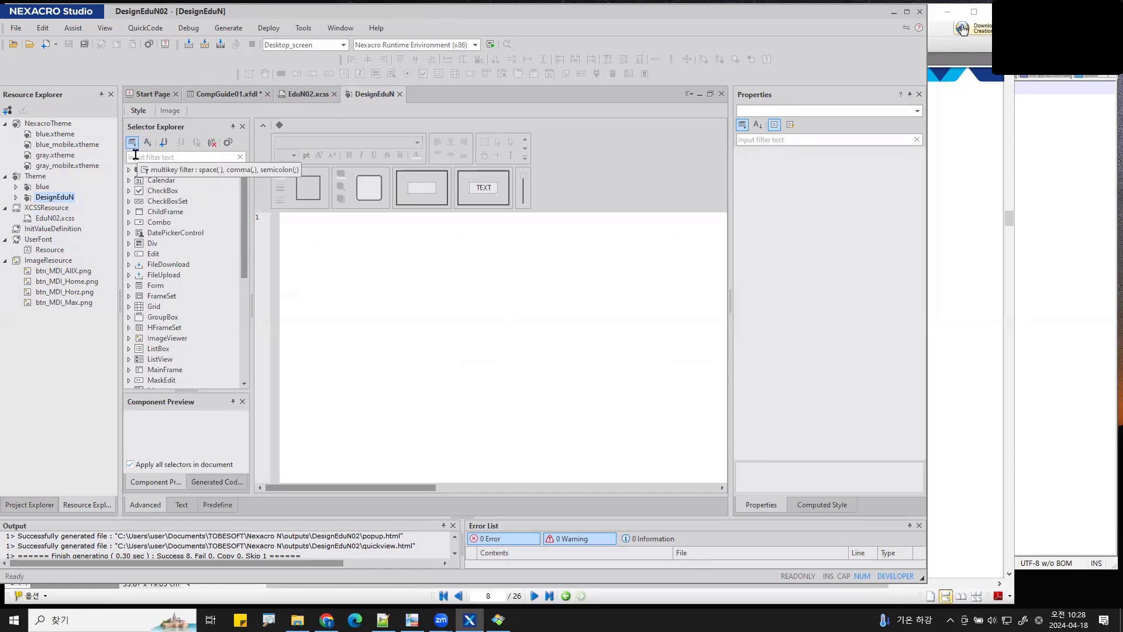
pyautogui.hotkey('ctrl', 'v')
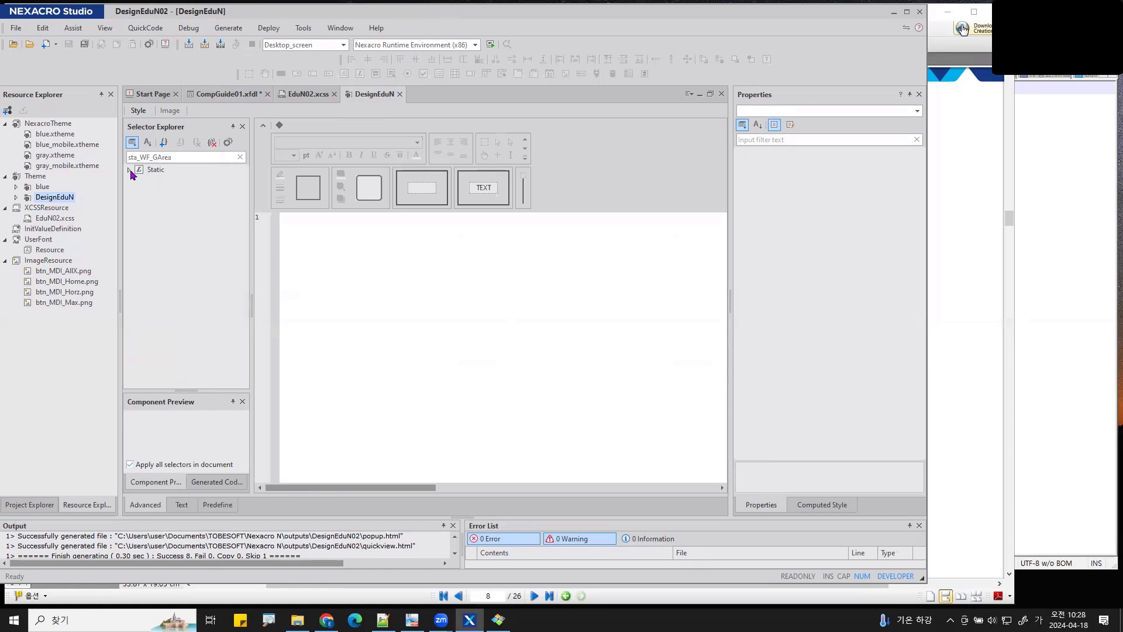
pyautogui.click(132, 170)
pyautogui.click(129, 170)
pyautogui.click(134, 181)
pyautogui.click(151, 192)
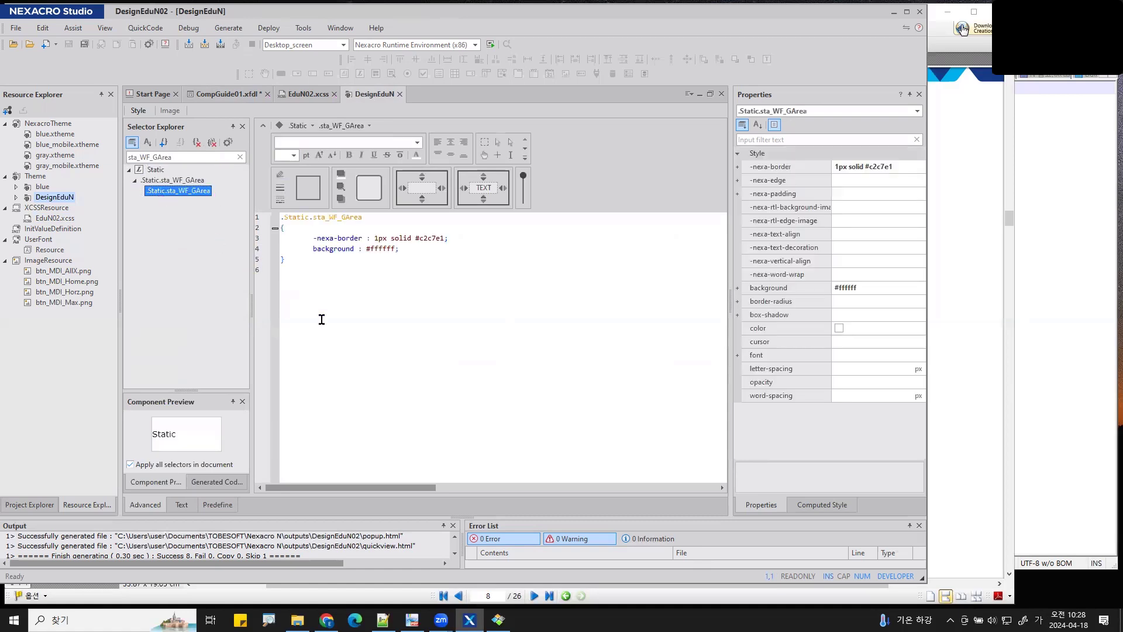
pyautogui.click(179, 506)
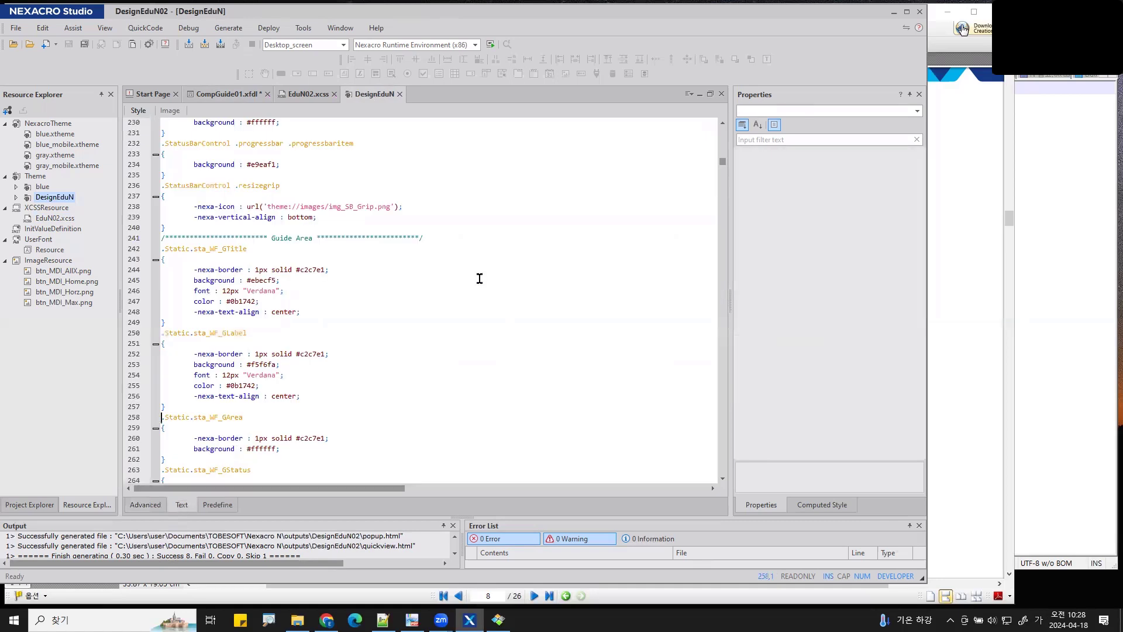
pyautogui.hotkey('ctrl', 'f')
pyautogui.hotkey('ctrl', 'v')
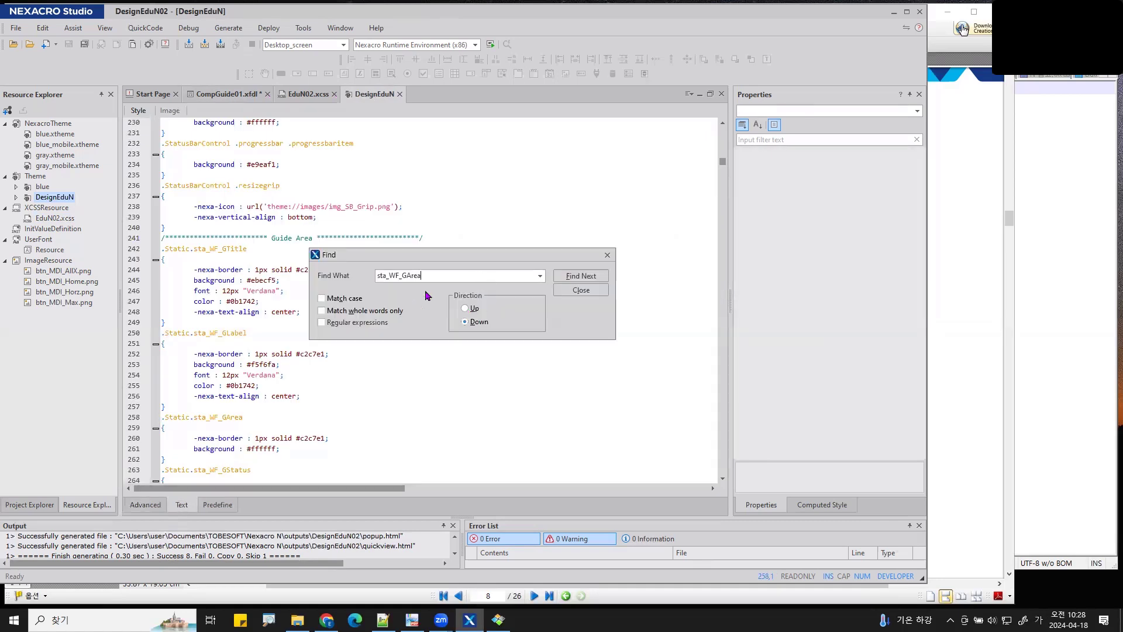
pyautogui.click(579, 277)
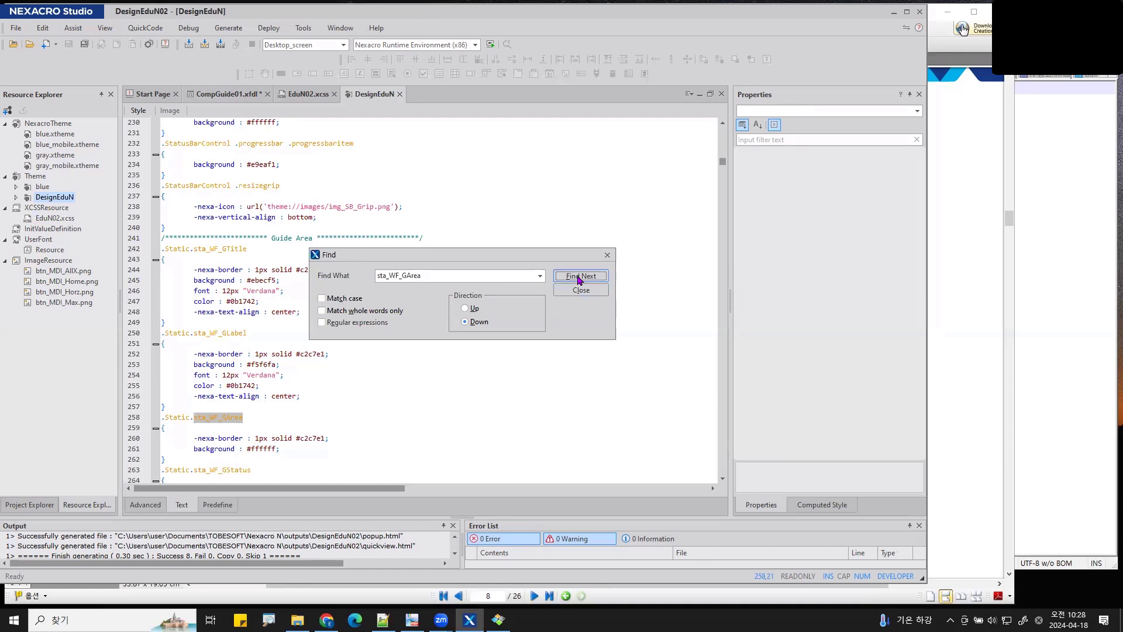
pyautogui.click(608, 256)
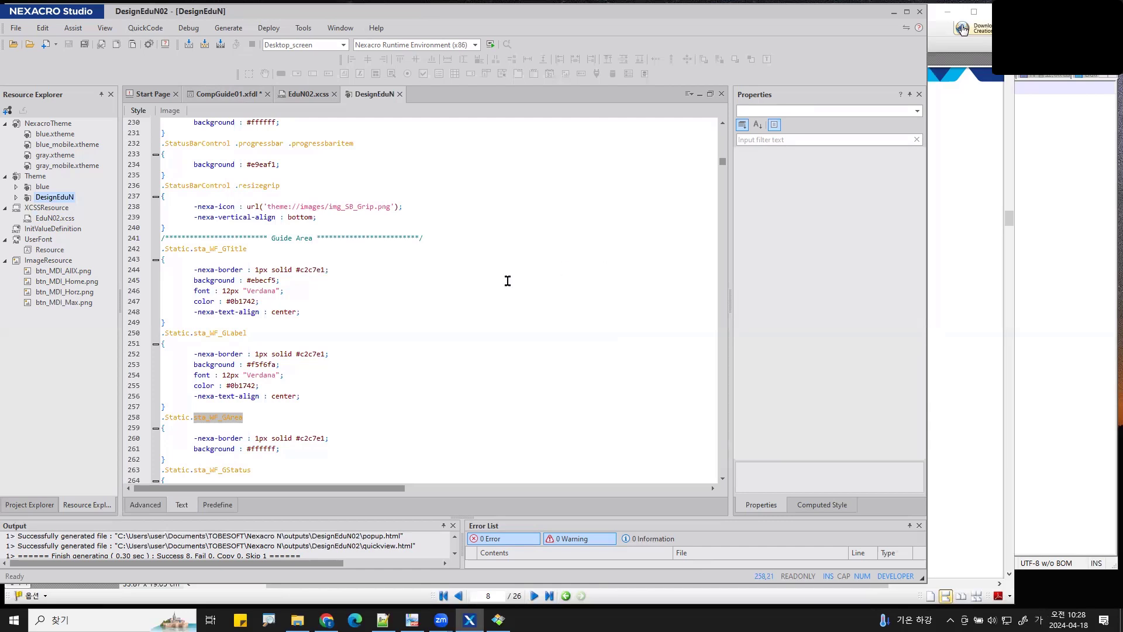
pyautogui.hotkey('ctrl', 'h')
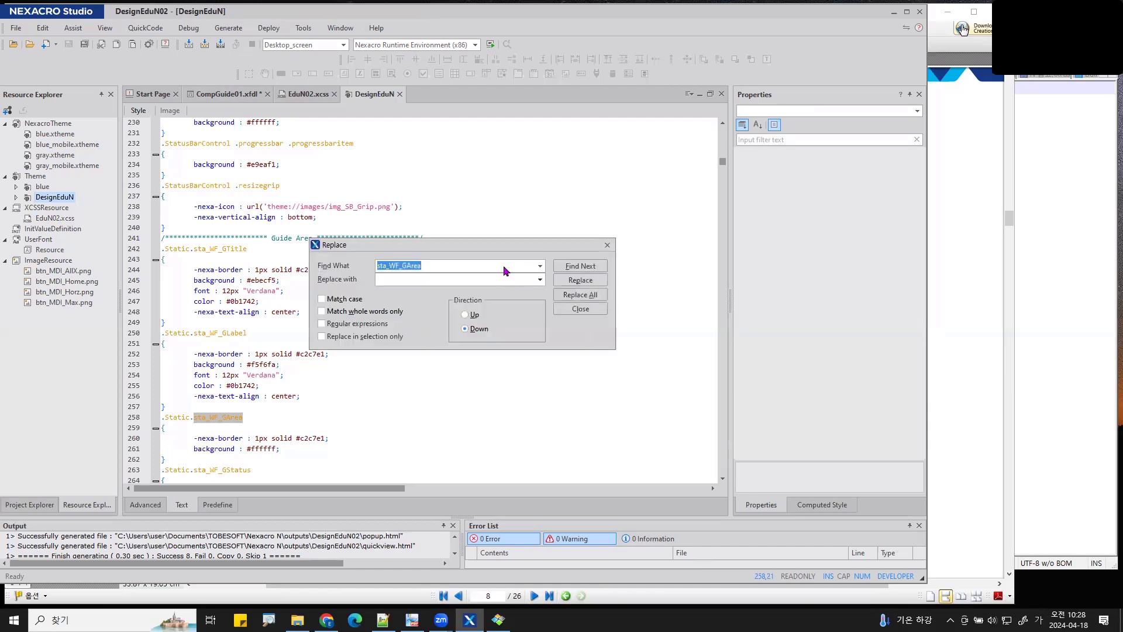
pyautogui.moveTo(507, 248); pyautogui.dragTo(563, 210)
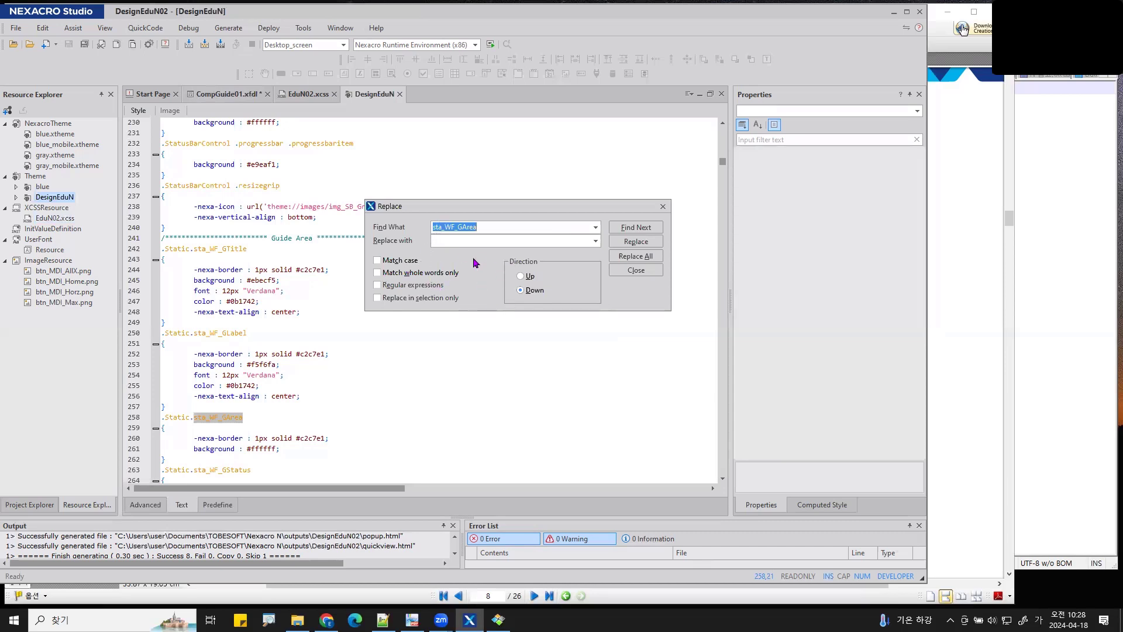
pyautogui.click(663, 207)
pyautogui.click(145, 505)
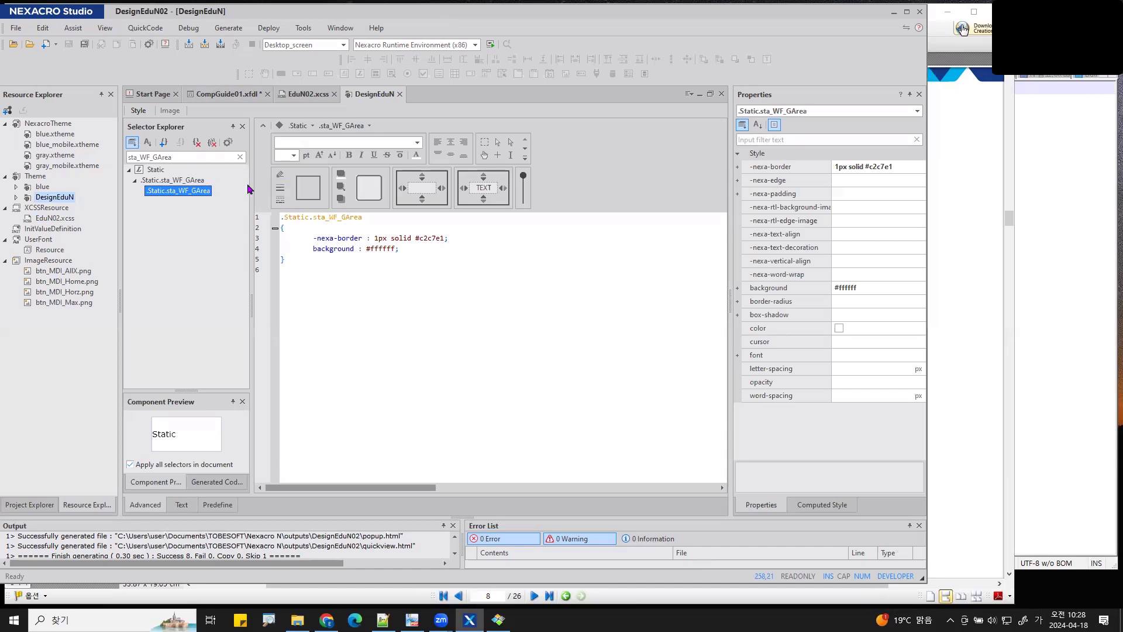
# - Set .Static.sta_WF_GArea's -nexa-word-wrap to char, save the theme, and check Static10's wrapping
pyautogui.click(240, 157)
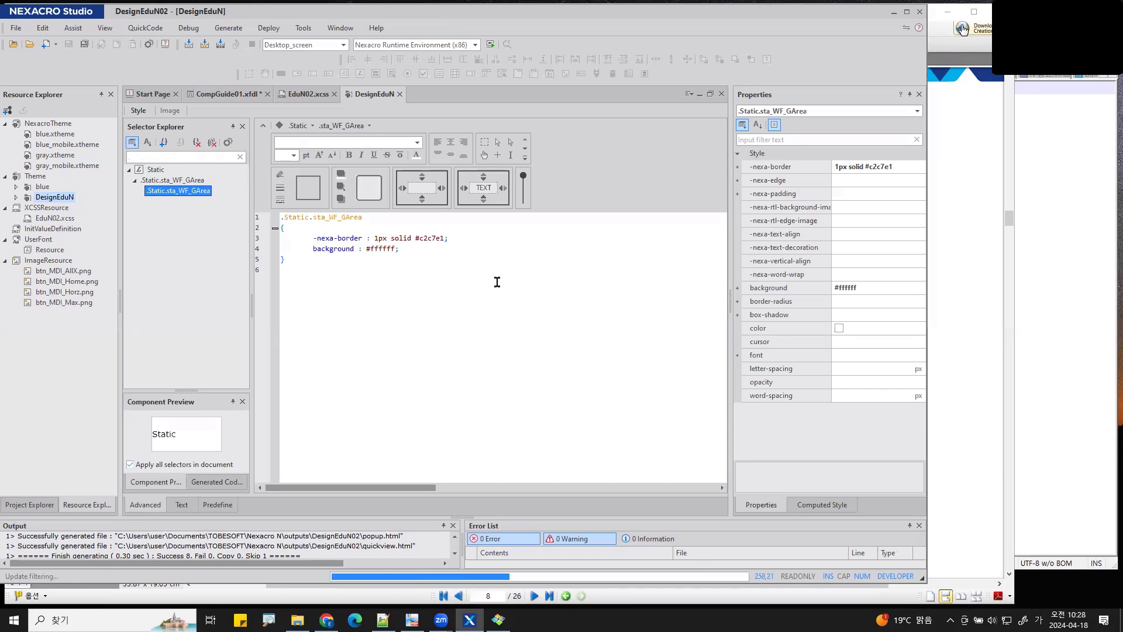
pyautogui.keyDown('ctrl'); pyautogui.scroll(5, 497, 292); pyautogui.keyUp('ctrl')
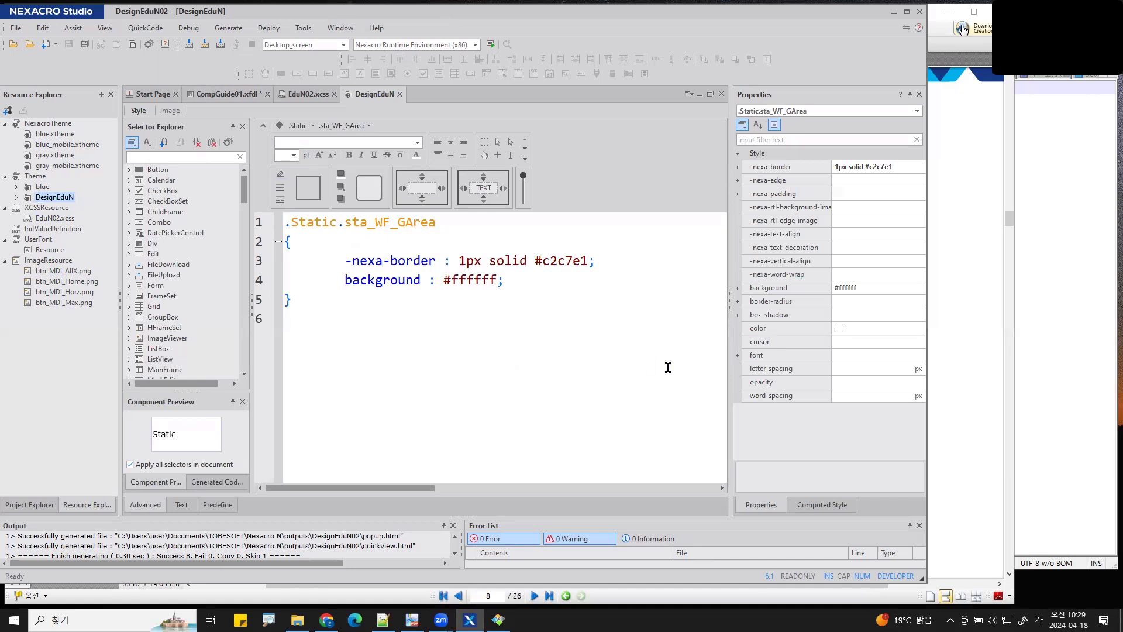
pyautogui.click(802, 278)
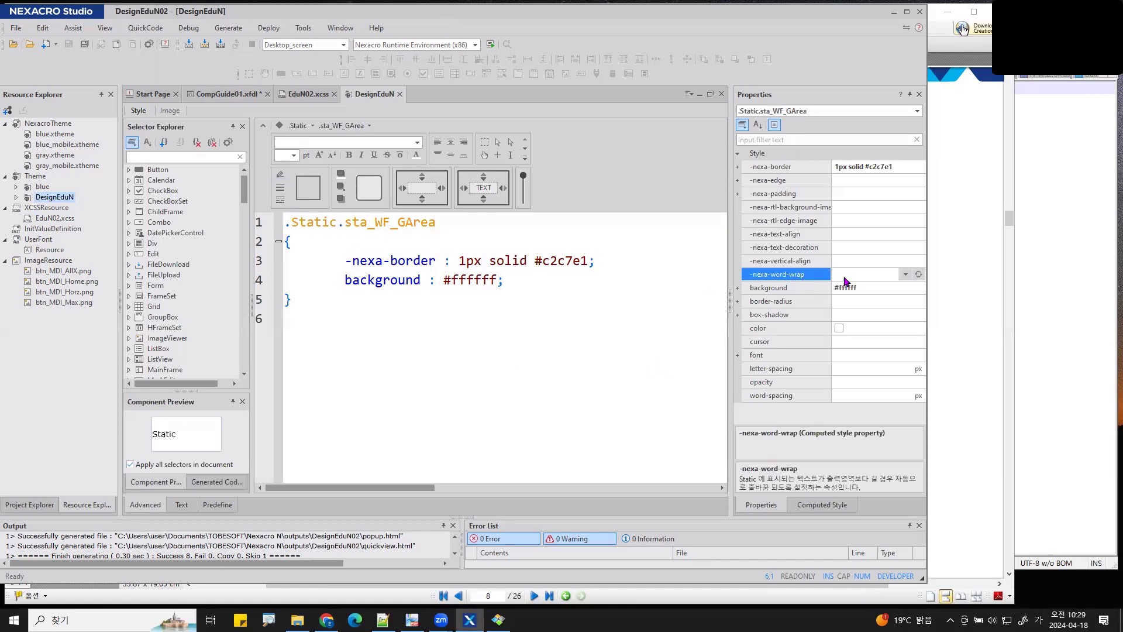
pyautogui.click(905, 275)
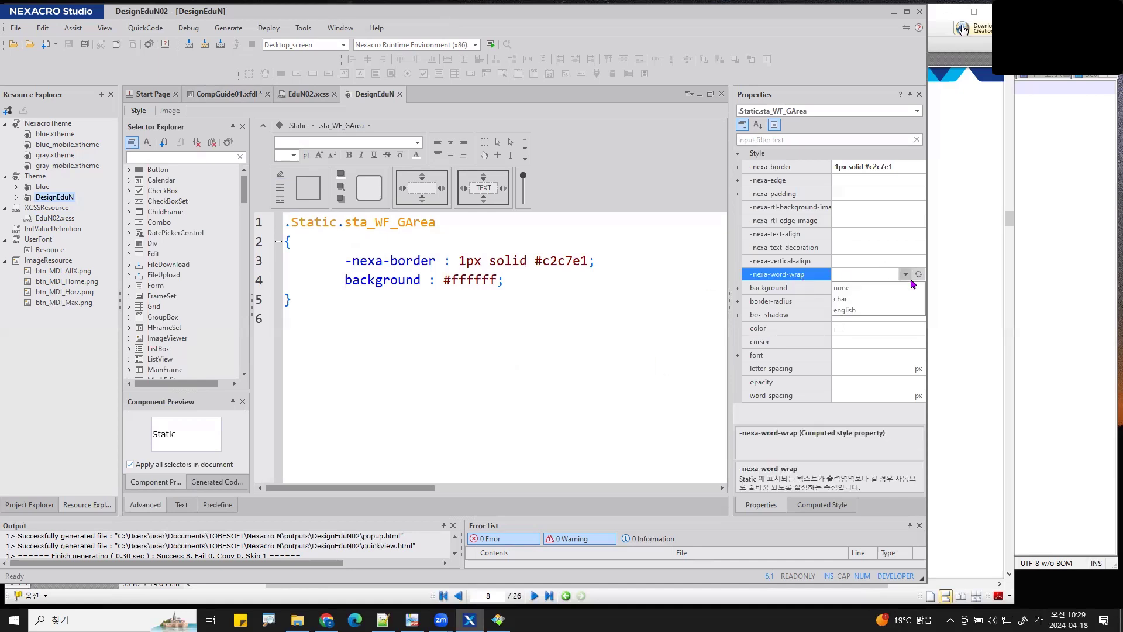
pyautogui.click(846, 298)
pyautogui.click(68, 44)
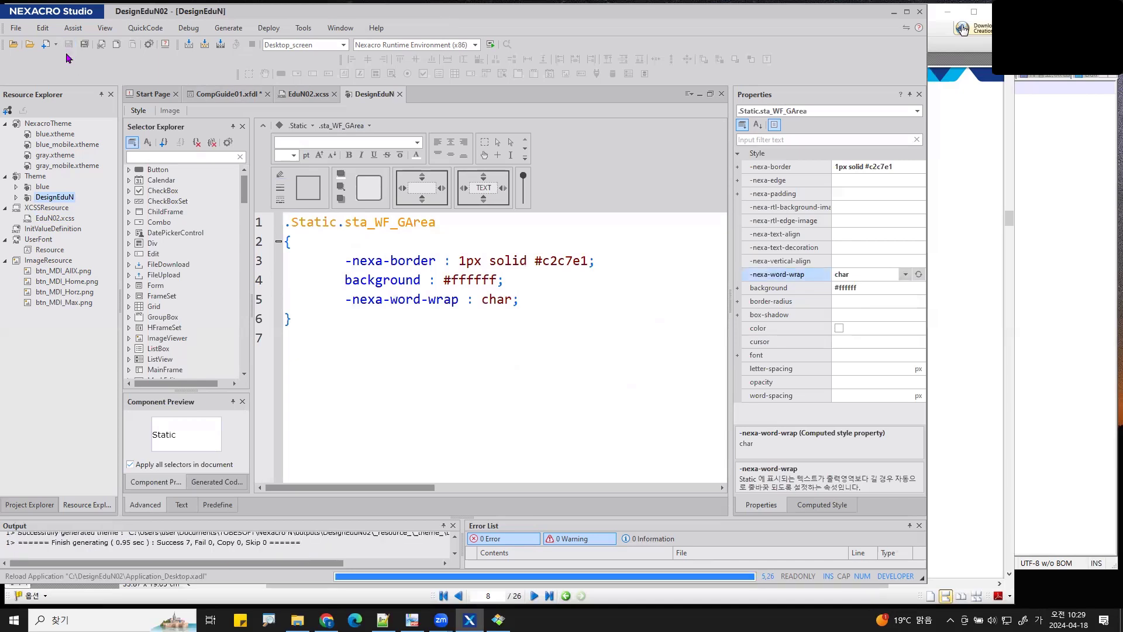
pyautogui.click(219, 94)
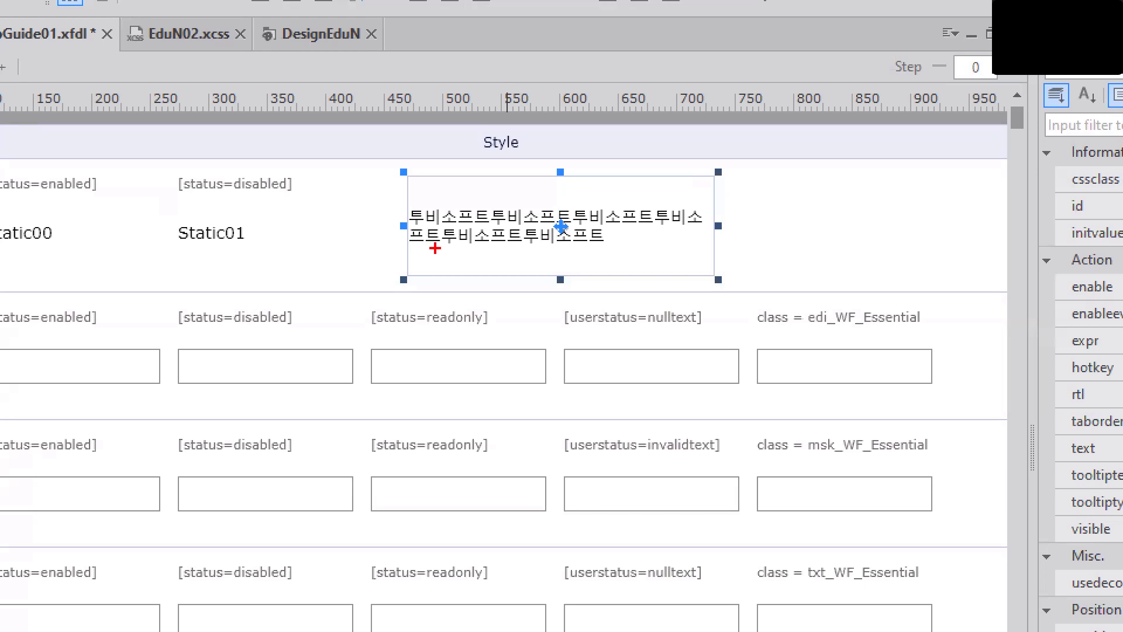
# - Bring the Nexacro N course PDF forward in PDF-XChange Viewer at page 8
pyautogui.moveTo(436, 248); pyautogui.dragTo(409, 248)
pyautogui.moveTo(711, 206)
pyautogui.mouseDown()
pyautogui.moveTo(738, 211)
pyautogui.moveTo(704, 218)
pyautogui.moveTo(769, 207)
pyautogui.moveTo(757, 238)
pyautogui.mouseUp()
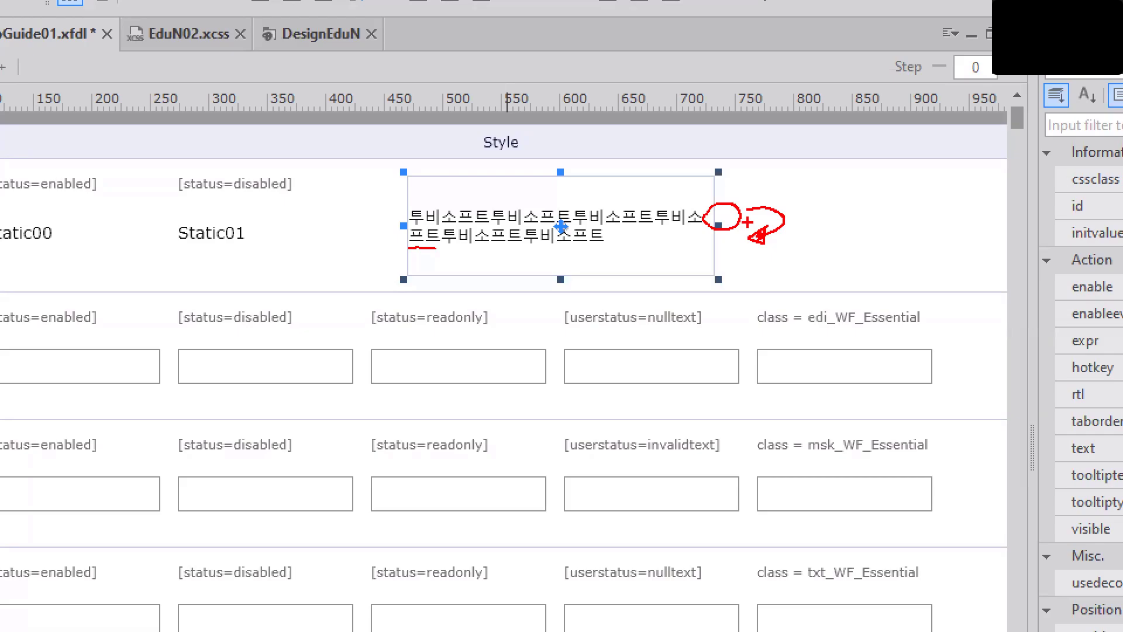
pyautogui.press('Escape')
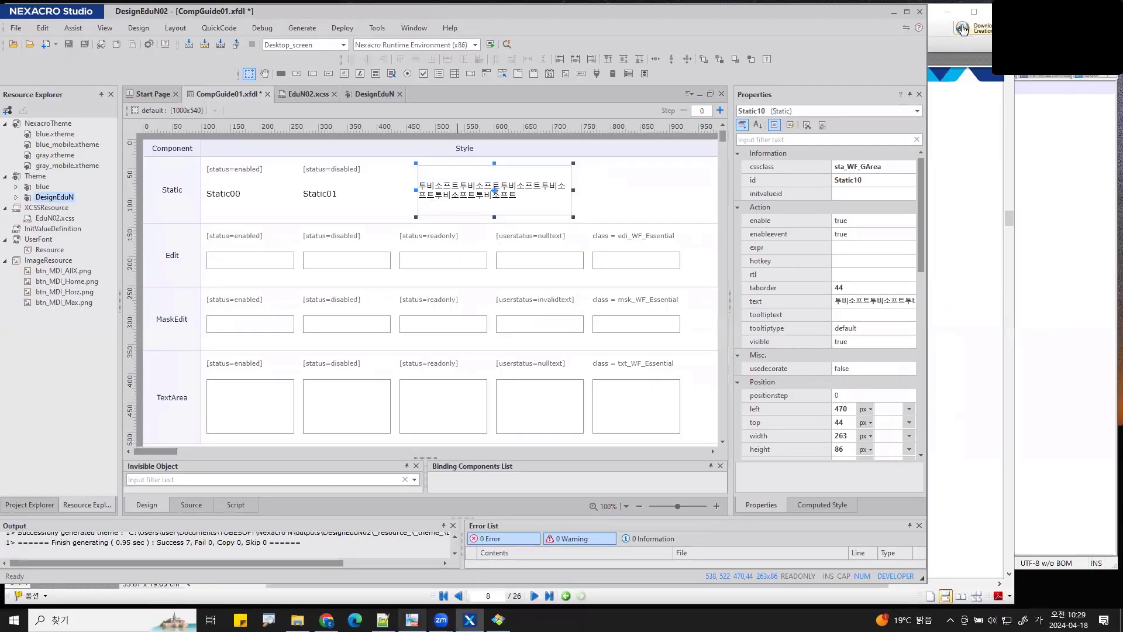
pyautogui.click(412, 619)
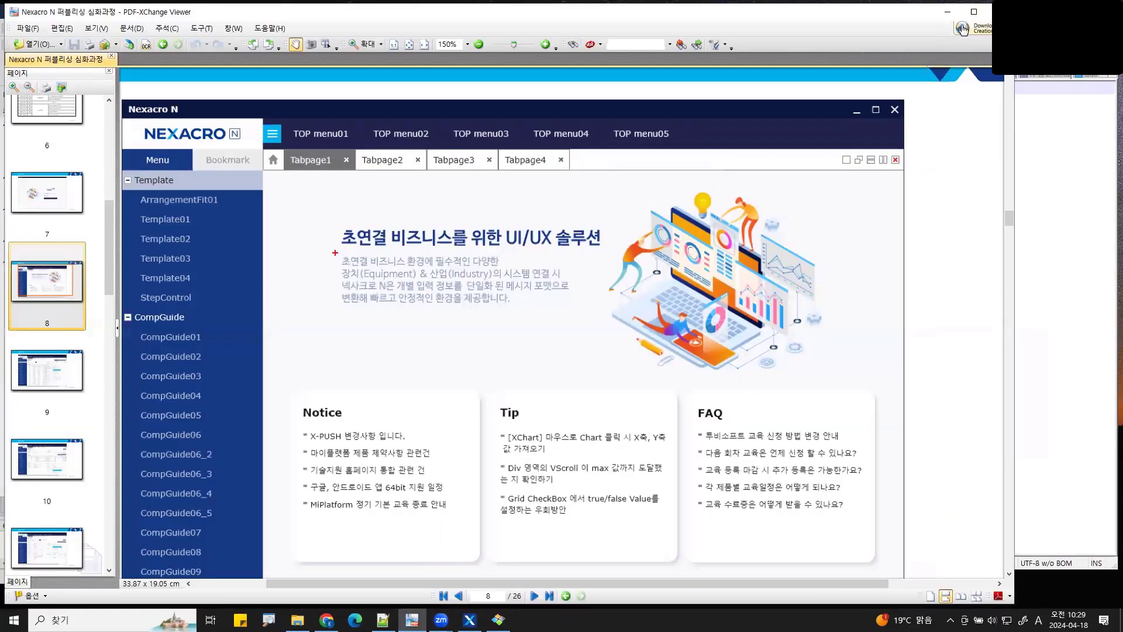
# - Annotate the Nexacro N main-screen slide, then minimize the viewer to return to CompGuide01
pyautogui.moveTo(338, 250); pyautogui.dragTo(582, 308)
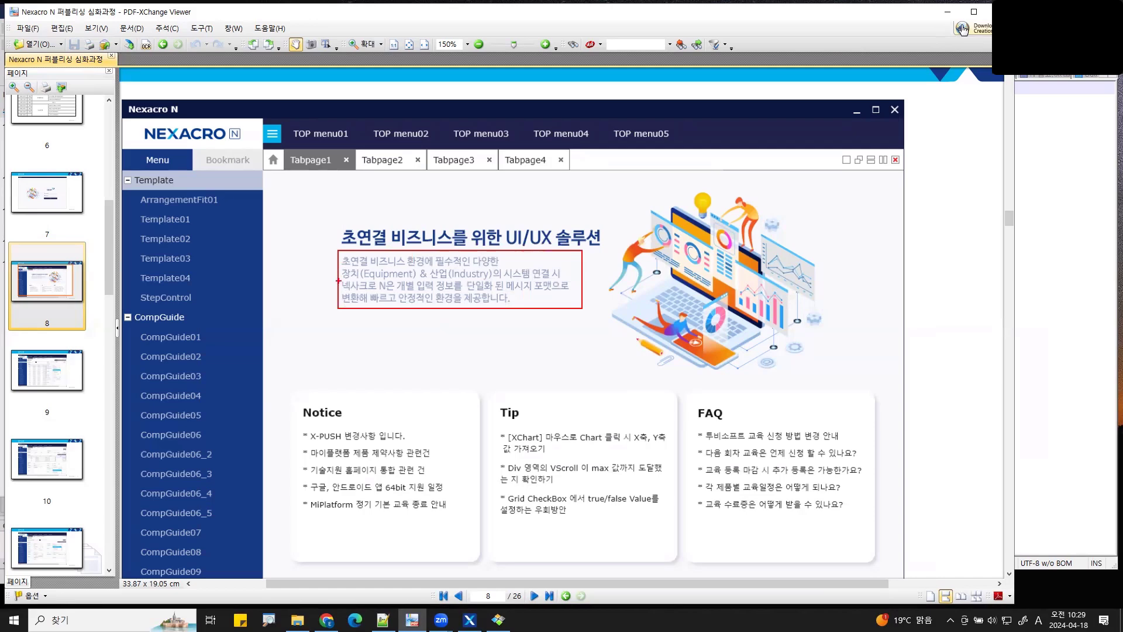
pyautogui.moveTo(340, 282); pyautogui.dragTo(358, 280)
pyautogui.moveTo(513, 256); pyautogui.dragTo(565, 270)
pyautogui.moveTo(517, 240); pyautogui.dragTo(501, 264)
pyautogui.press('Escape')
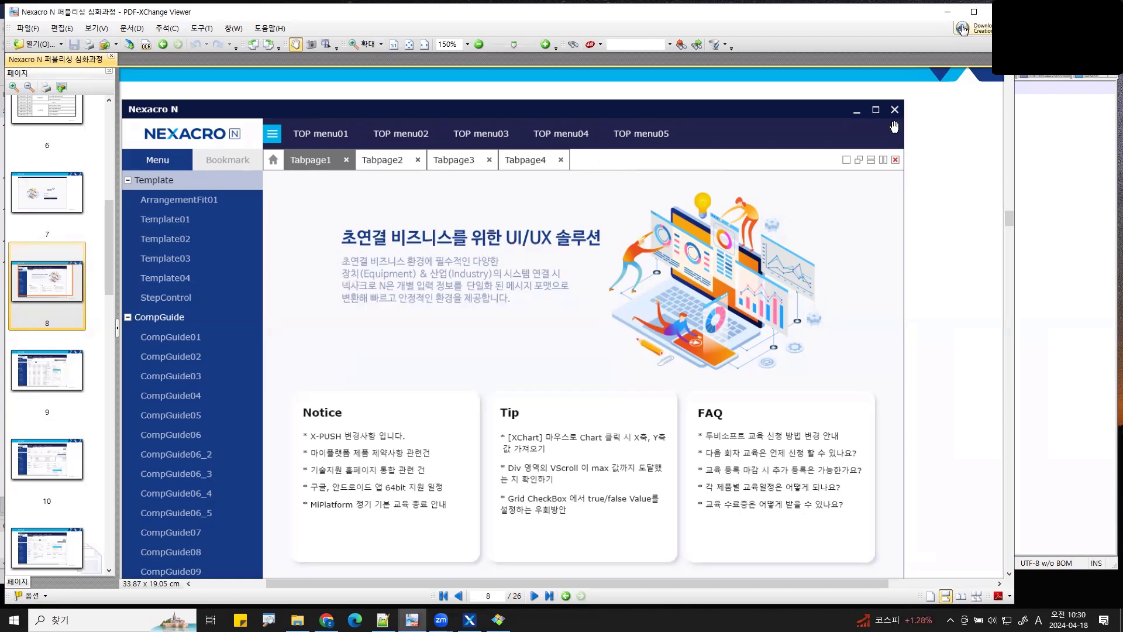
pyautogui.click(948, 11)
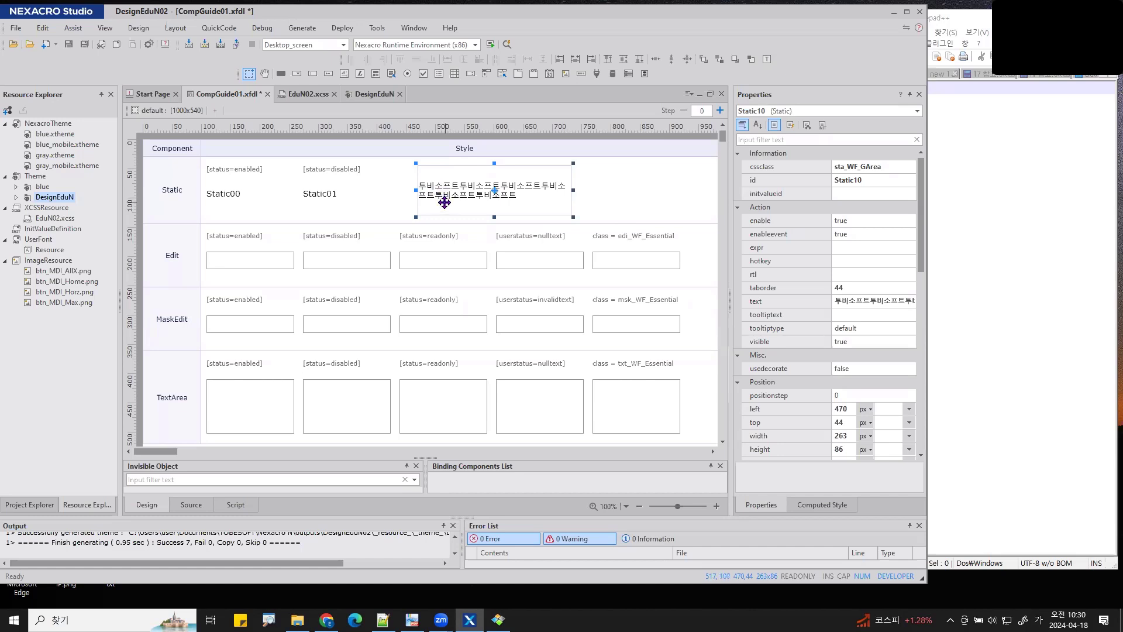
# - Insert line breaks into Static10's text after 투비 and 소프트 using the multi-line text editor
pyautogui.moveTo(732, 231); pyautogui.dragTo(727, 231)
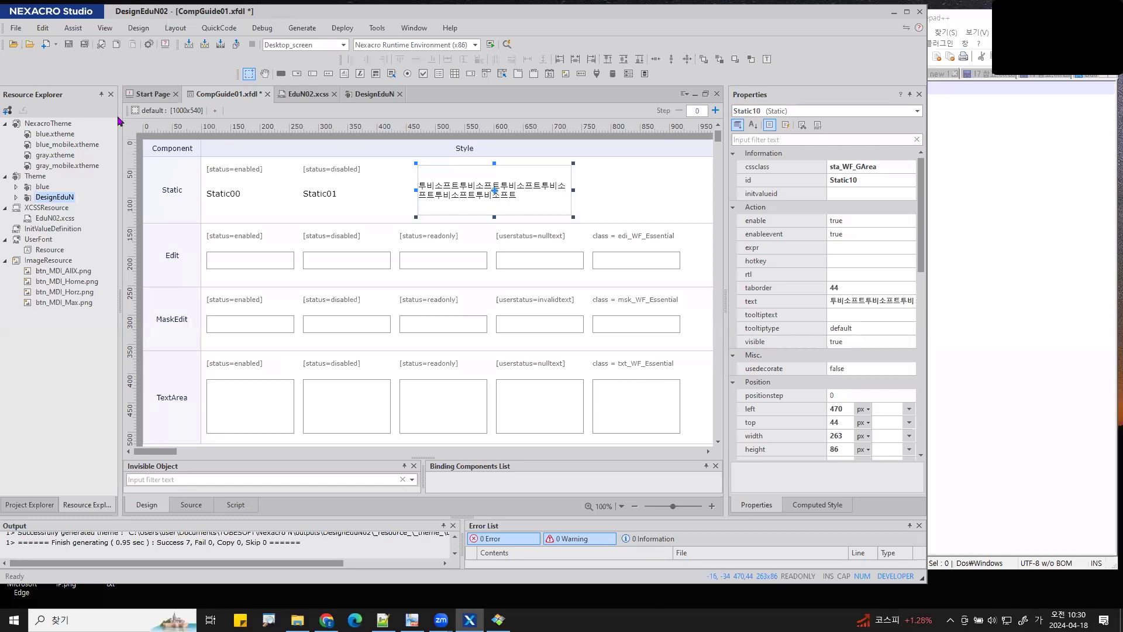
pyautogui.moveTo(120, 122); pyautogui.dragTo(86, 123)
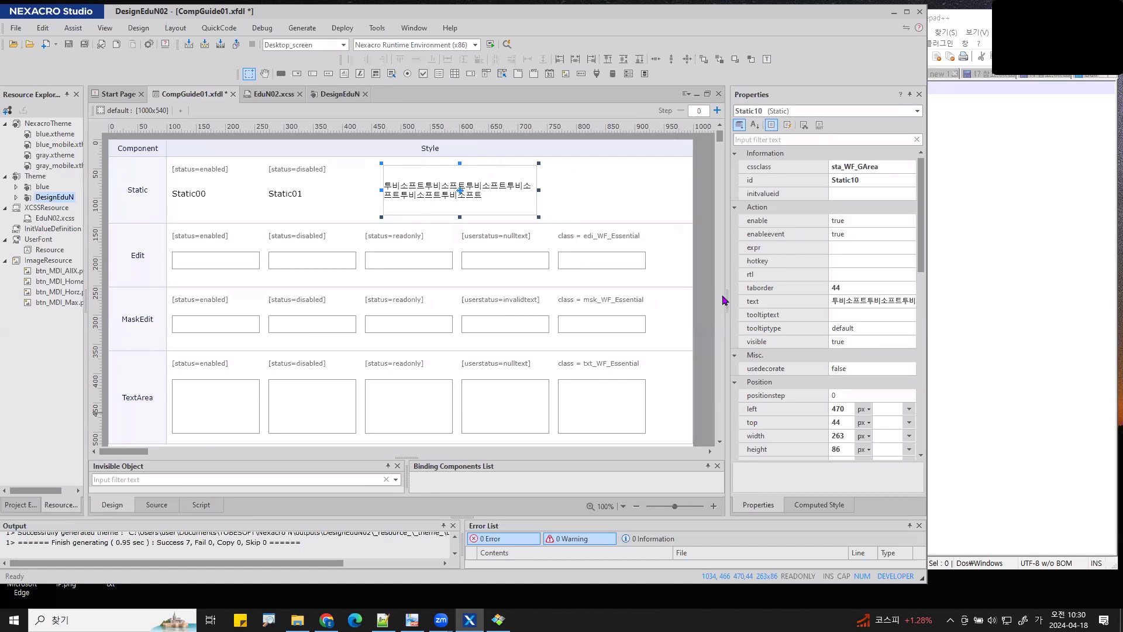
pyautogui.moveTo(717, 296); pyautogui.dragTo(707, 295)
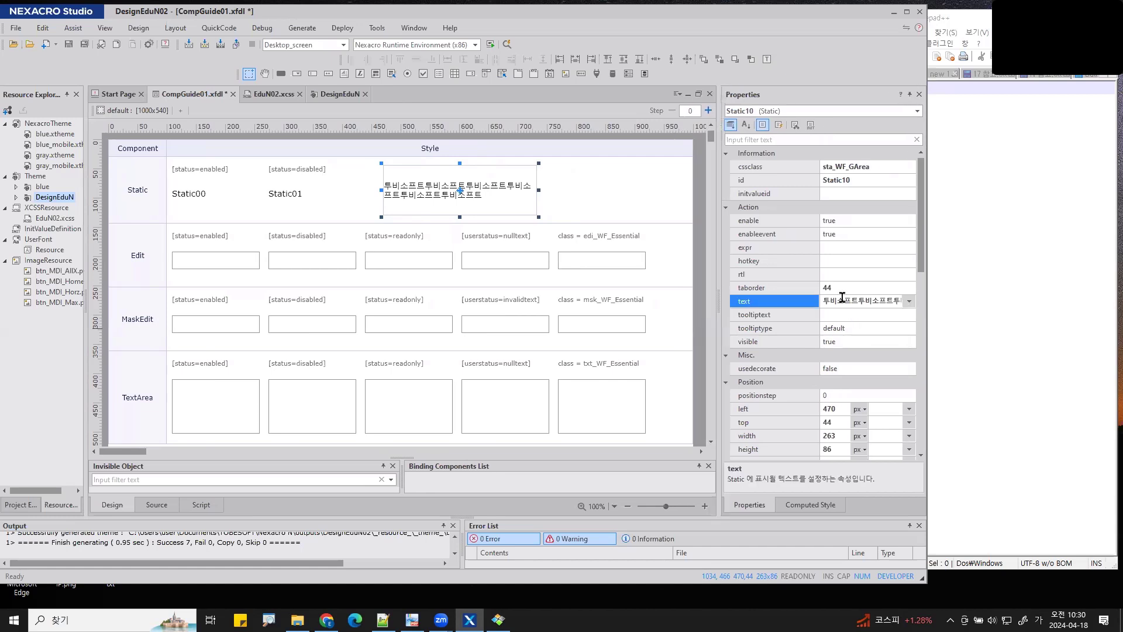
pyautogui.click(843, 300)
pyautogui.moveTo(820, 297); pyautogui.dragTo(797, 300)
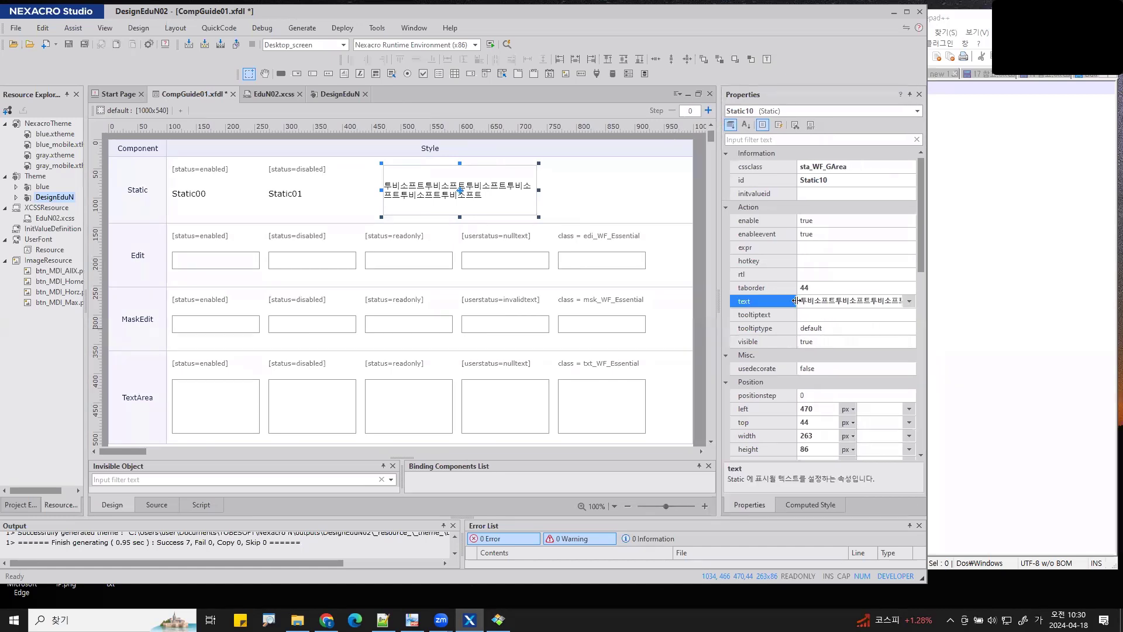
pyautogui.click(910, 302)
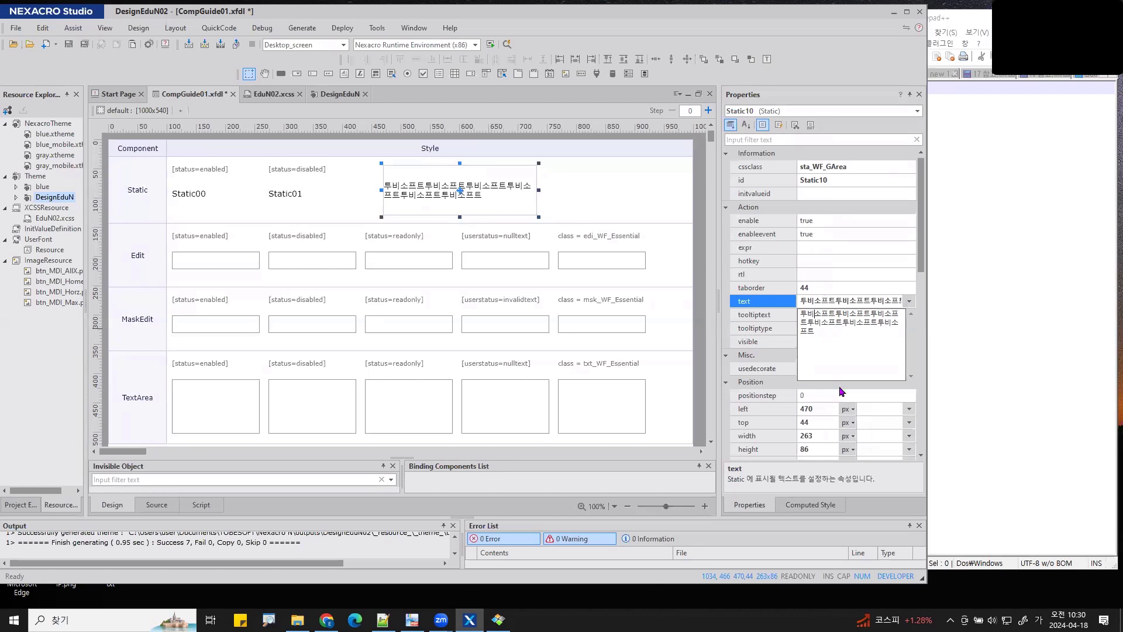
pyautogui.press('Return')
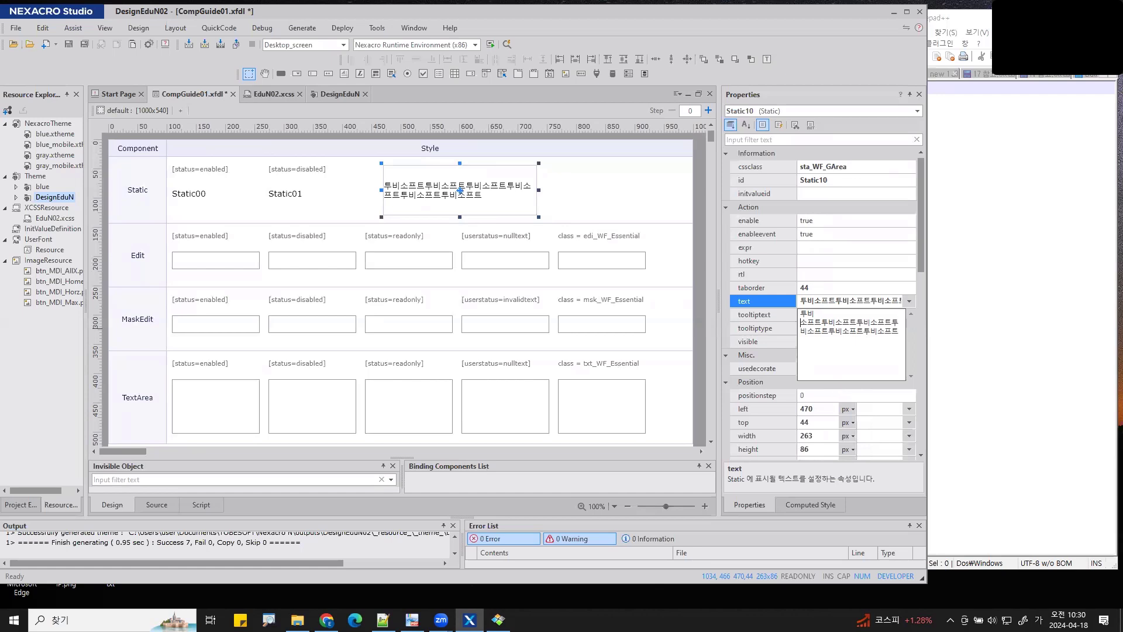
pyautogui.click(821, 323)
pyautogui.press('Return')
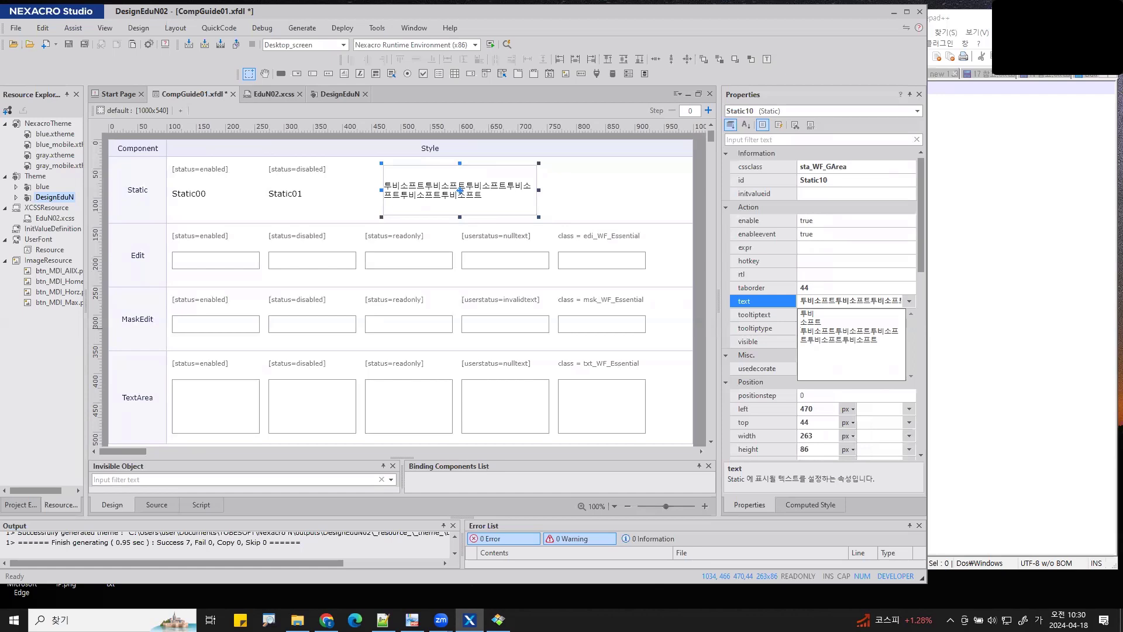
pyautogui.press('Return')
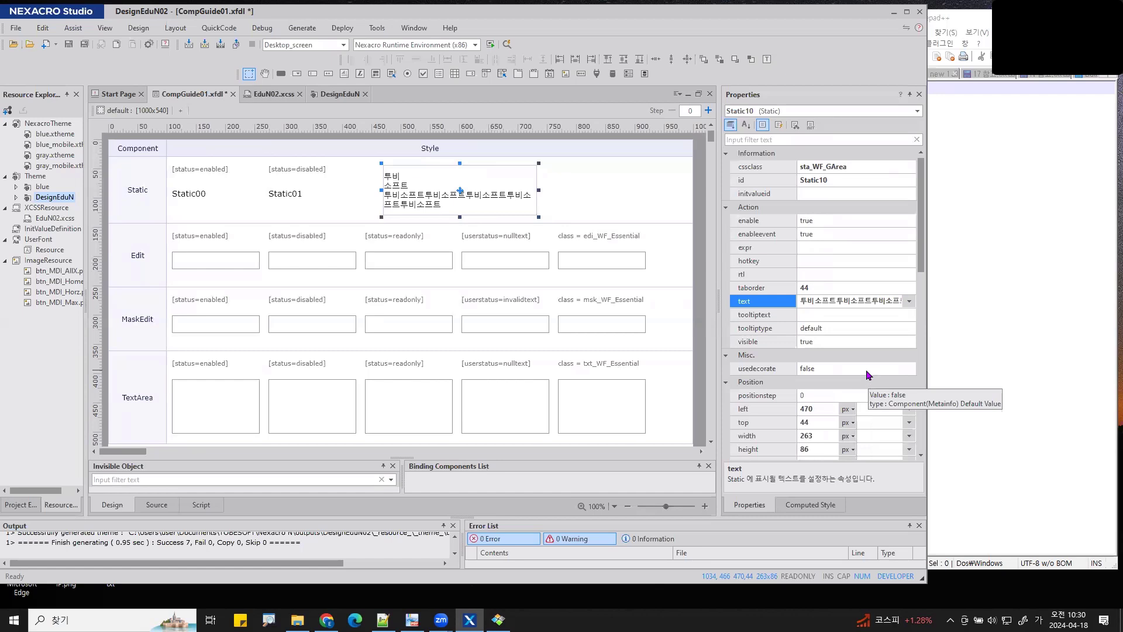
# - Add a line break after the first 투비소프트 on the form and move Static10 right
pyautogui.click(497, 190)
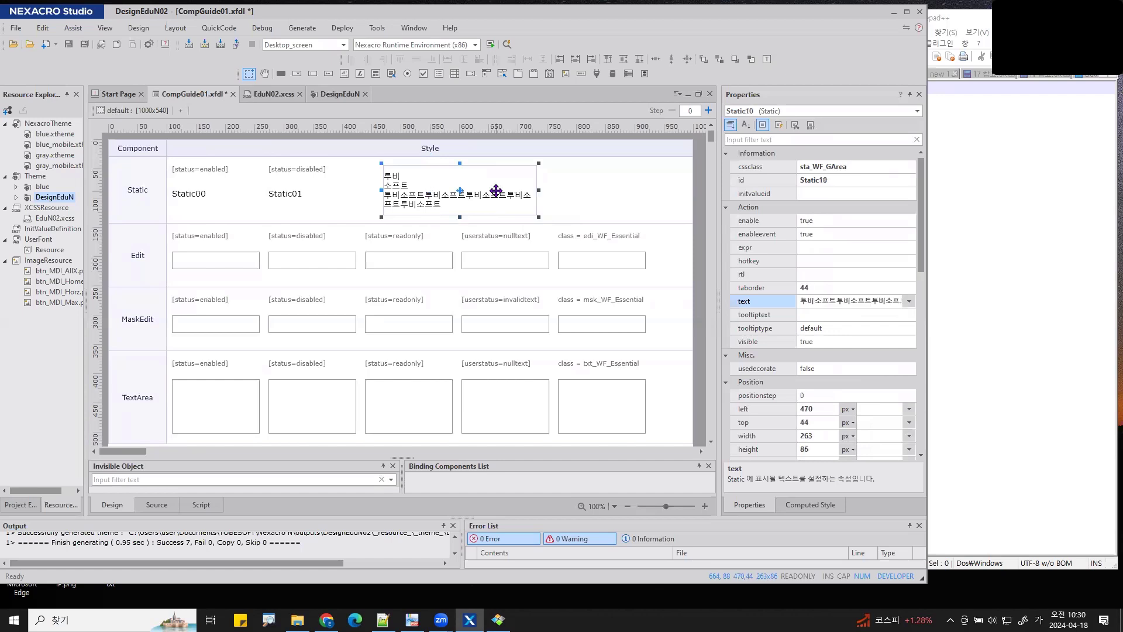
pyautogui.doubleClick(496, 191)
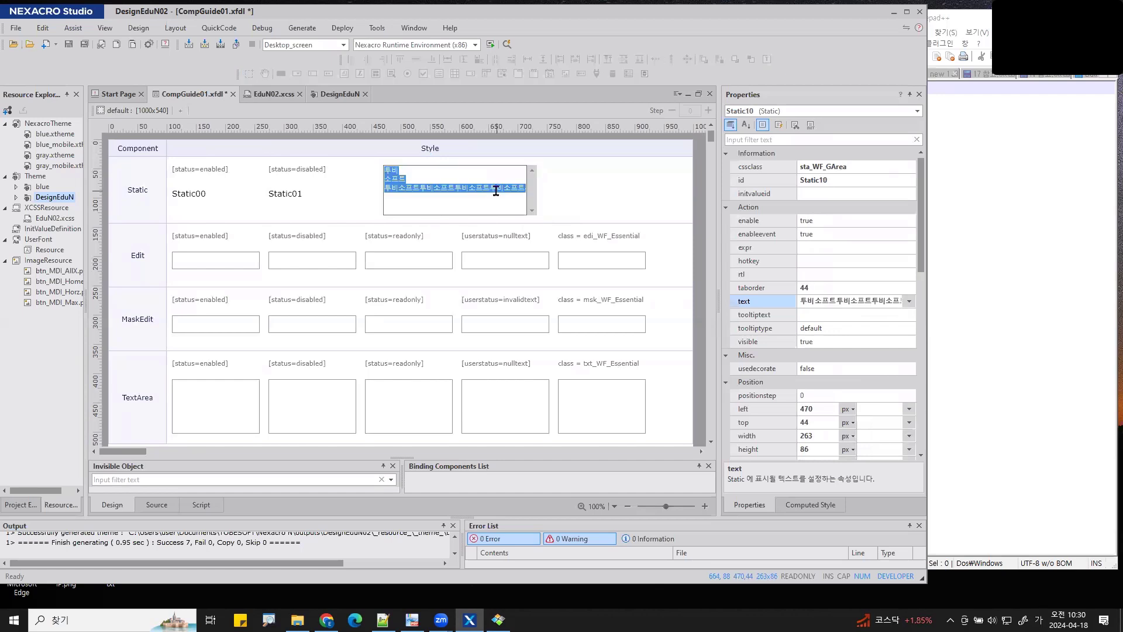
pyautogui.click(420, 186)
pyautogui.press('Return')
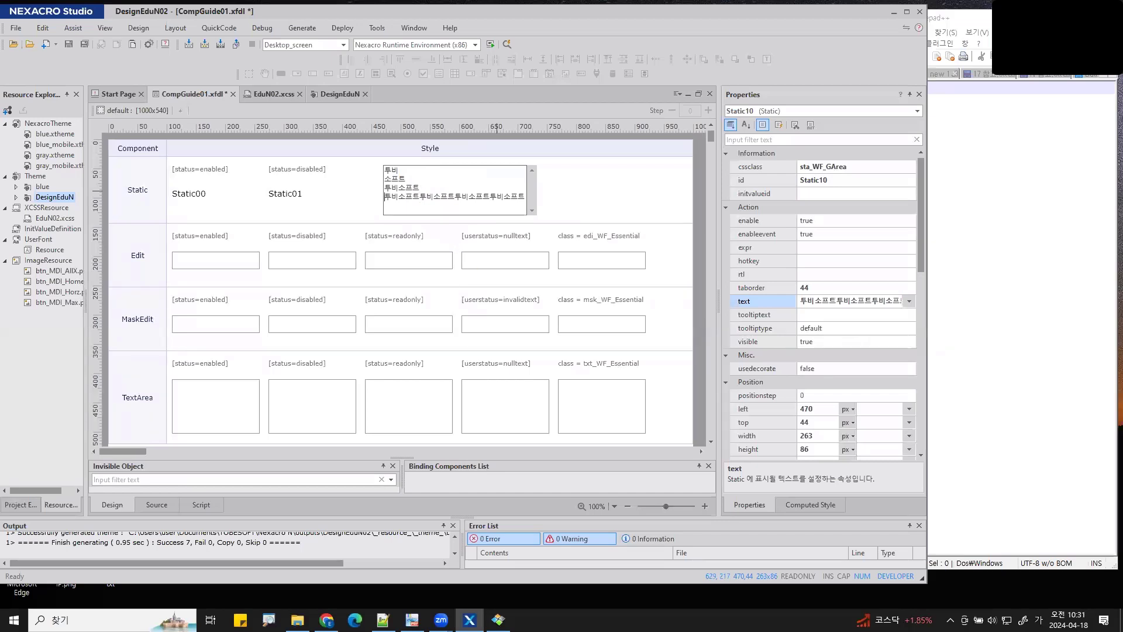
pyautogui.click(476, 266)
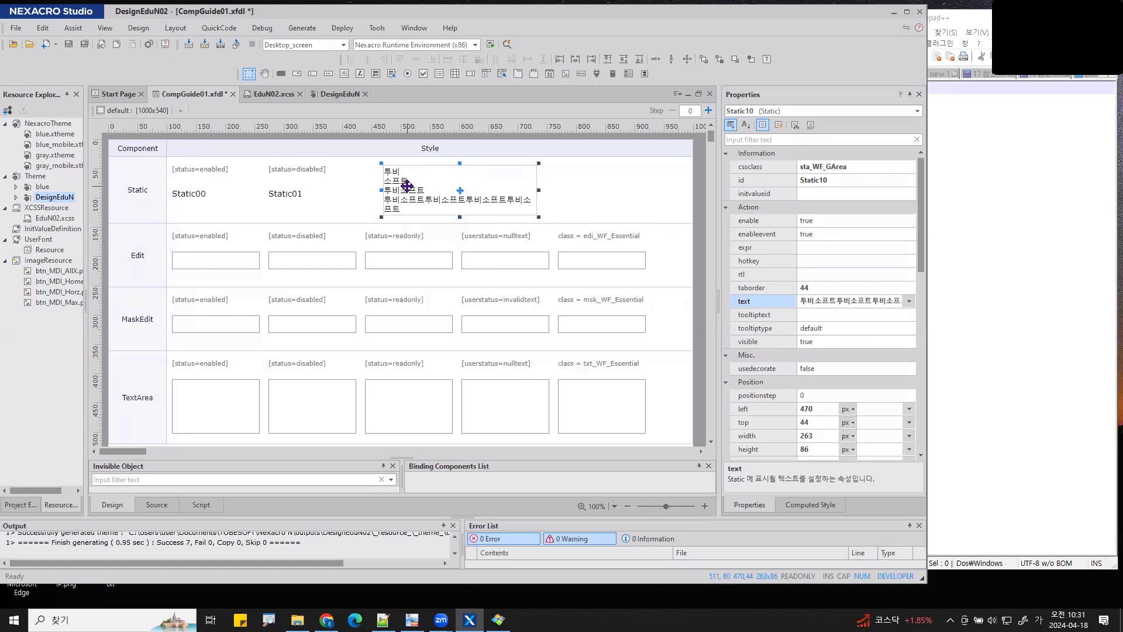
pyautogui.moveTo(405, 186); pyautogui.dragTo(522, 185)
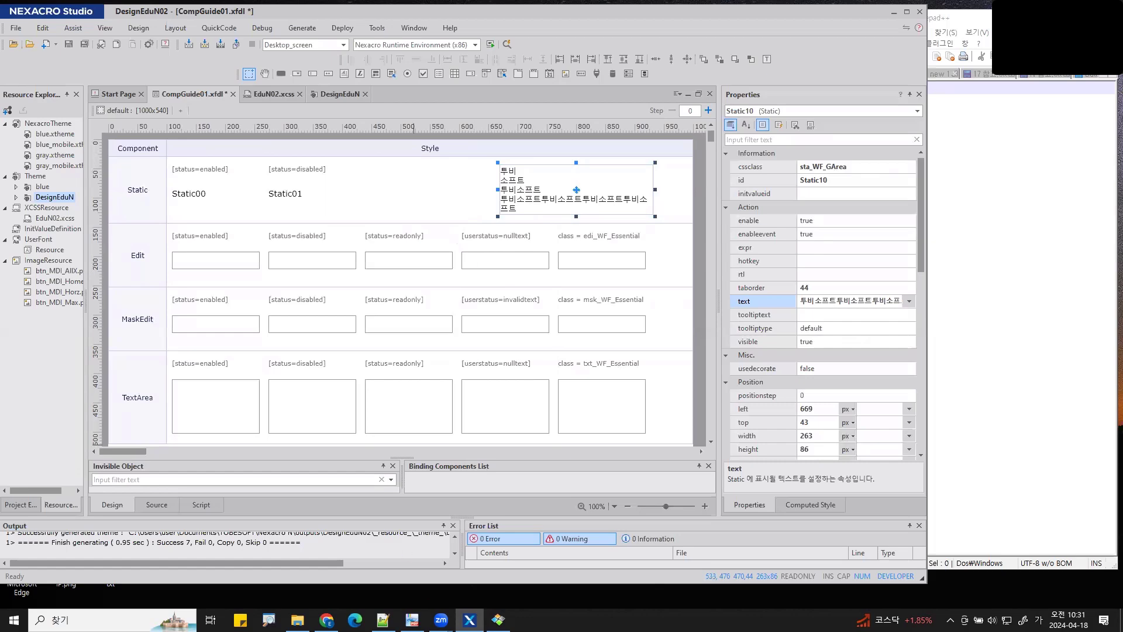
pyautogui.click(412, 620)
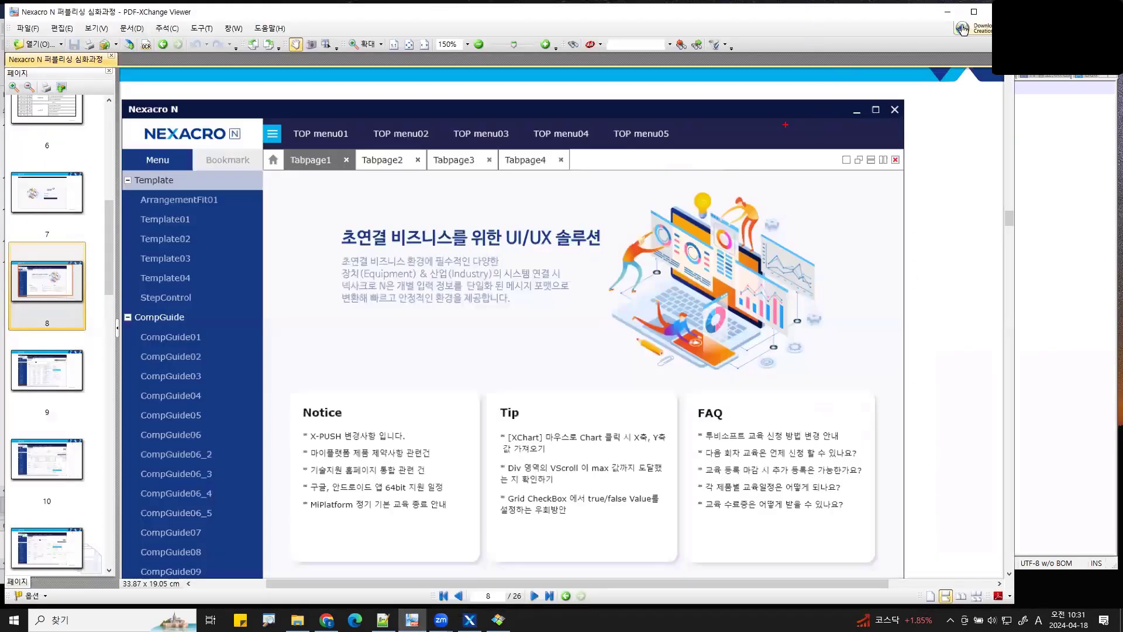
# - Mark up the Nexacro N slide's top bar, then end drawing mode
pyautogui.moveTo(974, 132)
pyautogui.mouseDown()
pyautogui.moveTo(725, 131)
pyautogui.moveTo(952, 143)
pyautogui.moveTo(954, 134)
pyautogui.mouseUp()
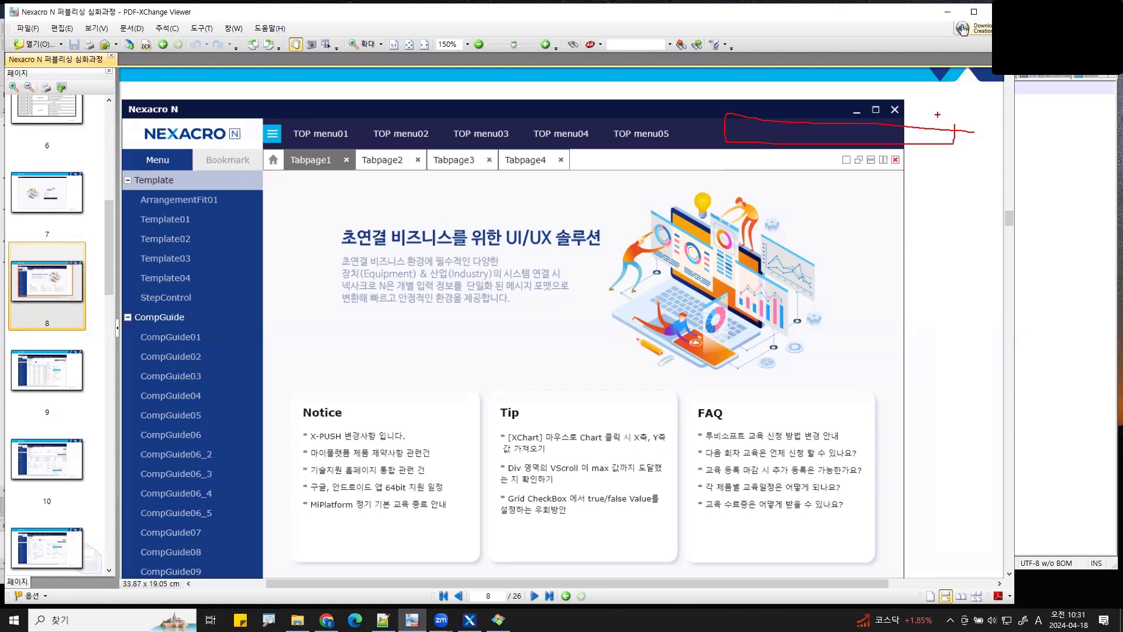
pyautogui.press('Escape')
# - Retype the enabled-state Static00 sample as '디자인 교육 넥사크로 N' and widen it to 200 px
pyautogui.click(948, 12)
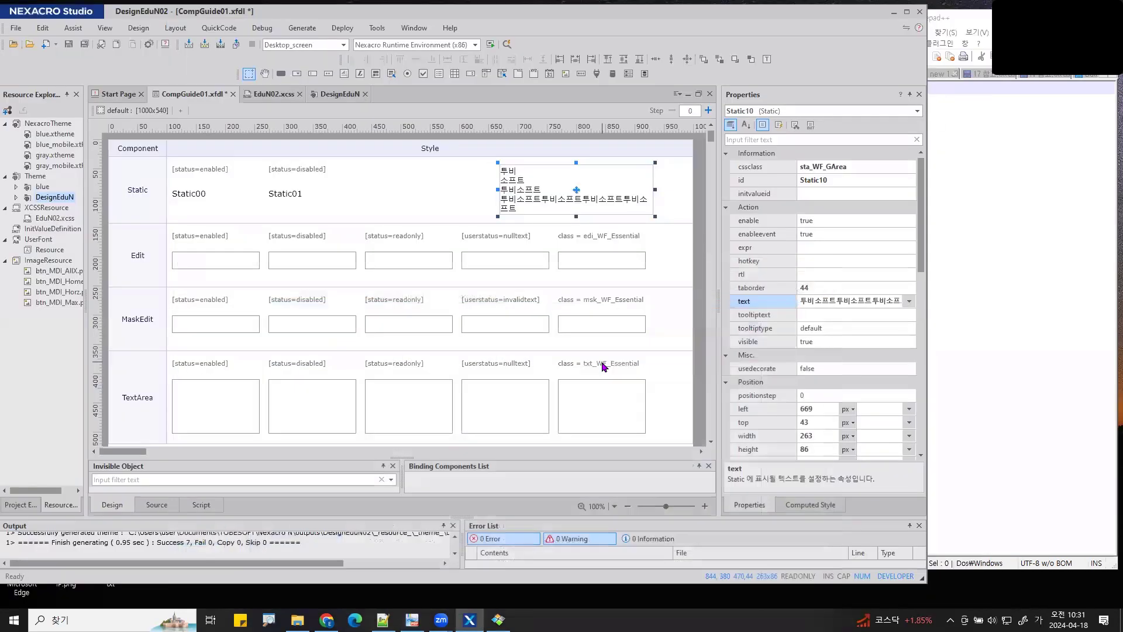
pyautogui.click(191, 196)
pyautogui.click(191, 196)
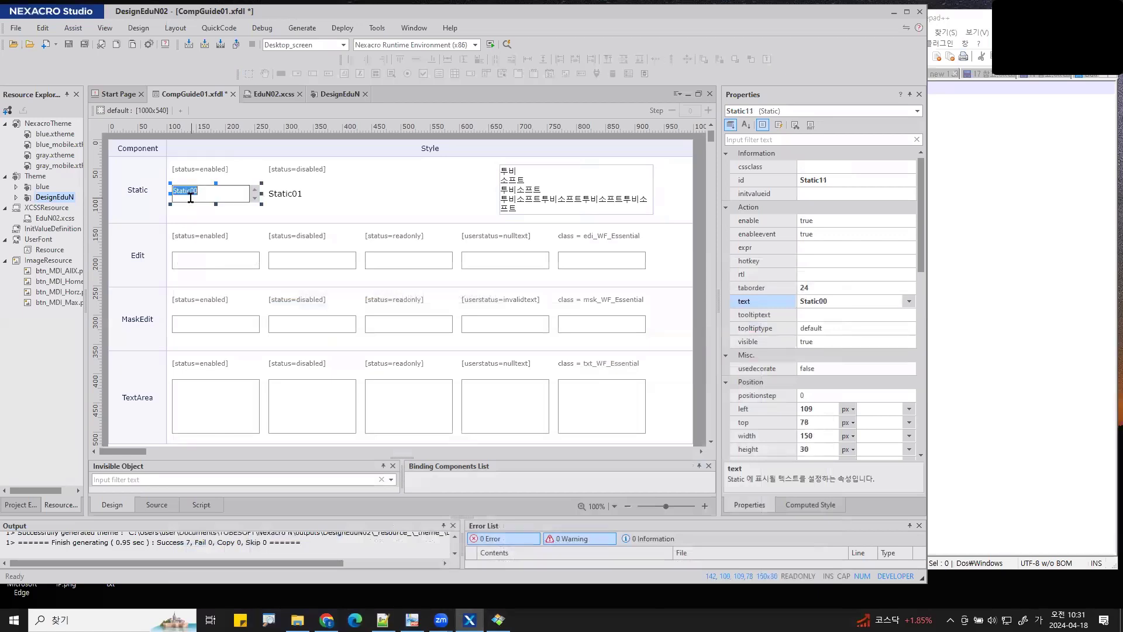
pyautogui.press('BackSpace')
pyautogui.press('Hangul')
pyautogui.write('디자인 교육 넥사크로')
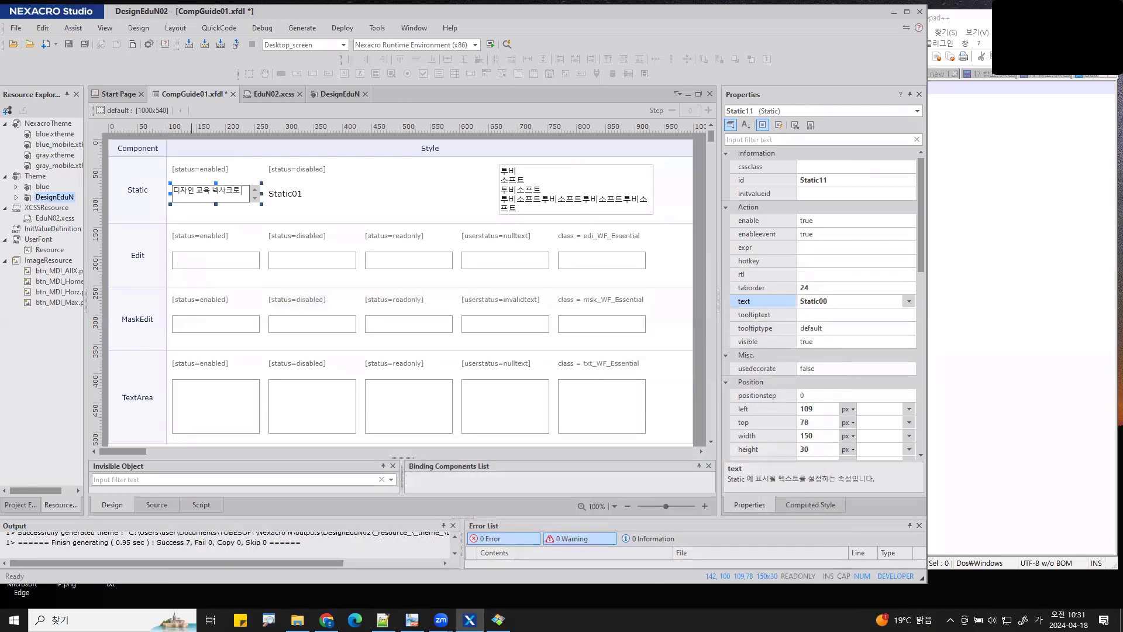
pyautogui.press('Hangul')
pyautogui.write('N')
pyautogui.press('Return')
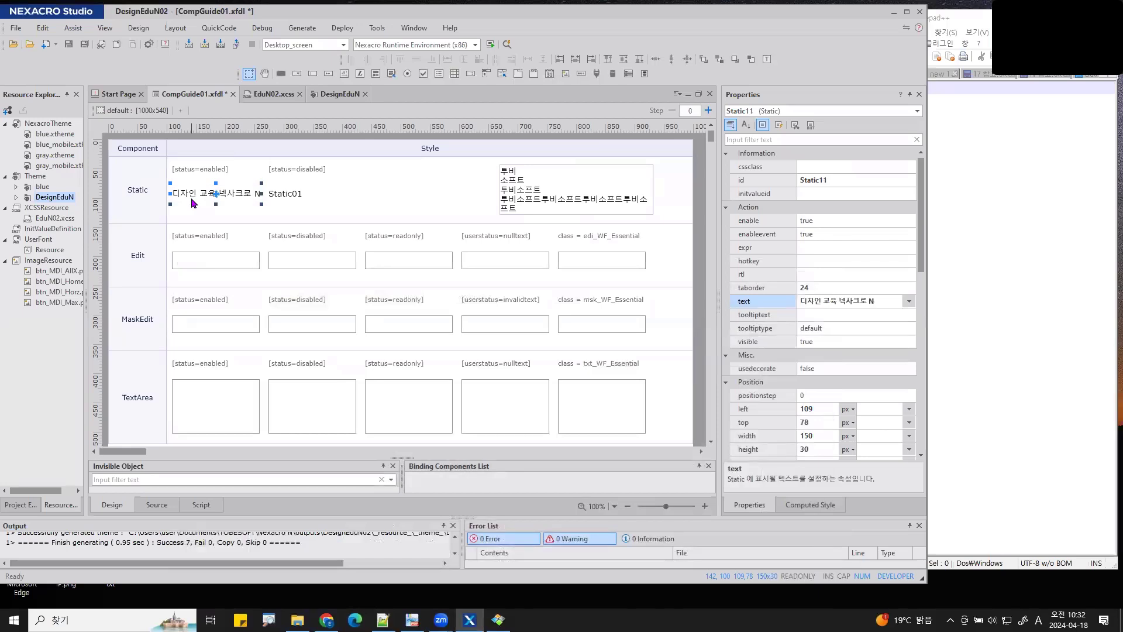
pyautogui.moveTo(262, 193); pyautogui.dragTo(390, 191)
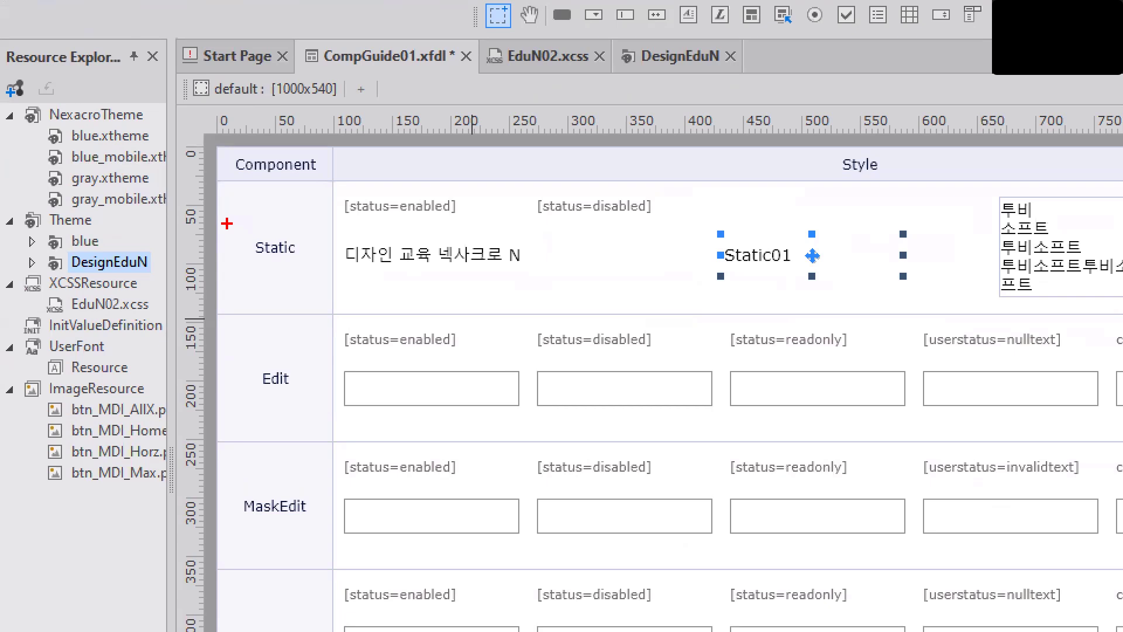
pyautogui.moveTo(458, 317)
pyautogui.mouseDown()
pyautogui.moveTo(343, 322)
pyautogui.moveTo(445, 371)
pyautogui.moveTo(470, 312)
pyautogui.moveTo(544, 372)
pyautogui.moveTo(448, 368)
pyautogui.mouseUp()
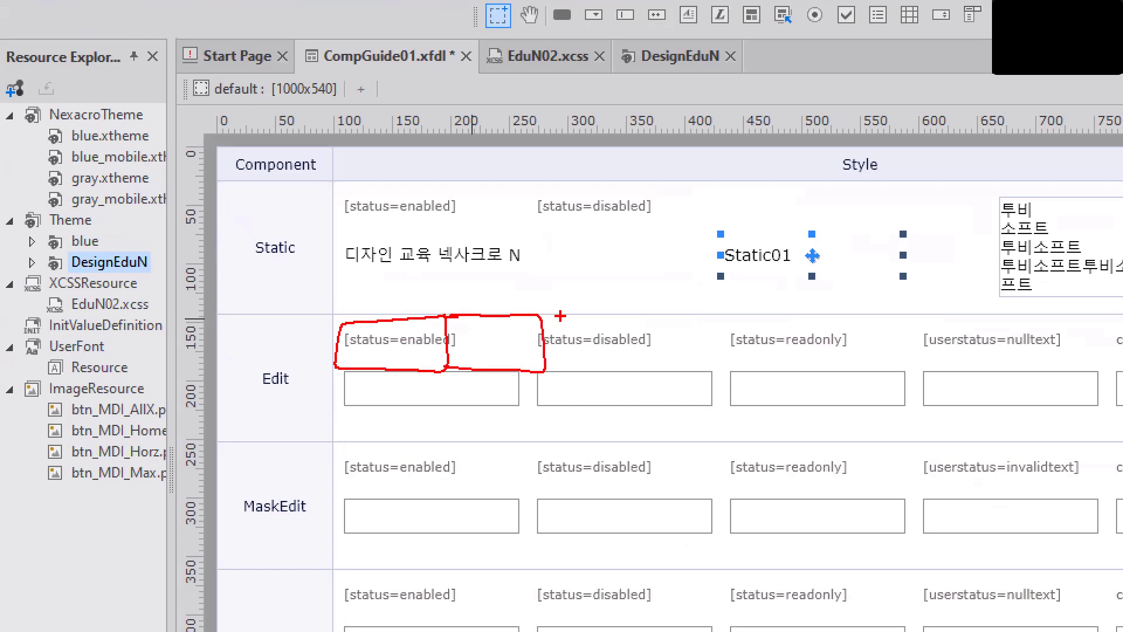
pyautogui.moveTo(541, 320)
pyautogui.mouseDown()
pyautogui.moveTo(629, 346)
pyautogui.moveTo(537, 371)
pyautogui.mouseUp()
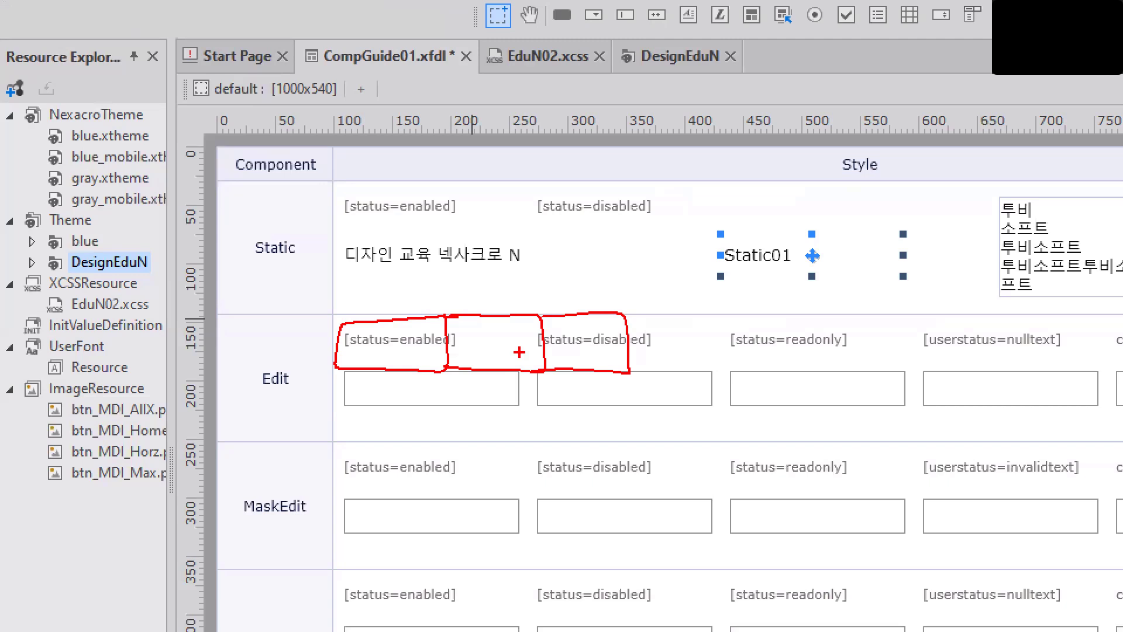
pyautogui.moveTo(557, 232)
pyautogui.mouseDown()
pyautogui.moveTo(465, 230)
pyautogui.moveTo(330, 275)
pyautogui.moveTo(489, 288)
pyautogui.moveTo(556, 237)
pyautogui.mouseUp()
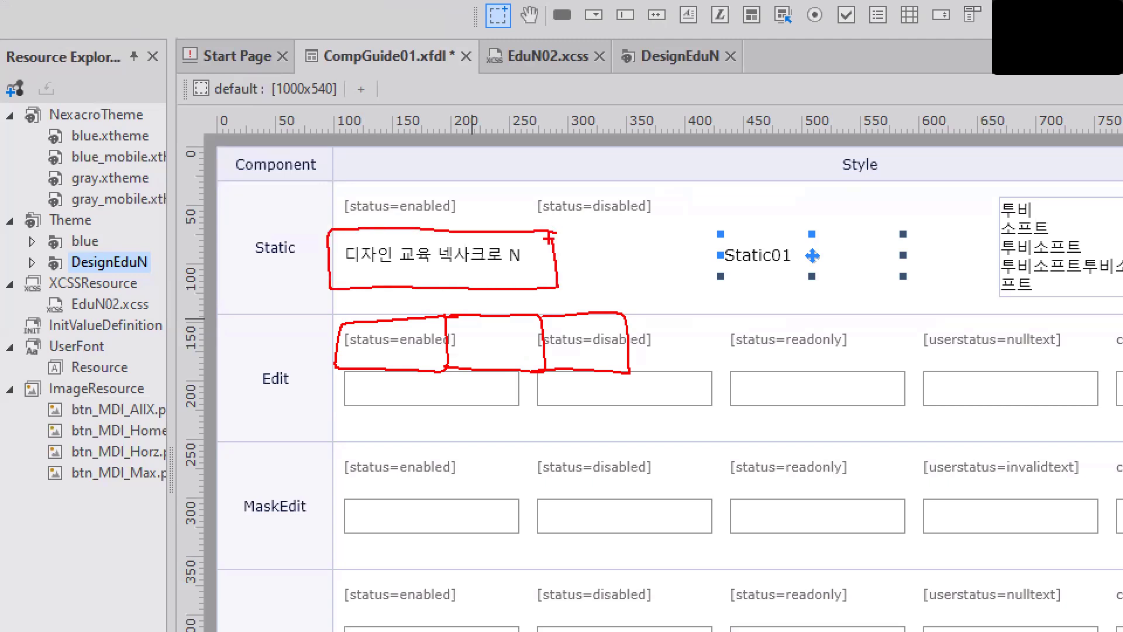
pyautogui.moveTo(448, 430)
pyautogui.mouseDown()
pyautogui.moveTo(337, 498)
pyautogui.moveTo(439, 507)
pyautogui.moveTo(508, 426)
pyautogui.moveTo(576, 429)
pyautogui.moveTo(597, 512)
pyautogui.moveTo(567, 509)
pyautogui.mouseUp()
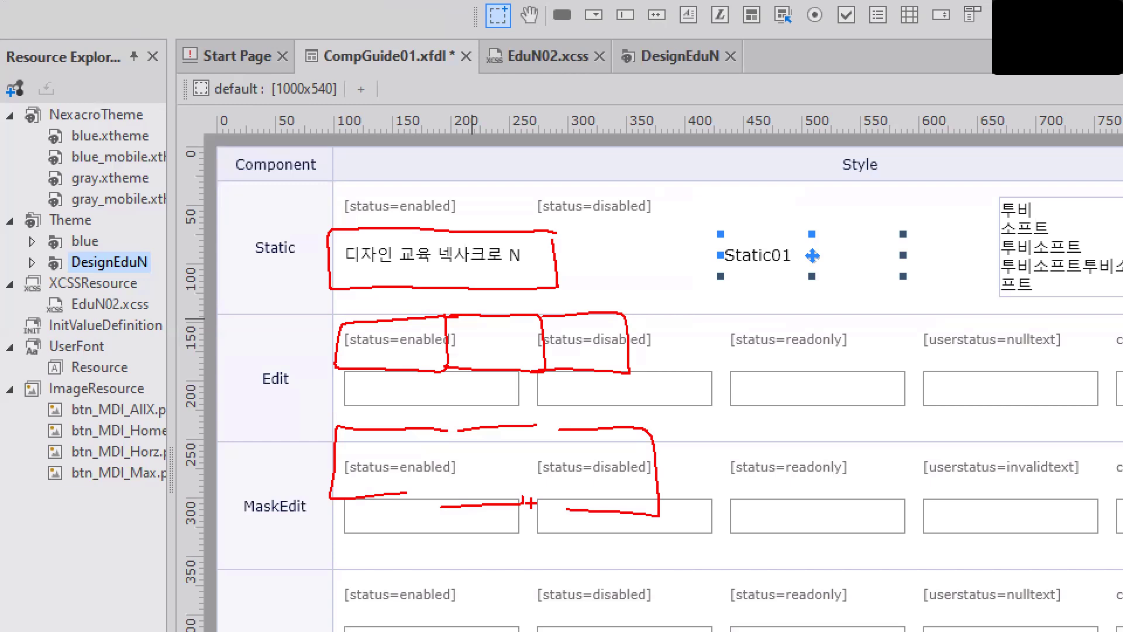
pyautogui.moveTo(312, 83)
pyautogui.mouseDown()
pyautogui.moveTo(283, 139)
pyautogui.moveTo(324, 178)
pyautogui.mouseUp()
pyautogui.moveTo(617, 62); pyautogui.dragTo(621, 161)
pyautogui.moveTo(773, 70)
pyautogui.mouseDown()
pyautogui.moveTo(760, 139)
pyautogui.moveTo(783, 155)
pyautogui.mouseUp()
pyautogui.moveTo(851, 71); pyautogui.dragTo(806, 151)
pyautogui.moveTo(991, 72); pyautogui.dragTo(988, 144)
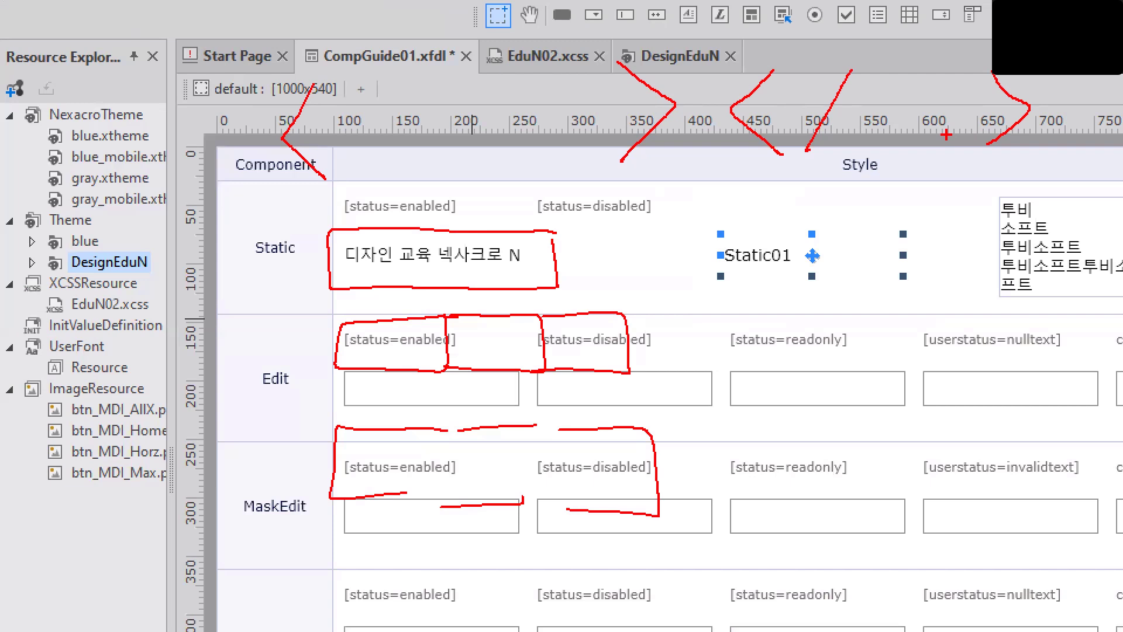
pyautogui.press('Escape')
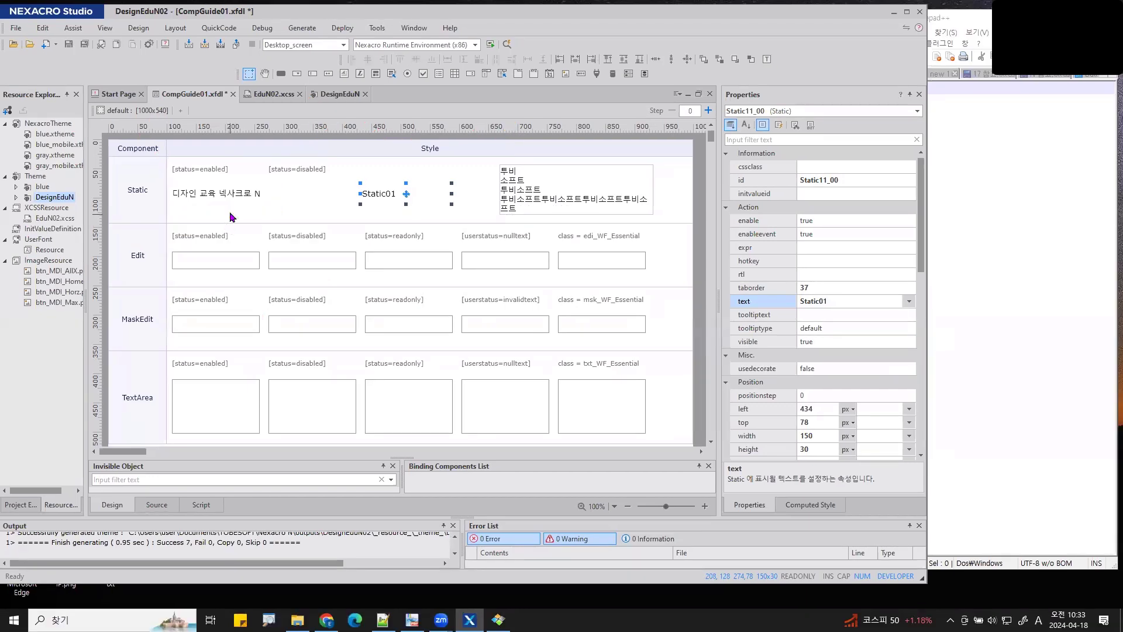
# - Change the label's text property to 디자인 <fc v='red'>교육</fc> 넥사크로 N, fixing the closing-tag typo
pyautogui.click(234, 196)
pyautogui.moveTo(719, 286); pyautogui.dragTo(673, 288)
pyautogui.click(779, 301)
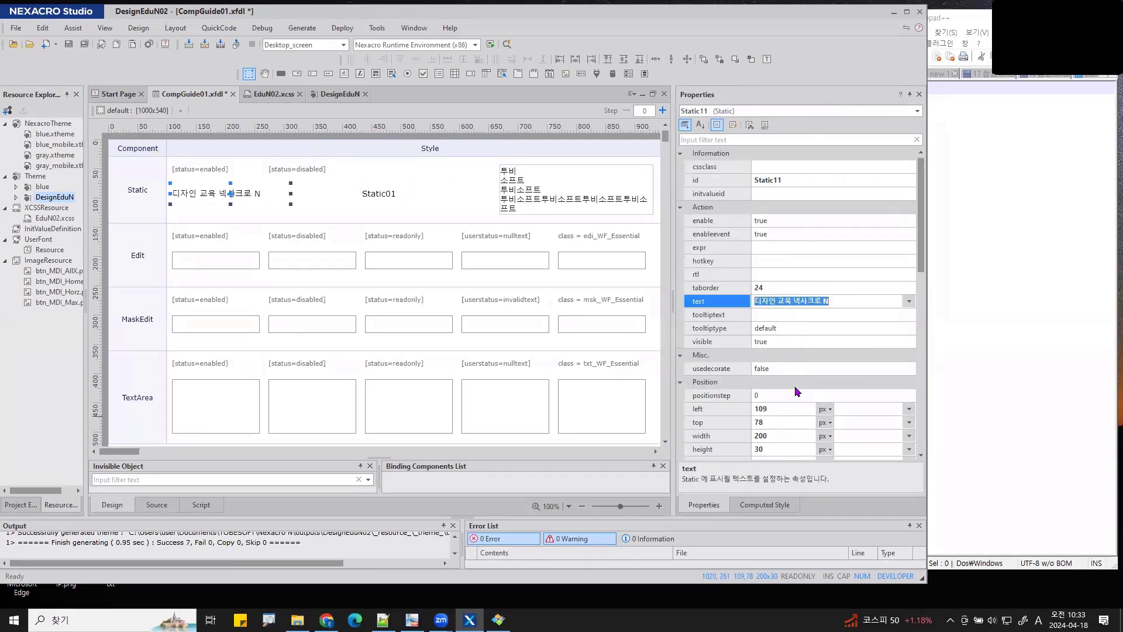
pyautogui.click(781, 301)
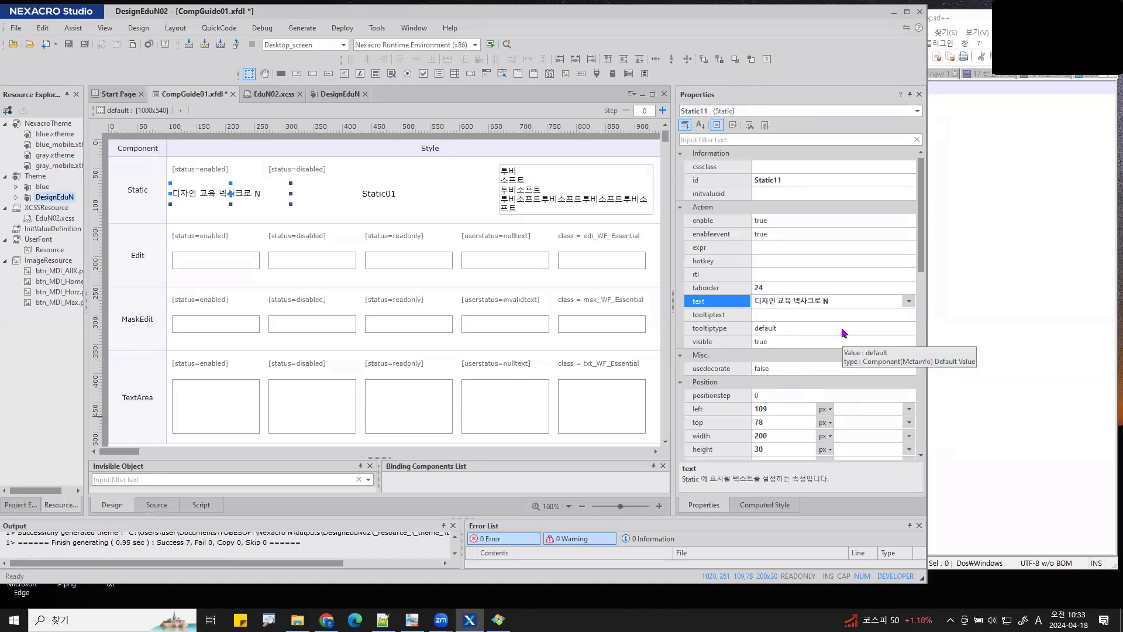
pyautogui.write("<fc v='")
pyautogui.write("red'>교육")
pyautogui.write('</fc')
pyautogui.write('c')
pyautogui.press('BackSpace')
pyautogui.write('>')
pyautogui.press('Return')
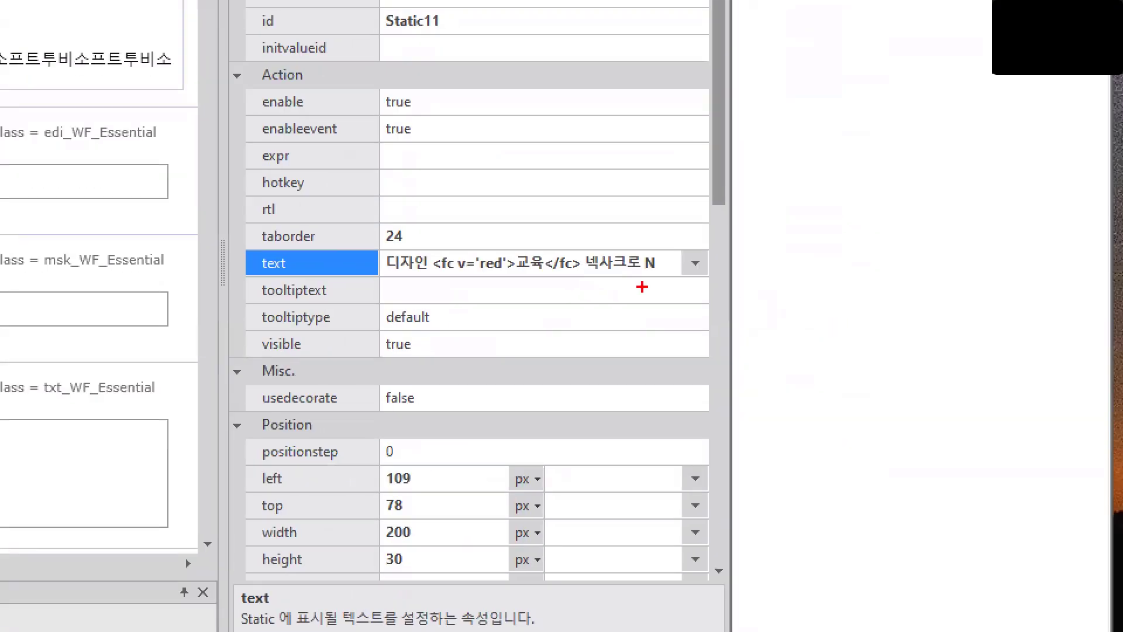
pyautogui.moveTo(593, 285); pyautogui.dragTo(436, 281)
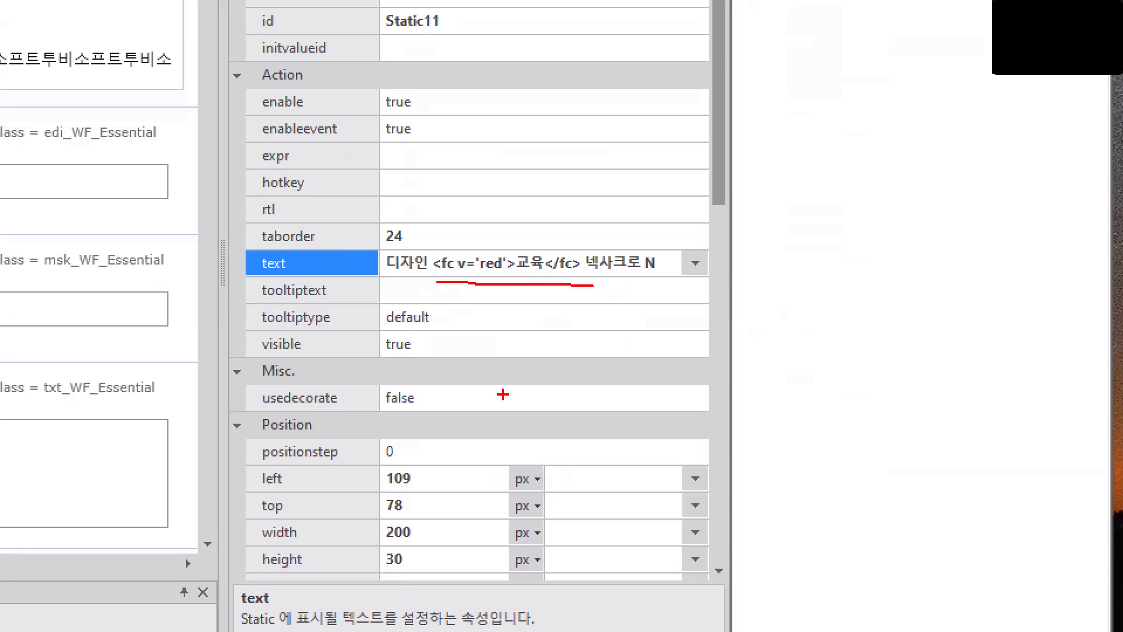
pyautogui.moveTo(502, 394); pyautogui.dragTo(465, 385)
pyautogui.moveTo(379, 370)
pyautogui.mouseDown()
pyautogui.moveTo(494, 390)
pyautogui.moveTo(248, 379)
pyautogui.moveTo(408, 420)
pyautogui.moveTo(490, 404)
pyautogui.moveTo(483, 380)
pyautogui.mouseUp()
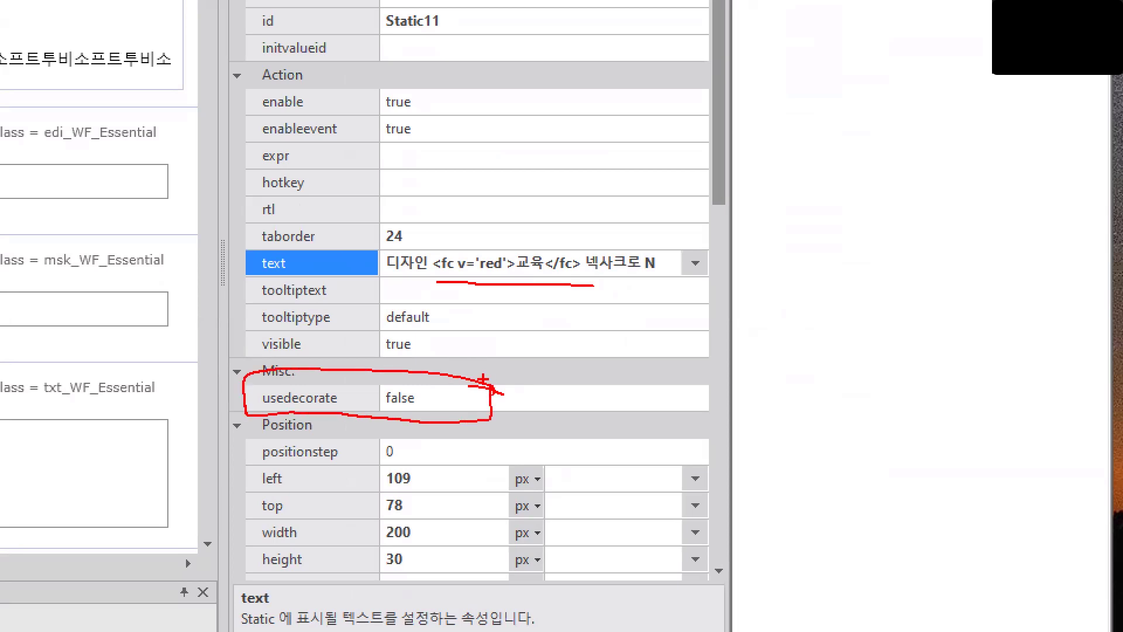
pyautogui.press('Escape')
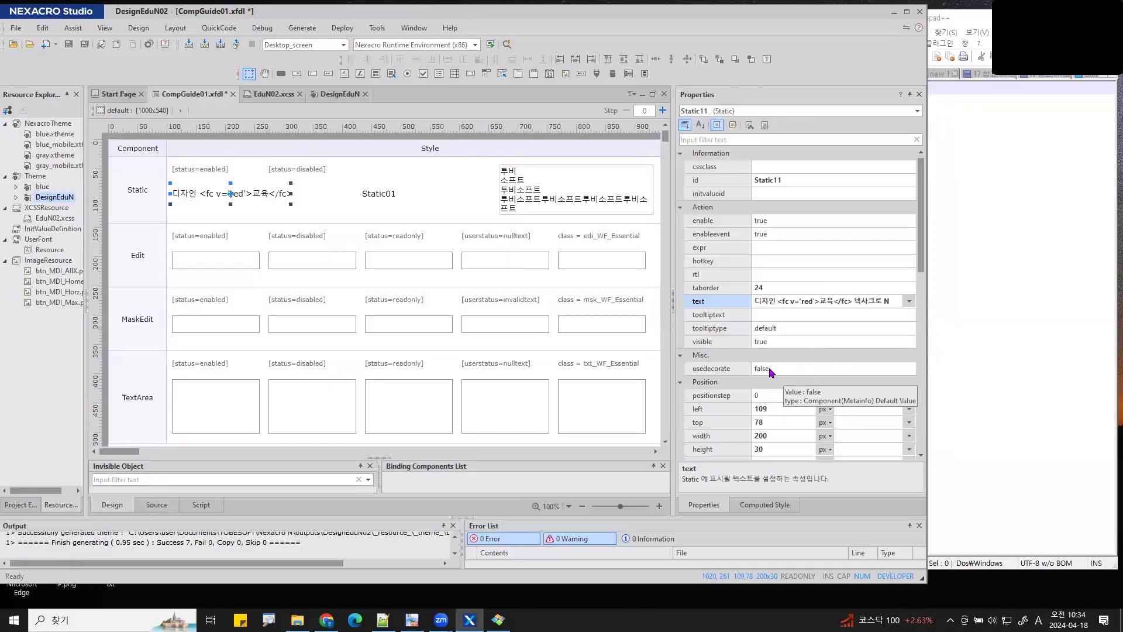
# - Set Static11's usedecorate to true and zoom in to show 교육 rendered in red
pyautogui.doubleClick(770, 371)
pyautogui.press('Return')
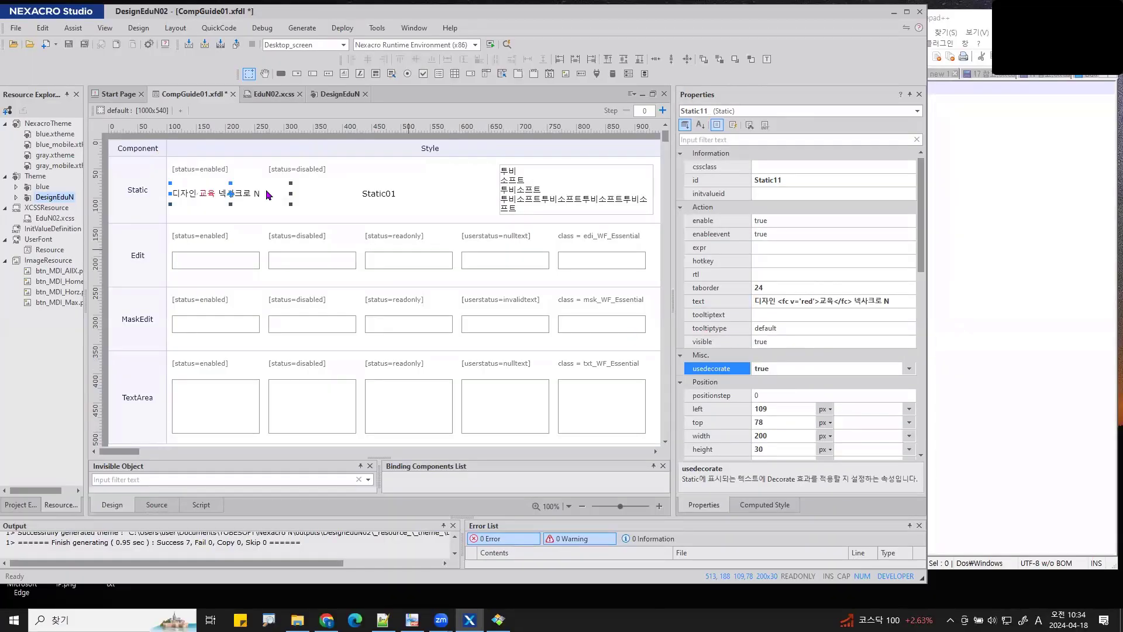
pyautogui.hotkey('ctrl', '1')
pyautogui.click(176, 198)
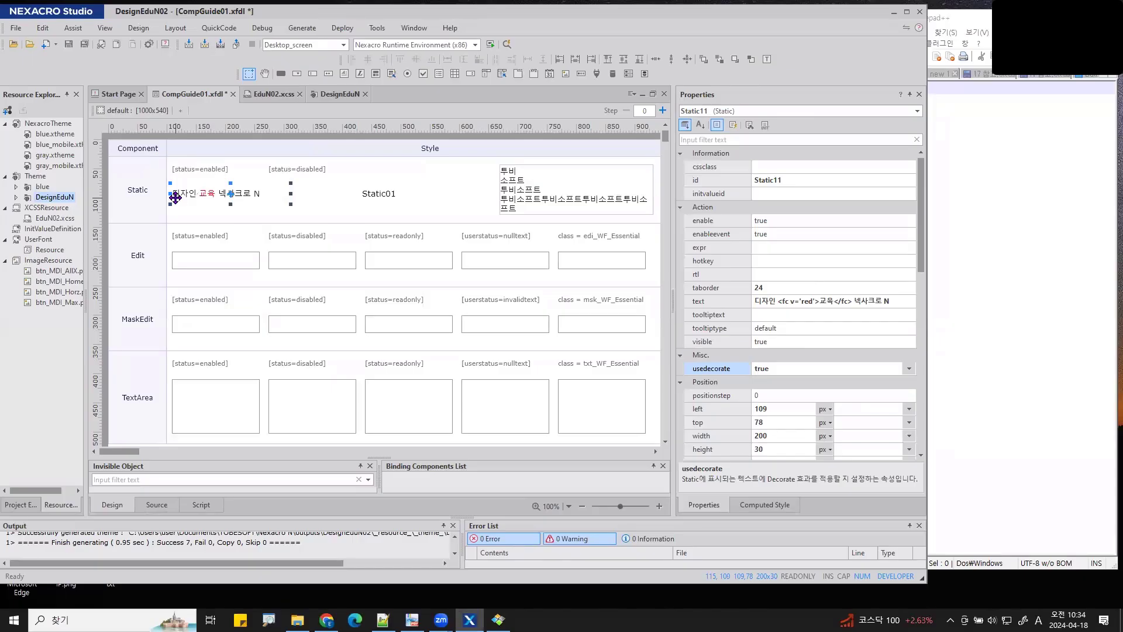
pyautogui.moveTo(206, 205)
pyautogui.mouseDown()
pyautogui.moveTo(206, 217)
pyautogui.moveTo(546, 344)
pyautogui.moveTo(681, 370)
pyautogui.moveTo(642, 382)
pyautogui.mouseUp()
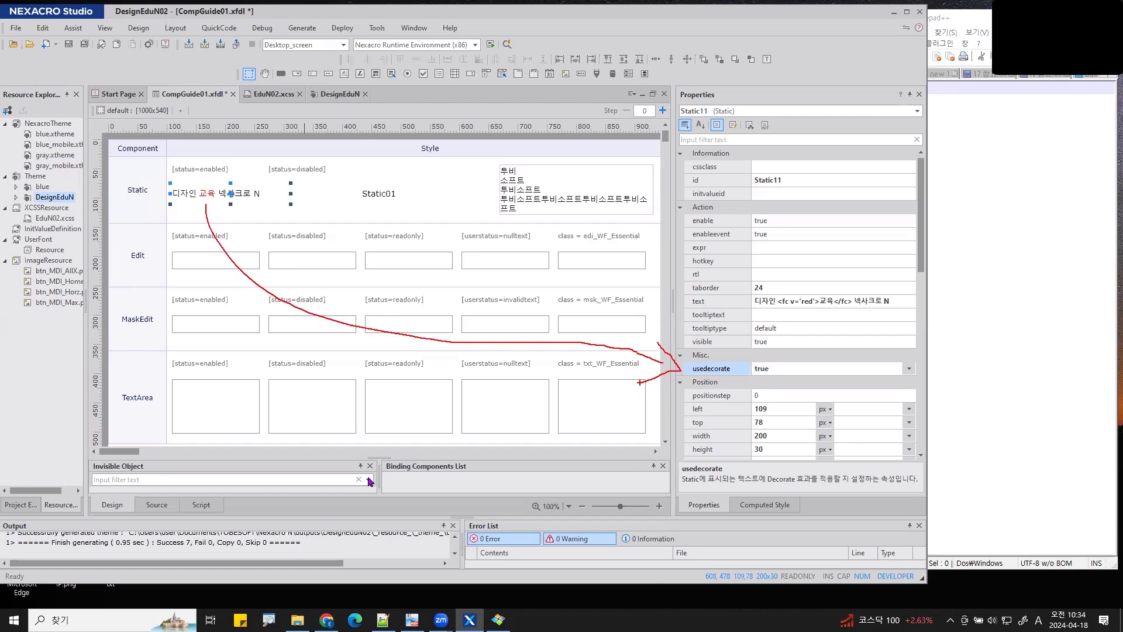
pyautogui.press('Escape')
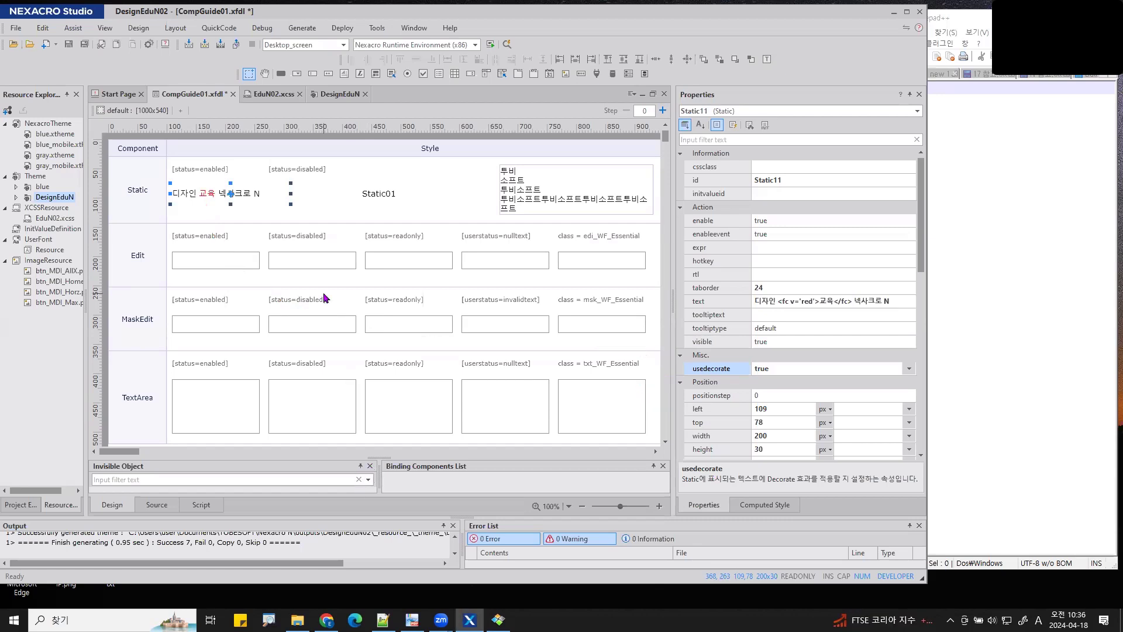
pyautogui.click(379, 203)
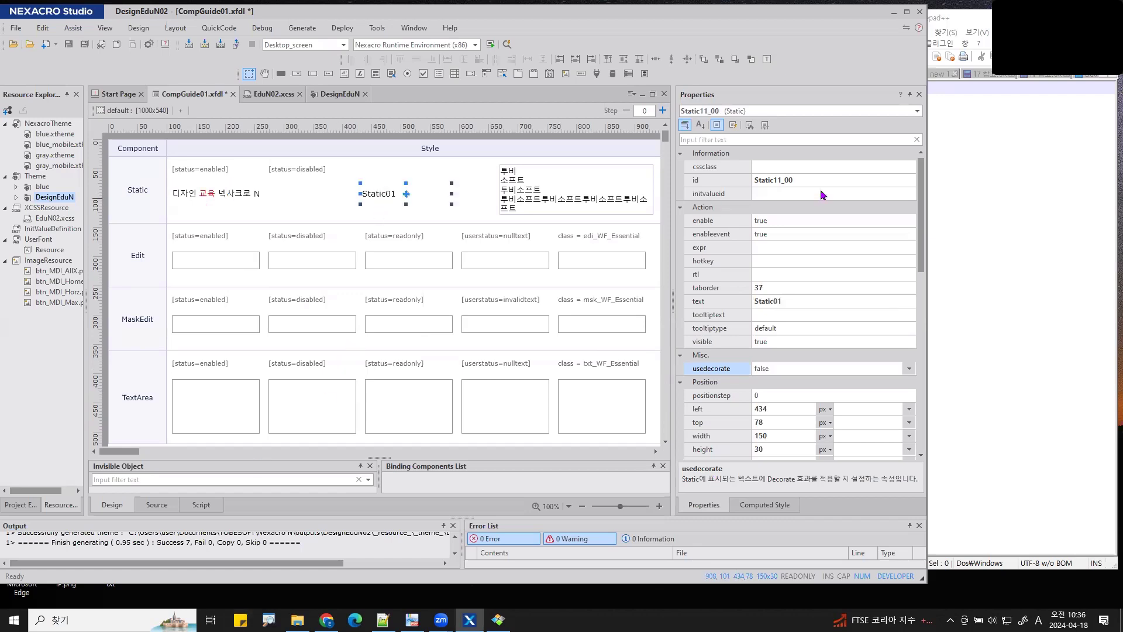
pyautogui.click(811, 164)
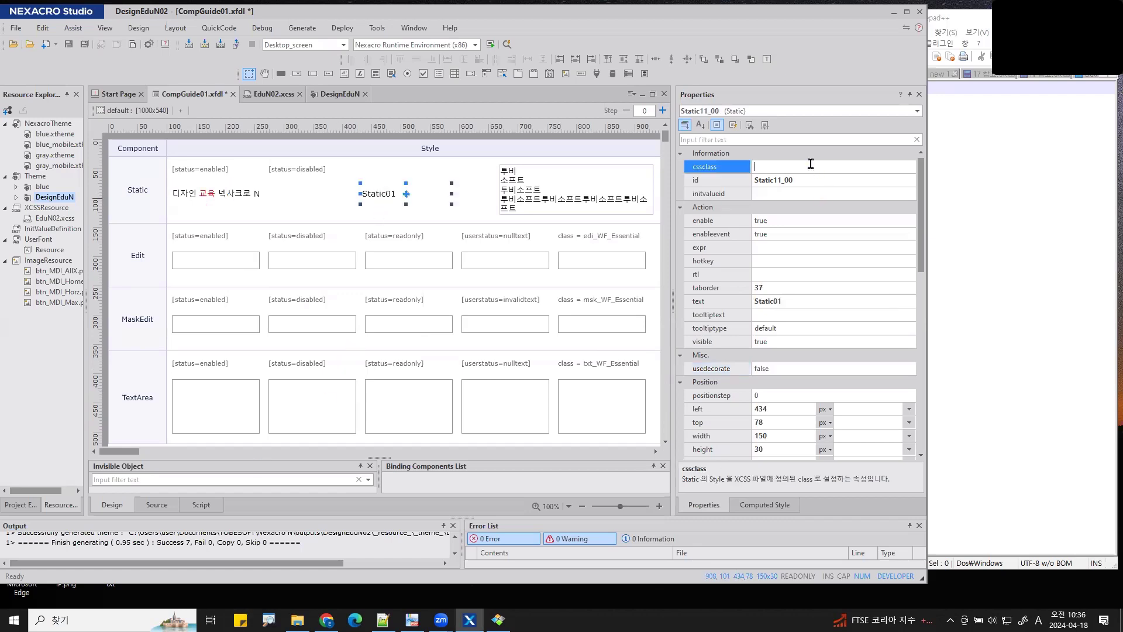
pyautogui.click(233, 199)
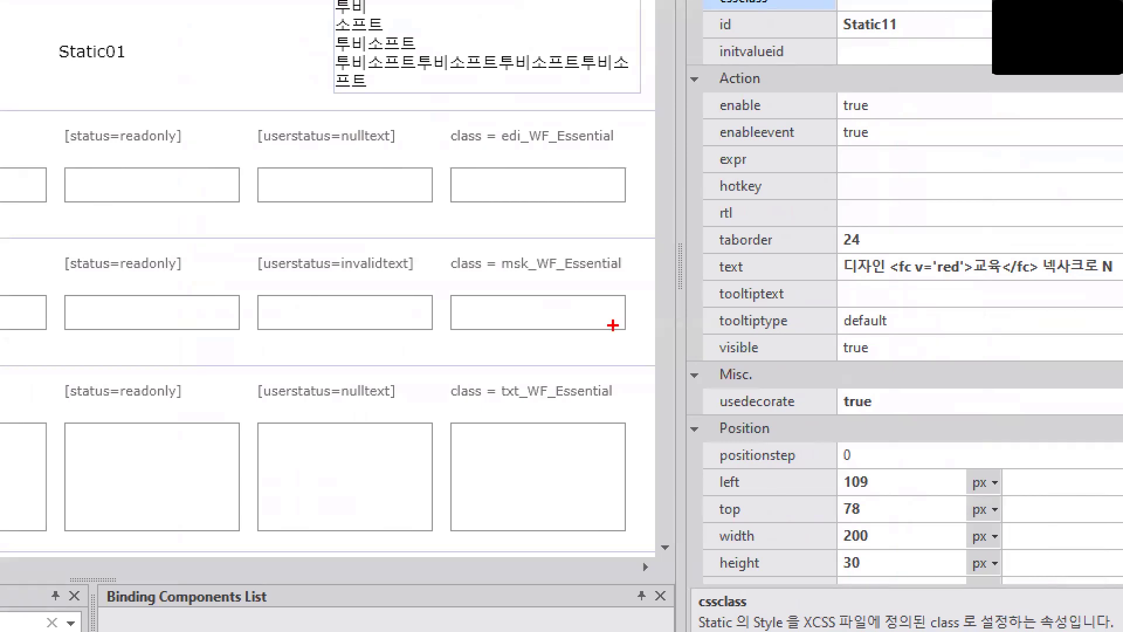
pyautogui.moveTo(895, 106); pyautogui.dragTo(846, 142)
pyautogui.moveTo(898, 391); pyautogui.dragTo(844, 435)
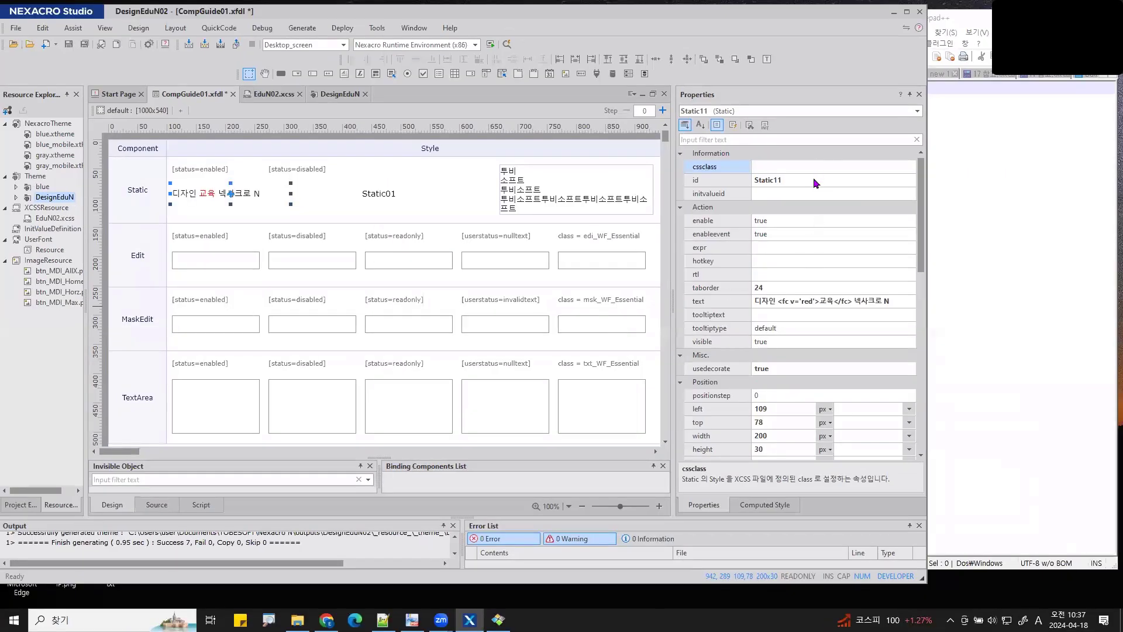
# - Find the Static's usedecorate row in Properties and open its Reference Guide help page with F1
pyautogui.scroll(-2, 813, 180)
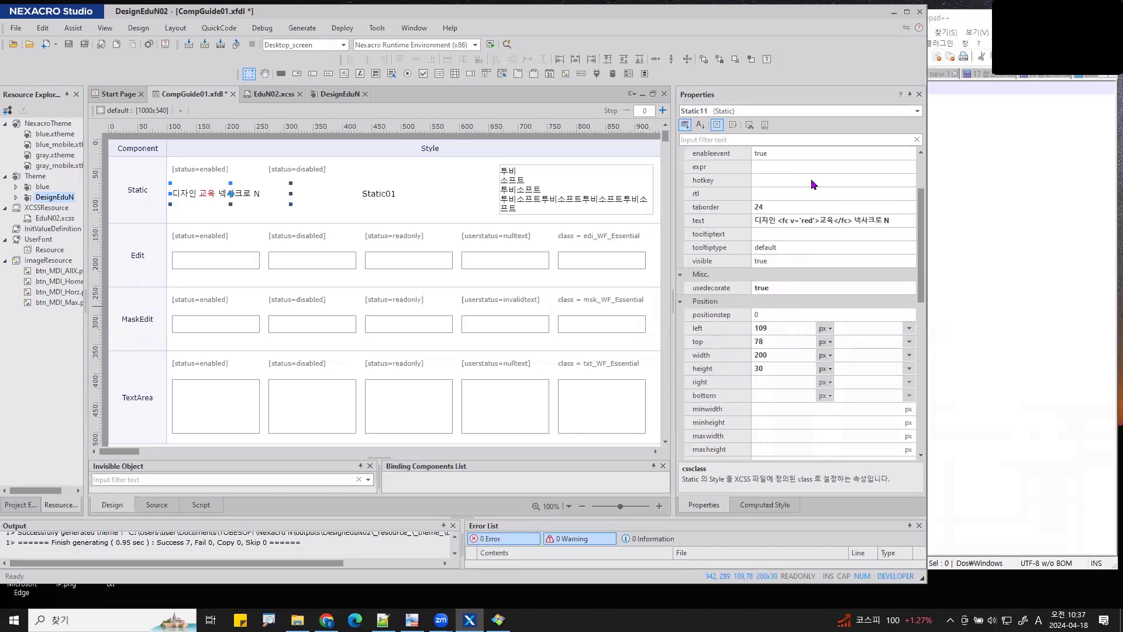
pyautogui.scroll(-2, 771, 174)
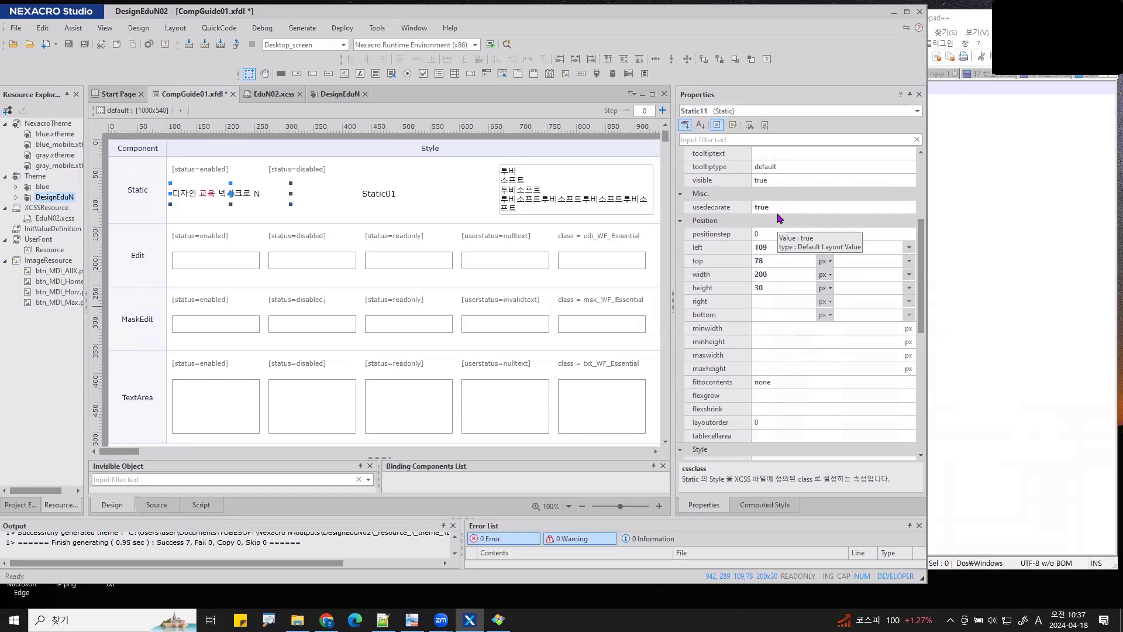
pyautogui.scroll(2, 816, 292)
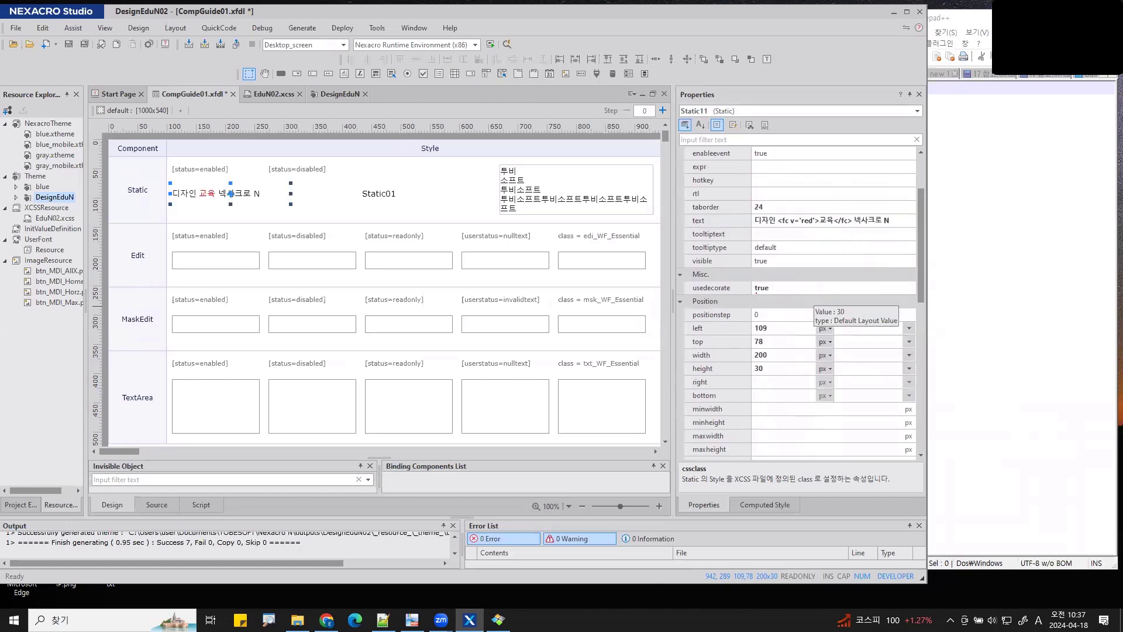
pyautogui.moveTo(757, 293); pyautogui.dragTo(672, 300)
pyautogui.moveTo(817, 225); pyautogui.dragTo(790, 228)
pyautogui.press('Escape')
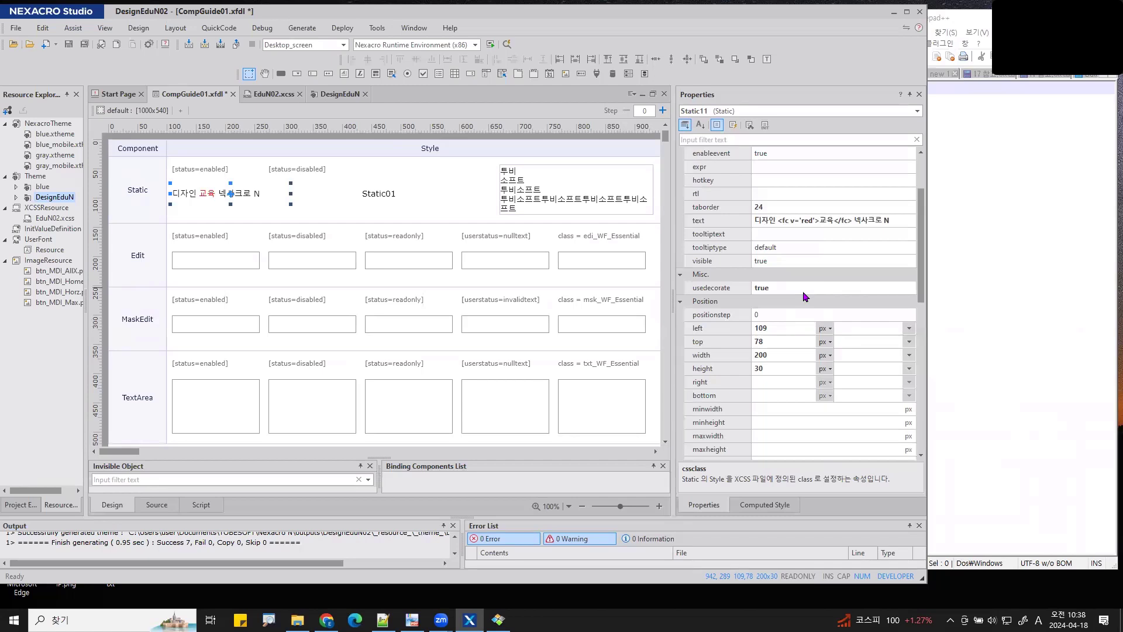
pyautogui.click(722, 292)
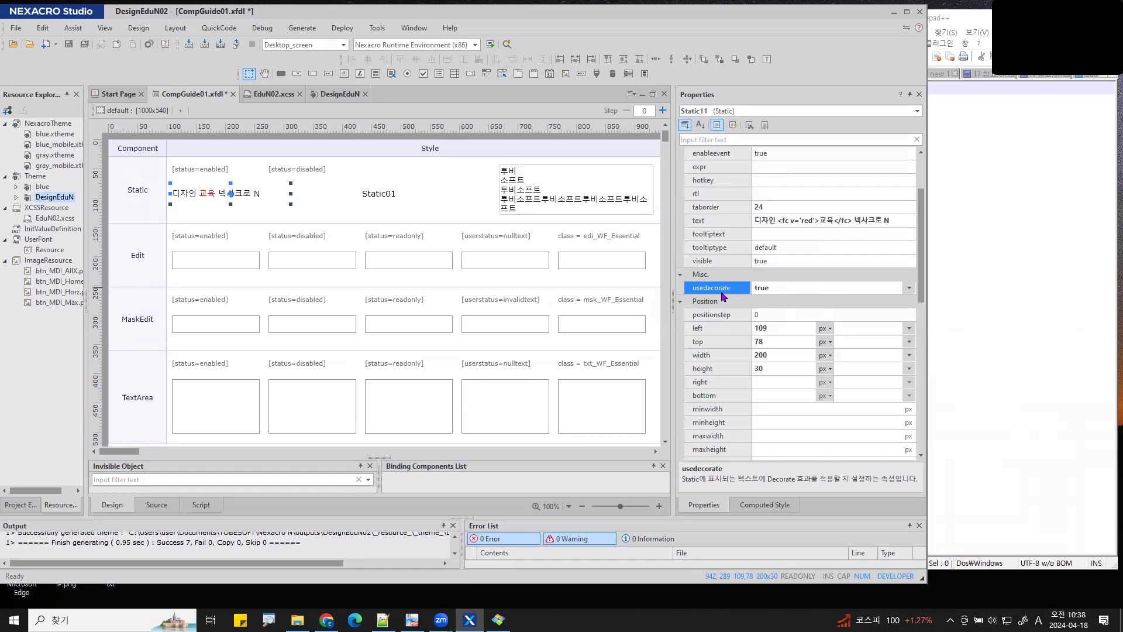
pyautogui.press('F1')
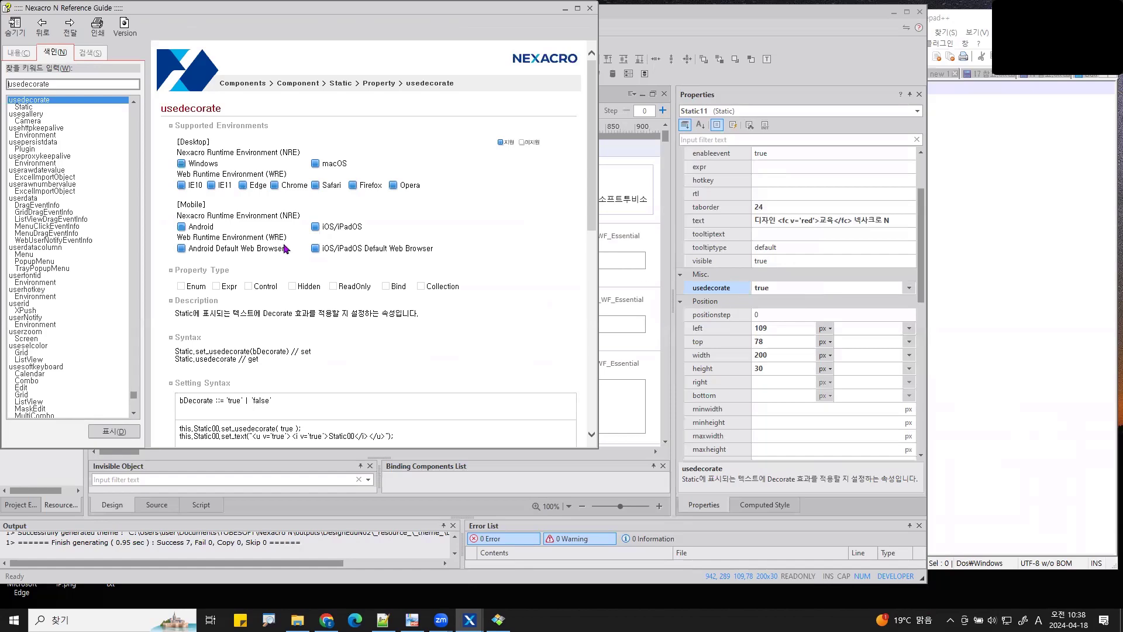
# - Read the usedecorate Remark tag table, then return to the CompGuide01 form designer
pyautogui.scroll(-5, 413, 246)
pyautogui.scroll(-3, 414, 246)
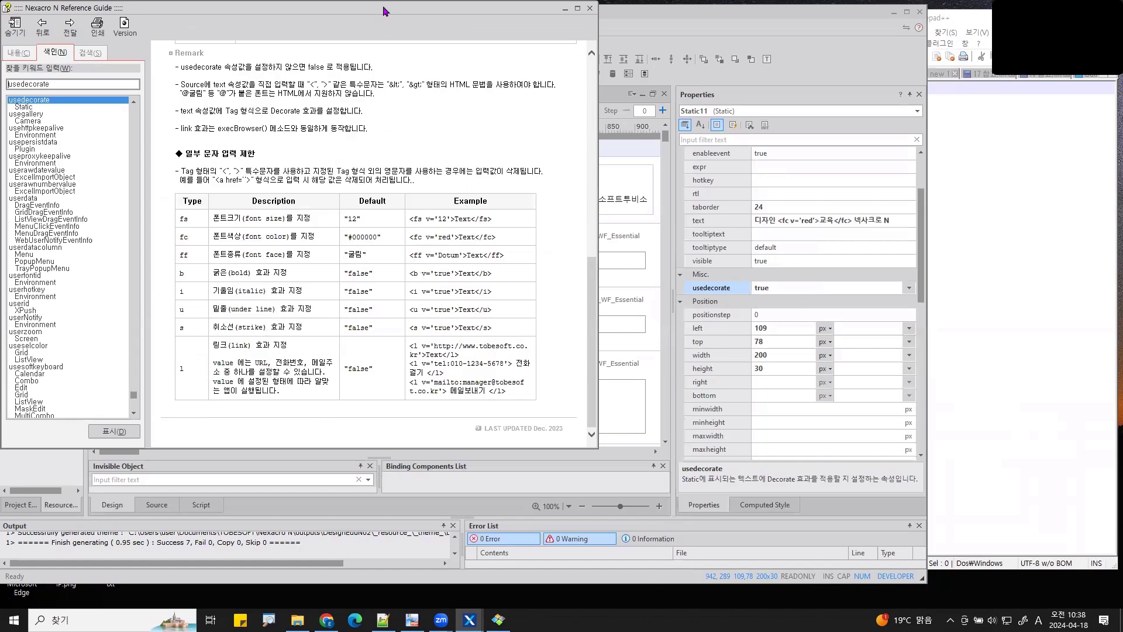
pyautogui.moveTo(384, 8); pyautogui.dragTo(433, 54)
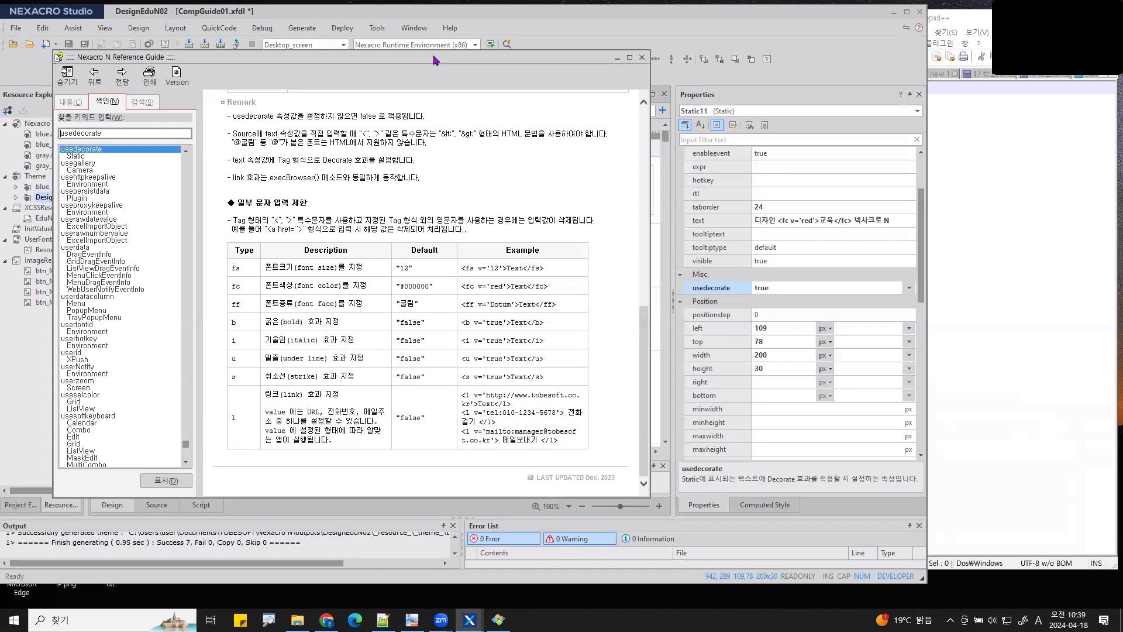
pyautogui.click(625, 18)
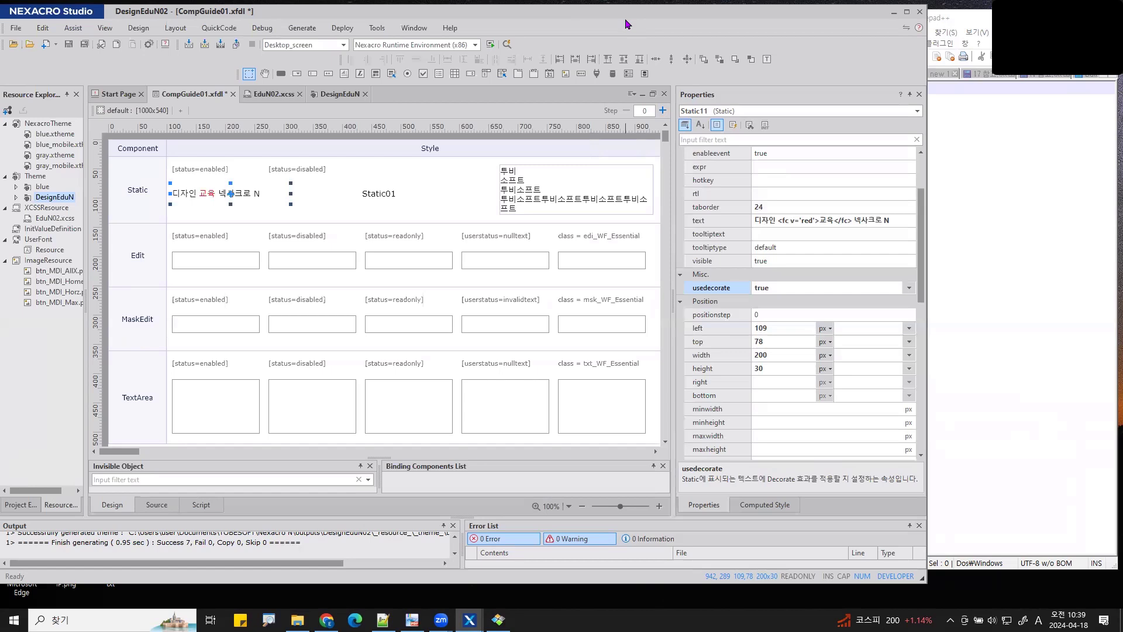
pyautogui.moveTo(116, 220)
pyautogui.mouseDown()
pyautogui.moveTo(89, 264)
pyautogui.moveTo(83, 443)
pyautogui.moveTo(109, 451)
pyautogui.mouseUp()
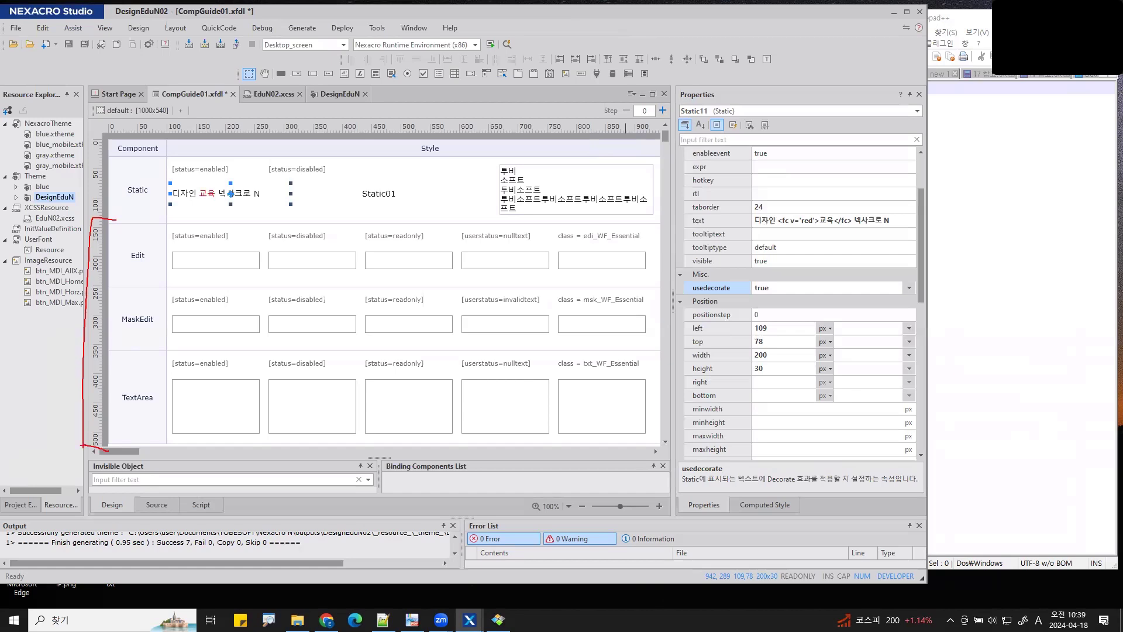
pyautogui.moveTo(321, 69)
pyautogui.mouseDown()
pyautogui.moveTo(300, 76)
pyautogui.moveTo(301, 65)
pyautogui.moveTo(258, 103)
pyautogui.moveTo(143, 225)
pyautogui.moveTo(155, 217)
pyautogui.mouseUp()
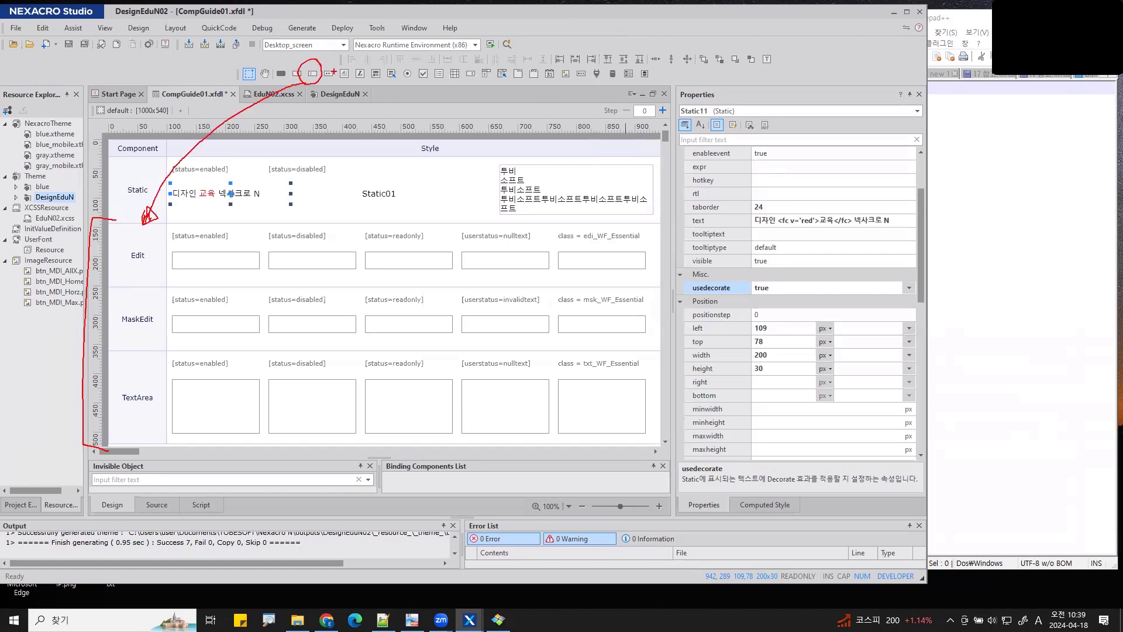
pyautogui.moveTo(337, 73)
pyautogui.mouseDown()
pyautogui.moveTo(320, 68)
pyautogui.moveTo(250, 254)
pyautogui.moveTo(170, 305)
pyautogui.moveTo(181, 295)
pyautogui.mouseUp()
pyautogui.moveTo(348, 68)
pyautogui.mouseDown()
pyautogui.moveTo(352, 116)
pyautogui.moveTo(214, 381)
pyautogui.moveTo(184, 370)
pyautogui.moveTo(190, 408)
pyautogui.moveTo(176, 386)
pyautogui.mouseUp()
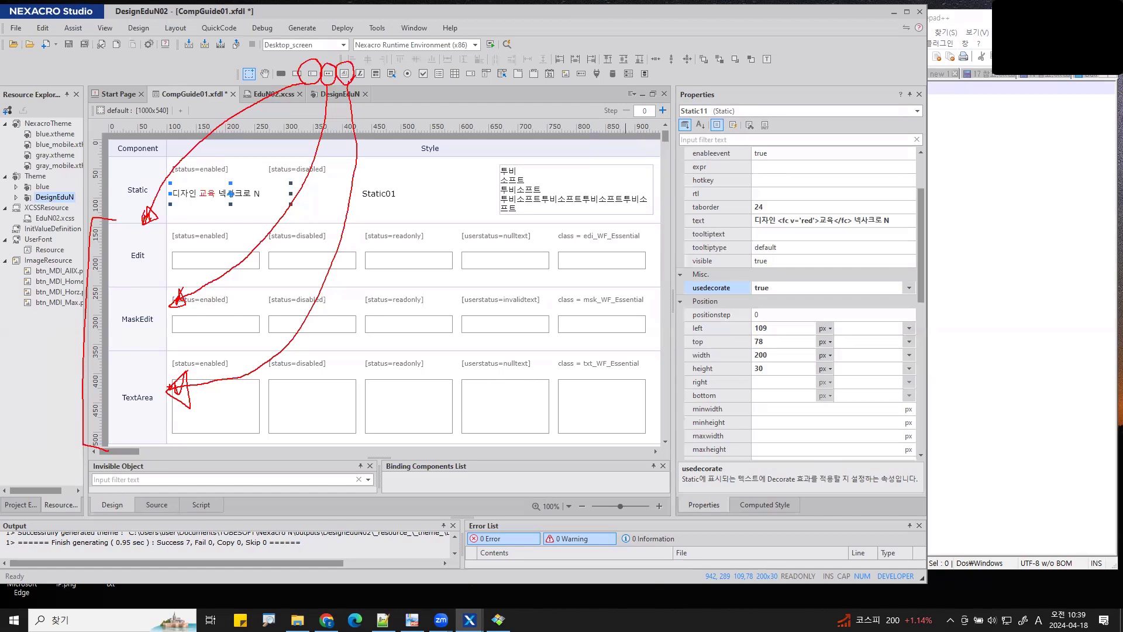
pyautogui.press('Escape')
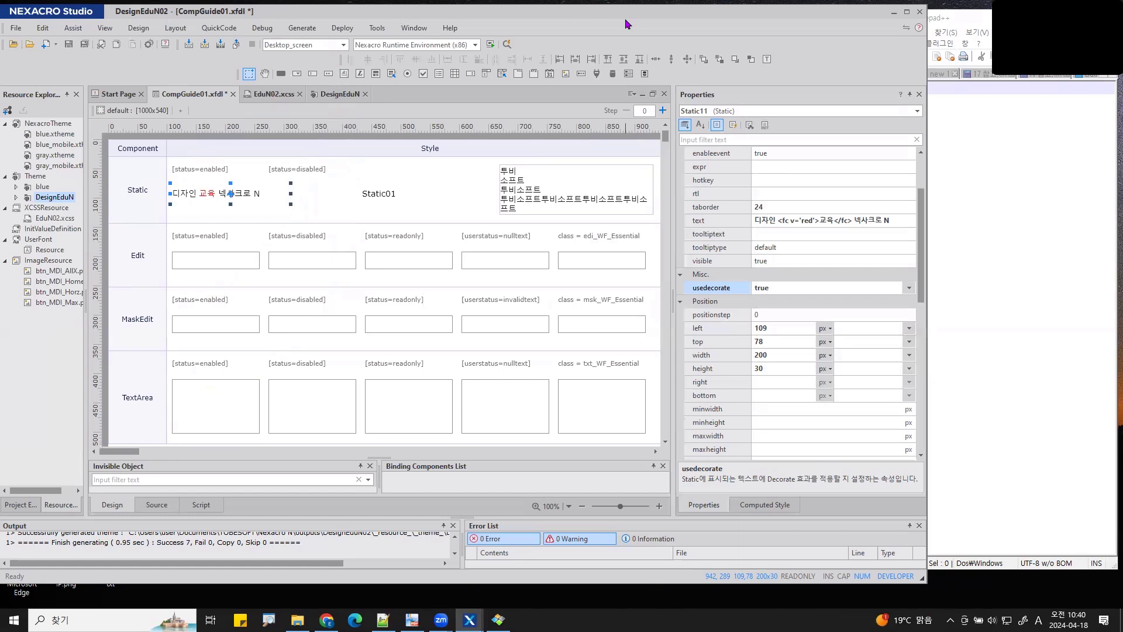
pyautogui.moveTo(107, 222)
pyautogui.mouseDown()
pyautogui.moveTo(252, 326)
pyautogui.moveTo(265, 352)
pyautogui.mouseUp()
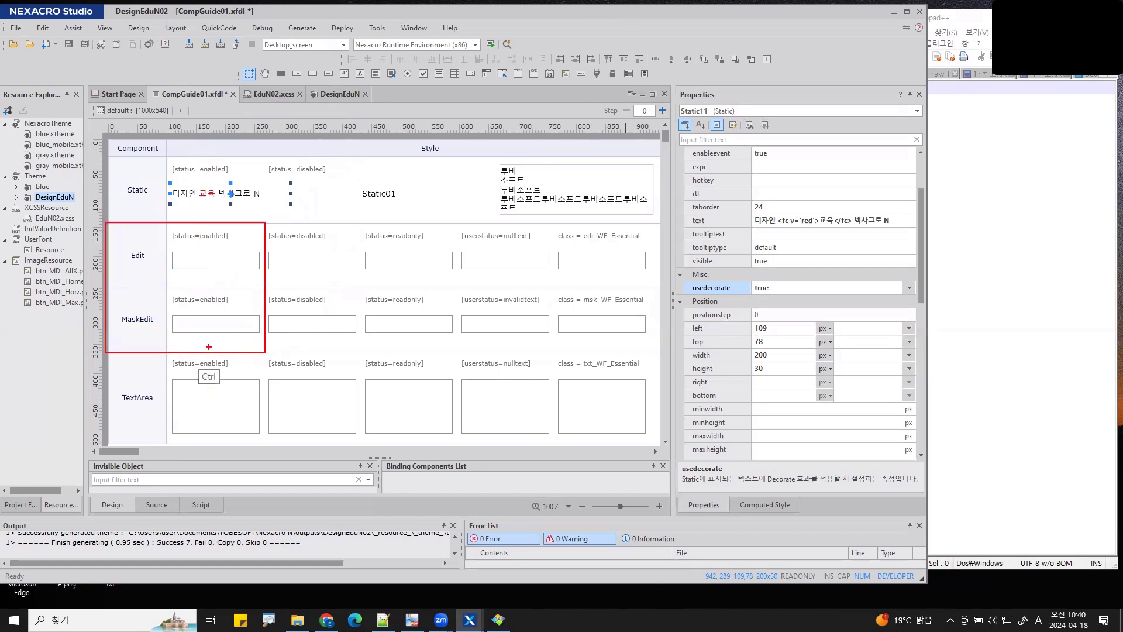
pyautogui.moveTo(103, 355); pyautogui.dragTo(265, 458)
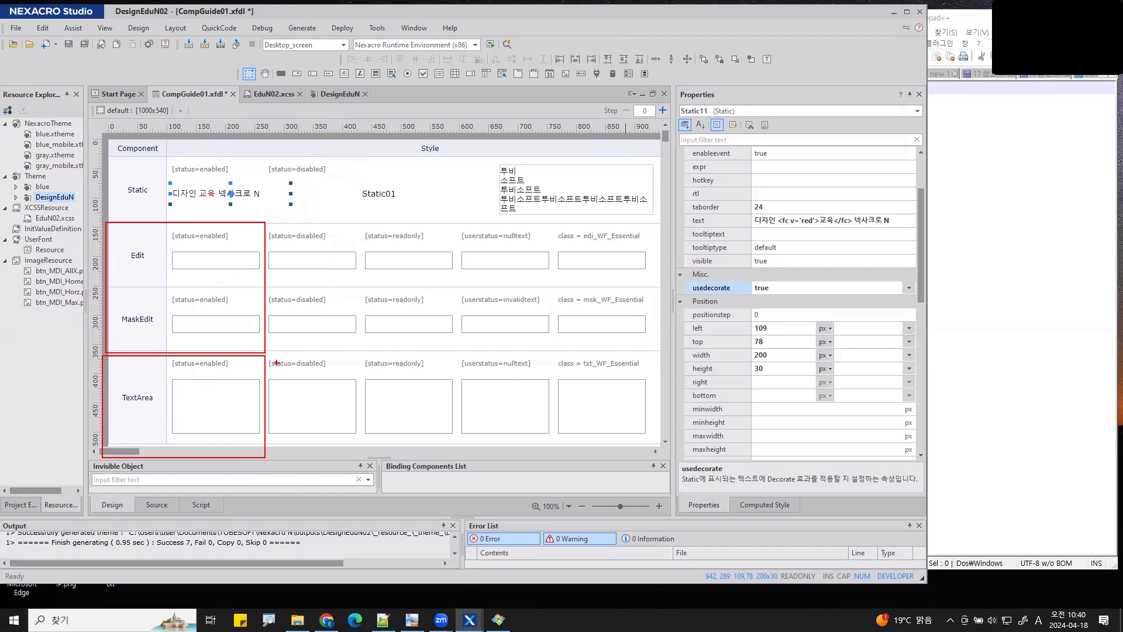
pyautogui.moveTo(290, 279); pyautogui.dragTo(513, 299)
pyautogui.moveTo(295, 376)
pyautogui.mouseDown()
pyautogui.moveTo(266, 403)
pyautogui.moveTo(486, 415)
pyautogui.mouseUp()
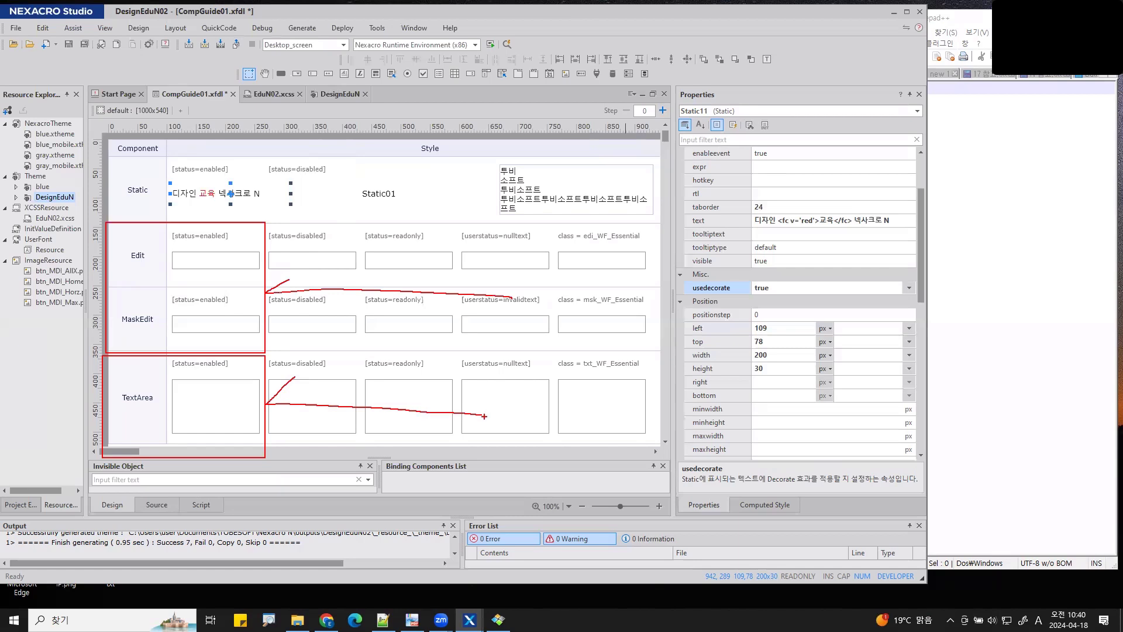
pyautogui.moveTo(361, 212)
pyautogui.mouseDown()
pyautogui.moveTo(365, 267)
pyautogui.moveTo(418, 241)
pyautogui.mouseUp()
pyautogui.moveTo(387, 252); pyautogui.dragTo(448, 264)
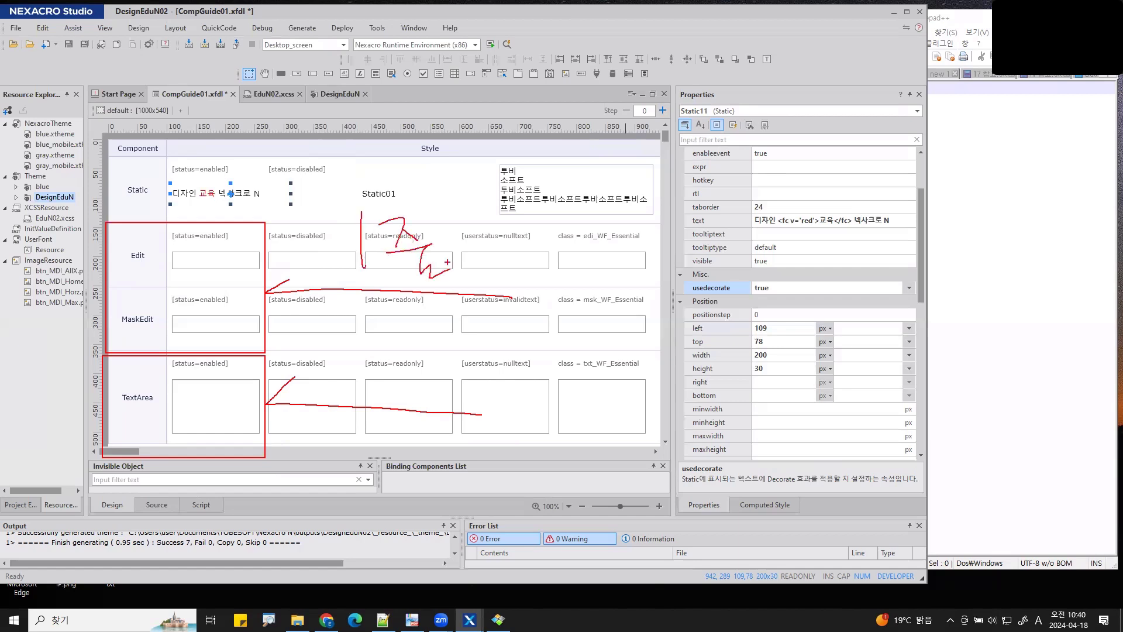
pyautogui.moveTo(363, 343); pyautogui.dragTo(362, 404)
pyautogui.moveTo(369, 377); pyautogui.dragTo(387, 364)
pyautogui.moveTo(389, 367)
pyautogui.mouseDown()
pyautogui.moveTo(384, 389)
pyautogui.moveTo(402, 402)
pyautogui.moveTo(432, 349)
pyautogui.moveTo(445, 365)
pyautogui.mouseUp()
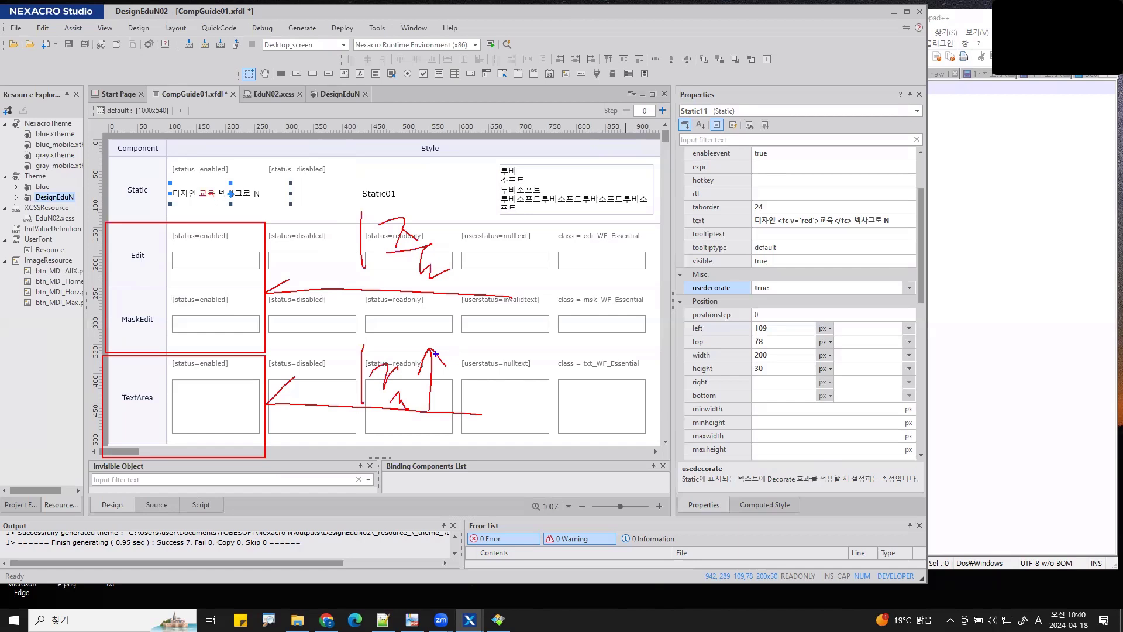
pyautogui.moveTo(107, 228)
pyautogui.mouseDown()
pyautogui.moveTo(321, 273)
pyautogui.moveTo(328, 284)
pyautogui.mouseUp()
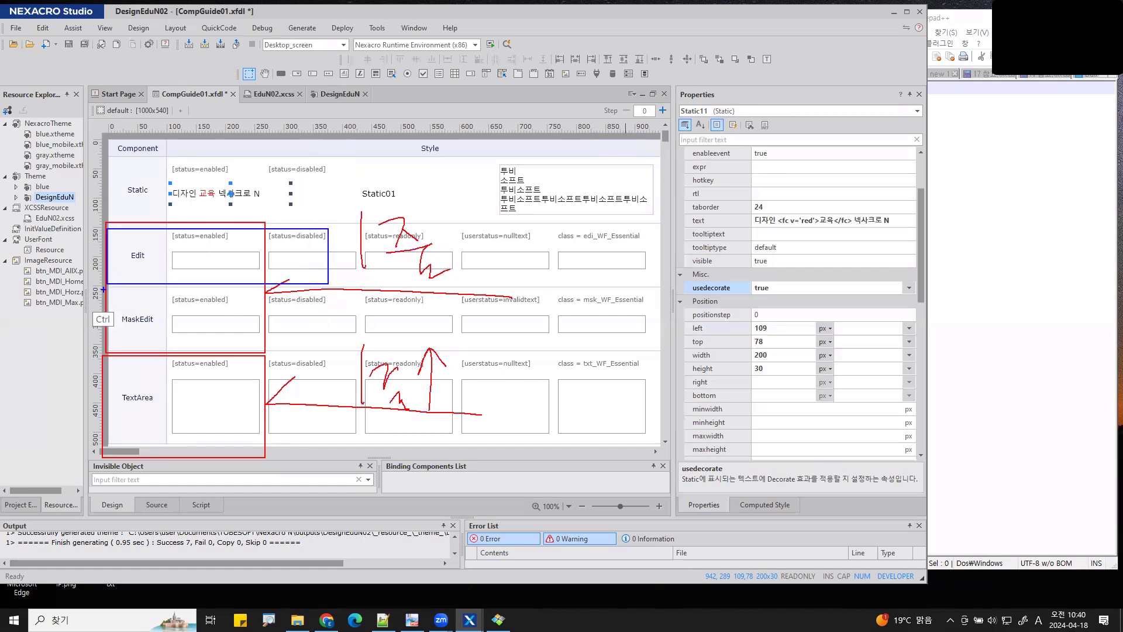
pyautogui.moveTo(103, 290); pyautogui.dragTo(341, 349)
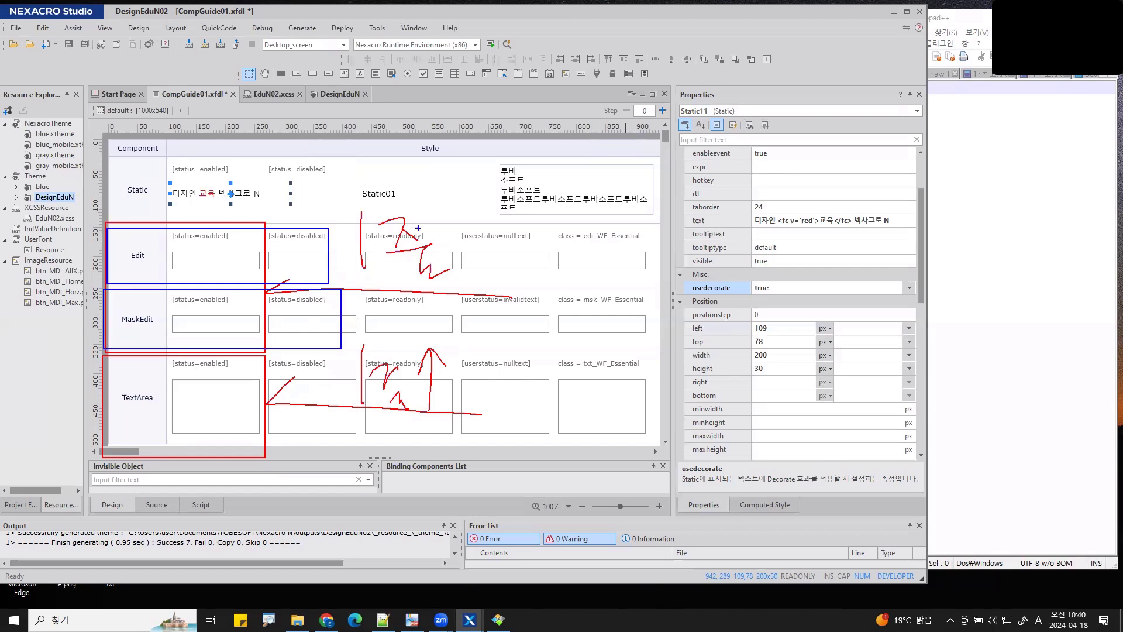
pyautogui.moveTo(328, 263); pyautogui.dragTo(623, 270)
pyautogui.moveTo(337, 318)
pyautogui.mouseDown()
pyautogui.moveTo(360, 329)
pyautogui.moveTo(602, 326)
pyautogui.mouseUp()
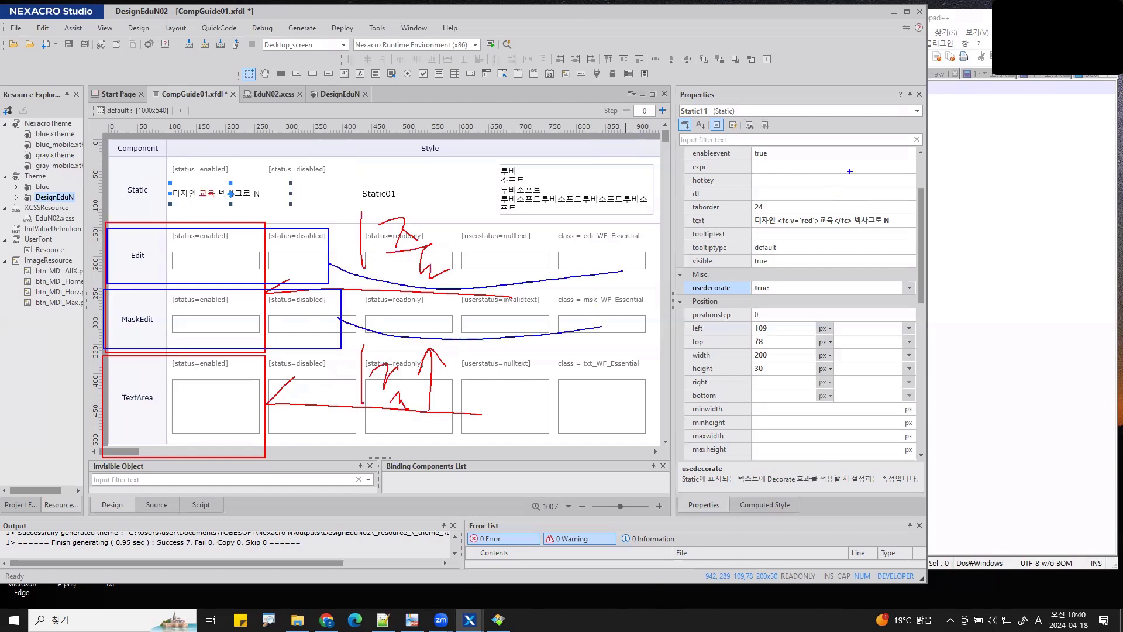
pyautogui.moveTo(627, 178)
pyautogui.mouseDown()
pyautogui.moveTo(660, 238)
pyautogui.moveTo(677, 234)
pyautogui.mouseUp()
pyautogui.moveTo(707, 222); pyautogui.dragTo(712, 246)
pyautogui.moveTo(741, 198)
pyautogui.mouseDown()
pyautogui.moveTo(771, 193)
pyautogui.moveTo(778, 233)
pyautogui.moveTo(811, 234)
pyautogui.mouseUp()
pyautogui.moveTo(852, 179); pyautogui.dragTo(873, 200)
pyautogui.moveTo(868, 202); pyautogui.dragTo(866, 232)
pyautogui.moveTo(872, 221); pyautogui.dragTo(890, 237)
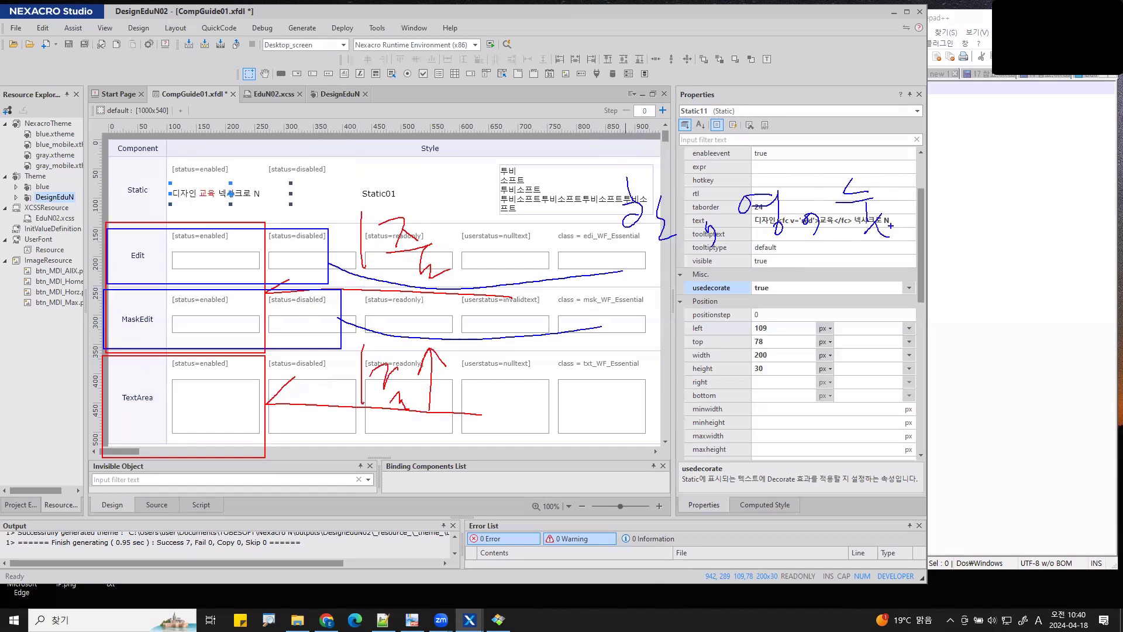
pyautogui.moveTo(889, 248); pyautogui.dragTo(656, 249)
pyautogui.moveTo(661, 296)
pyautogui.mouseDown()
pyautogui.moveTo(645, 307)
pyautogui.moveTo(664, 312)
pyautogui.mouseUp()
pyautogui.moveTo(625, 319)
pyautogui.mouseDown()
pyautogui.moveTo(667, 318)
pyautogui.moveTo(643, 354)
pyautogui.moveTo(667, 356)
pyautogui.mouseUp()
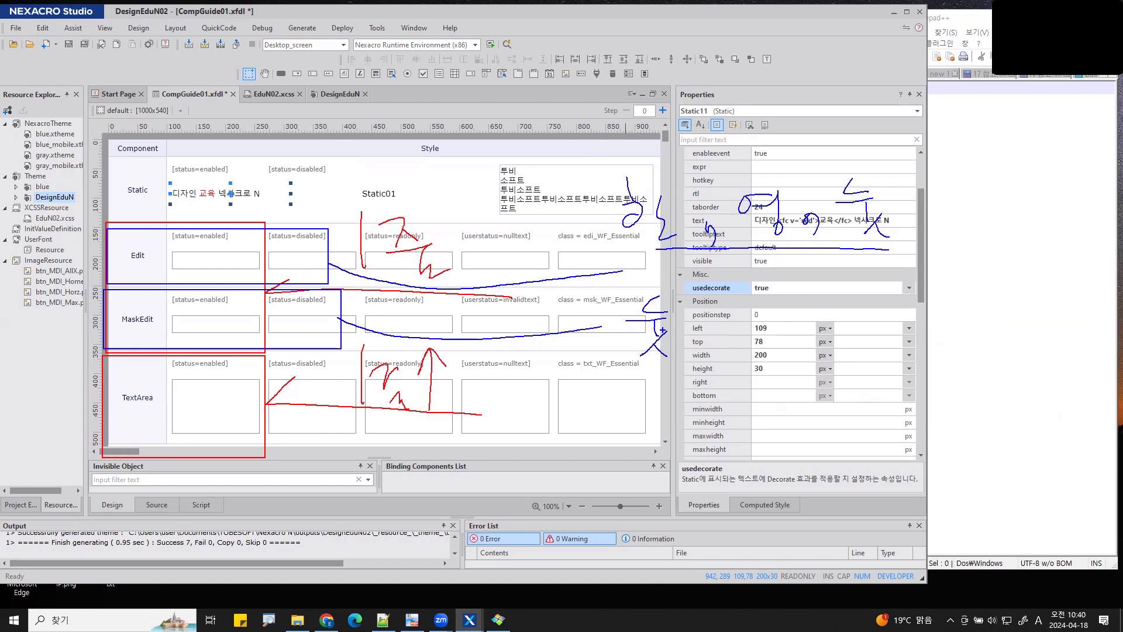
pyautogui.moveTo(642, 355); pyautogui.dragTo(708, 365)
pyautogui.moveTo(736, 292); pyautogui.dragTo(758, 294)
pyautogui.moveTo(738, 294); pyautogui.dragTo(763, 302)
pyautogui.moveTo(734, 328)
pyautogui.mouseDown()
pyautogui.moveTo(768, 326)
pyautogui.moveTo(764, 359)
pyautogui.mouseUp()
pyautogui.moveTo(763, 311)
pyautogui.mouseDown()
pyautogui.moveTo(776, 332)
pyautogui.moveTo(796, 321)
pyautogui.moveTo(823, 332)
pyautogui.moveTo(841, 316)
pyautogui.moveTo(850, 328)
pyautogui.mouseUp()
pyautogui.moveTo(852, 299); pyautogui.dragTo(871, 343)
pyautogui.moveTo(891, 309)
pyautogui.mouseDown()
pyautogui.moveTo(909, 310)
pyautogui.moveTo(911, 332)
pyautogui.moveTo(959, 334)
pyautogui.moveTo(967, 353)
pyautogui.moveTo(745, 361)
pyautogui.mouseUp()
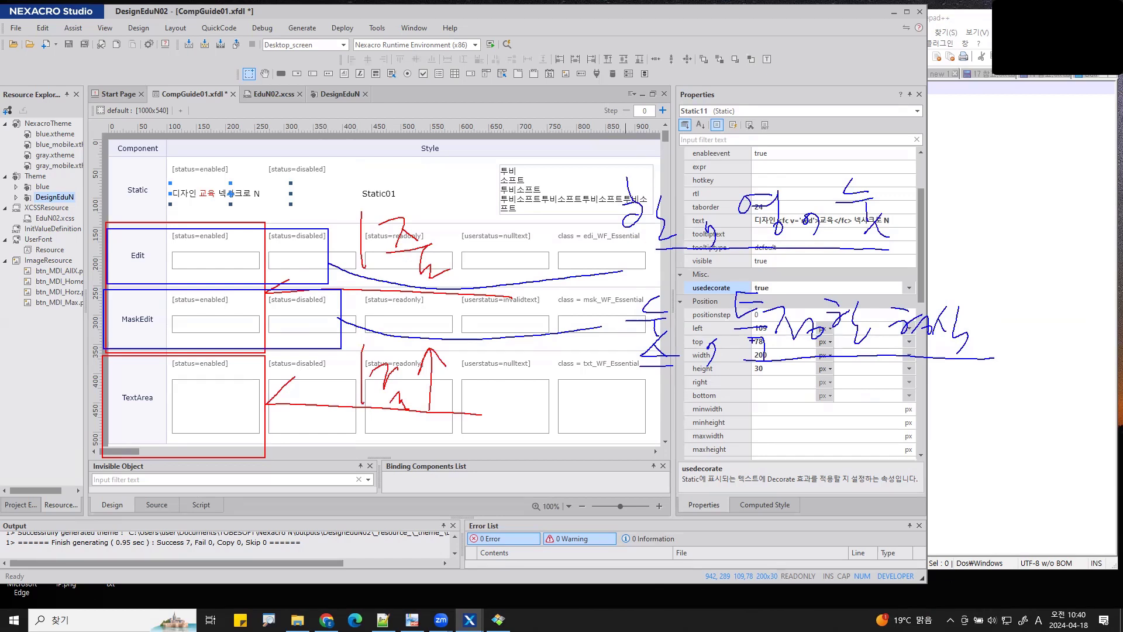
pyautogui.moveTo(717, 432); pyautogui.dragTo(820, 429)
pyautogui.moveTo(828, 408); pyautogui.dragTo(1055, 434)
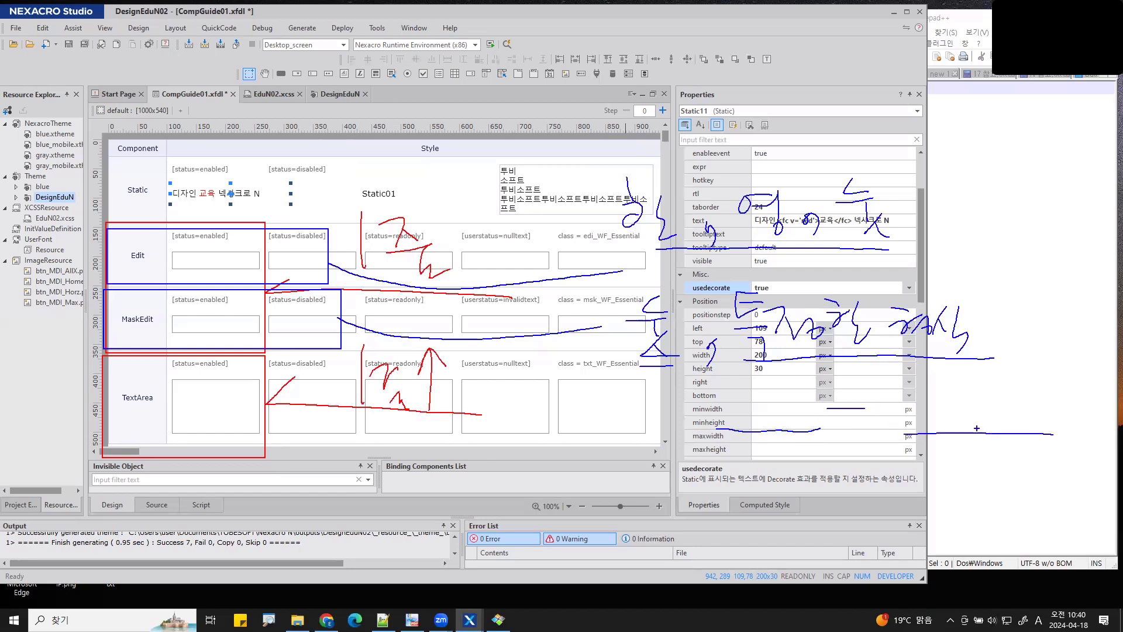
pyautogui.moveTo(752, 483)
pyautogui.mouseDown()
pyautogui.moveTo(799, 500)
pyautogui.moveTo(794, 527)
pyautogui.mouseUp()
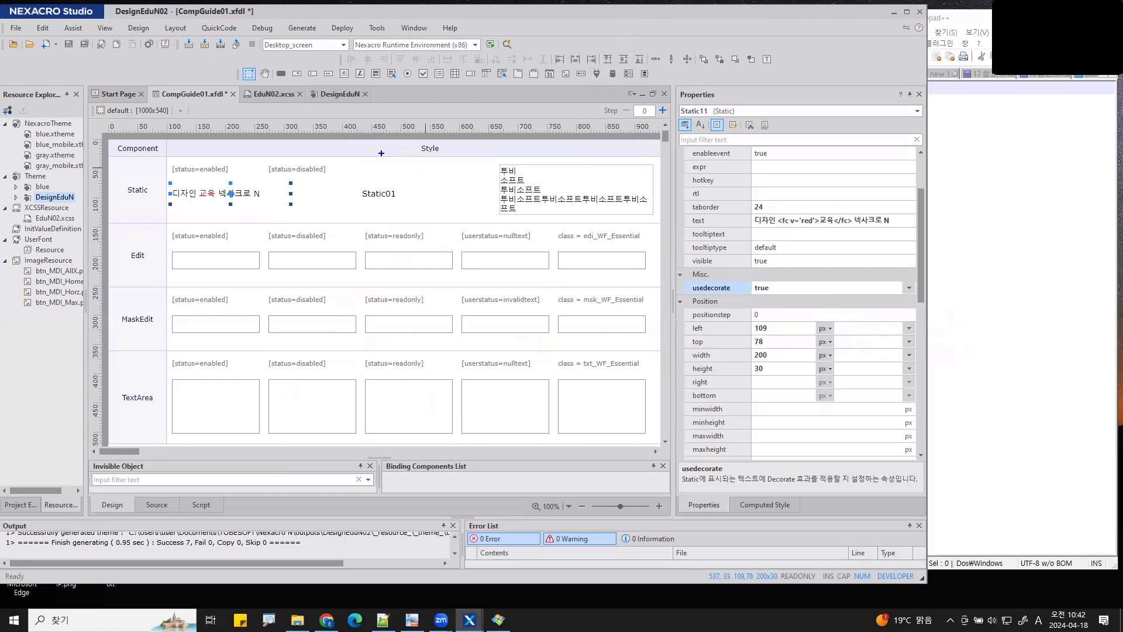
pyautogui.moveTo(375, 139)
pyautogui.mouseDown()
pyautogui.moveTo(378, 175)
pyautogui.moveTo(584, 184)
pyautogui.mouseUp()
pyautogui.moveTo(666, 136); pyautogui.dragTo(699, 196)
pyautogui.press('ctrl')
pyautogui.moveTo(372, 218); pyautogui.dragTo(878, 523)
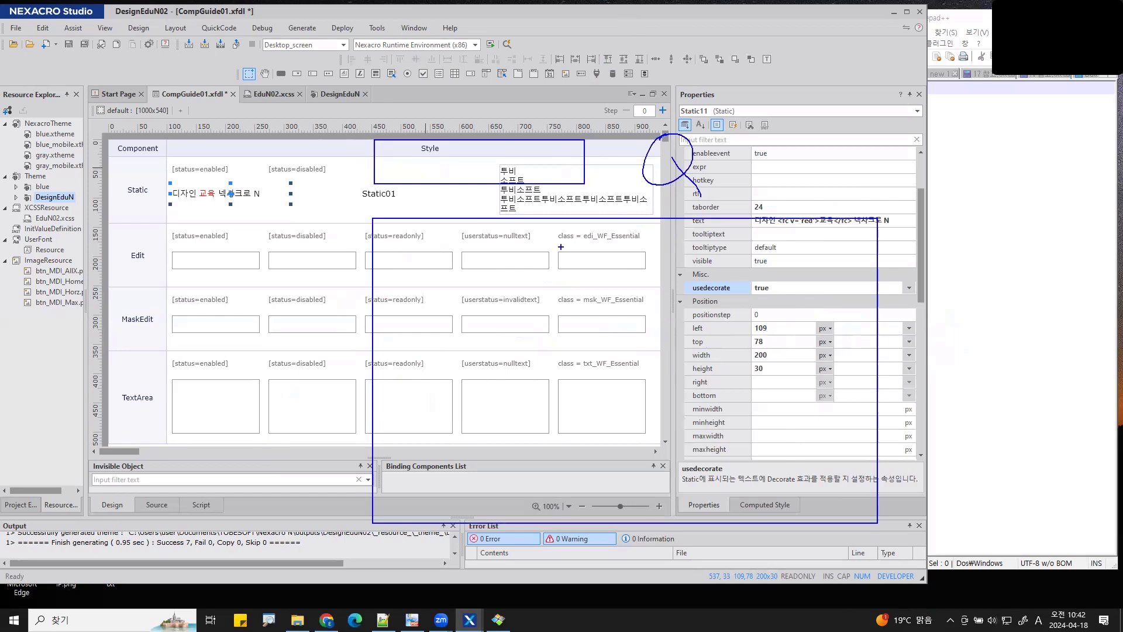
pyautogui.moveTo(553, 264)
pyautogui.mouseDown()
pyautogui.moveTo(495, 171)
pyautogui.moveTo(506, 170)
pyautogui.mouseUp()
pyautogui.moveTo(553, 275)
pyautogui.mouseDown()
pyautogui.moveTo(593, 244)
pyautogui.moveTo(588, 281)
pyautogui.mouseUp()
pyautogui.moveTo(603, 230)
pyautogui.mouseDown()
pyautogui.moveTo(603, 287)
pyautogui.moveTo(630, 253)
pyautogui.mouseUp()
pyautogui.moveTo(630, 258); pyautogui.dragTo(643, 275)
pyautogui.moveTo(662, 248)
pyautogui.mouseDown()
pyautogui.moveTo(663, 275)
pyautogui.moveTo(688, 273)
pyautogui.mouseUp()
pyautogui.moveTo(438, 334); pyautogui.dragTo(544, 328)
pyautogui.moveTo(499, 335); pyautogui.dragTo(501, 372)
pyautogui.moveTo(543, 338)
pyautogui.mouseDown()
pyautogui.moveTo(537, 351)
pyautogui.moveTo(562, 367)
pyautogui.mouseUp()
pyautogui.moveTo(564, 327); pyautogui.dragTo(562, 367)
pyautogui.moveTo(633, 323)
pyautogui.mouseDown()
pyautogui.moveTo(598, 324)
pyautogui.moveTo(615, 363)
pyautogui.mouseUp()
pyautogui.moveTo(585, 338); pyautogui.dragTo(690, 336)
pyautogui.moveTo(715, 326)
pyautogui.mouseDown()
pyautogui.moveTo(702, 344)
pyautogui.moveTo(726, 328)
pyautogui.mouseUp()
pyautogui.moveTo(736, 318)
pyautogui.mouseDown()
pyautogui.moveTo(738, 347)
pyautogui.moveTo(762, 349)
pyautogui.mouseUp()
pyautogui.moveTo(783, 321)
pyautogui.mouseDown()
pyautogui.moveTo(773, 341)
pyautogui.moveTo(784, 320)
pyautogui.mouseUp()
pyautogui.moveTo(806, 316)
pyautogui.mouseDown()
pyautogui.moveTo(807, 352)
pyautogui.moveTo(685, 301)
pyautogui.moveTo(437, 380)
pyautogui.moveTo(844, 380)
pyautogui.mouseUp()
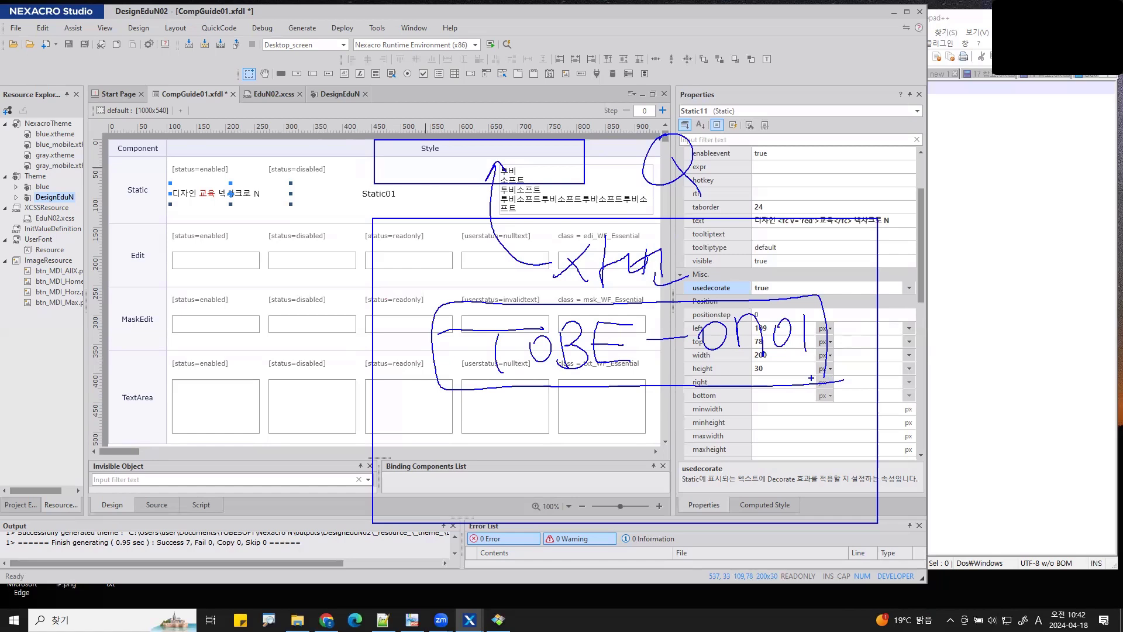
pyautogui.moveTo(495, 391)
pyautogui.mouseDown()
pyautogui.moveTo(541, 454)
pyautogui.moveTo(566, 454)
pyautogui.mouseUp()
pyautogui.moveTo(570, 441)
pyautogui.mouseDown()
pyautogui.moveTo(592, 451)
pyautogui.moveTo(585, 462)
pyautogui.mouseUp()
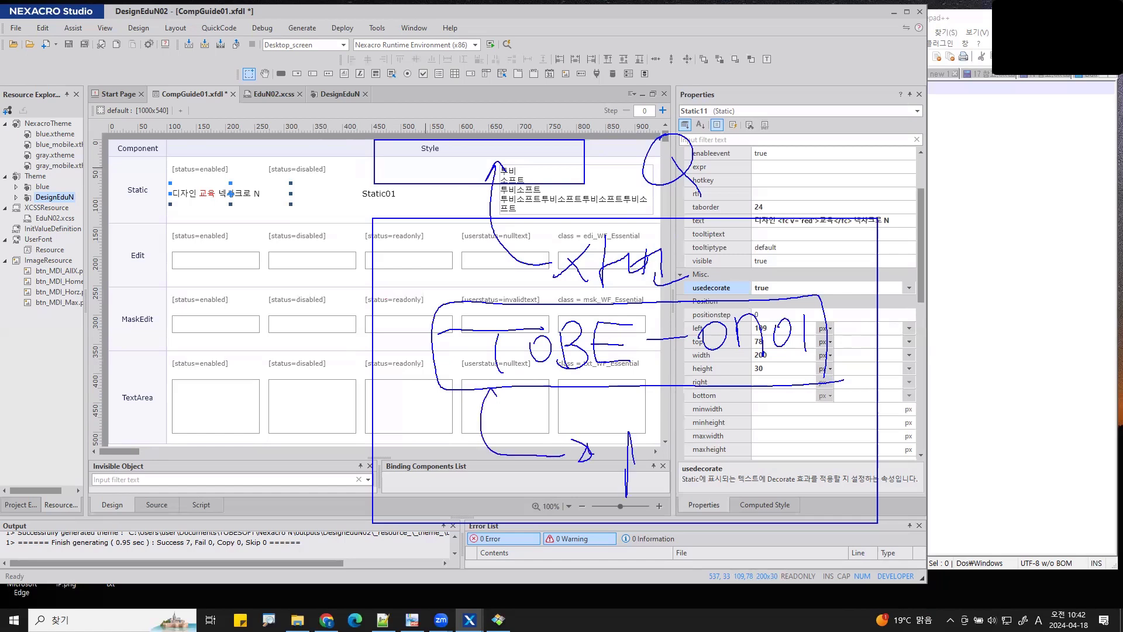
pyautogui.moveTo(626, 498)
pyautogui.mouseDown()
pyautogui.moveTo(665, 469)
pyautogui.moveTo(742, 468)
pyautogui.moveTo(776, 485)
pyautogui.moveTo(813, 474)
pyautogui.moveTo(831, 445)
pyautogui.moveTo(837, 484)
pyautogui.mouseUp()
pyautogui.moveTo(851, 439)
pyautogui.mouseDown()
pyautogui.moveTo(849, 468)
pyautogui.moveTo(879, 444)
pyautogui.mouseUp()
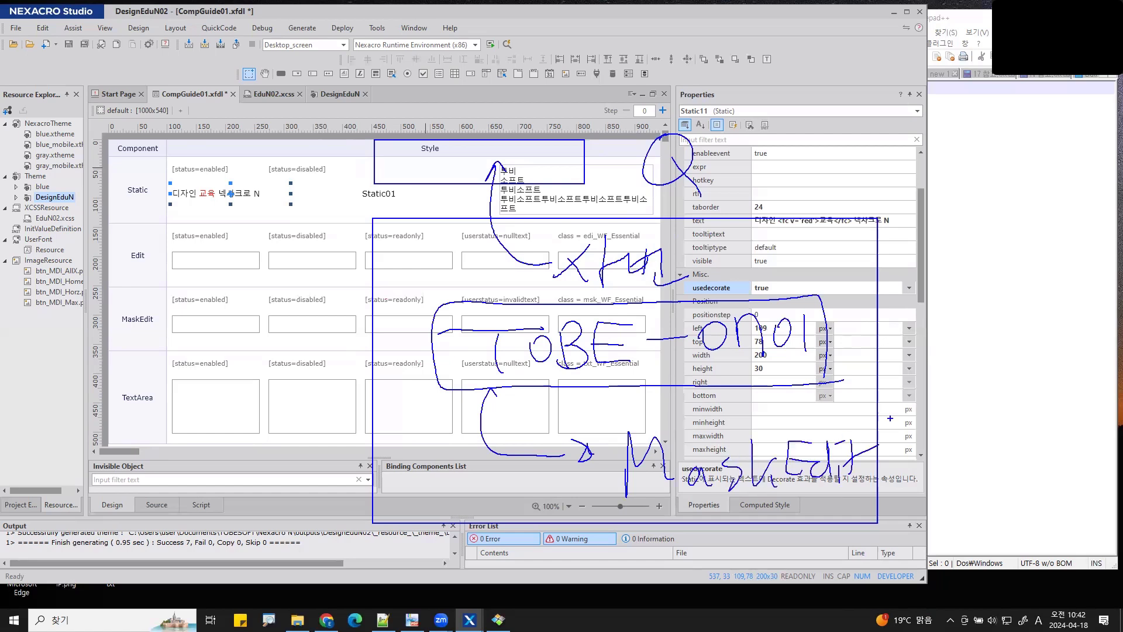
# - Save CompGuide01.xfdl and start a QuickView run of the form
pyautogui.press('Escape')
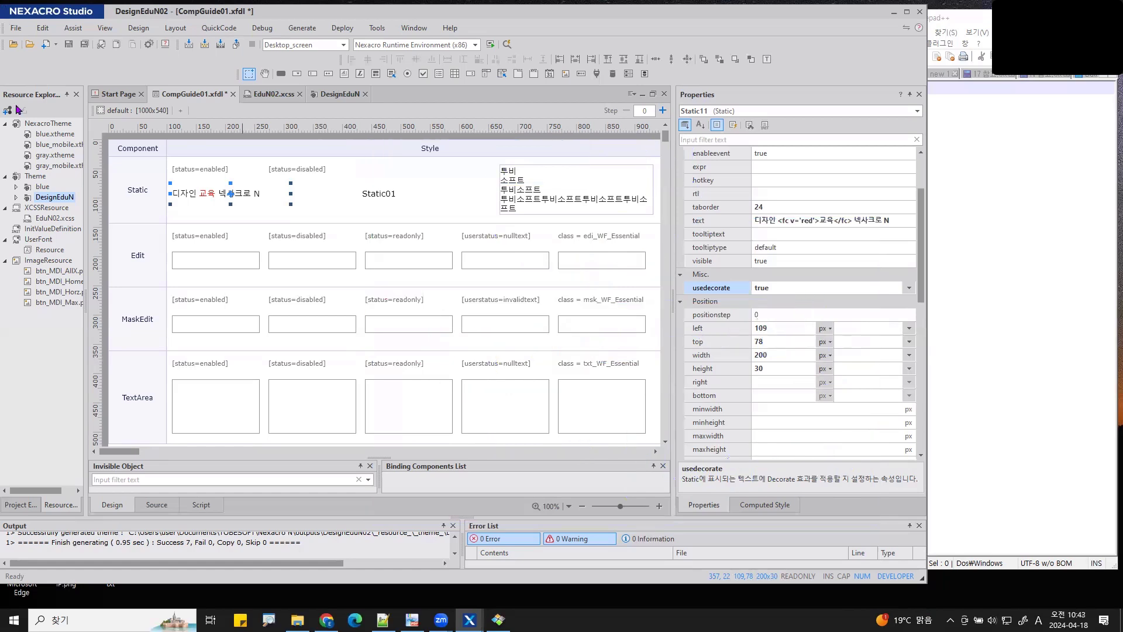
pyautogui.hotkey('ctrl', 'F5')
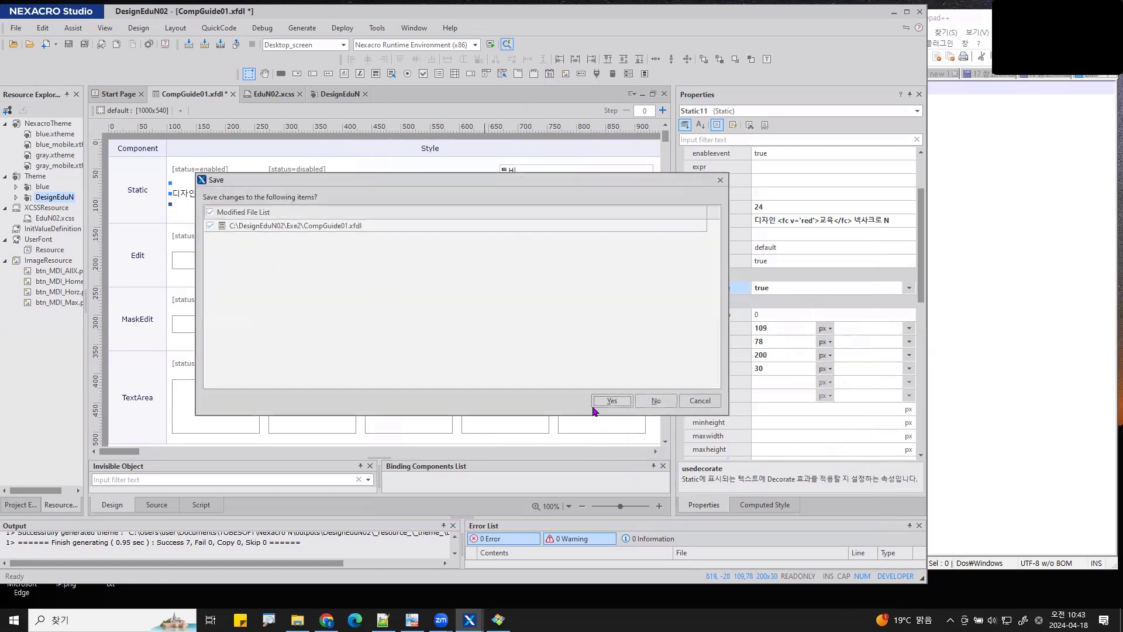
pyautogui.click(602, 403)
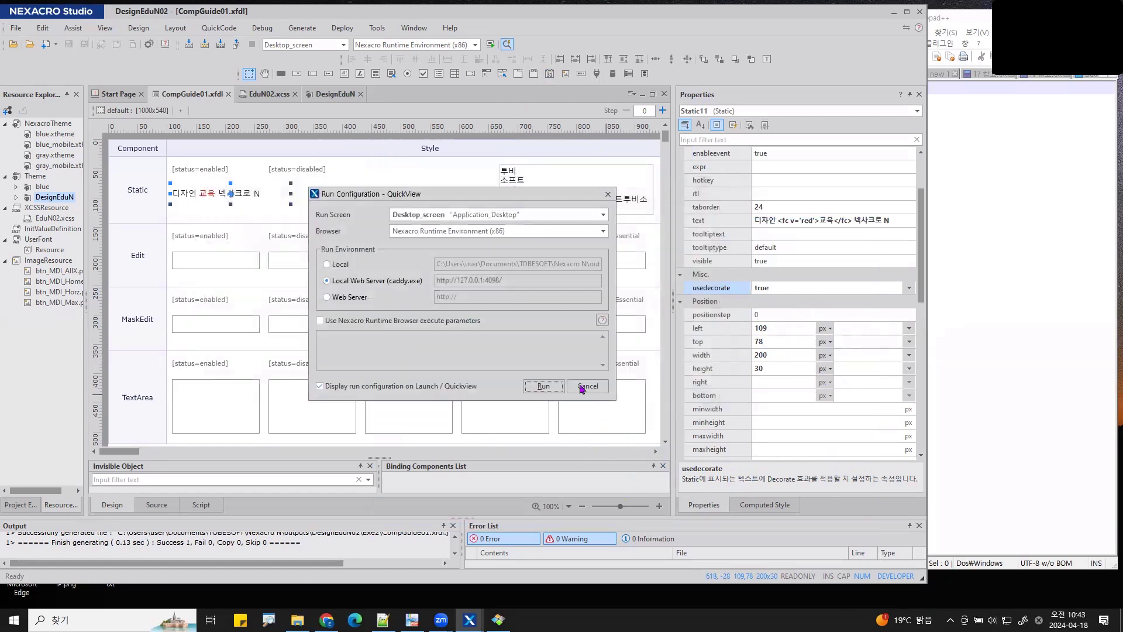
pyautogui.click(529, 387)
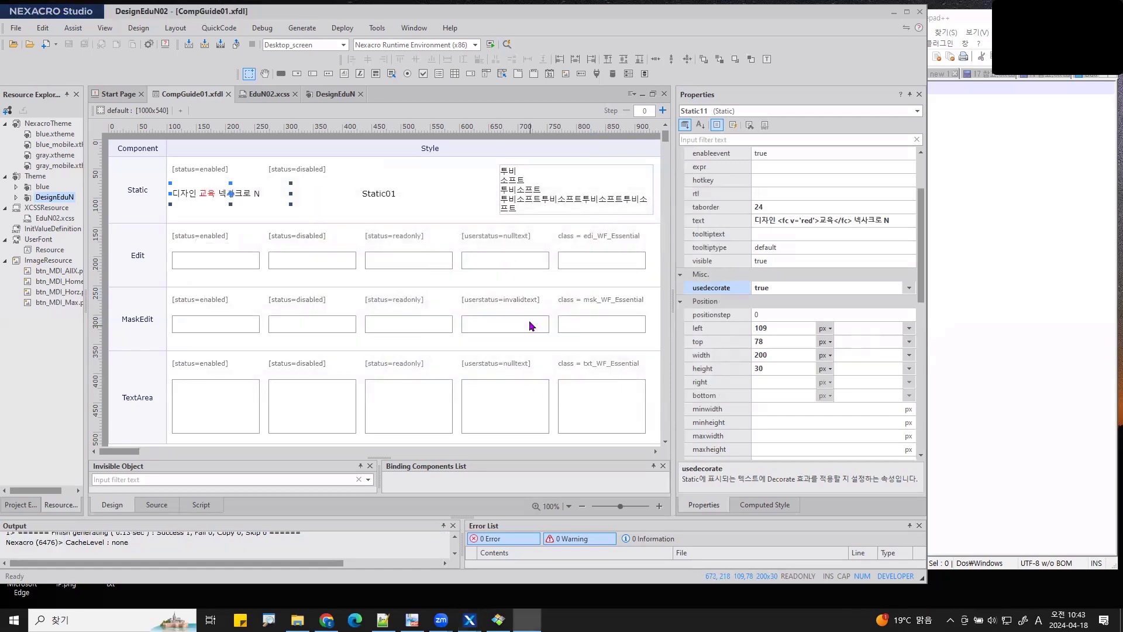
pyautogui.click(519, 113)
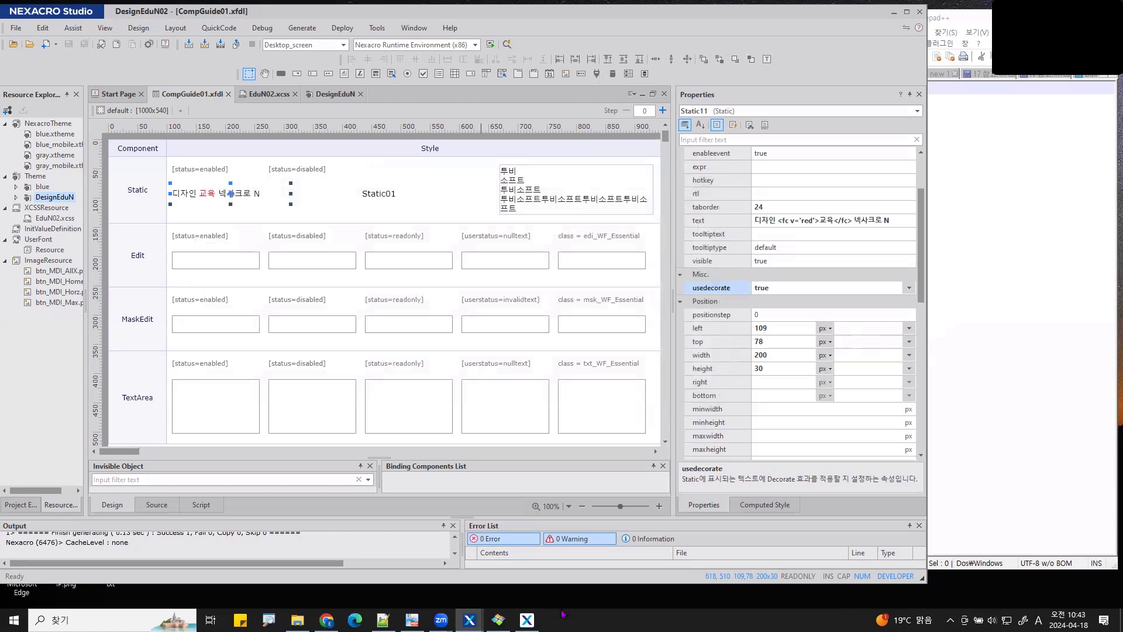
# - Type 45dfjk plus Korean into the Edit, 12345000 into the MaskEdit, and Korean text into the TextArea
pyautogui.click(527, 620)
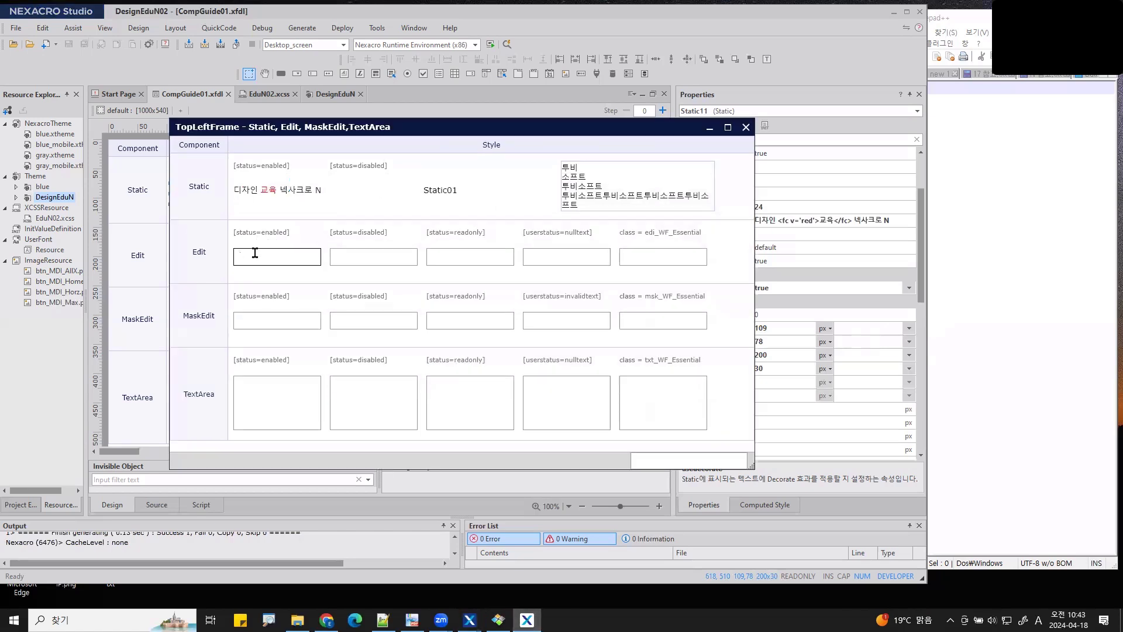
pyautogui.write('45dfjk')
pyautogui.press('Hangul')
pyautogui.click(279, 318)
pyautogui.write('12345000')
pyautogui.click(269, 390)
pyautogui.write('여러줄의 문자')
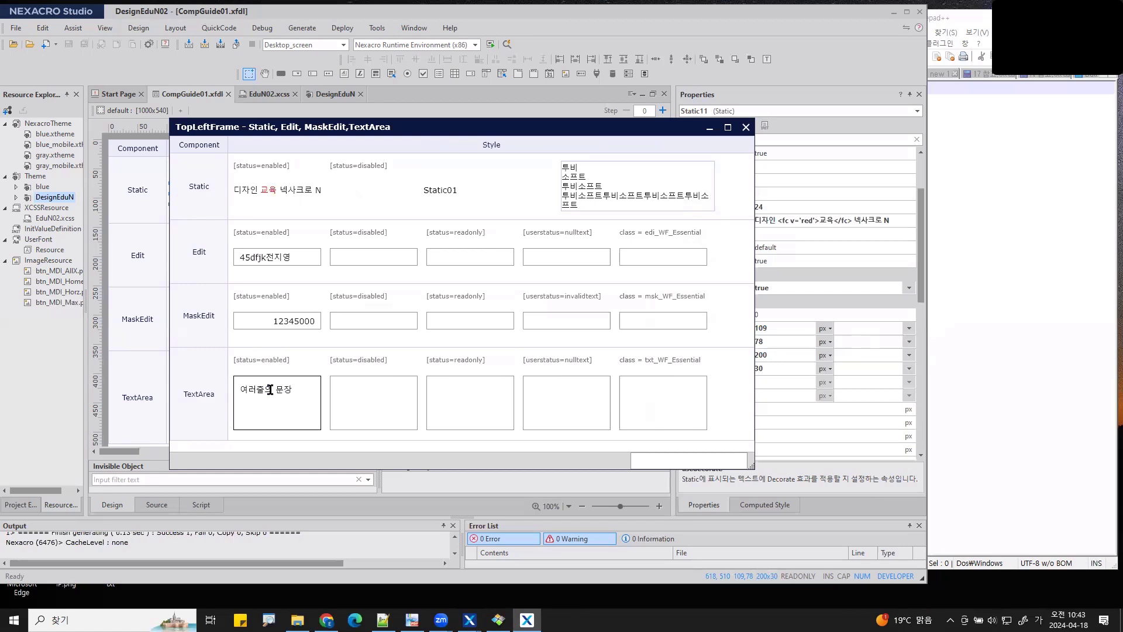
pyautogui.write('열을 입력')
# - Nudge MaskEdit01 up, draw a new MaskEdit below it, and give both the same size
pyautogui.click(786, 50)
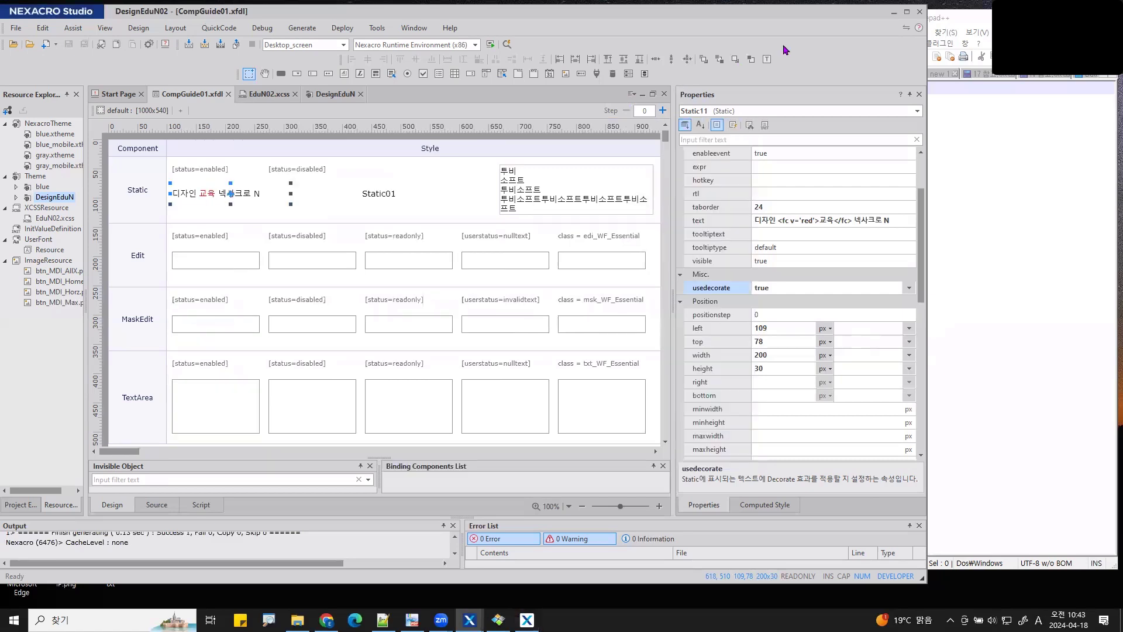
pyautogui.click(231, 325)
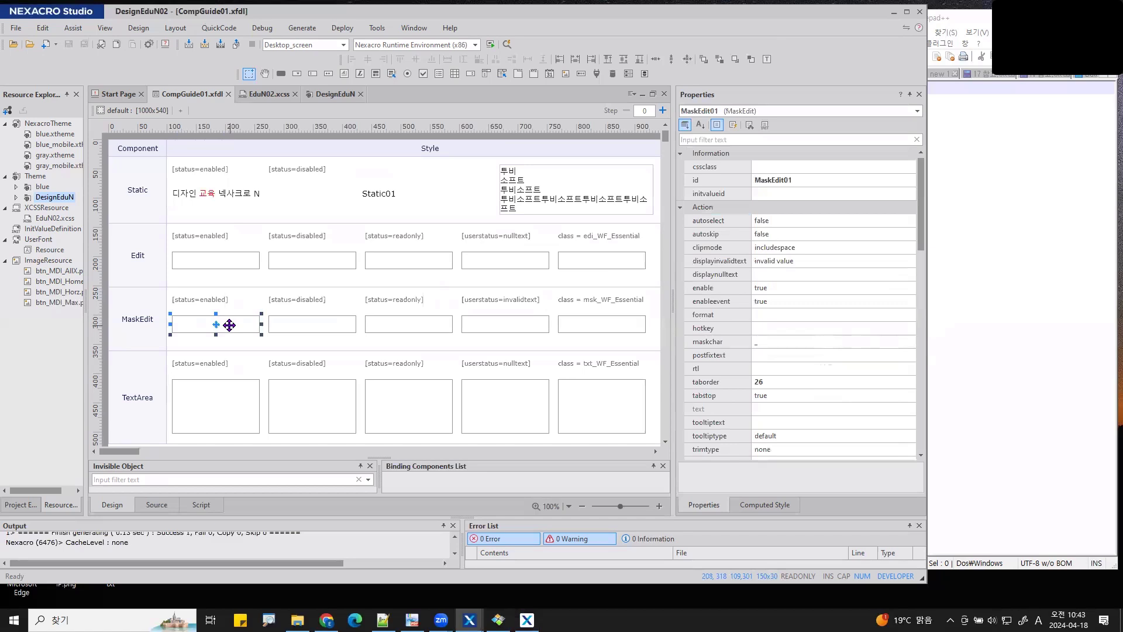
pyautogui.press('Up')
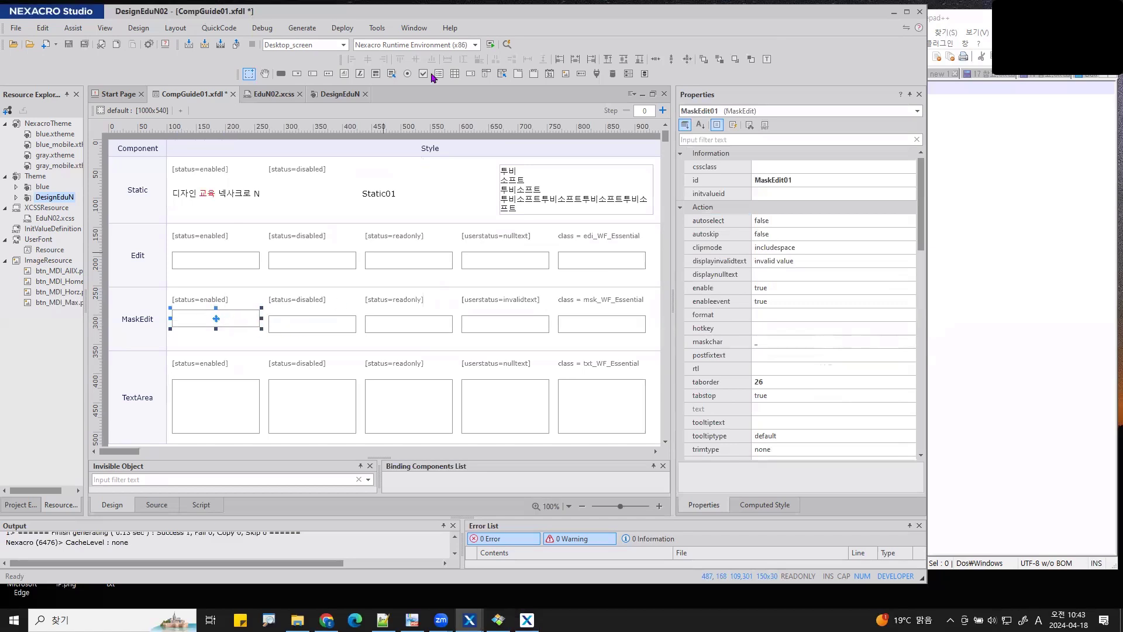
pyautogui.click(328, 74)
pyautogui.moveTo(169, 330); pyautogui.dragTo(263, 351)
pyautogui.keyDown('ctrl'); pyautogui.click(249, 315); pyautogui.keyUp('ctrl')
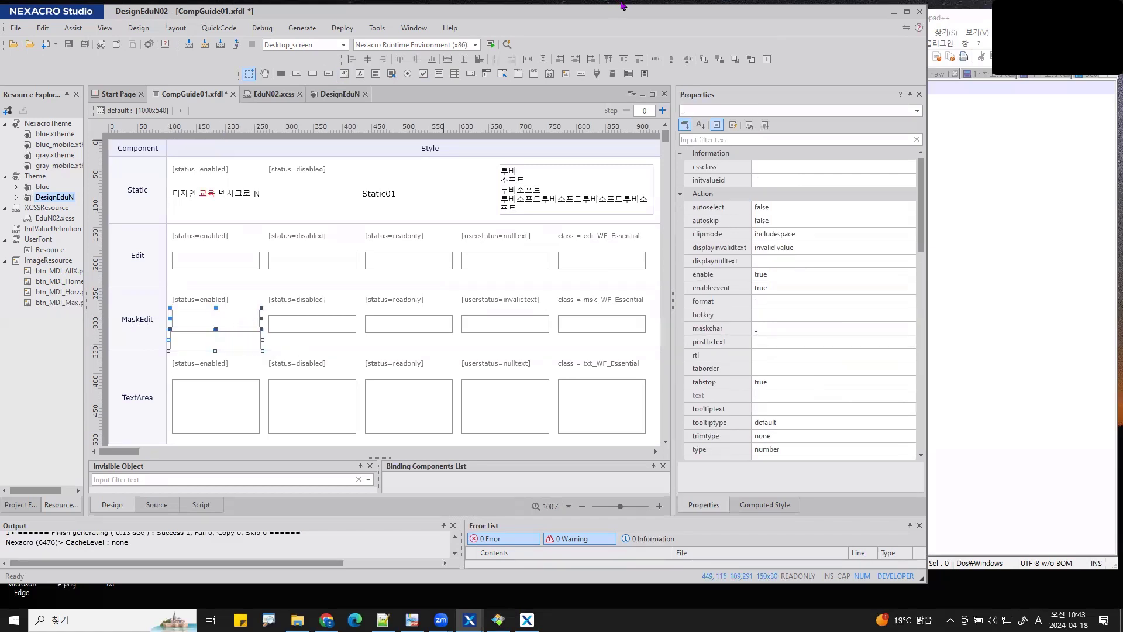
pyautogui.click(479, 60)
# - Save the form and launch a new QuickView preview run
pyautogui.click(399, 163)
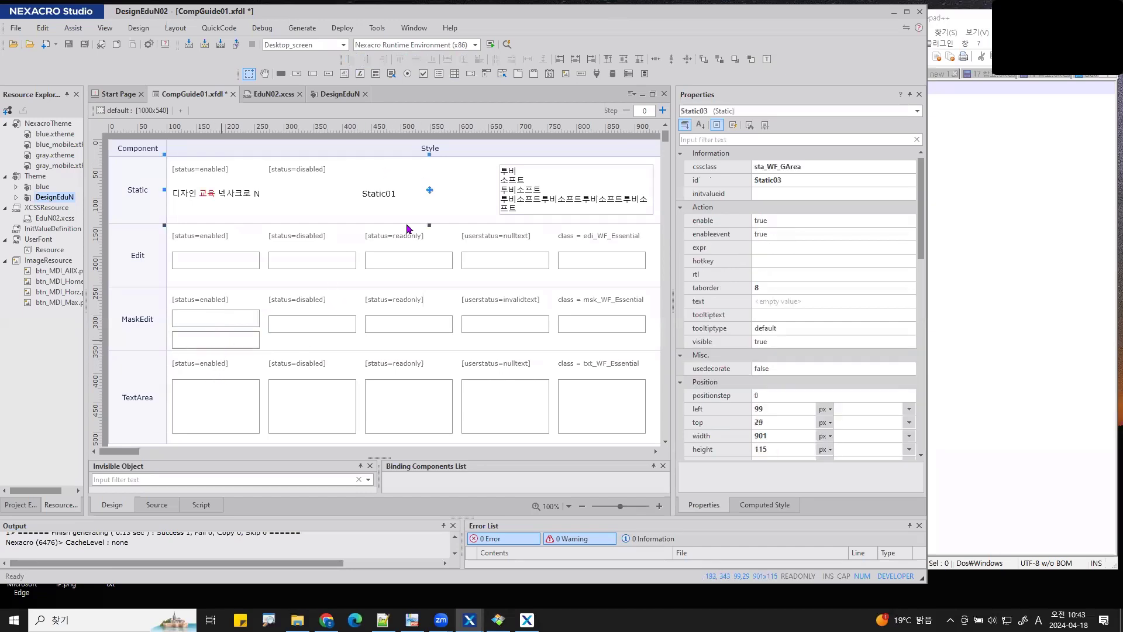
pyautogui.click(507, 44)
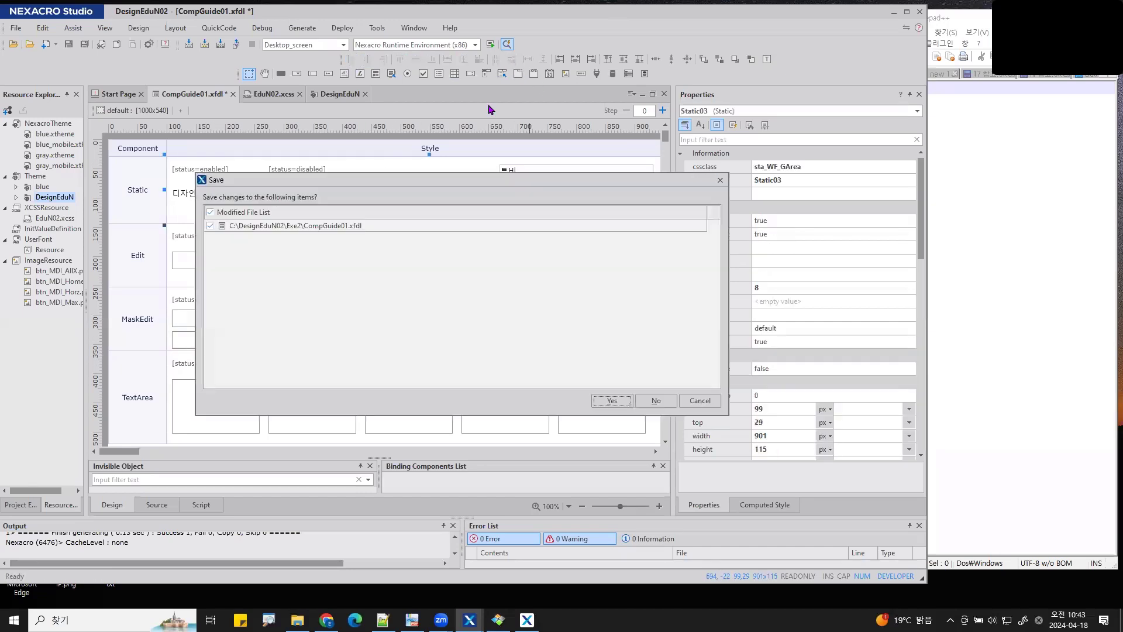
pyautogui.click(616, 401)
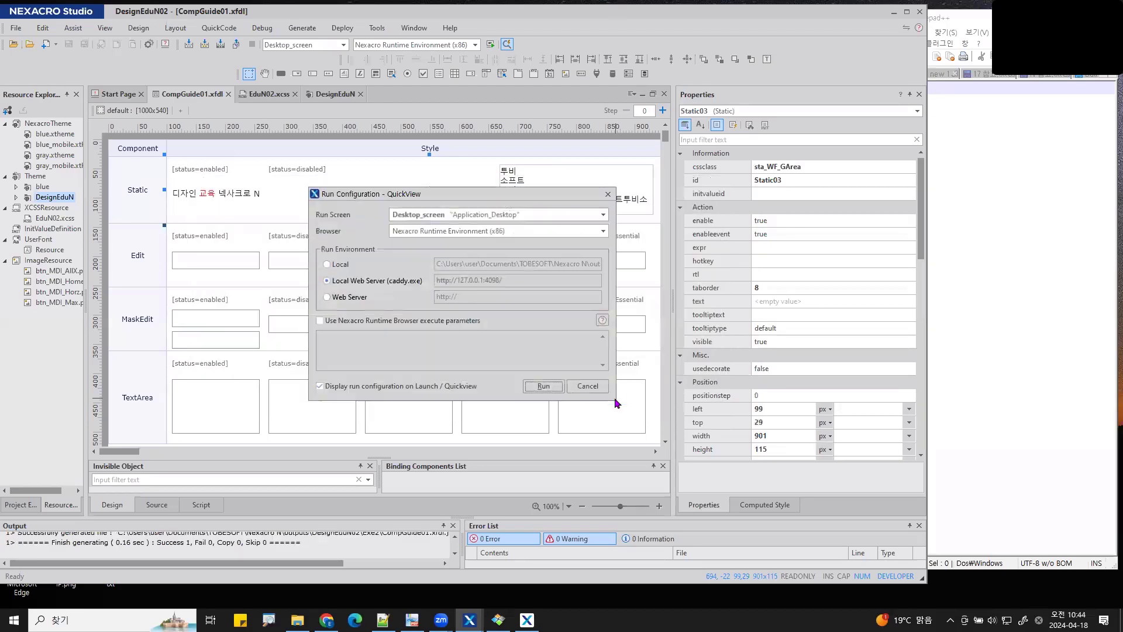
pyautogui.click(543, 387)
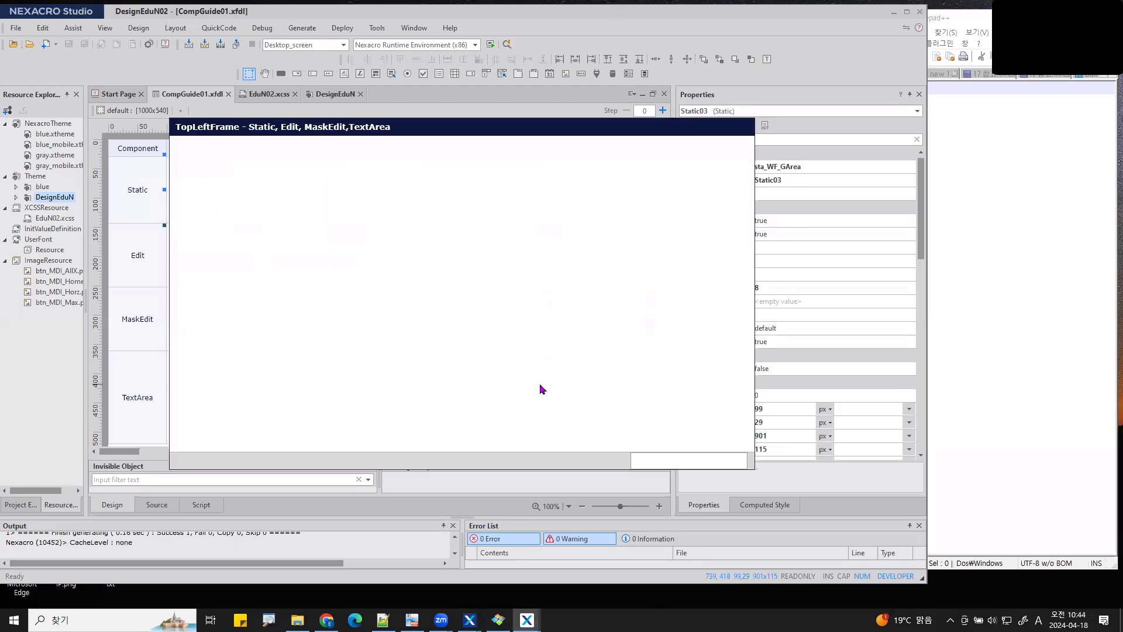
pyautogui.click(306, 331)
pyautogui.write('12345635465')
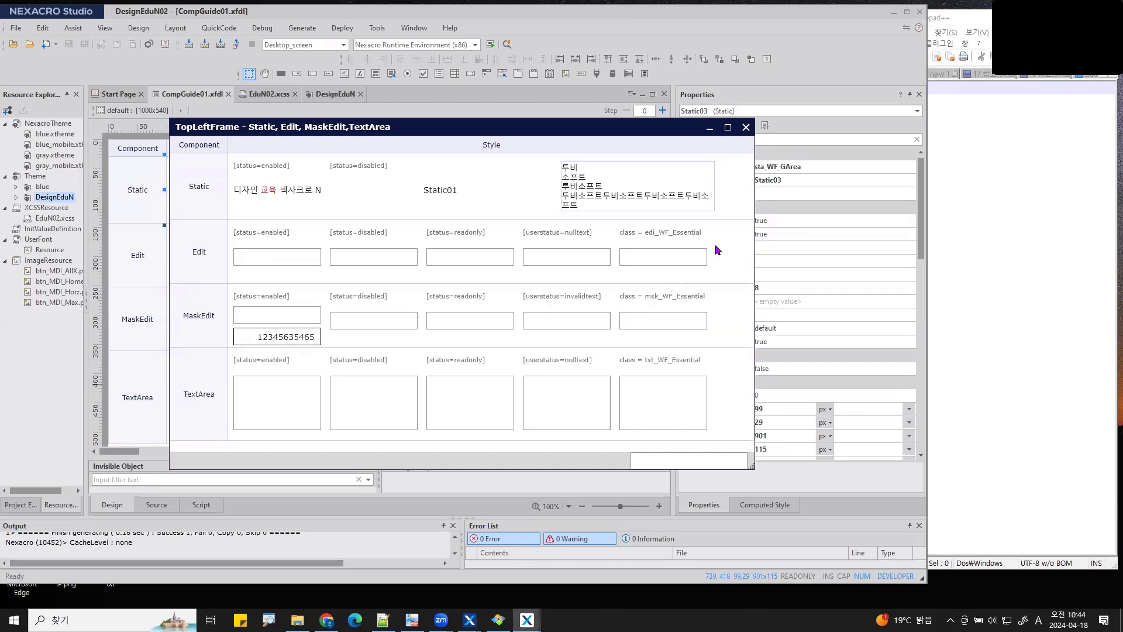
pyautogui.click(829, 91)
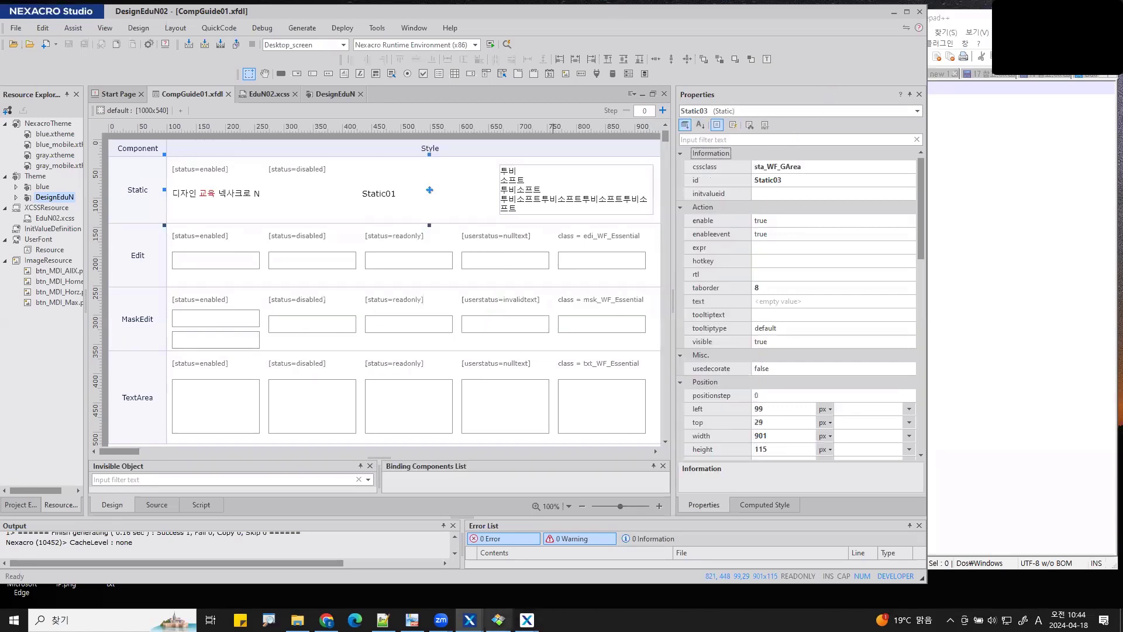
pyautogui.click(526, 619)
# - Close the QuickView preview and inspect MaskEdit00's properties, where type is still number
pyautogui.rightClick(526, 619)
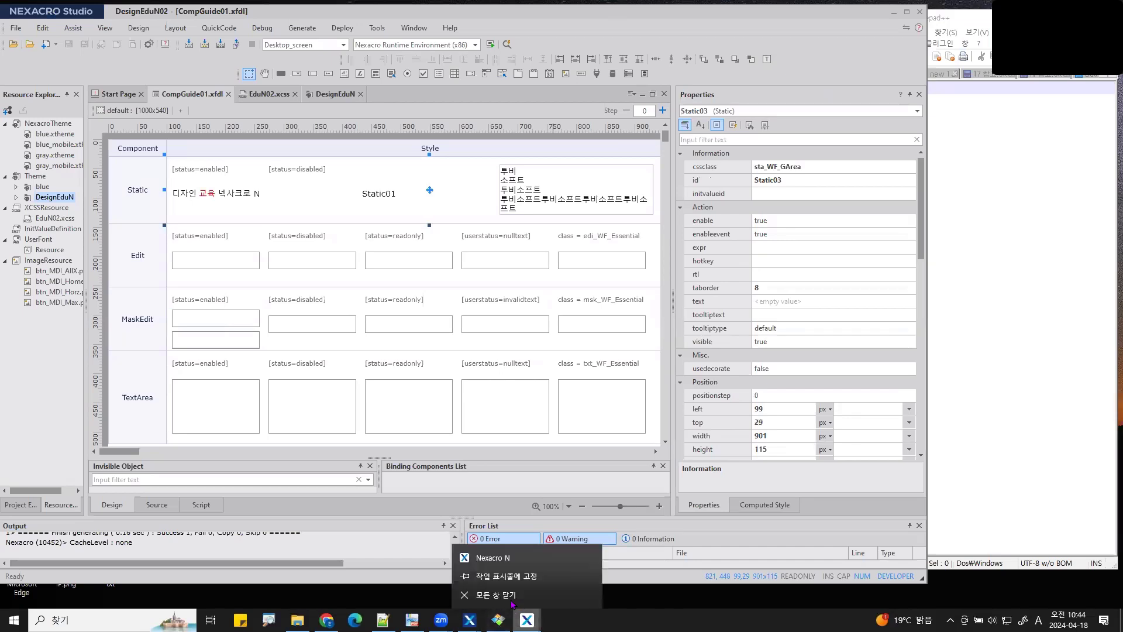
pyautogui.click(527, 595)
pyautogui.click(247, 340)
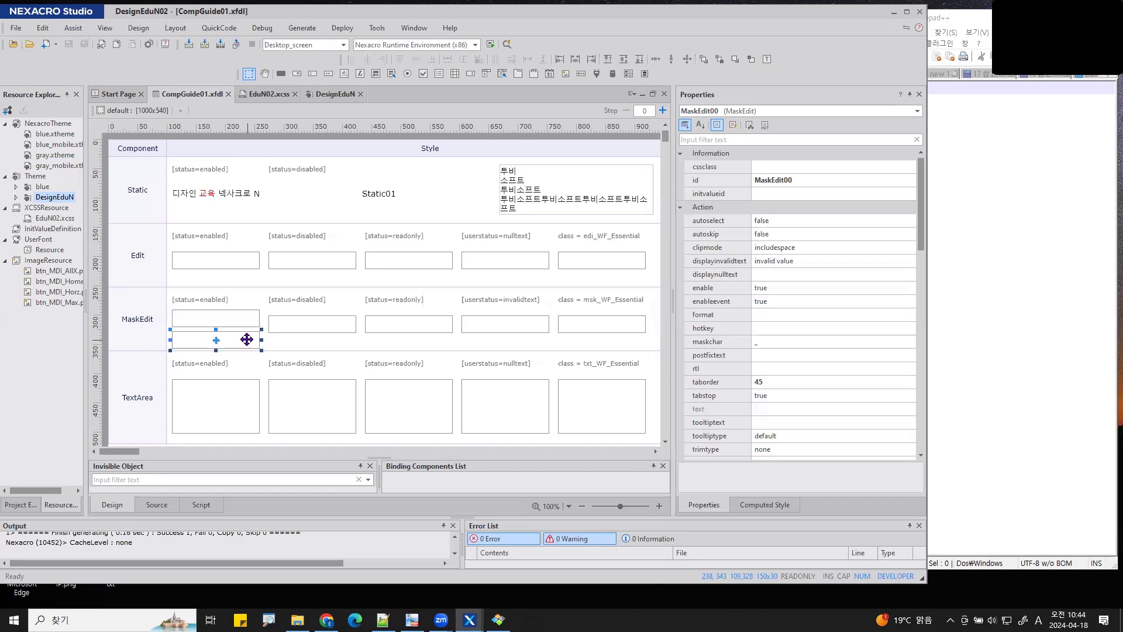
pyautogui.moveTo(576, 220)
pyautogui.mouseDown()
pyautogui.moveTo(402, 251)
pyautogui.moveTo(283, 334)
pyautogui.moveTo(302, 339)
pyautogui.mouseUp()
pyautogui.scroll(-3, 796, 425)
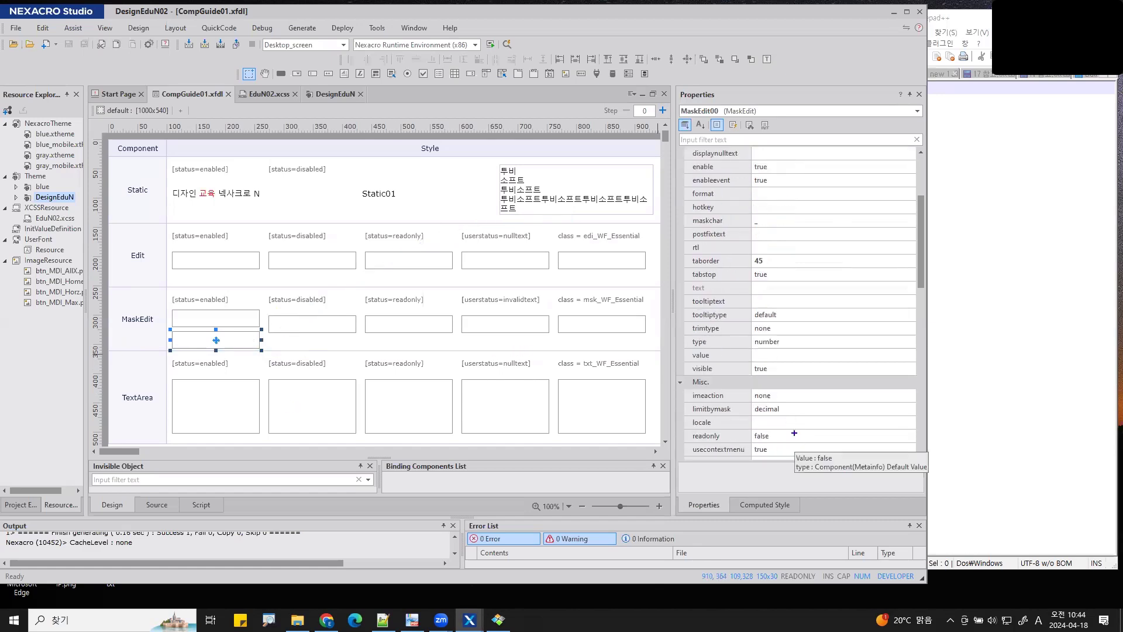
pyautogui.moveTo(233, 344)
pyautogui.mouseDown()
pyautogui.moveTo(236, 363)
pyautogui.moveTo(699, 433)
pyautogui.moveTo(739, 363)
pyautogui.moveTo(687, 335)
pyautogui.moveTo(722, 355)
pyautogui.moveTo(803, 359)
pyautogui.mouseUp()
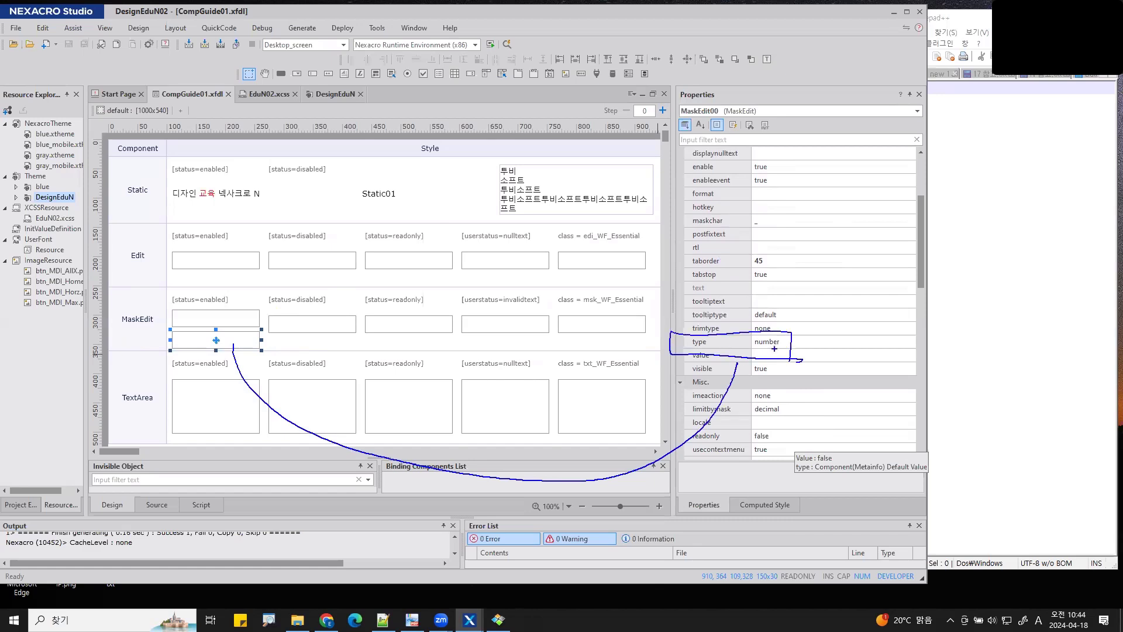
pyautogui.press('Escape')
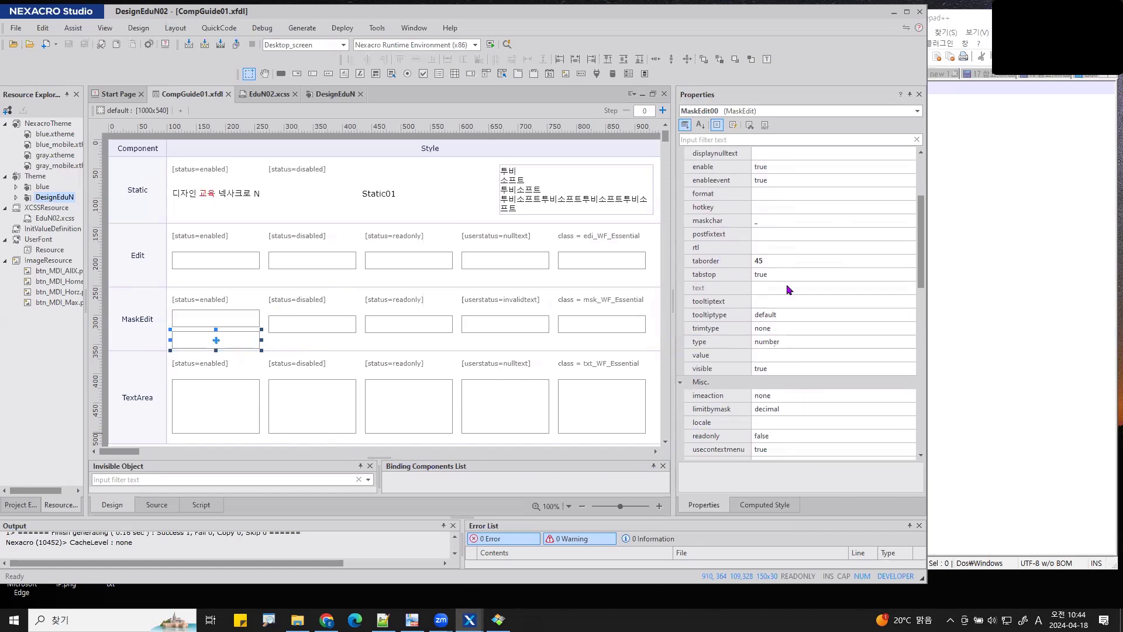
# - Change MaskEdit00's type property from number to string
pyautogui.click(702, 139)
pyautogui.write('type')
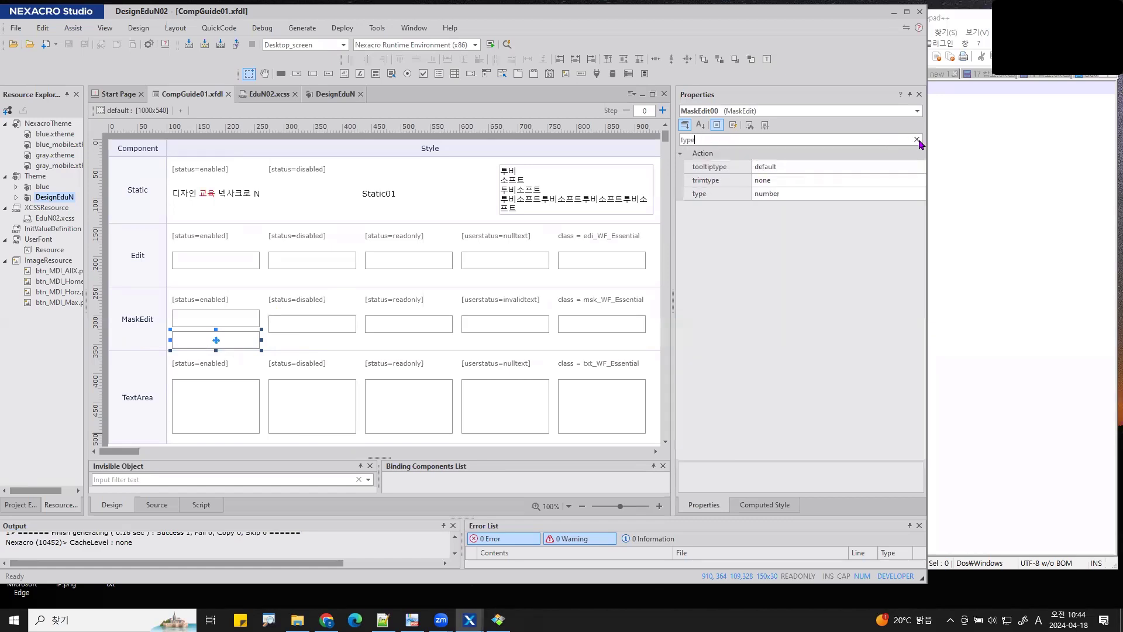
pyautogui.click(717, 200)
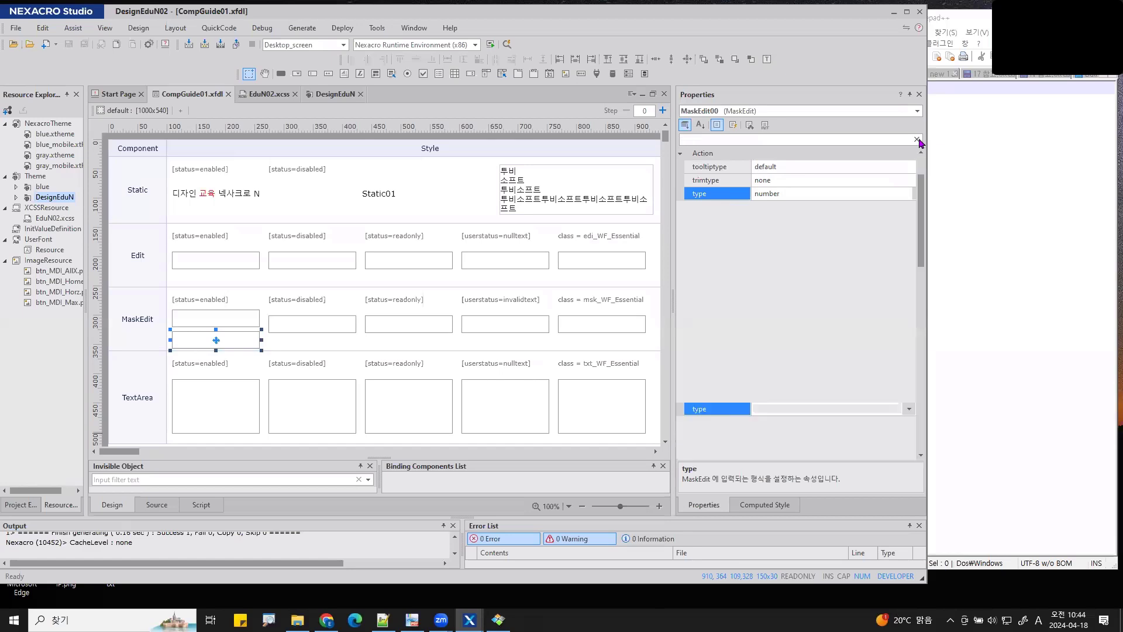
pyautogui.click(917, 139)
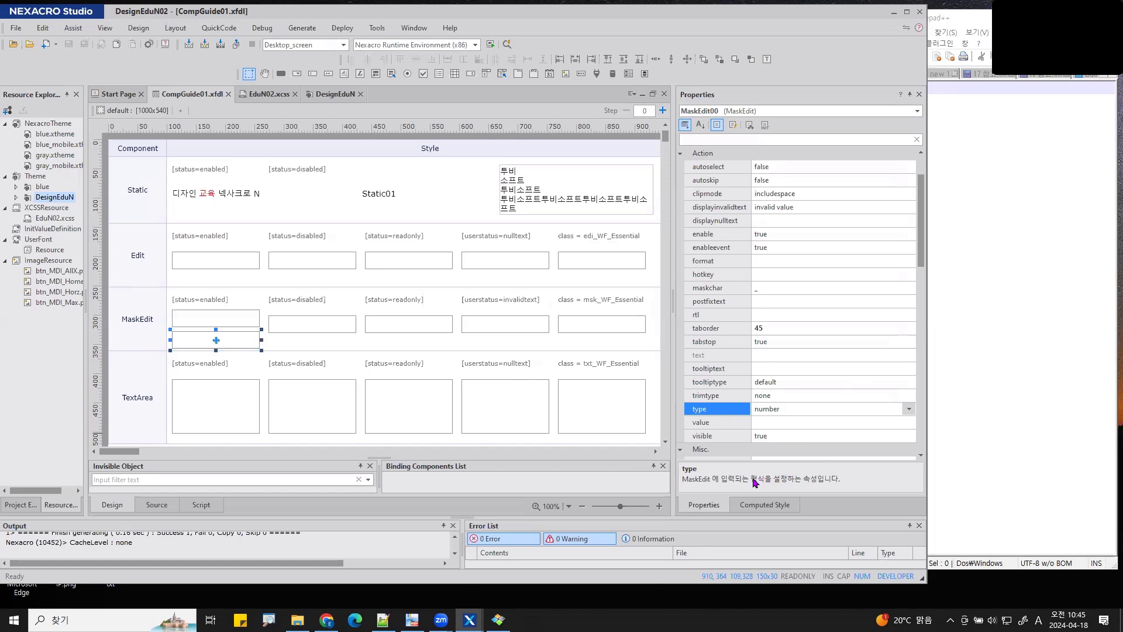
pyautogui.click(908, 409)
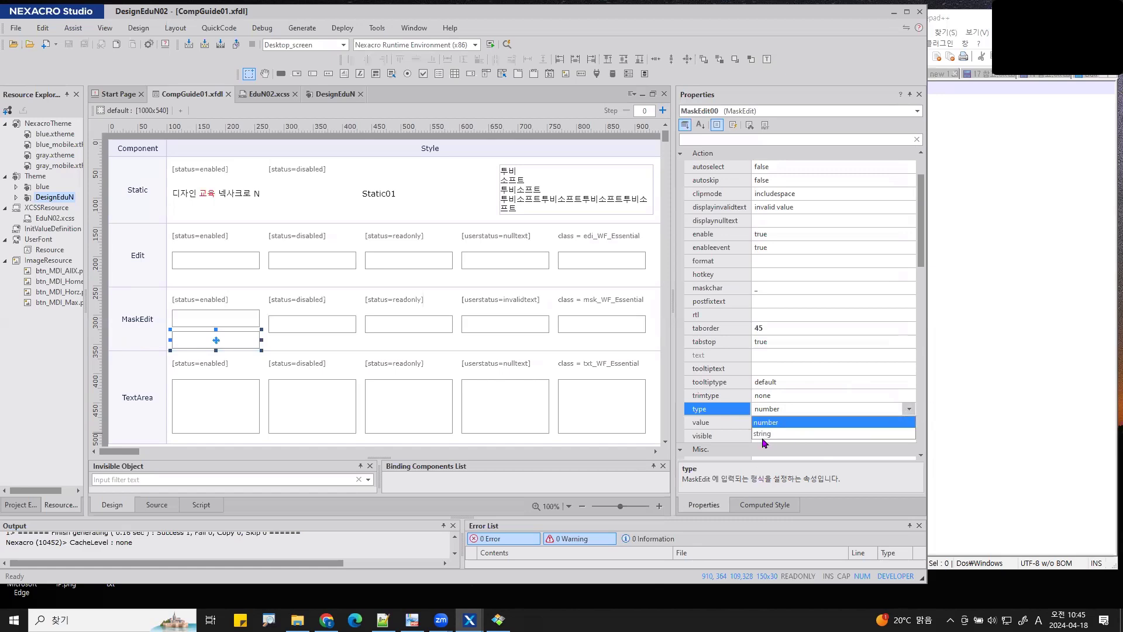
pyautogui.click(762, 434)
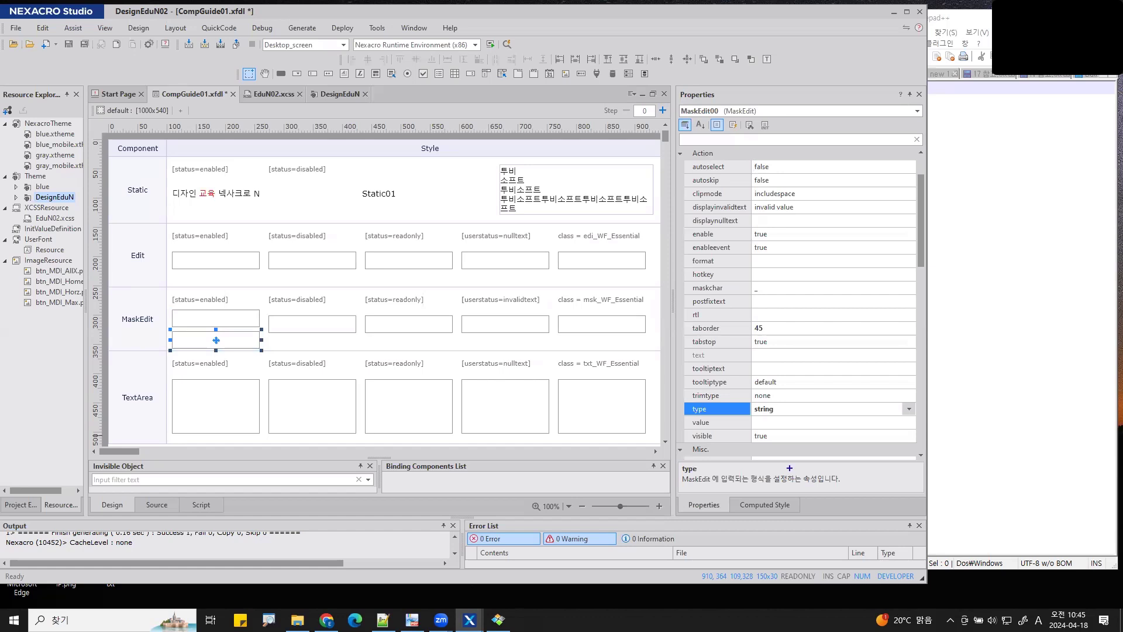
pyautogui.moveTo(920, 250)
pyautogui.mouseDown()
pyautogui.moveTo(708, 252)
pyautogui.moveTo(690, 270)
pyautogui.moveTo(915, 272)
pyautogui.moveTo(916, 244)
pyautogui.mouseUp()
pyautogui.press('Escape')
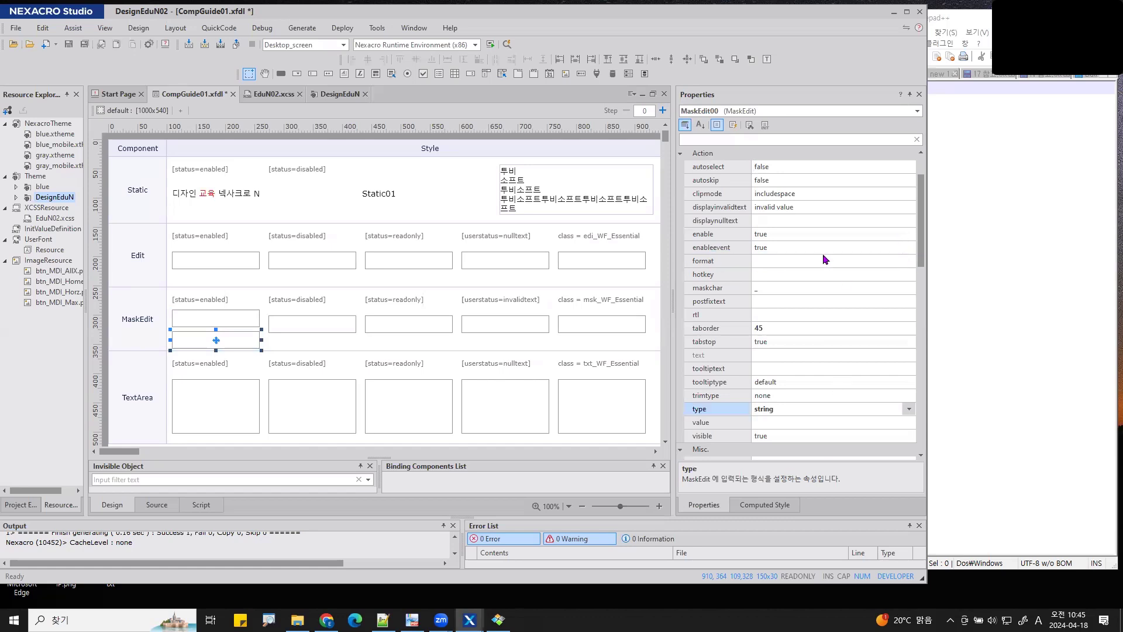
# - Enter the AAAA-#### mask as MaskEdit00's format property value
pyautogui.click(785, 260)
pyautogui.write('AAA')
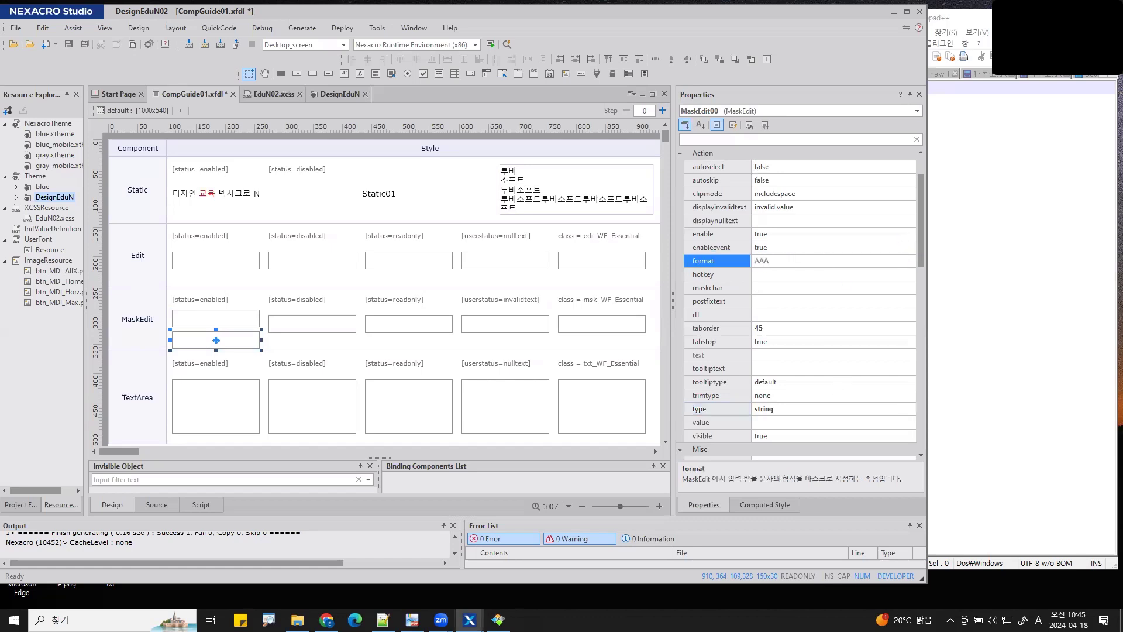
pyautogui.write('-###')
pyautogui.write('A')
pyautogui.press('Return')
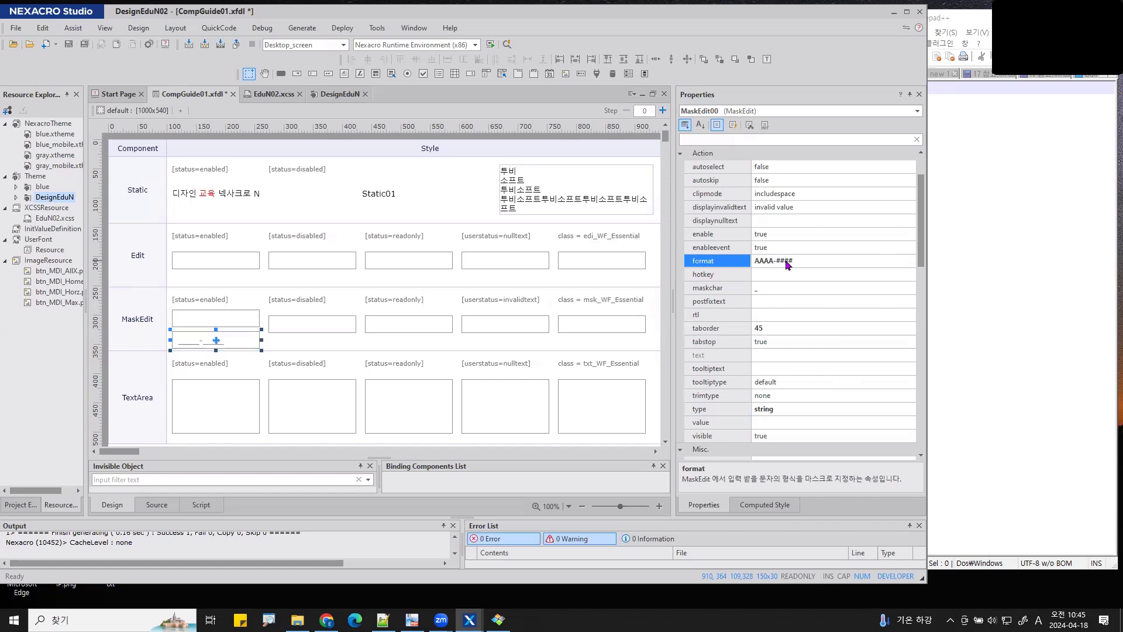
# - Save and run the form in QuickView, then type TOBE-0701 into the masked box
pyautogui.click(507, 44)
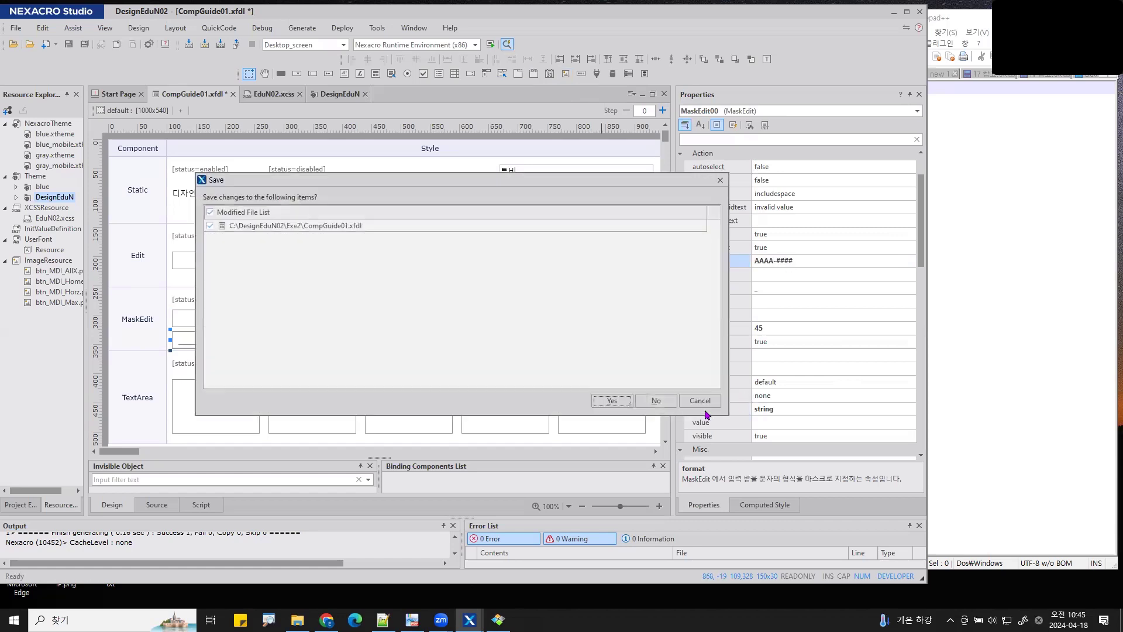
pyautogui.click(615, 403)
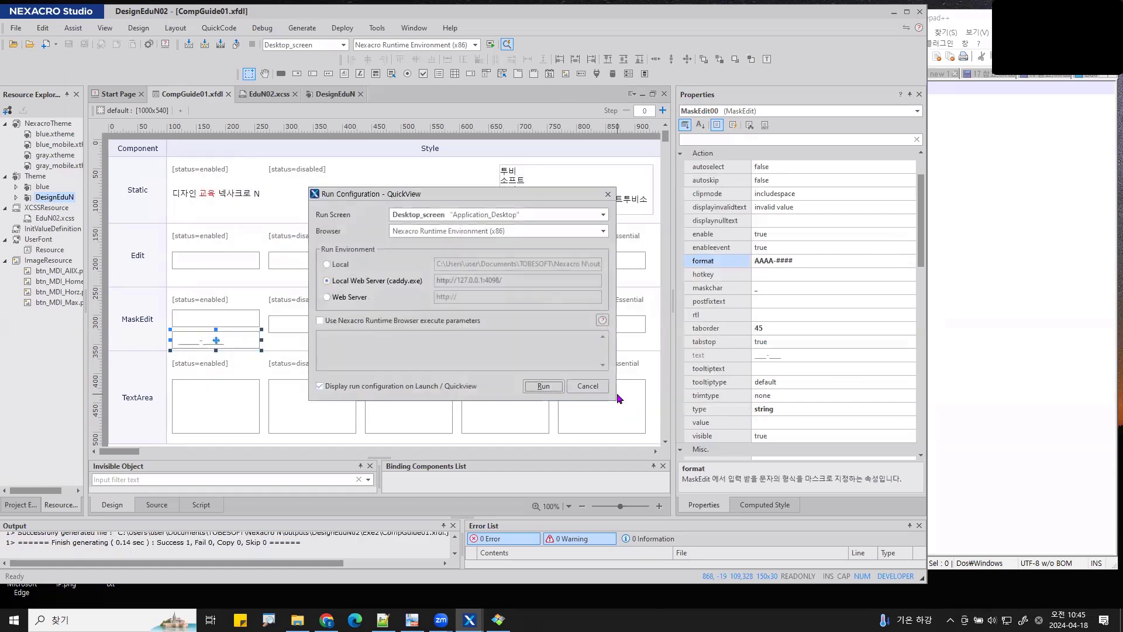
pyautogui.click(545, 387)
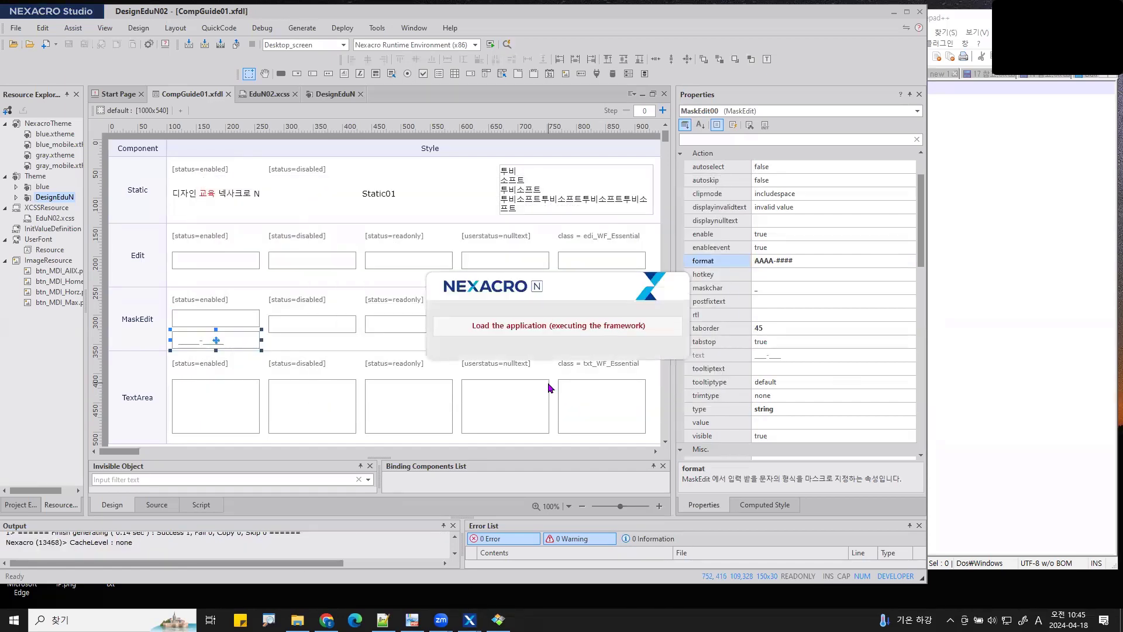
pyautogui.click(241, 334)
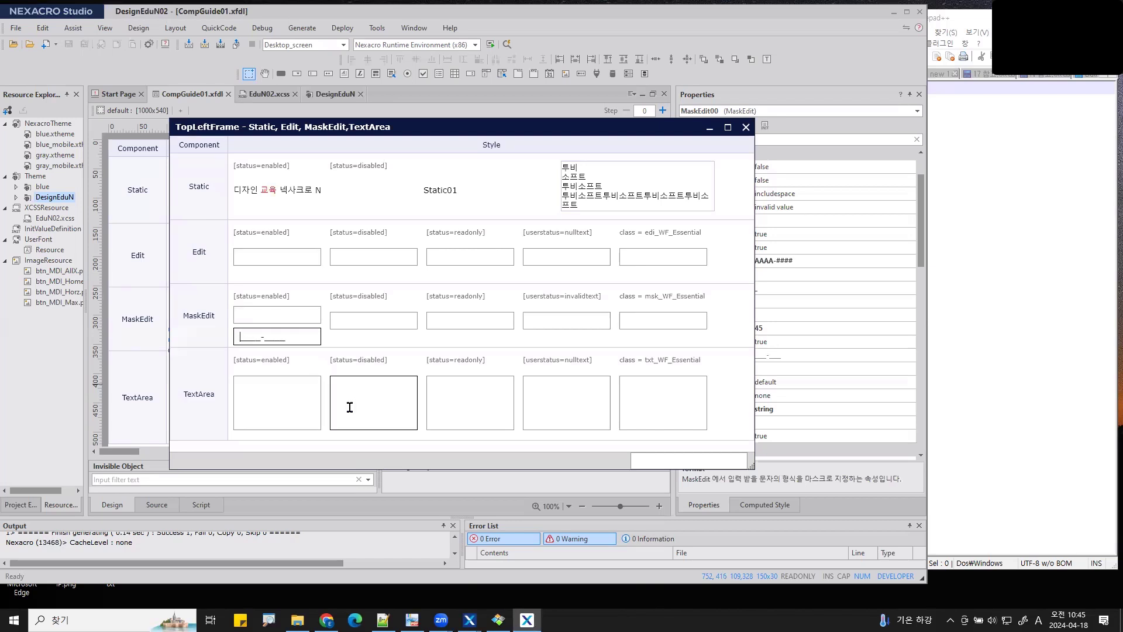
pyautogui.write('TOBE-0701')
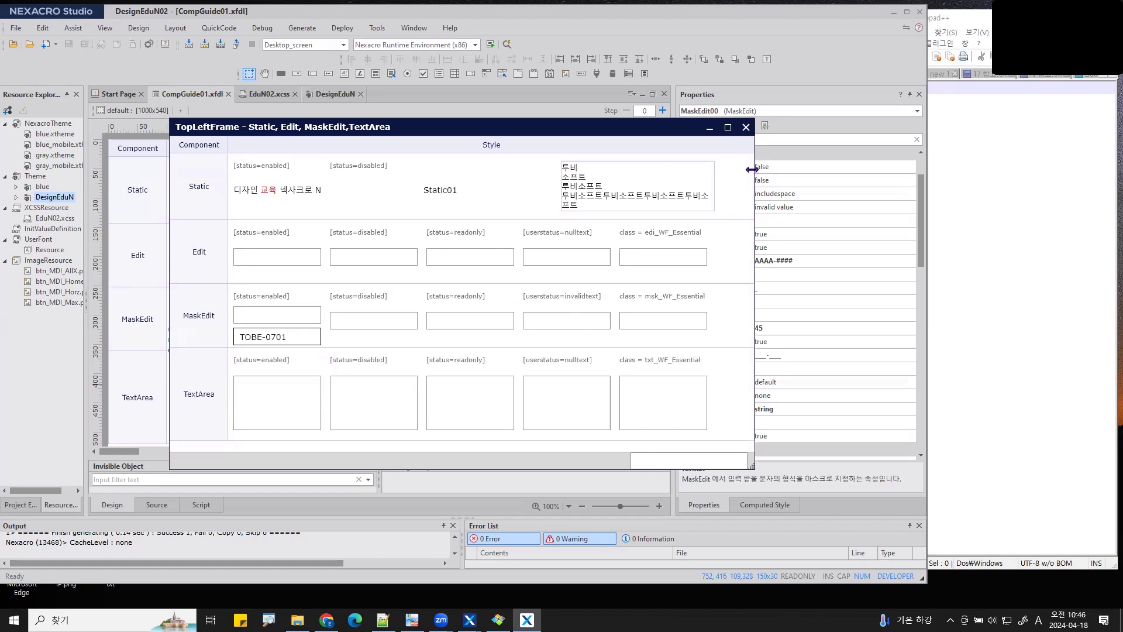
# - Narrow and reposition the QuickView preview beside Properties, then close it and return to the format row
pyautogui.moveTo(751, 169); pyautogui.dragTo(361, 193)
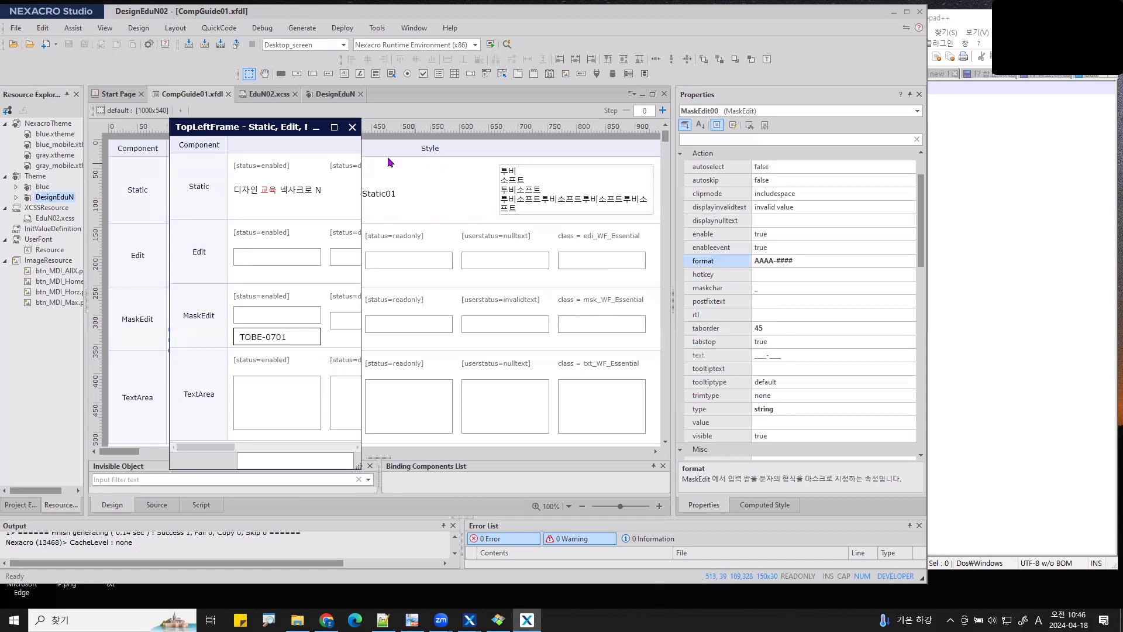
pyautogui.moveTo(287, 127); pyautogui.dragTo(567, 133)
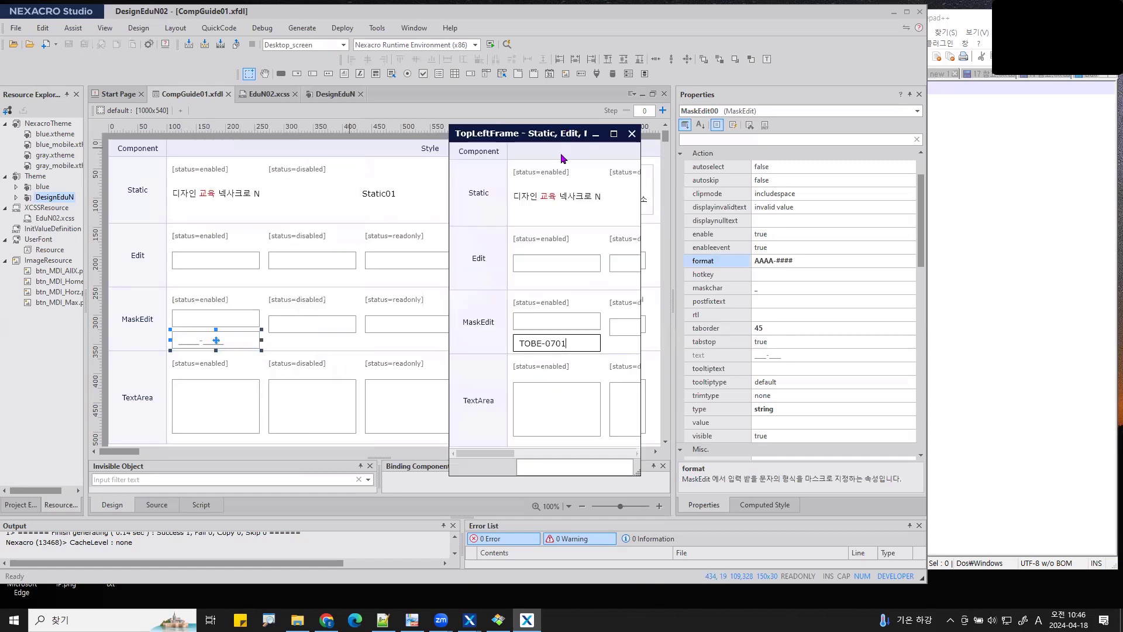
pyautogui.moveTo(620, 329)
pyautogui.mouseDown()
pyautogui.moveTo(553, 333)
pyautogui.moveTo(582, 362)
pyautogui.moveTo(612, 321)
pyautogui.moveTo(694, 417)
pyautogui.mouseUp()
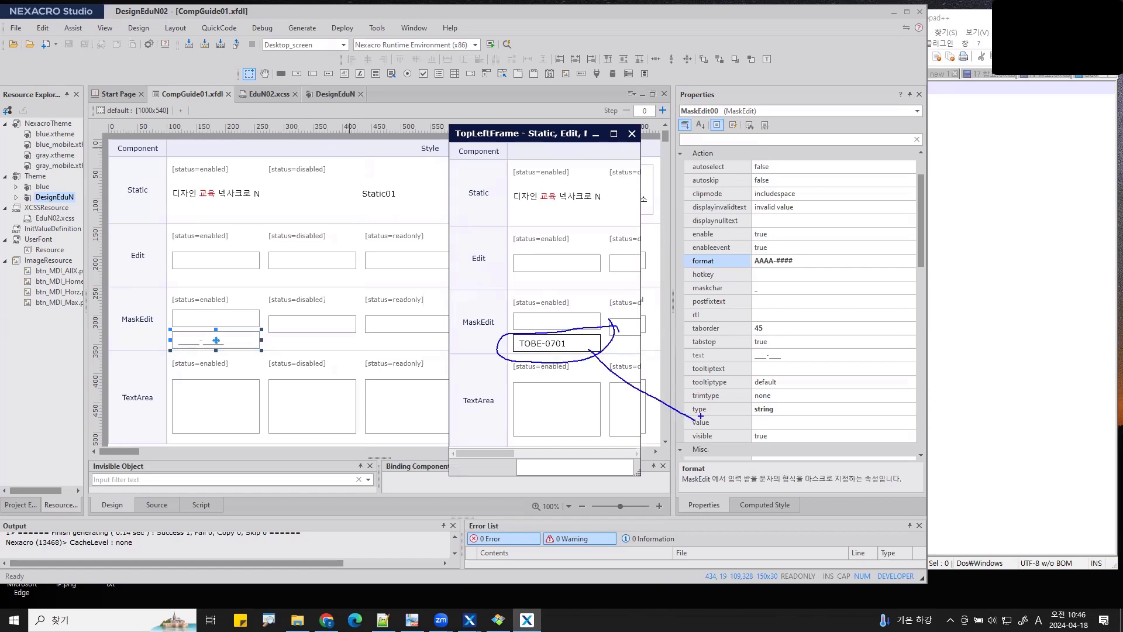
pyautogui.moveTo(810, 400)
pyautogui.mouseDown()
pyautogui.moveTo(731, 404)
pyautogui.moveTo(807, 403)
pyautogui.mouseUp()
pyautogui.moveTo(611, 333)
pyautogui.mouseDown()
pyautogui.moveTo(692, 266)
pyautogui.moveTo(783, 235)
pyautogui.moveTo(681, 278)
pyautogui.moveTo(700, 286)
pyautogui.mouseUp()
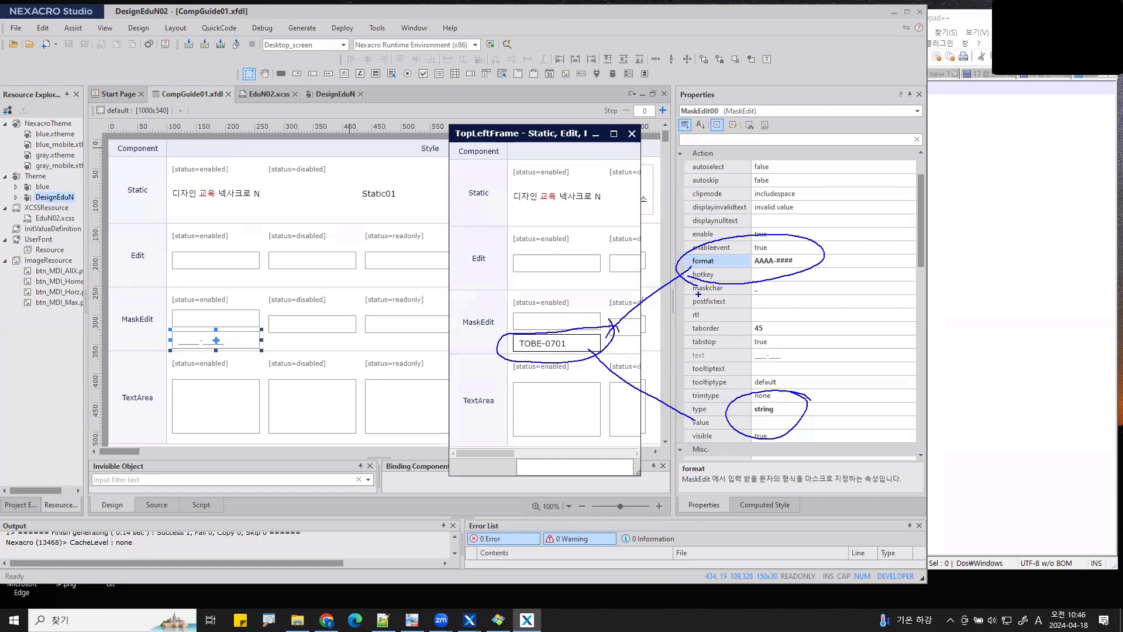
pyautogui.press('Escape')
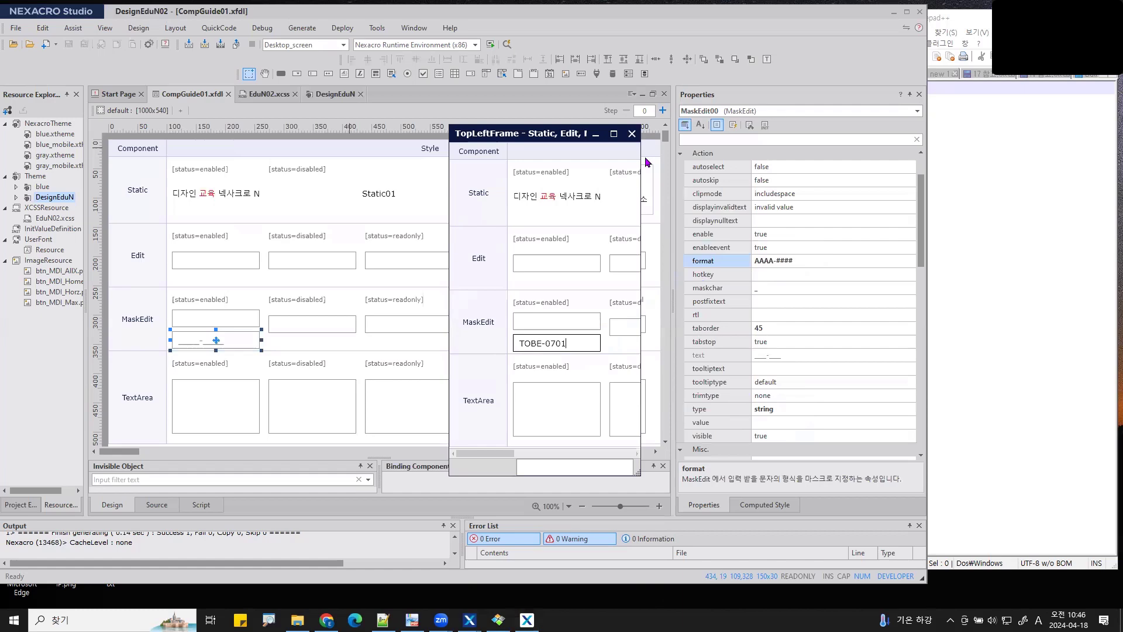
pyautogui.click(735, 265)
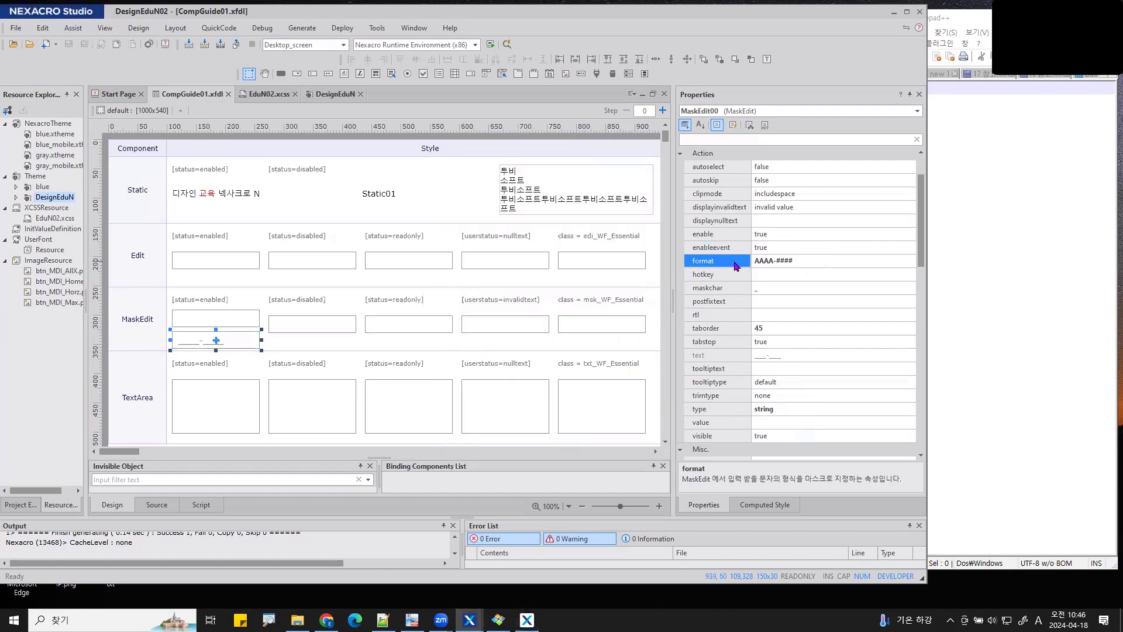
pyautogui.press('F1')
pyautogui.scroll(-10, 377, 360)
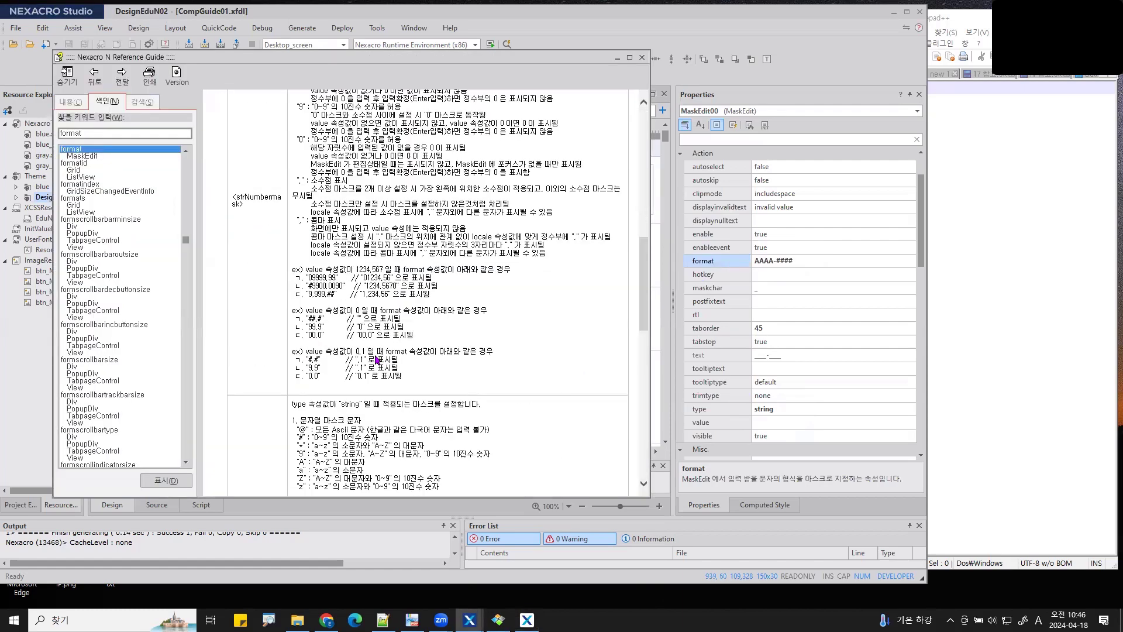
pyautogui.scroll(-5, 378, 360)
pyautogui.scroll(4, 378, 359)
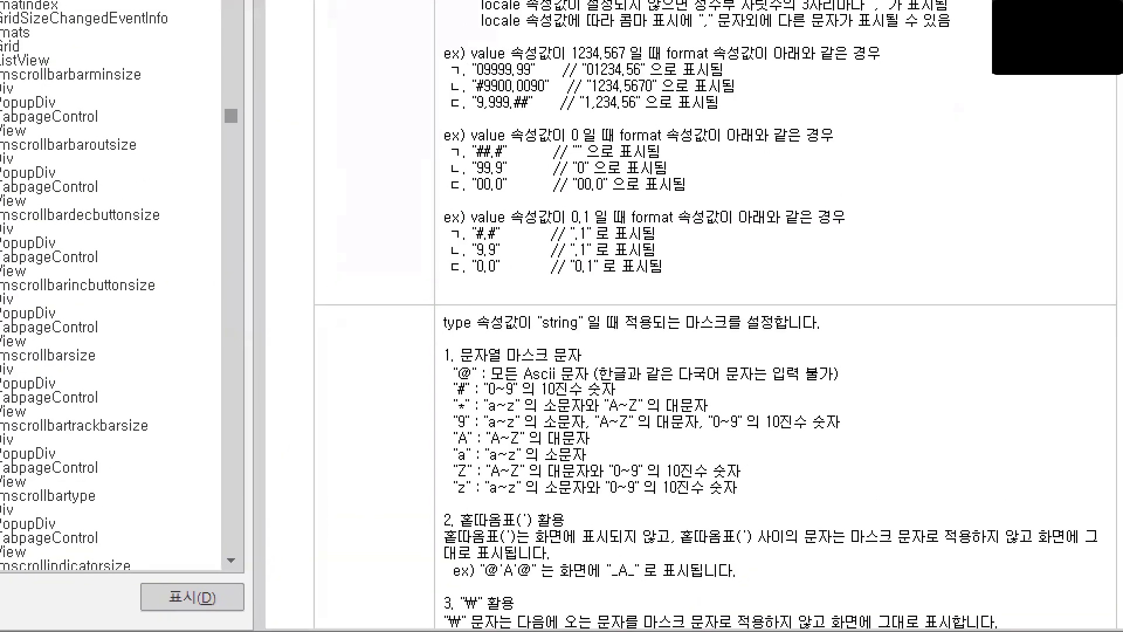
pyautogui.moveTo(682, 483)
pyautogui.mouseDown()
pyautogui.moveTo(447, 498)
pyautogui.moveTo(632, 334)
pyautogui.moveTo(621, 519)
pyautogui.mouseUp()
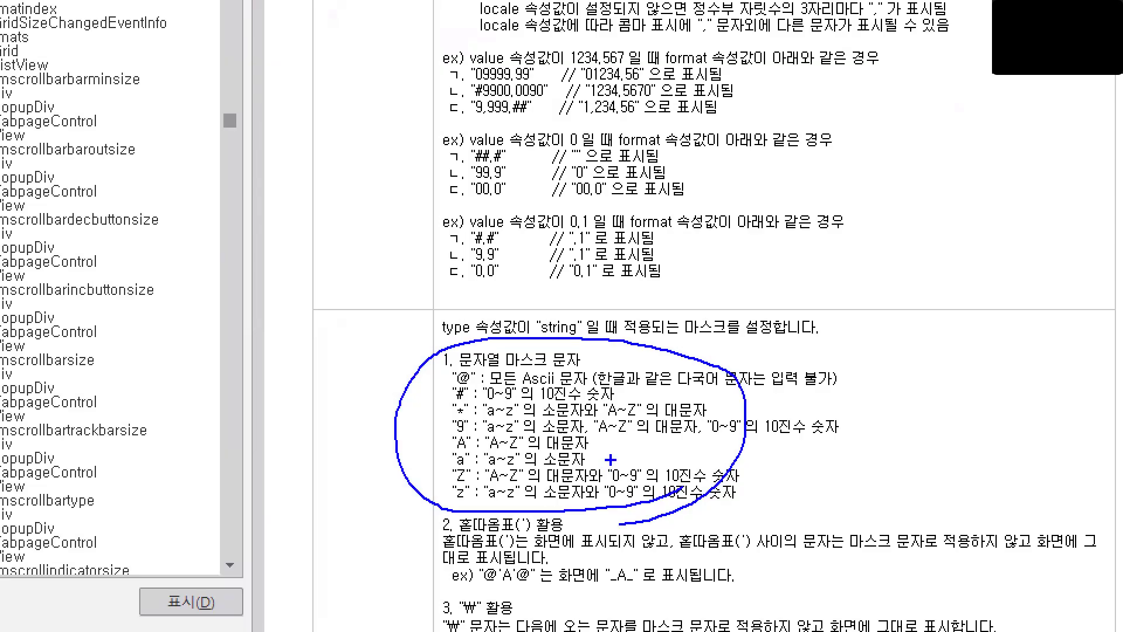
pyautogui.press('Escape')
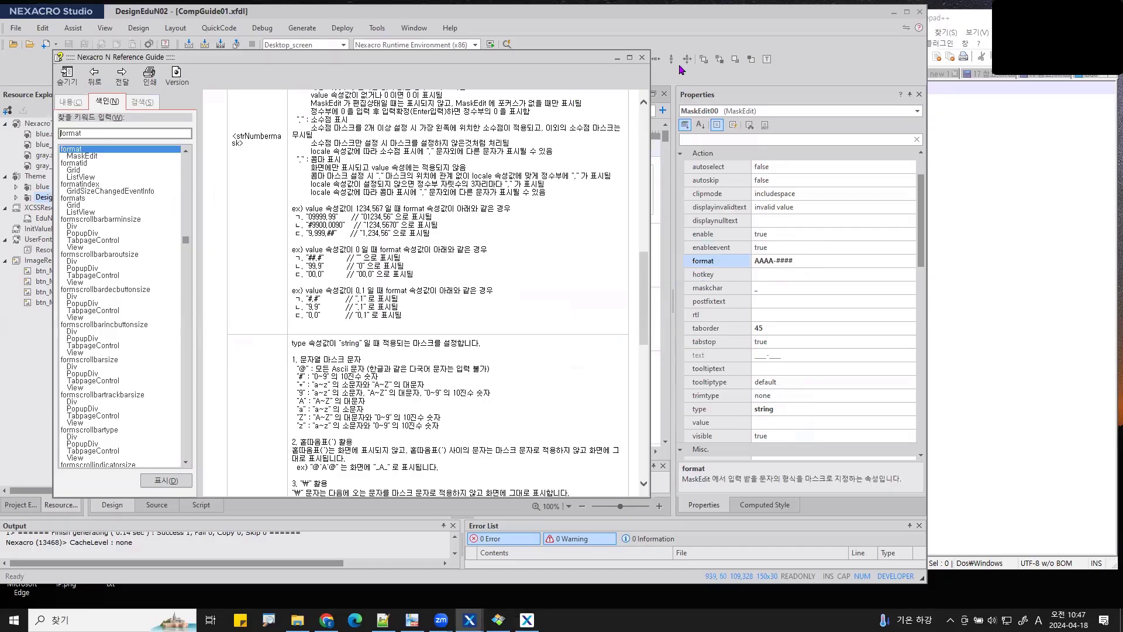
pyautogui.click(646, 55)
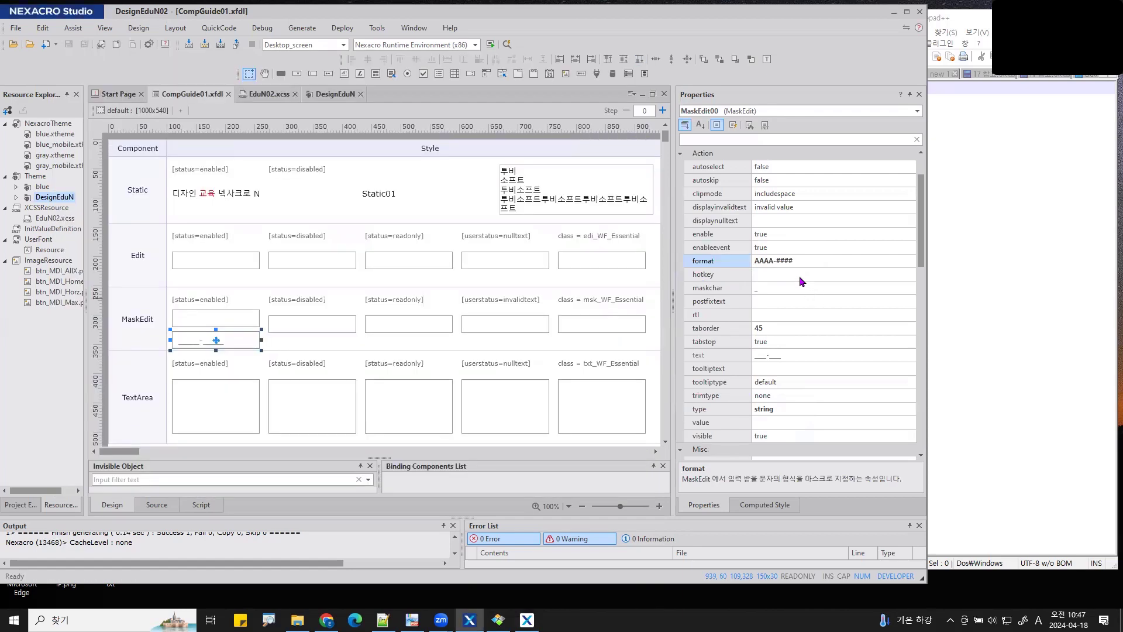